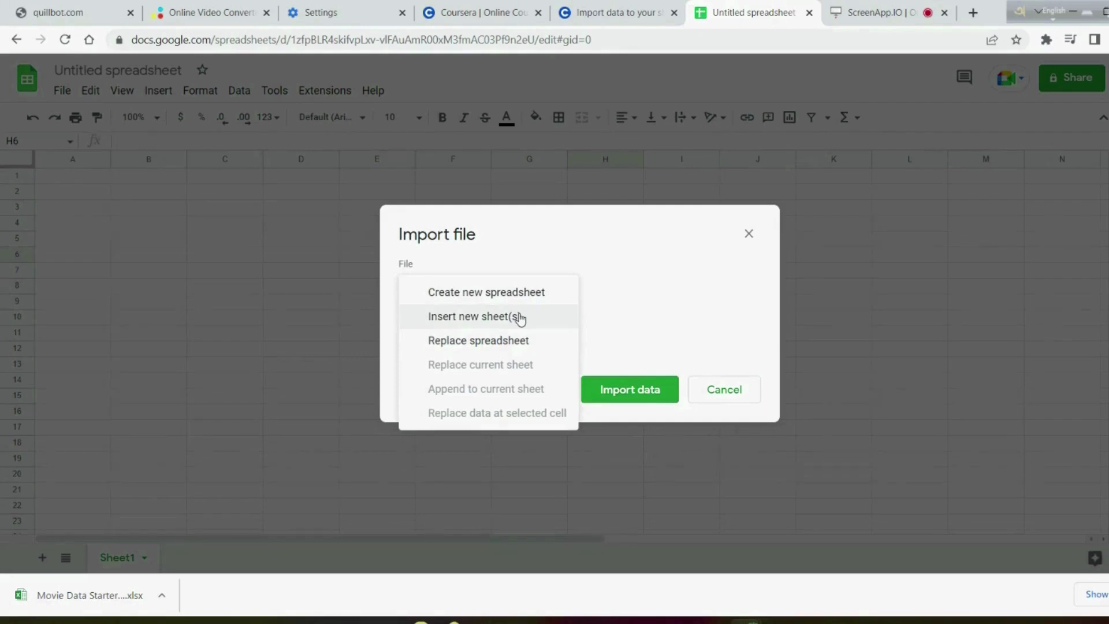
Step: Import Movie Data Starter Project [final].xlsx into the spreadsheet as new sheets and look over the imported Movie Data sheet
{"action": "left_click", "coordinate": [520, 317]}
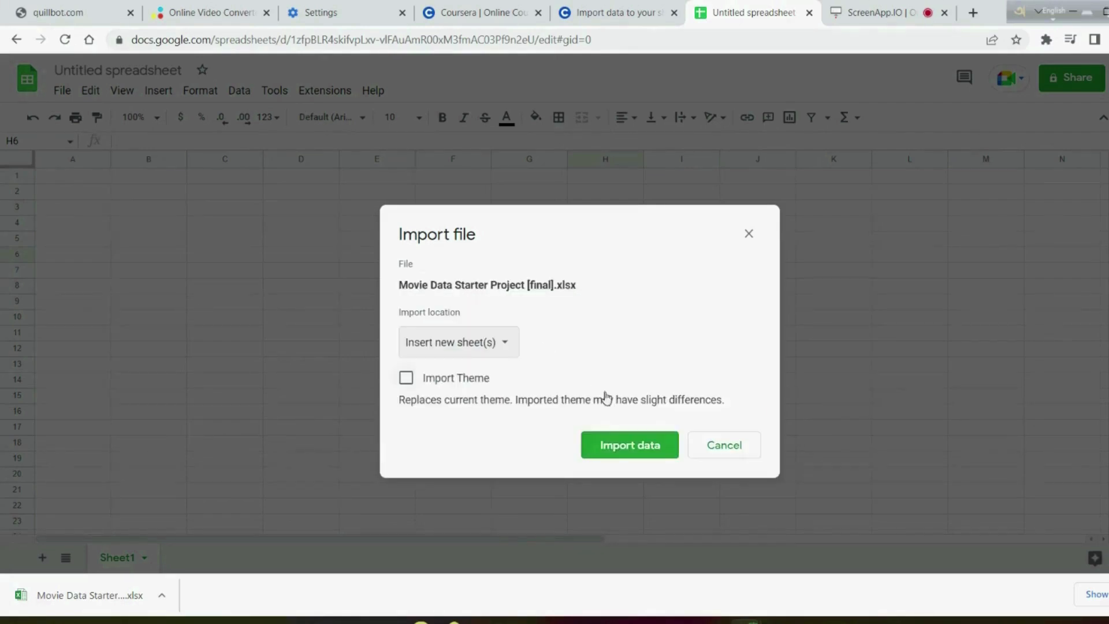
{"action": "left_click", "coordinate": [612, 450]}
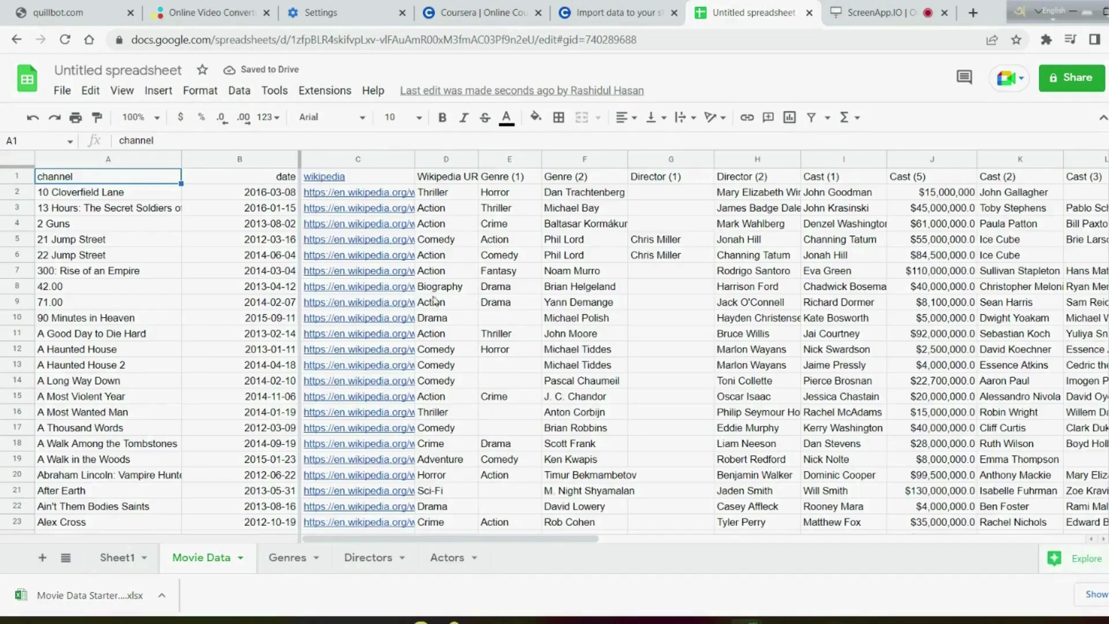
{"action": "scroll", "coordinate": [650, 413], "scroll_direction": "down", "scroll_amount": 3}
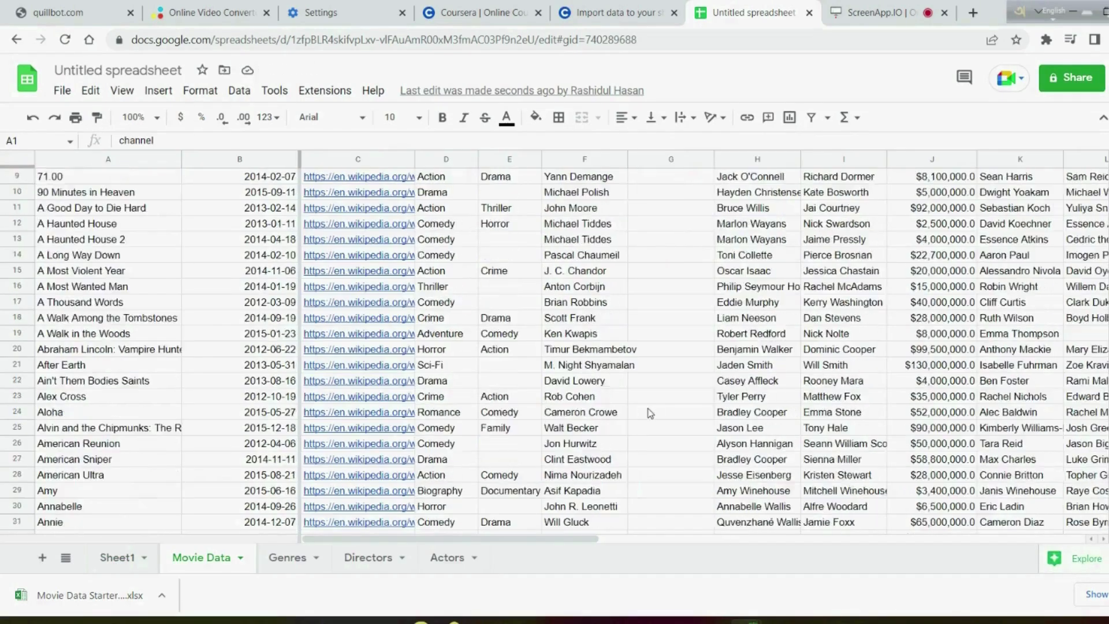
{"action": "scroll", "coordinate": [650, 412], "scroll_direction": "up", "scroll_amount": 3}
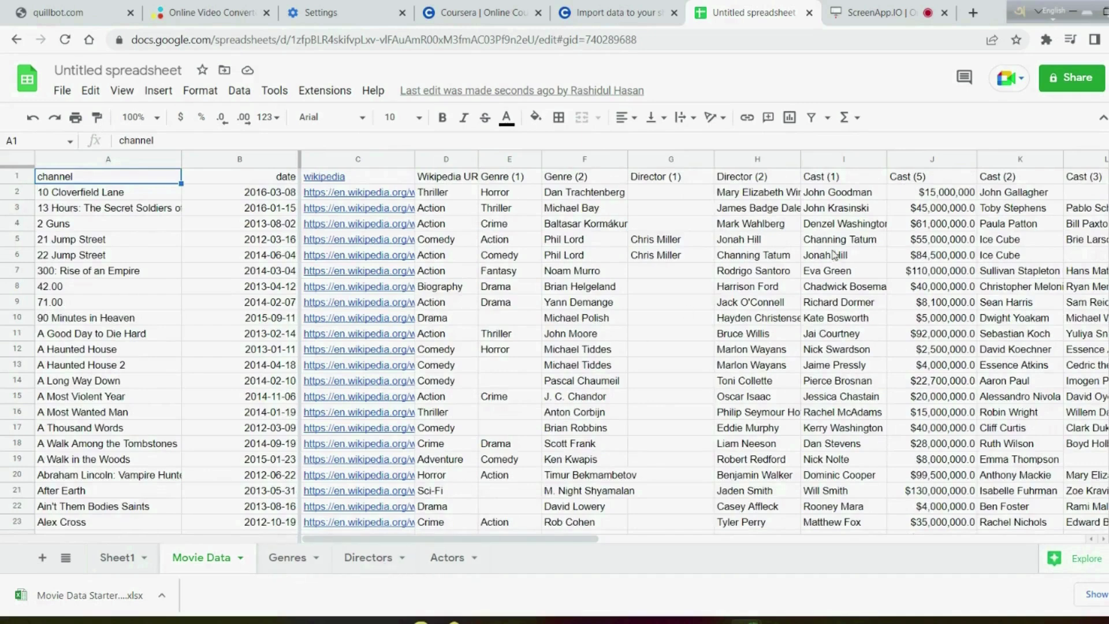
{"action": "scroll", "coordinate": [798, 273], "scroll_direction": "down", "scroll_amount": 2}
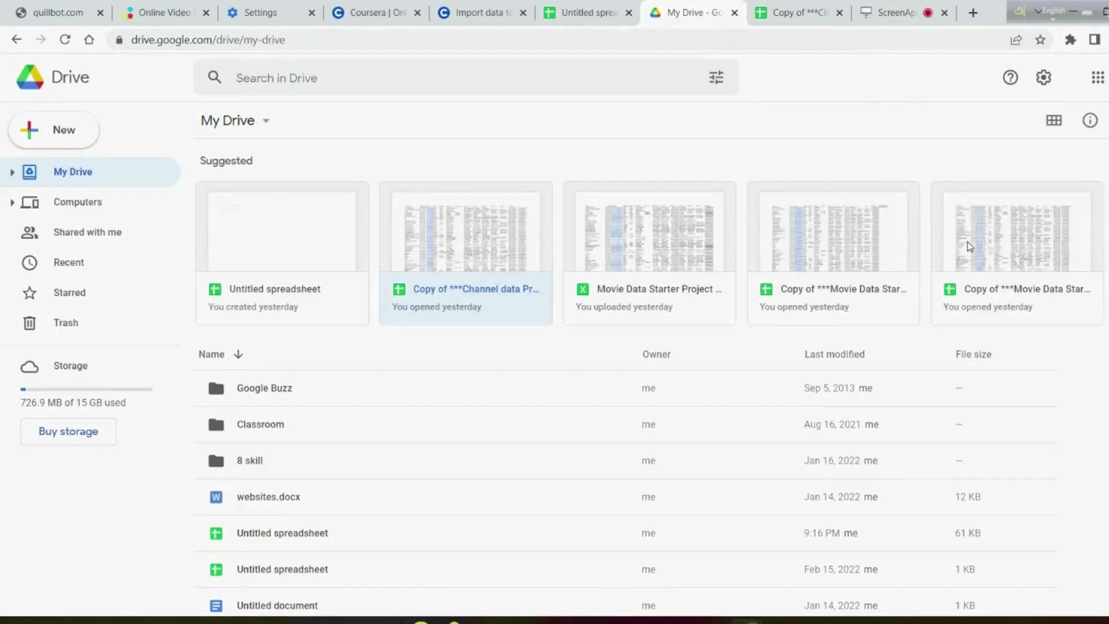
Step: Copy the genre list A1:A19 from the Genres sheet of the Copy of ***Channel data Project [final] spreadsheet
{"action": "left_click", "coordinate": [970, 247]}
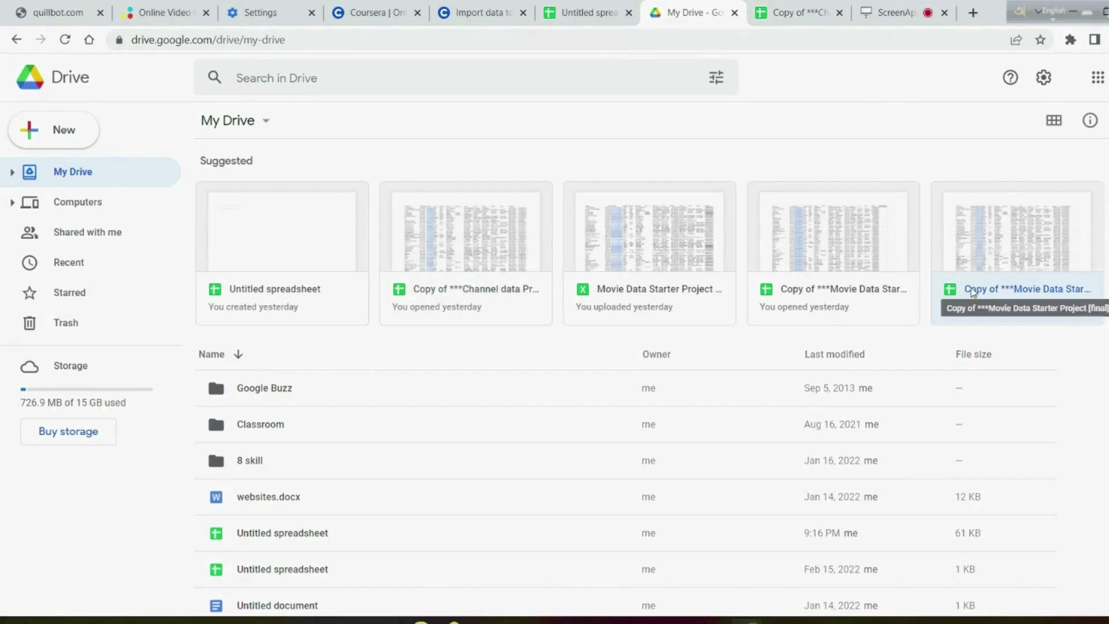
{"action": "left_click", "coordinate": [788, 6]}
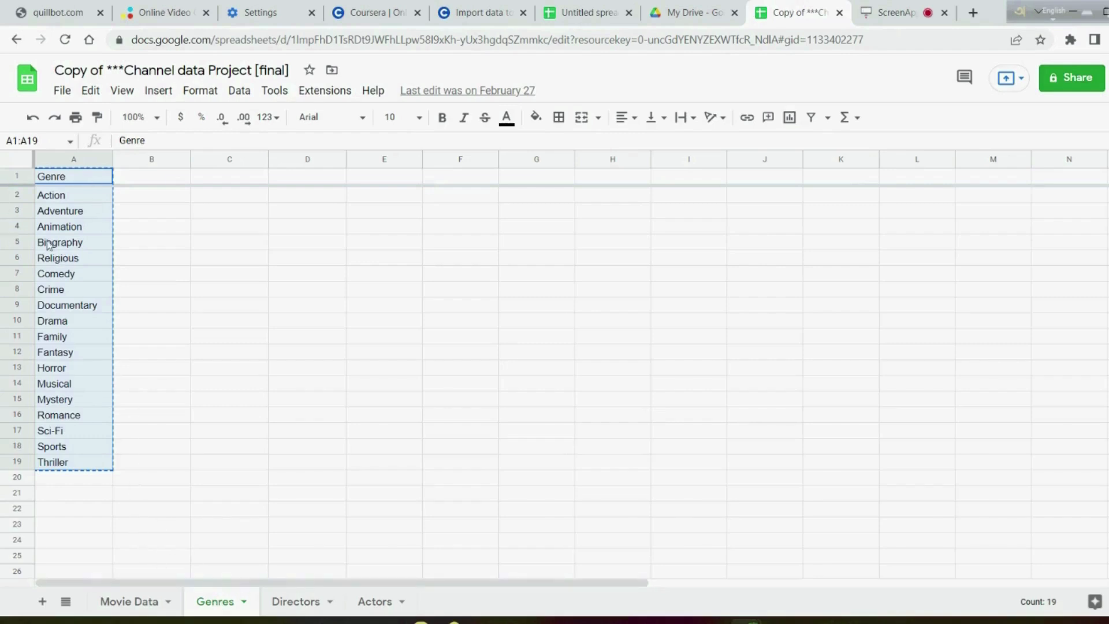
{"action": "left_click", "coordinate": [140, 201]}
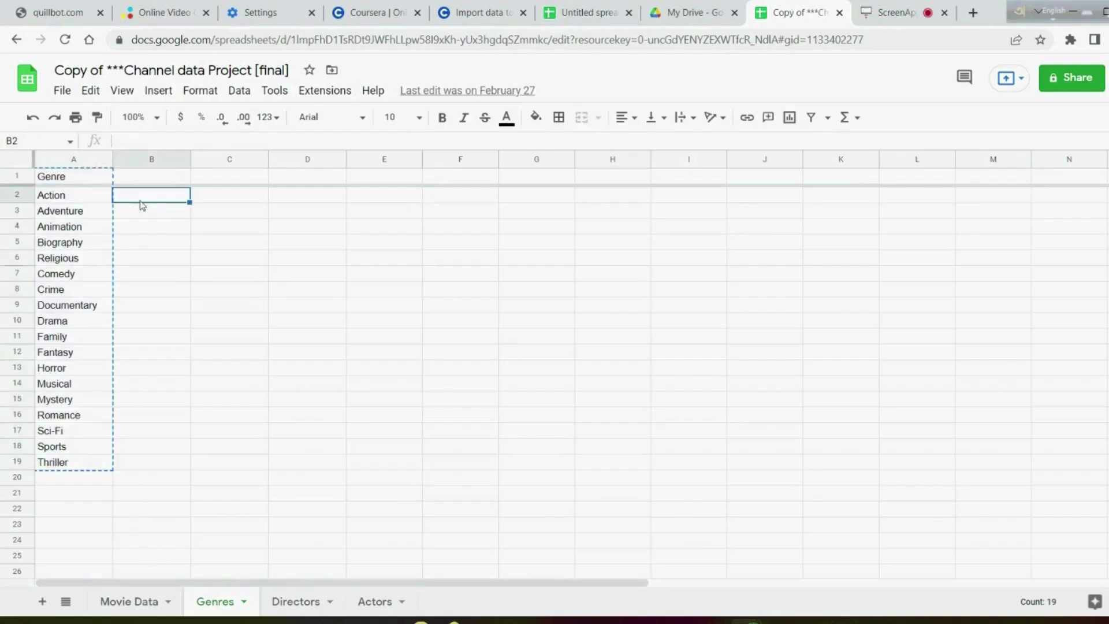
{"action": "left_click", "coordinate": [90, 180]}
{"action": "left_click_drag", "start_coordinate": [103, 206], "coordinate": [102, 465]}
{"action": "right_click", "coordinate": [101, 465]}
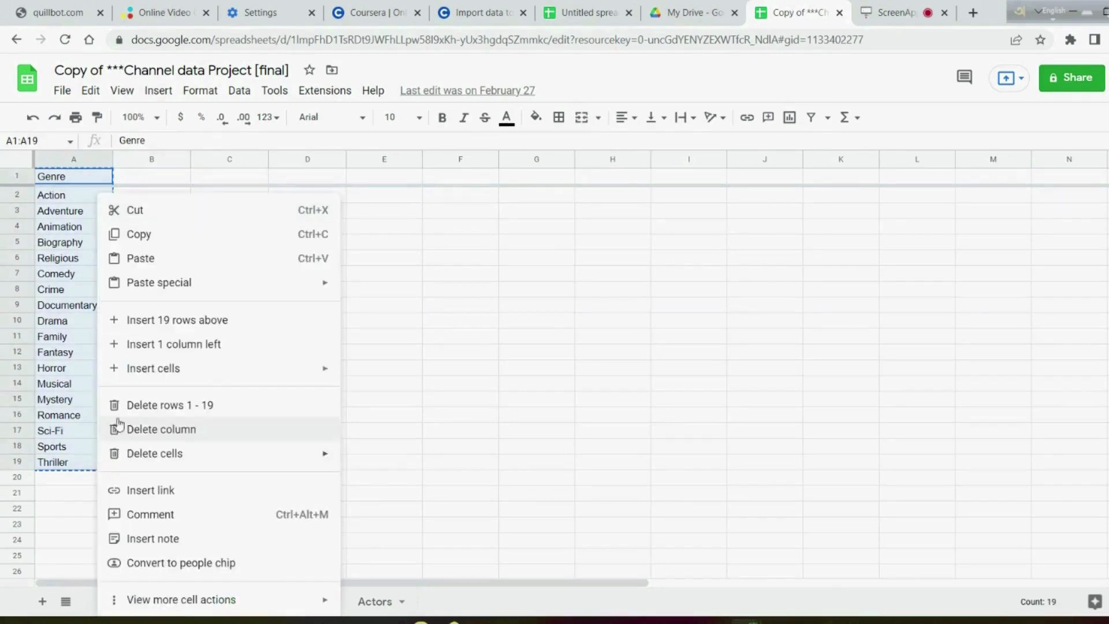
{"action": "left_click", "coordinate": [171, 242]}
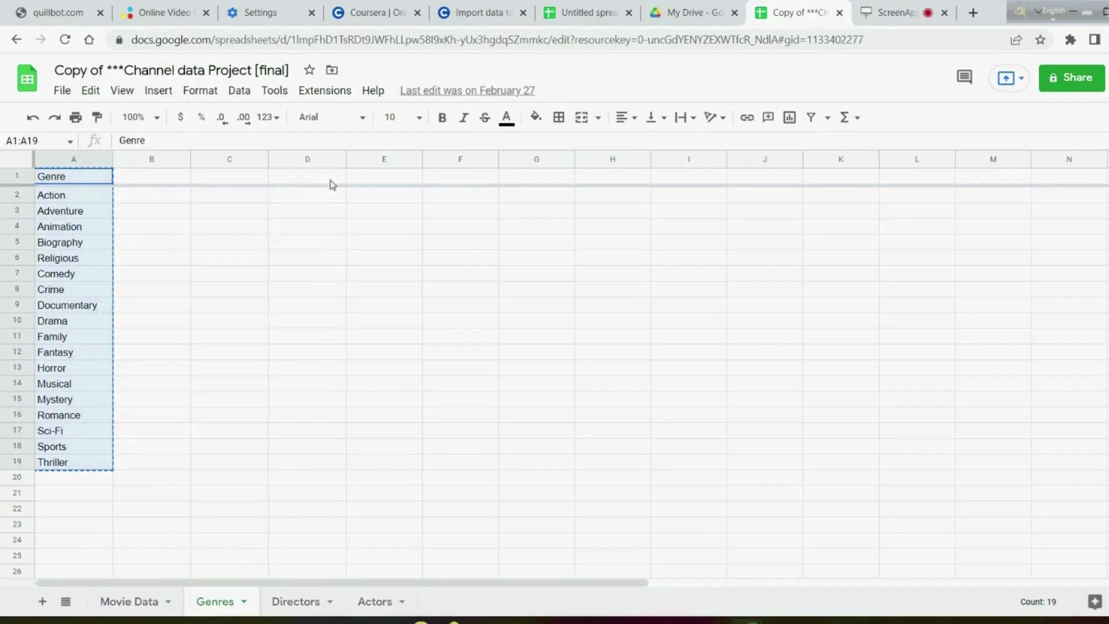
Step: Paste the copied genre list into Sheet1 of the untitled spreadsheet, starting at cell A14
{"action": "left_click", "coordinate": [596, 7]}
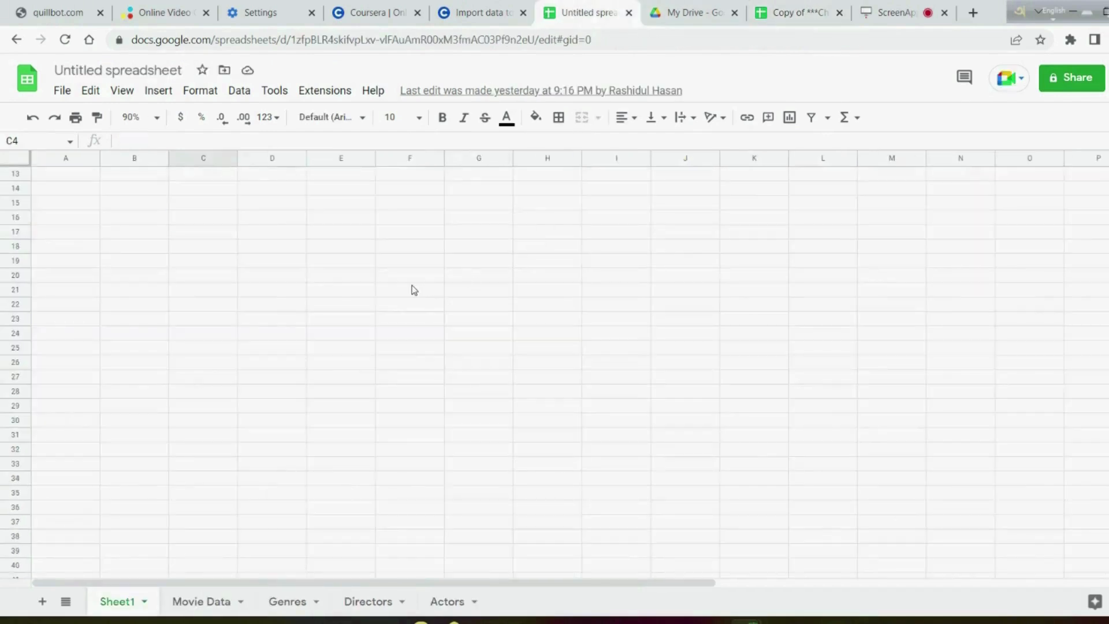
{"action": "left_click", "coordinate": [201, 612]}
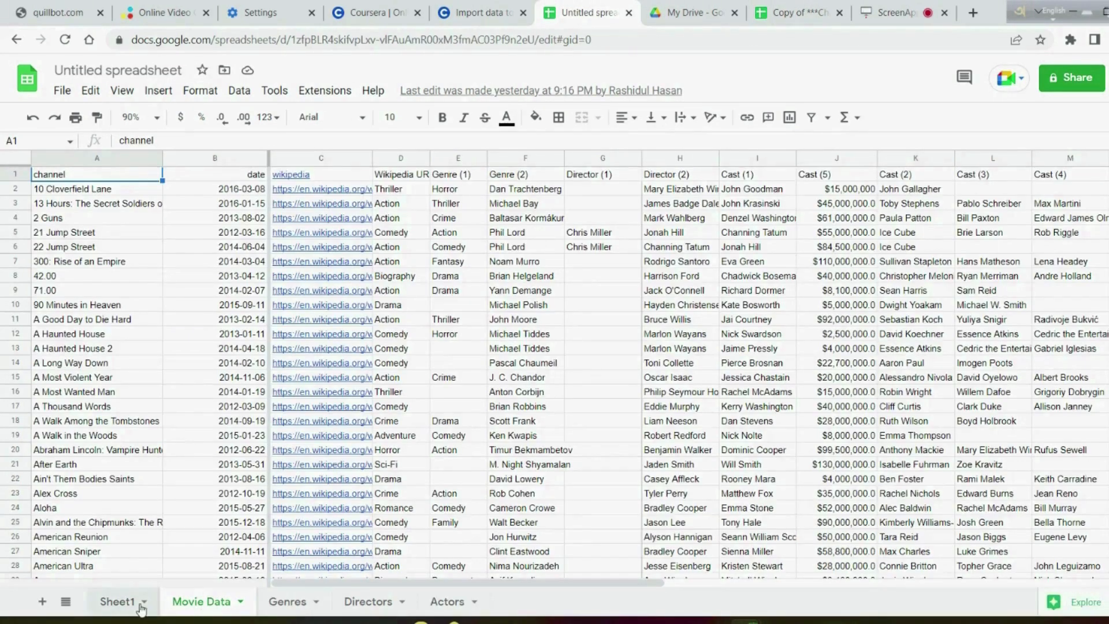
{"action": "left_click", "coordinate": [141, 602]}
{"action": "left_click", "coordinate": [68, 179]}
{"action": "right_click", "coordinate": [73, 194]}
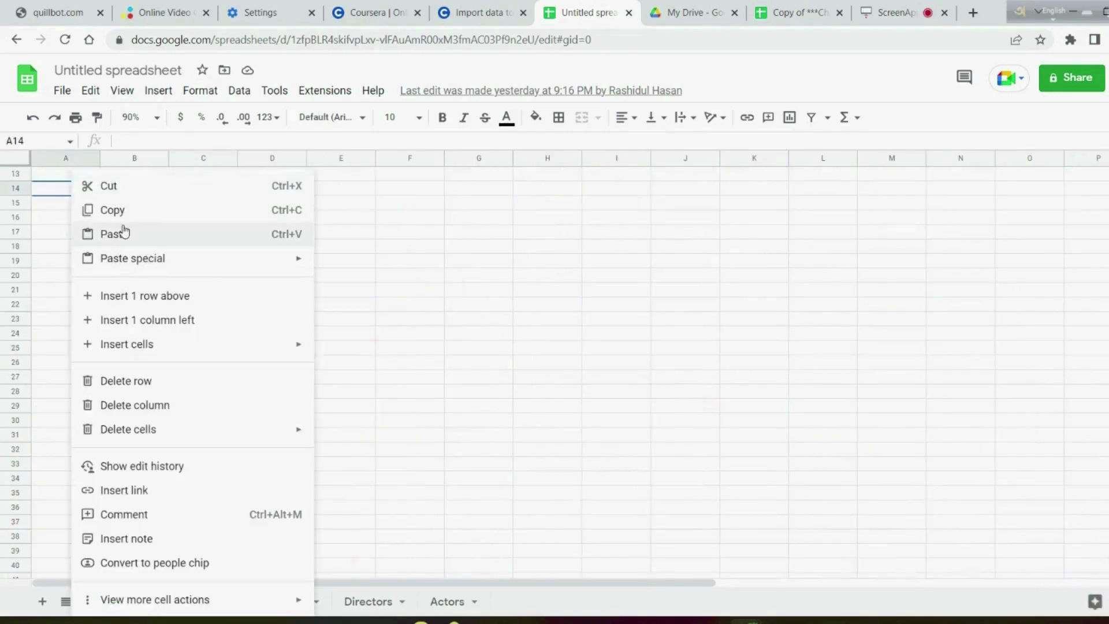
{"action": "left_click", "coordinate": [123, 232]}
{"action": "scroll", "coordinate": [179, 283], "scroll_direction": "down", "scroll_amount": 3}
{"action": "scroll", "coordinate": [179, 282], "scroll_direction": "up", "scroll_amount": 5}
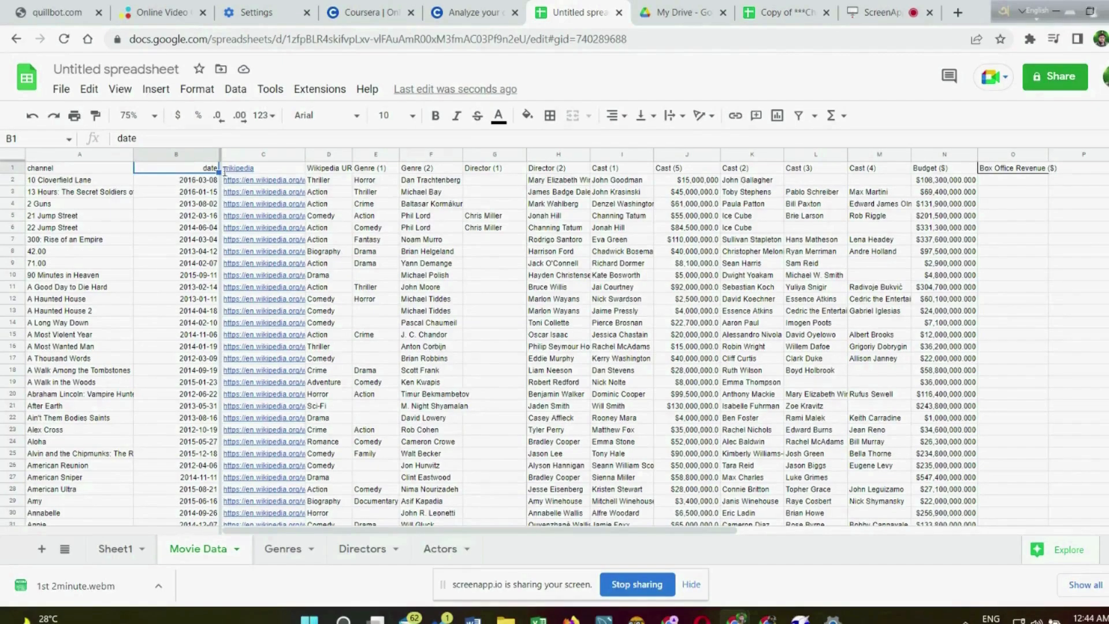
Step: Sort the whole Movie Data sheet by the date column from A to Z
{"action": "left_click", "coordinate": [130, 239]}
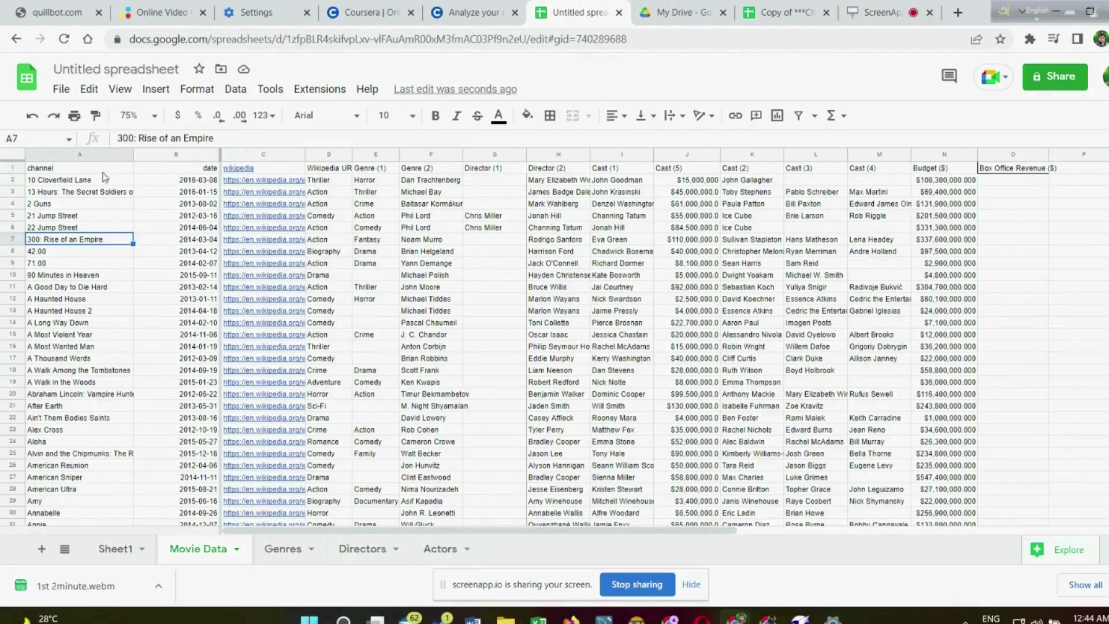
{"action": "left_click", "coordinate": [209, 155]}
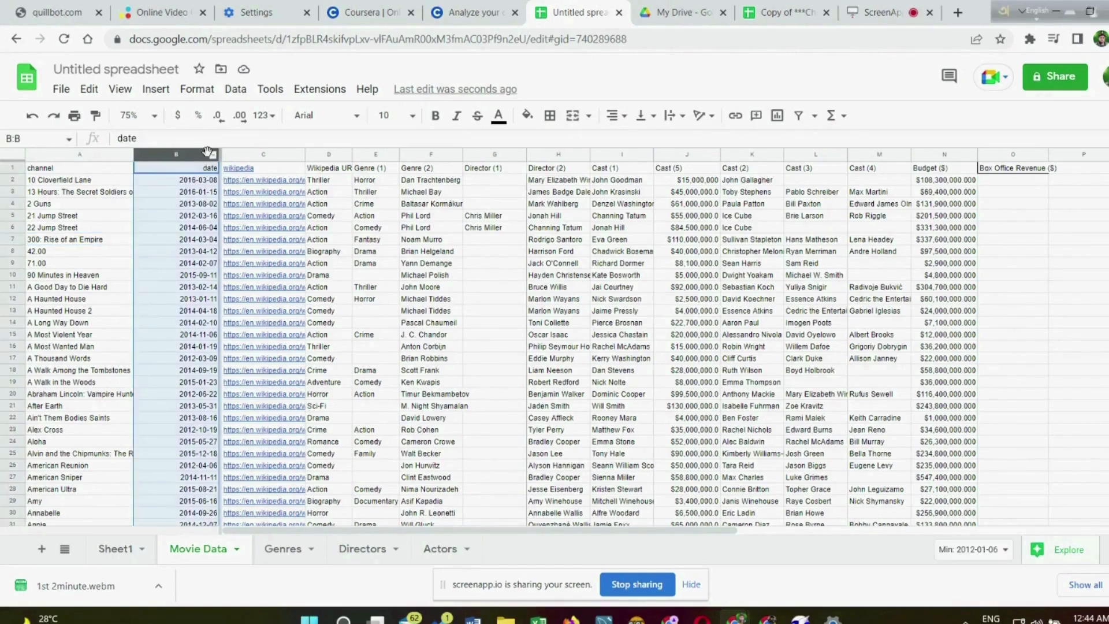
{"action": "left_click", "coordinate": [213, 155]}
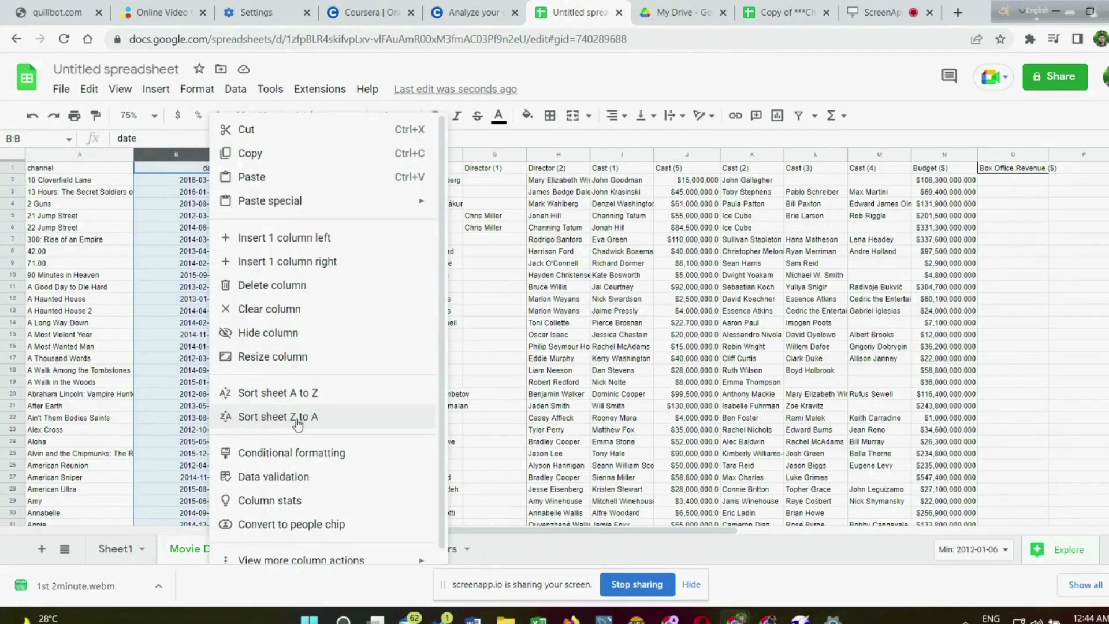
{"action": "left_click", "coordinate": [309, 394]}
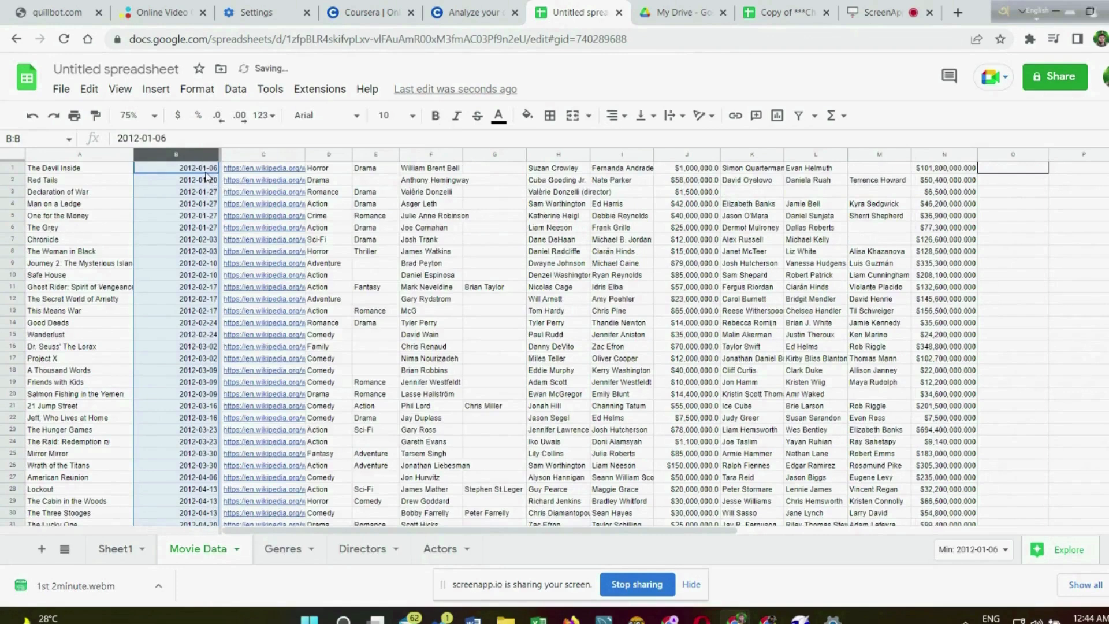
Step: Re-sort the Movie Data sheet by the date column from Z to A and back to A to Z
{"action": "left_click", "coordinate": [213, 155]}
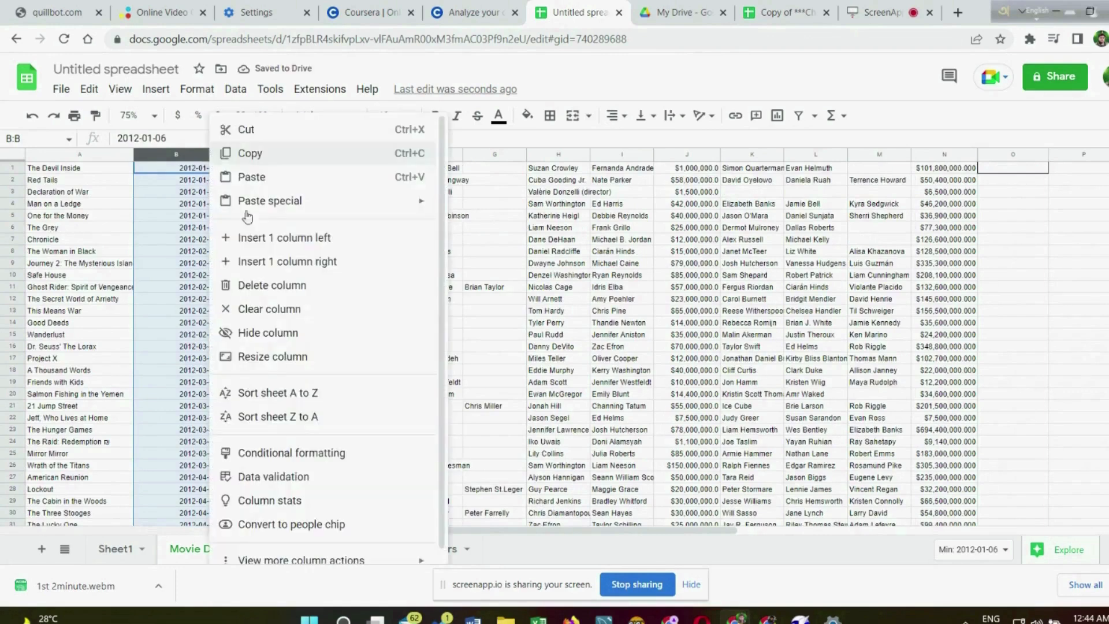
{"action": "left_click", "coordinate": [282, 418]}
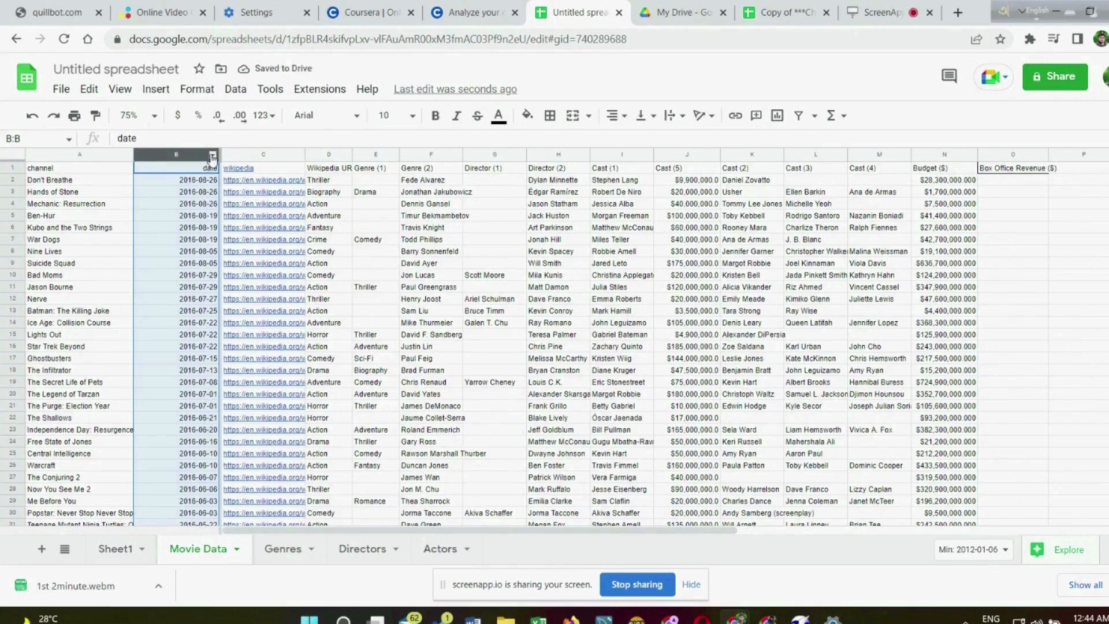
{"action": "left_click", "coordinate": [212, 157]}
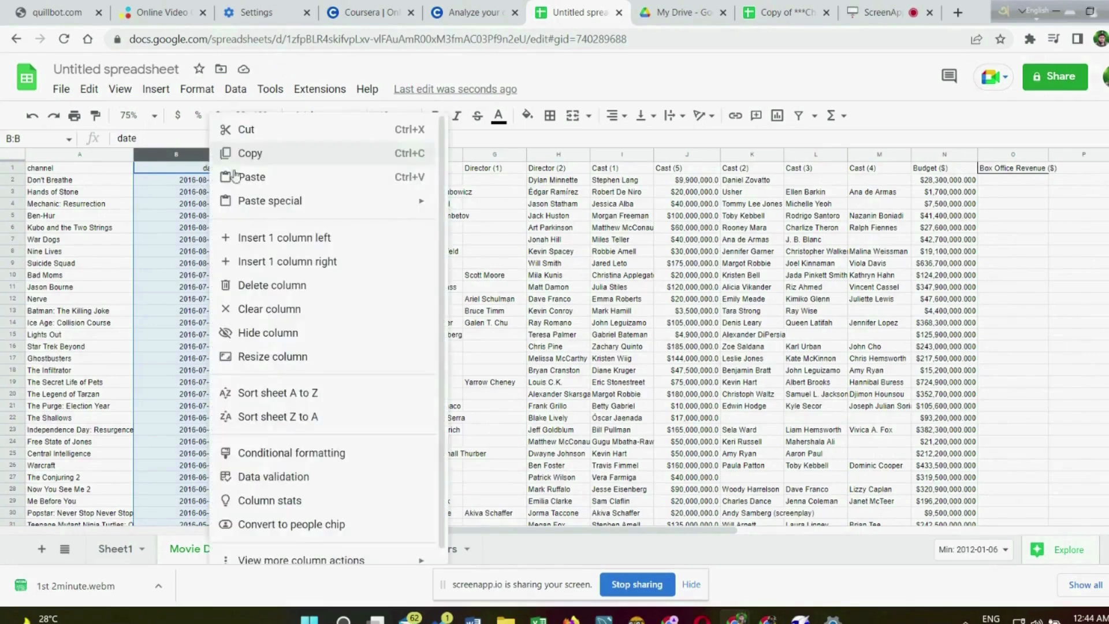
{"action": "left_click", "coordinate": [293, 395]}
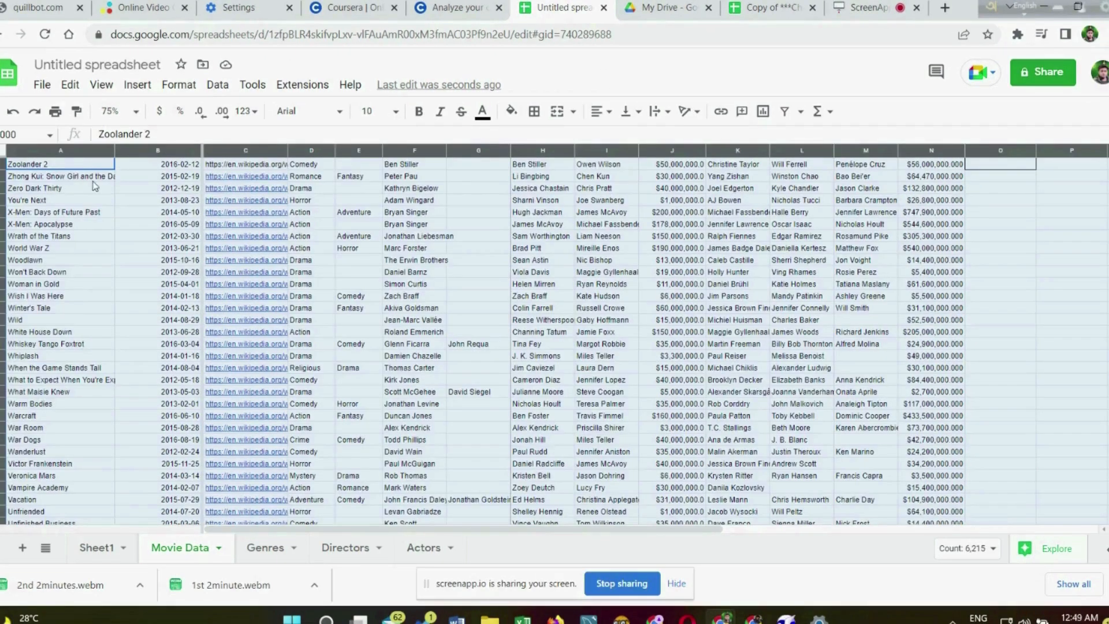
Step: Select the entire Movie Data sheet and open the advanced range sorting options
{"action": "left_click", "coordinate": [93, 179]}
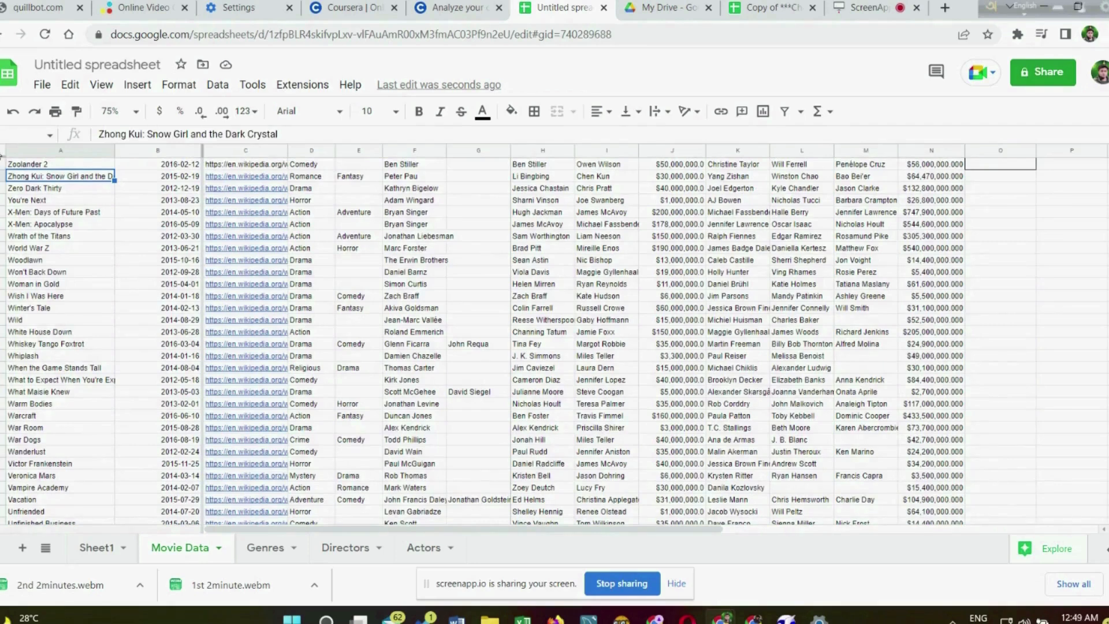
{"action": "left_click", "coordinate": [3, 151]}
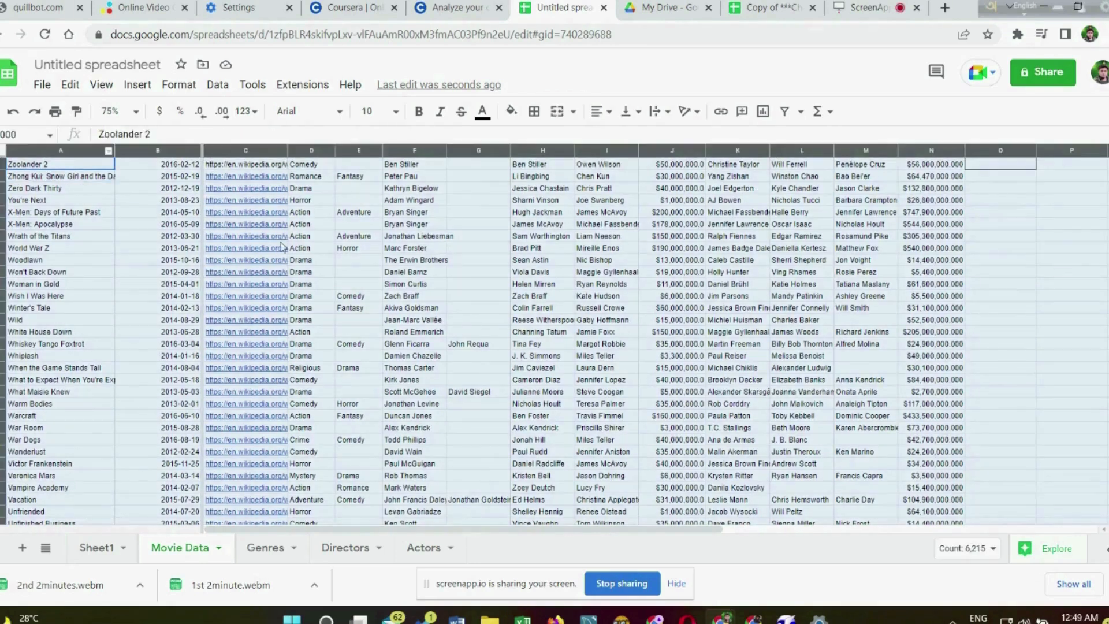
{"action": "left_click", "coordinate": [222, 88]}
{"action": "mouse_move", "coordinate": [277, 116]}
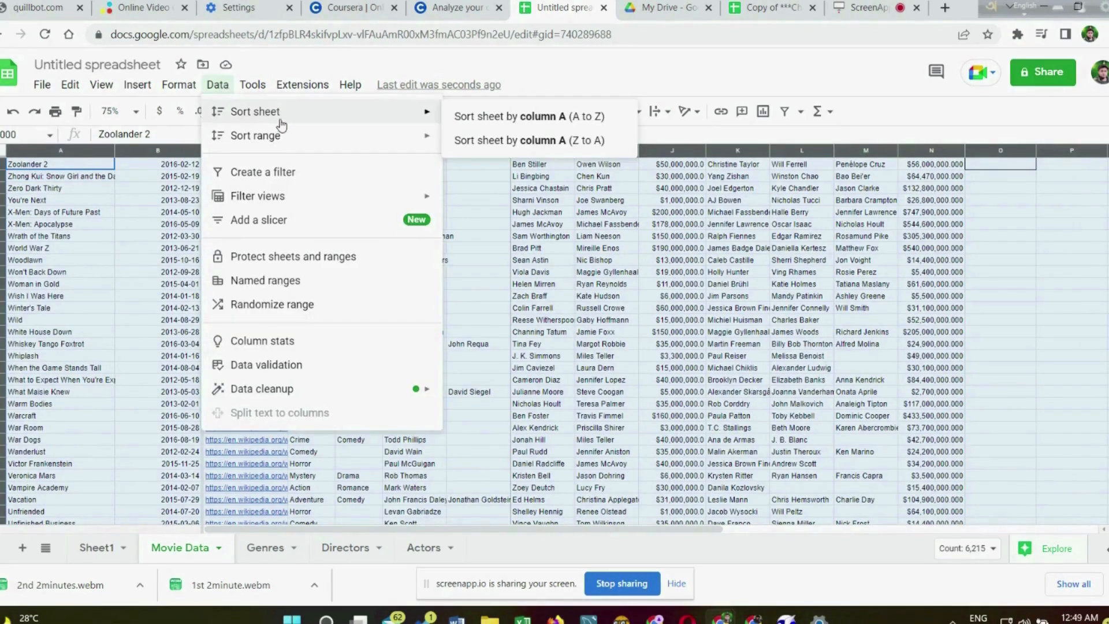
{"action": "mouse_move", "coordinate": [344, 141]}
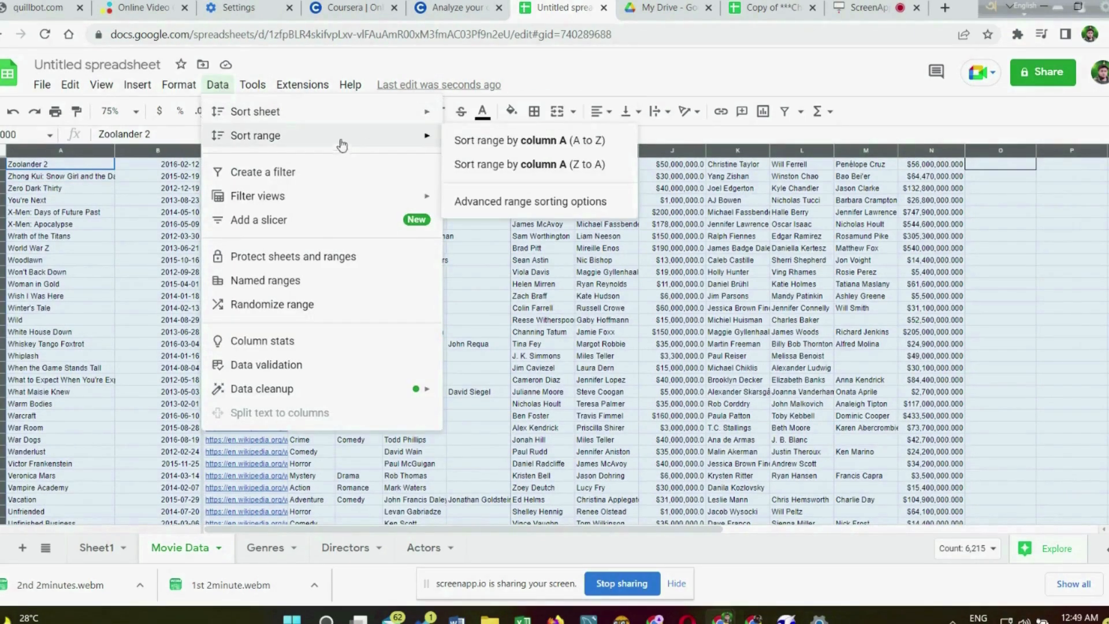
{"action": "left_click", "coordinate": [479, 202]}
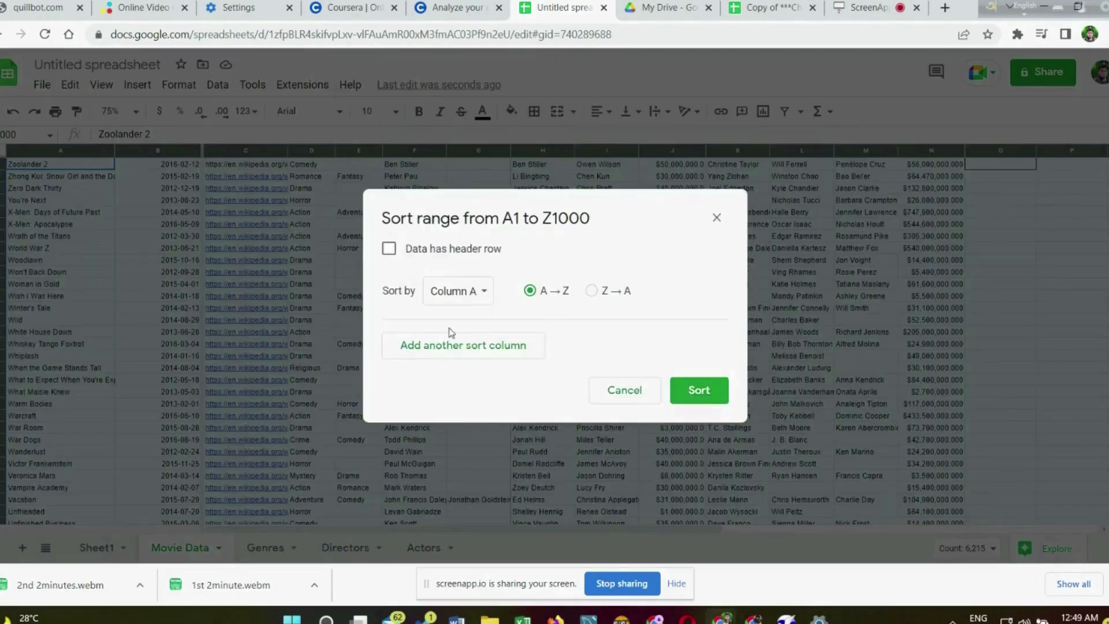
Step: Sort the range A1 to Z1000 by Column B in A → Z order, without a header row
{"action": "left_click", "coordinate": [590, 292]}
{"action": "left_click", "coordinate": [531, 292]}
{"action": "left_click", "coordinate": [485, 294]}
{"action": "left_click", "coordinate": [490, 316]}
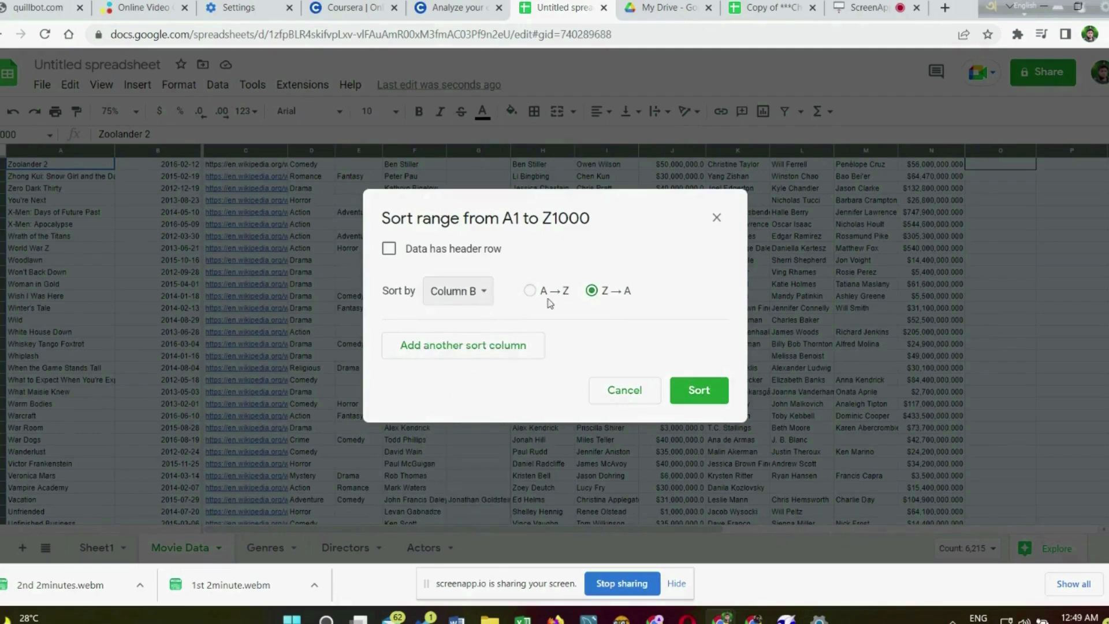
{"action": "left_click", "coordinate": [531, 294]}
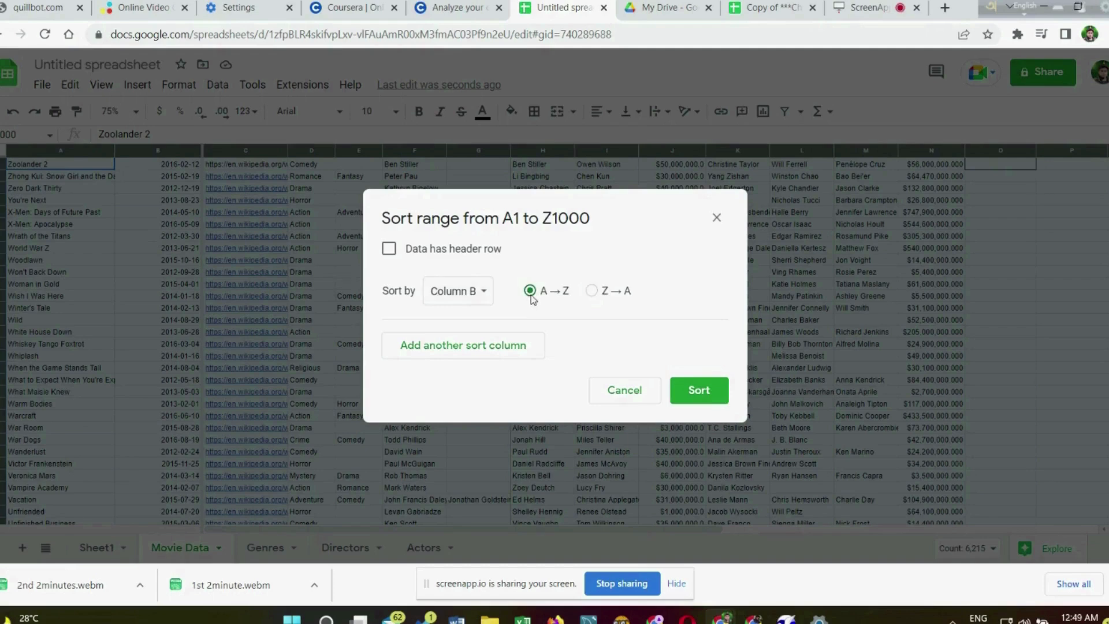
{"action": "left_click", "coordinate": [690, 392]}
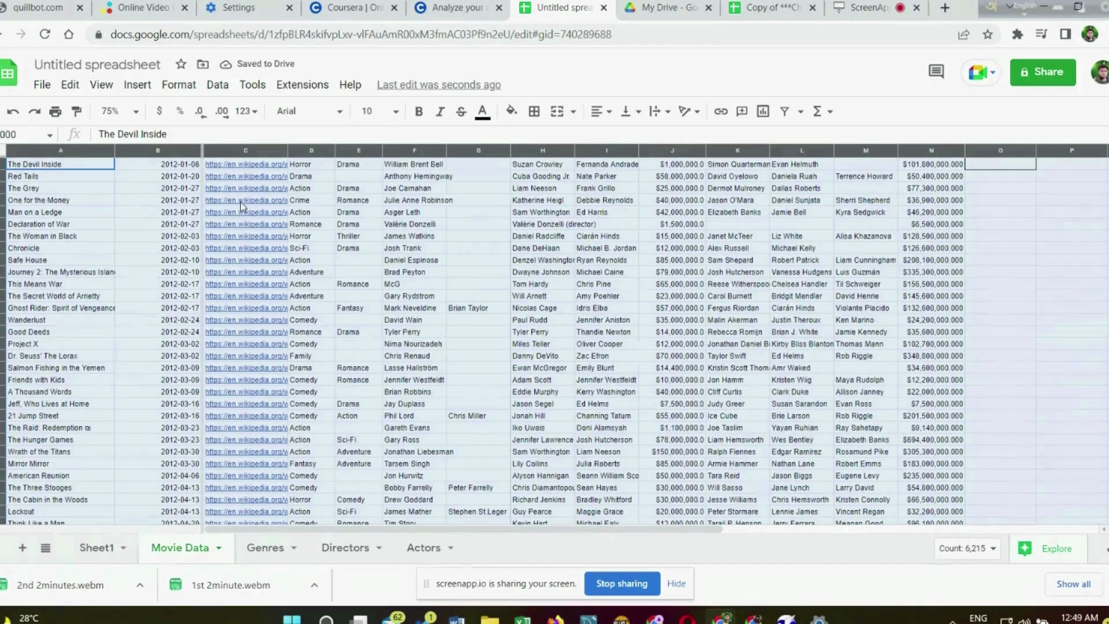
{"action": "mouse_move", "coordinate": [240, 201]}
{"action": "scroll", "coordinate": [307, 253], "scroll_direction": "down", "scroll_amount": 1}
{"action": "scroll", "coordinate": [463, 231], "scroll_direction": "up", "scroll_amount": 1}
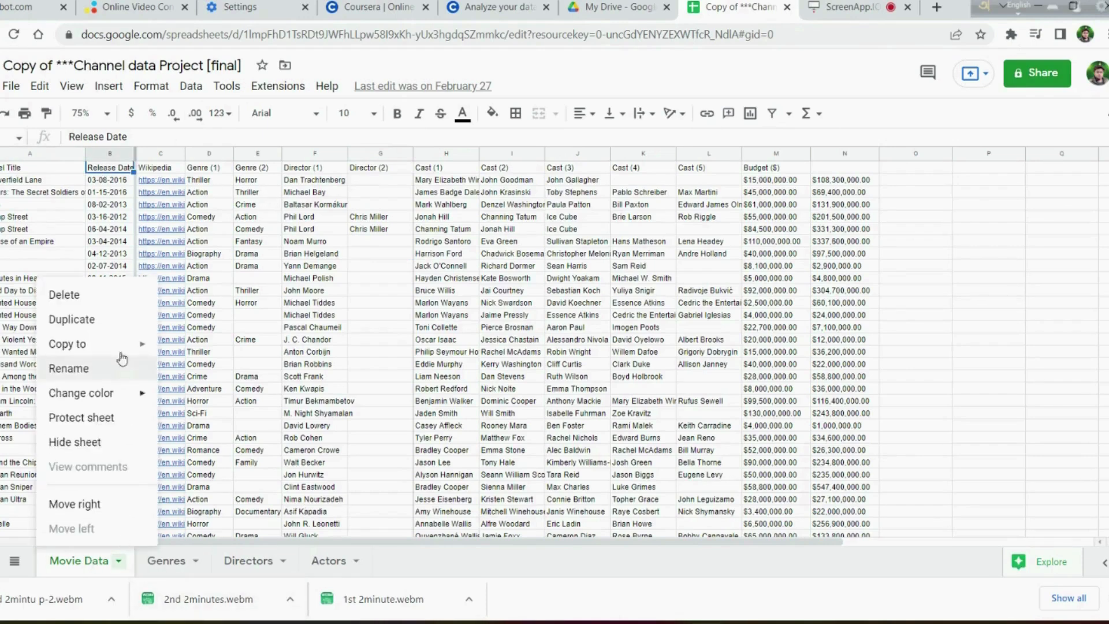
Step: Duplicate the Movie Data sheet in Copy of ***Channel data Project [final] and create a filter from the Release Date header on the duplicate
{"action": "left_click", "coordinate": [117, 323]}
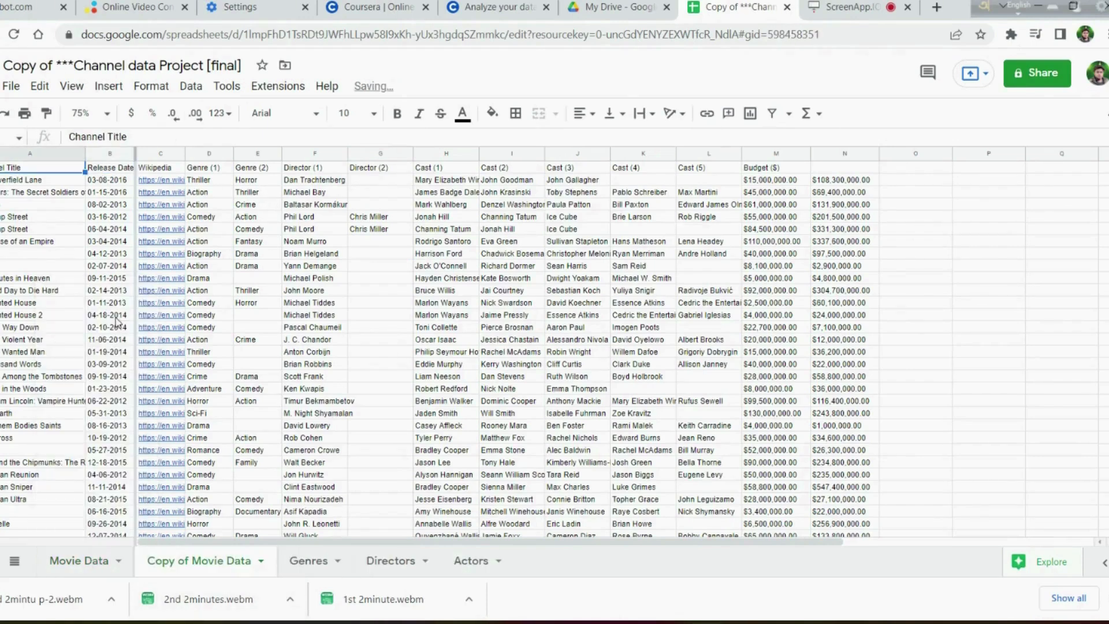
{"action": "left_click", "coordinate": [114, 172]}
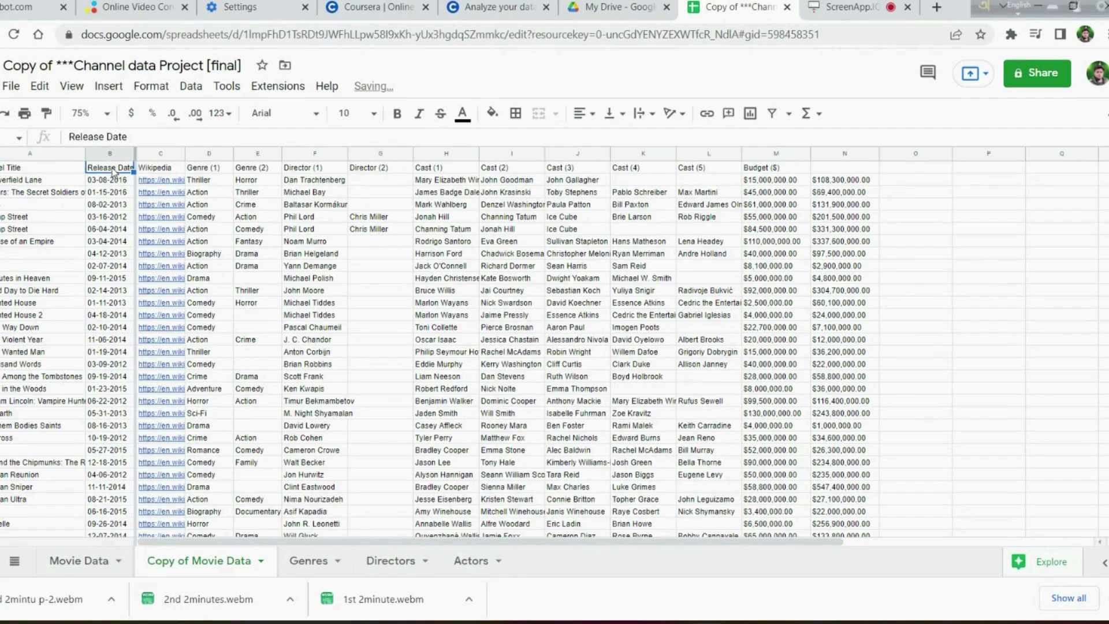
{"action": "left_click", "coordinate": [191, 87]}
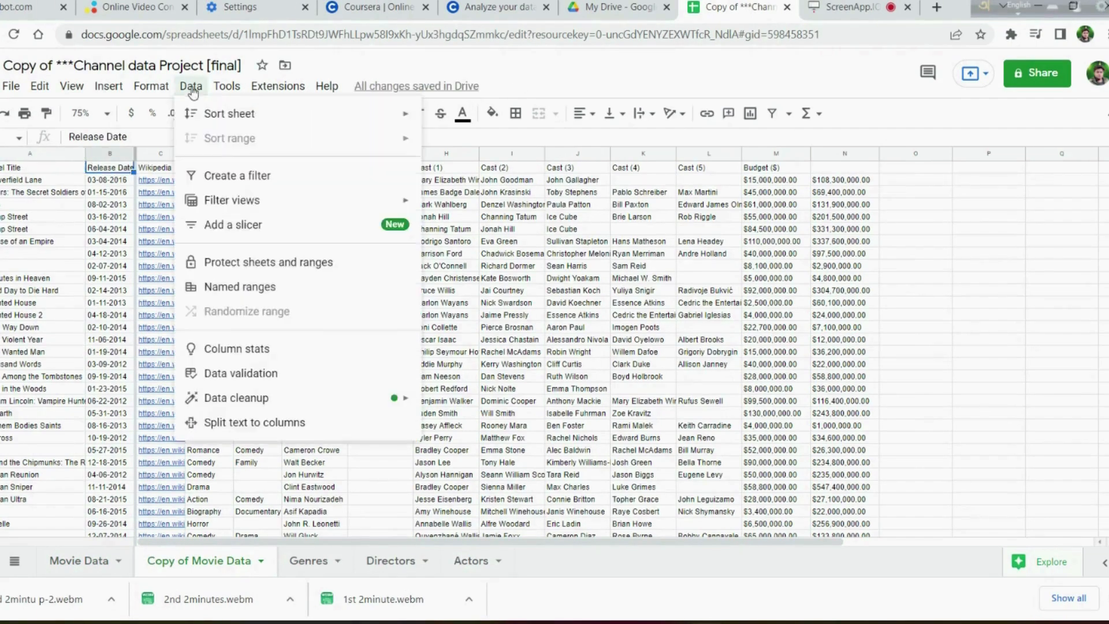
{"action": "left_click", "coordinate": [252, 177]}
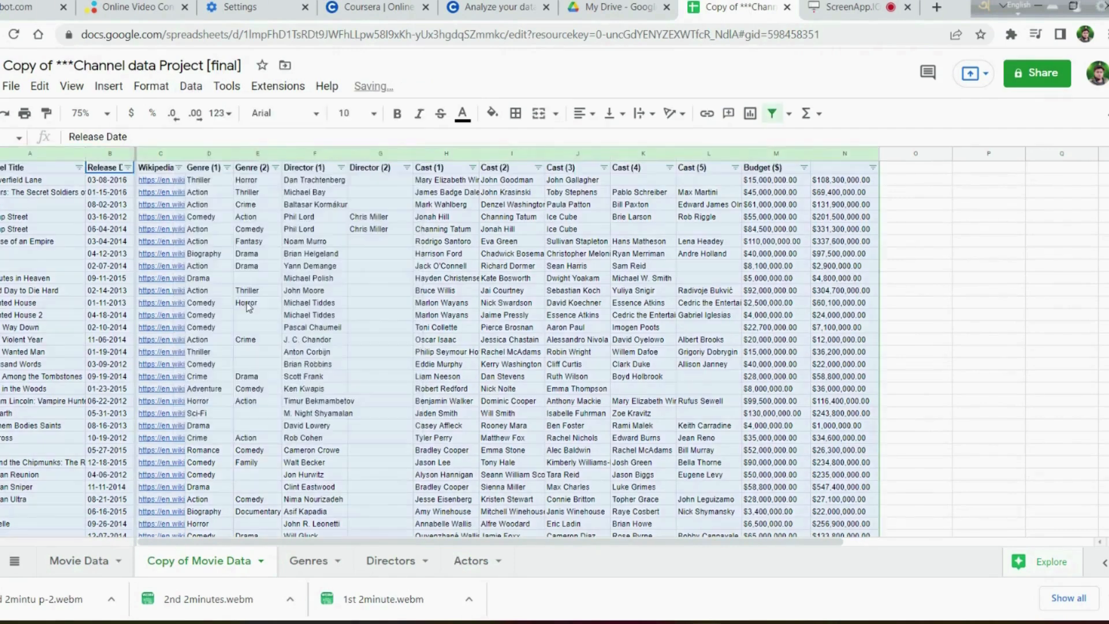
Step: Filter the Release Date column on Copy of Movie Data by values to show only the 2014 dates
{"action": "left_click", "coordinate": [128, 168]}
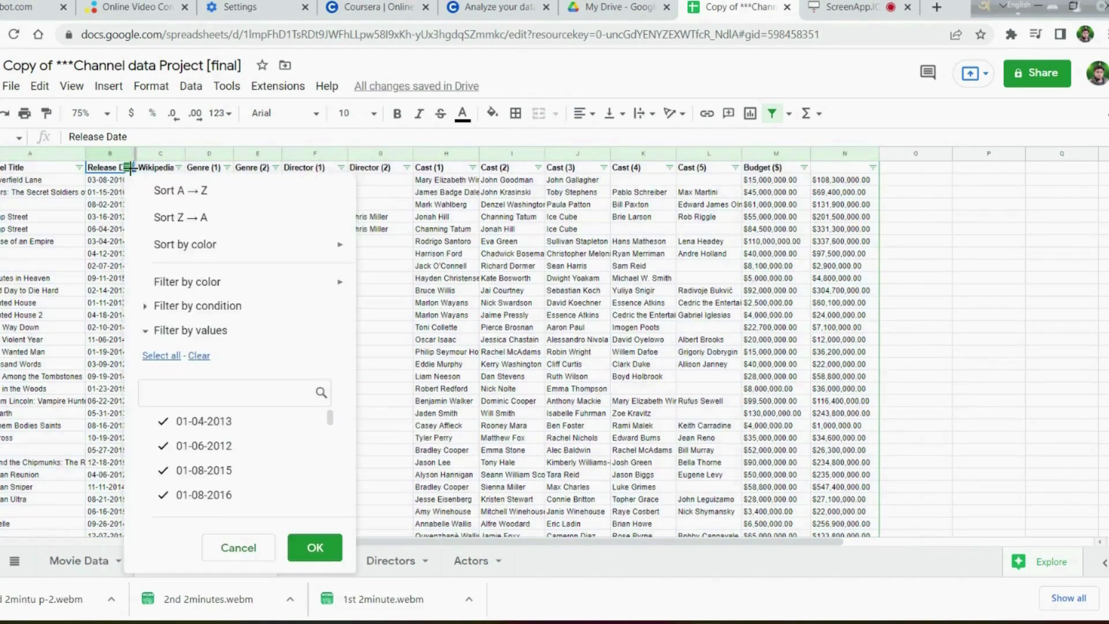
{"action": "left_click", "coordinate": [195, 358]}
{"action": "left_click", "coordinate": [185, 392]}
{"action": "type", "text": "20"}
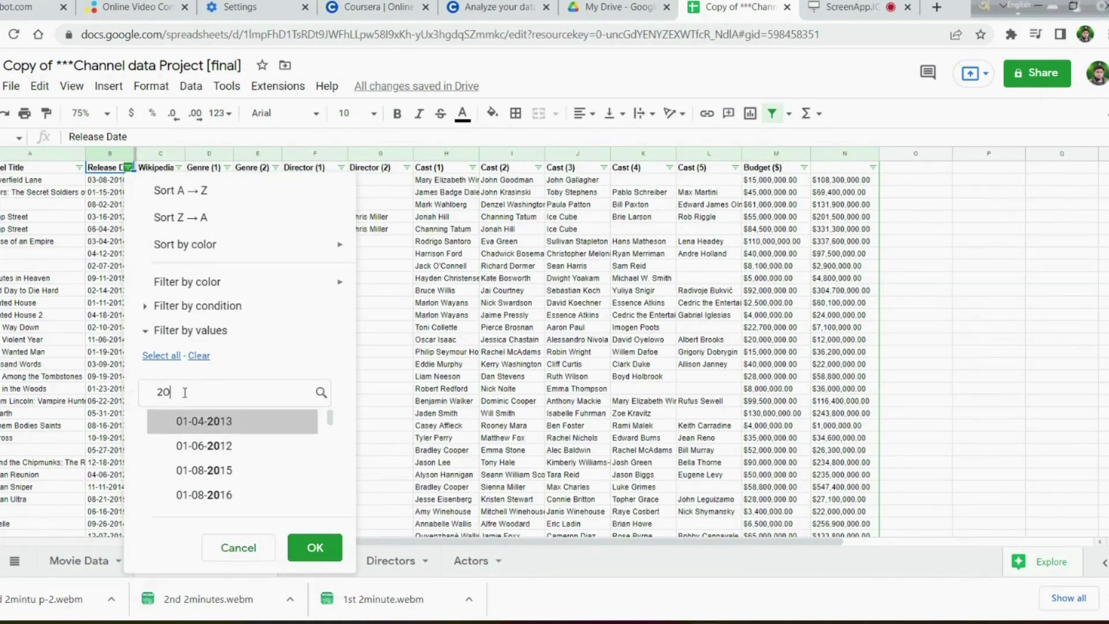
{"action": "type", "text": "14"}
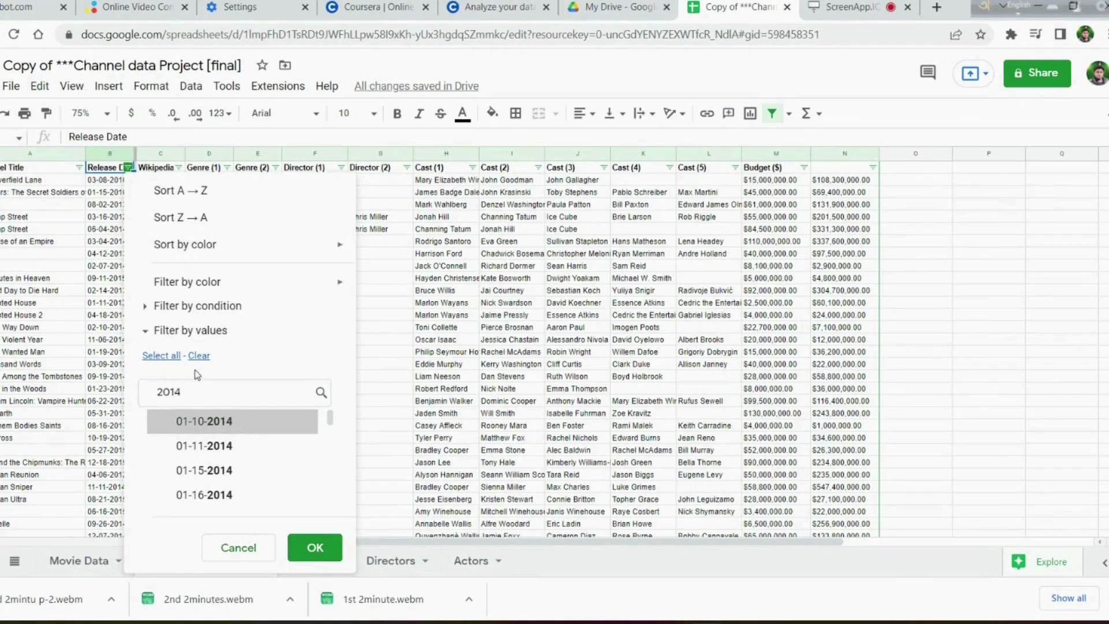
{"action": "left_click", "coordinate": [171, 356]}
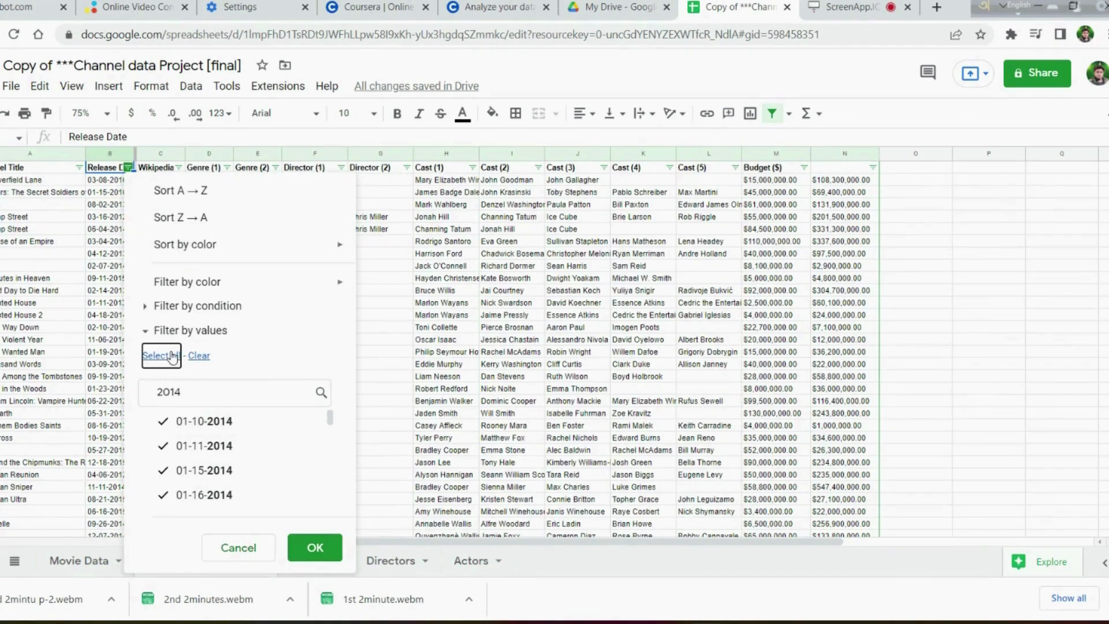
{"action": "left_click", "coordinate": [315, 548]}
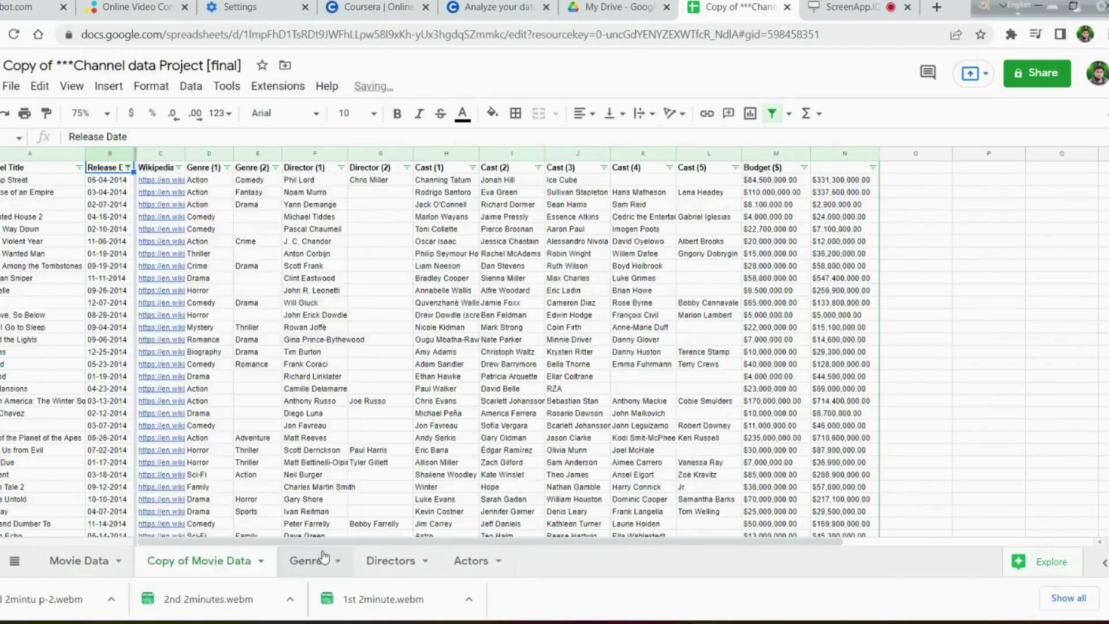
{"action": "scroll", "coordinate": [316, 480], "scroll_direction": "down", "scroll_amount": 5}
{"action": "scroll", "coordinate": [316, 480], "scroll_direction": "up", "scroll_amount": 5}
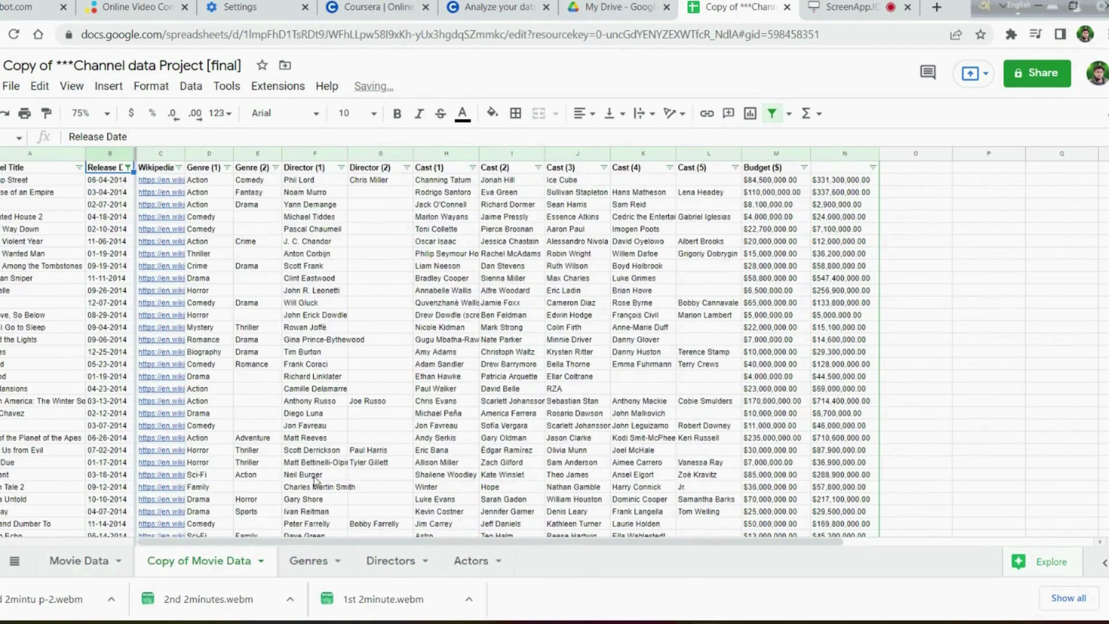
Step: Change the Release Date filter on Copy of Movie Data to show only the 2016 dates and review the filtered rows
{"action": "left_click", "coordinate": [128, 167]}
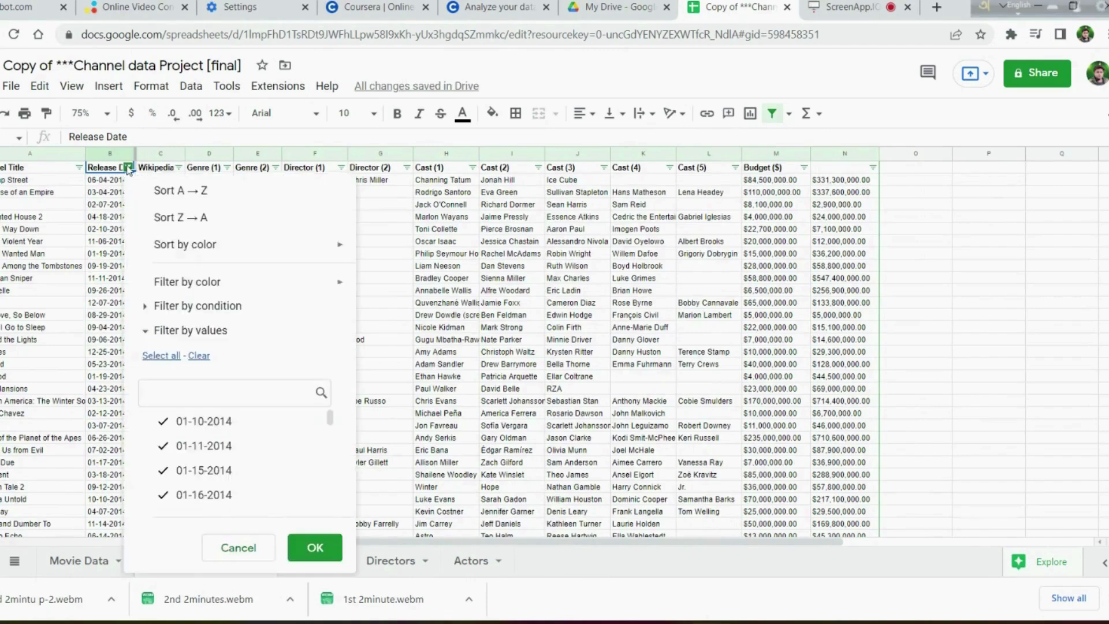
{"action": "left_click", "coordinate": [198, 356]}
{"action": "left_click", "coordinate": [219, 393]}
{"action": "type", "text": "20"}
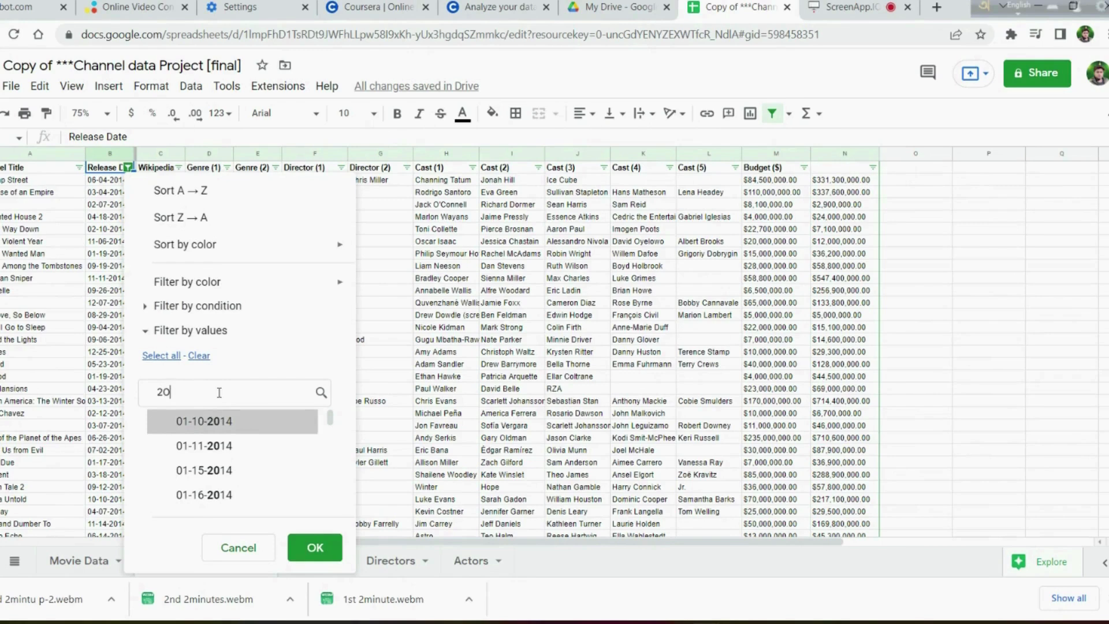
{"action": "type", "text": "16"}
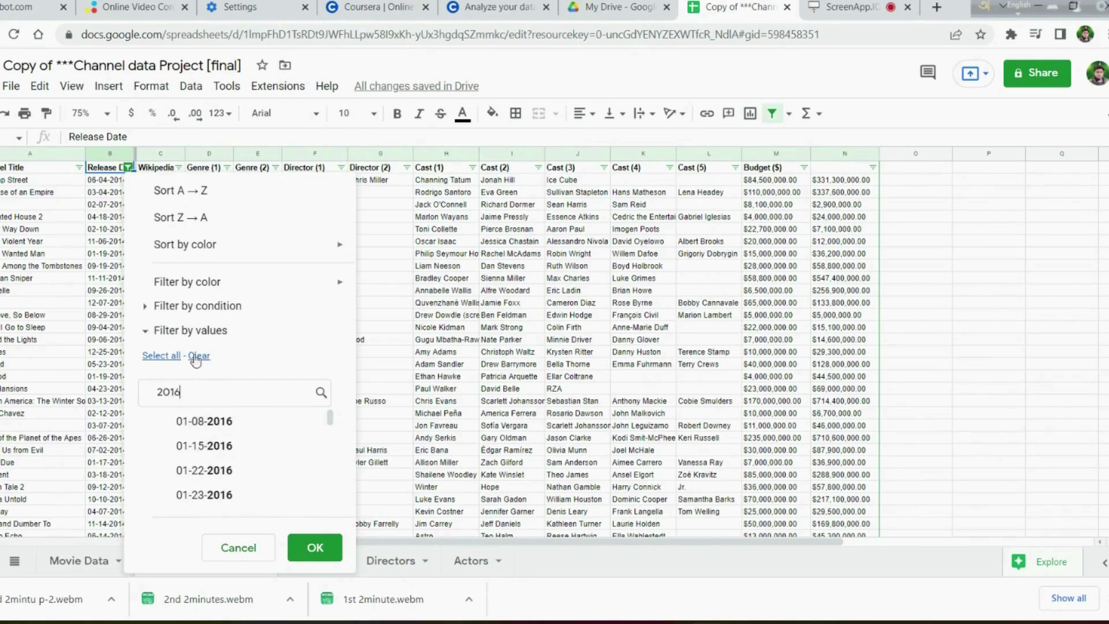
{"action": "left_click", "coordinate": [163, 356]}
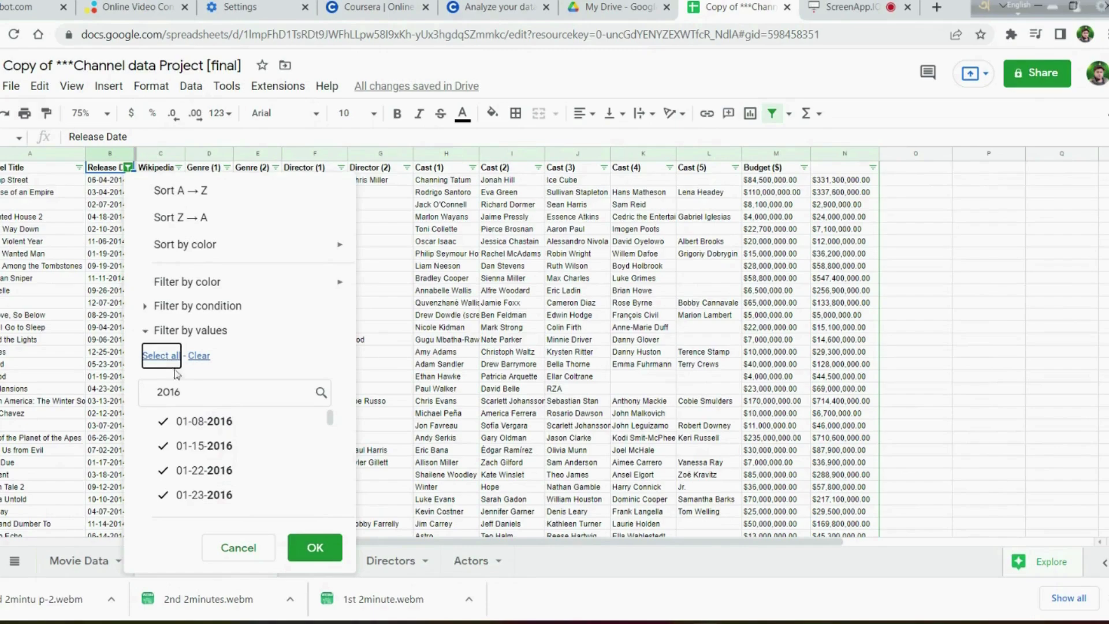
{"action": "left_click", "coordinate": [312, 547]}
{"action": "scroll", "coordinate": [331, 387], "scroll_direction": "down", "scroll_amount": 10}
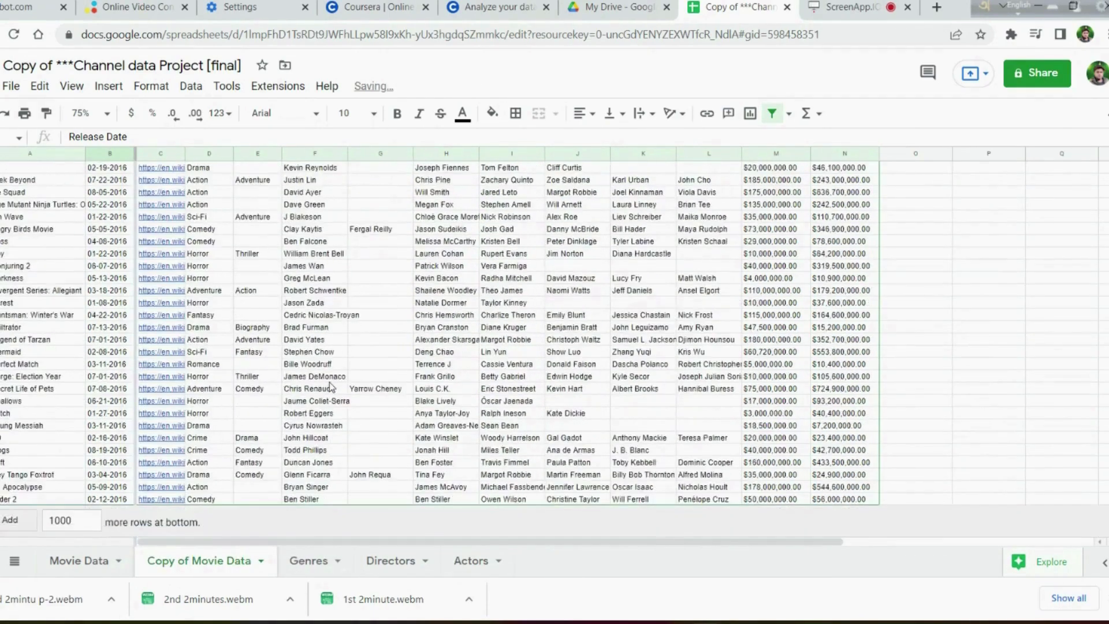
{"action": "scroll", "coordinate": [331, 387], "scroll_direction": "up", "scroll_amount": 15}
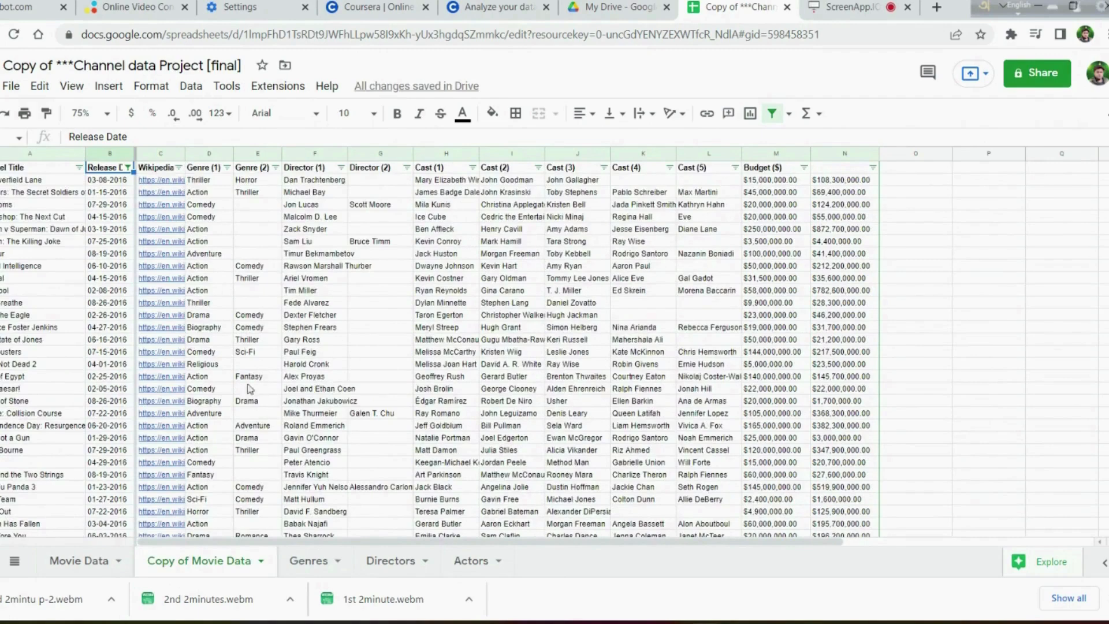
{"action": "scroll", "coordinate": [268, 389], "scroll_direction": "down", "scroll_amount": 3}
{"action": "scroll", "coordinate": [653, 311], "scroll_direction": "up", "scroll_amount": 3}
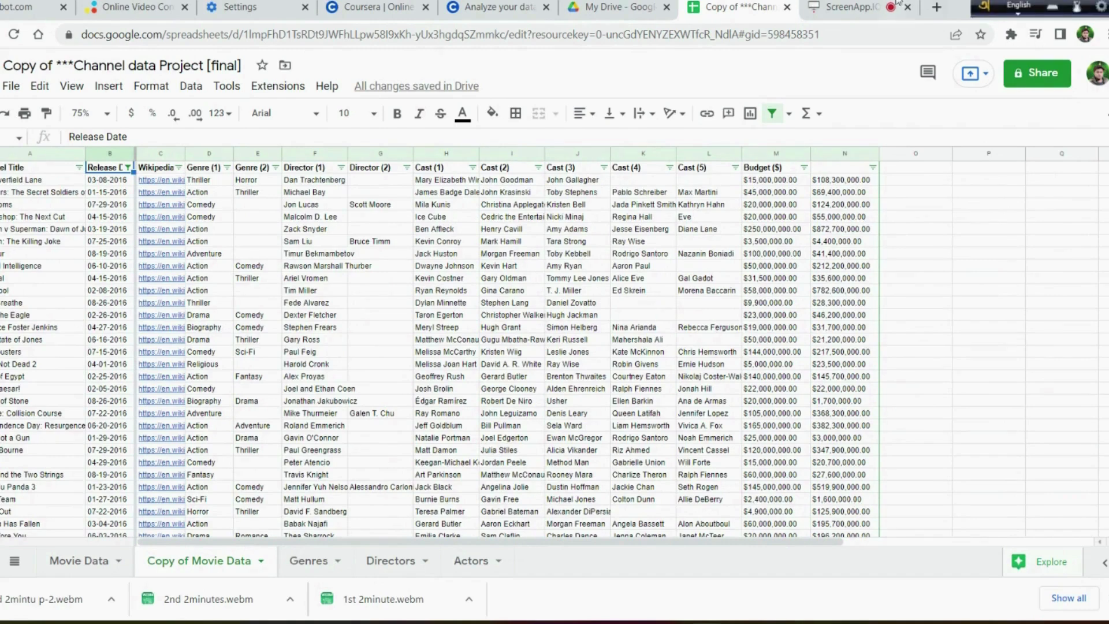
{"action": "scroll", "coordinate": [603, 389], "scroll_direction": "down", "scroll_amount": 2}
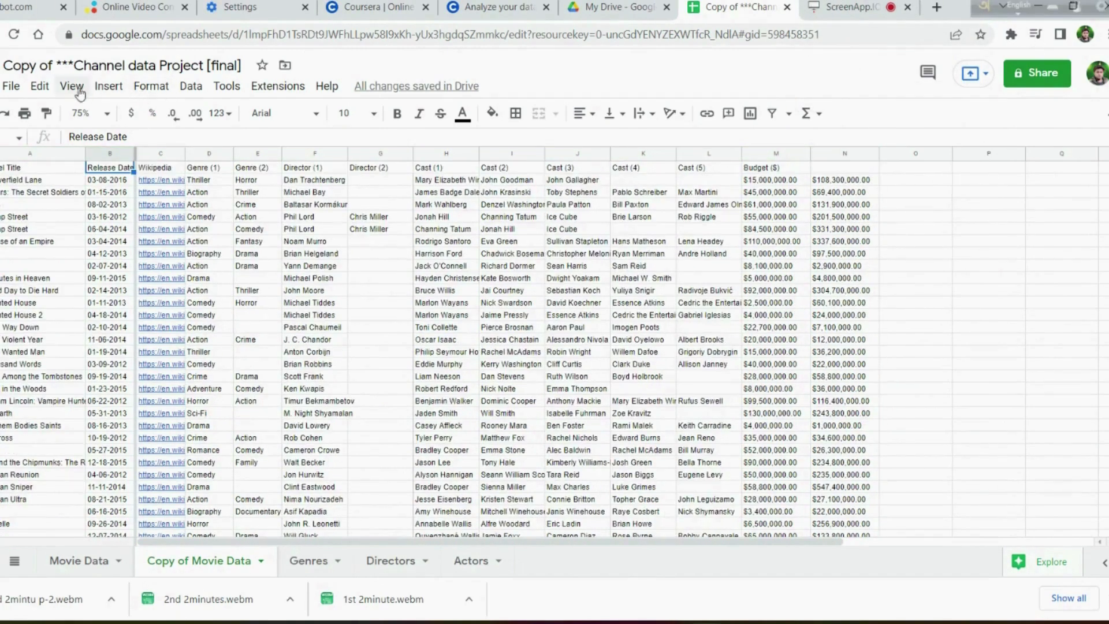
Step: Create a new filter view on Copy of Movie Data and name it My practice
{"action": "left_click", "coordinate": [193, 88]}
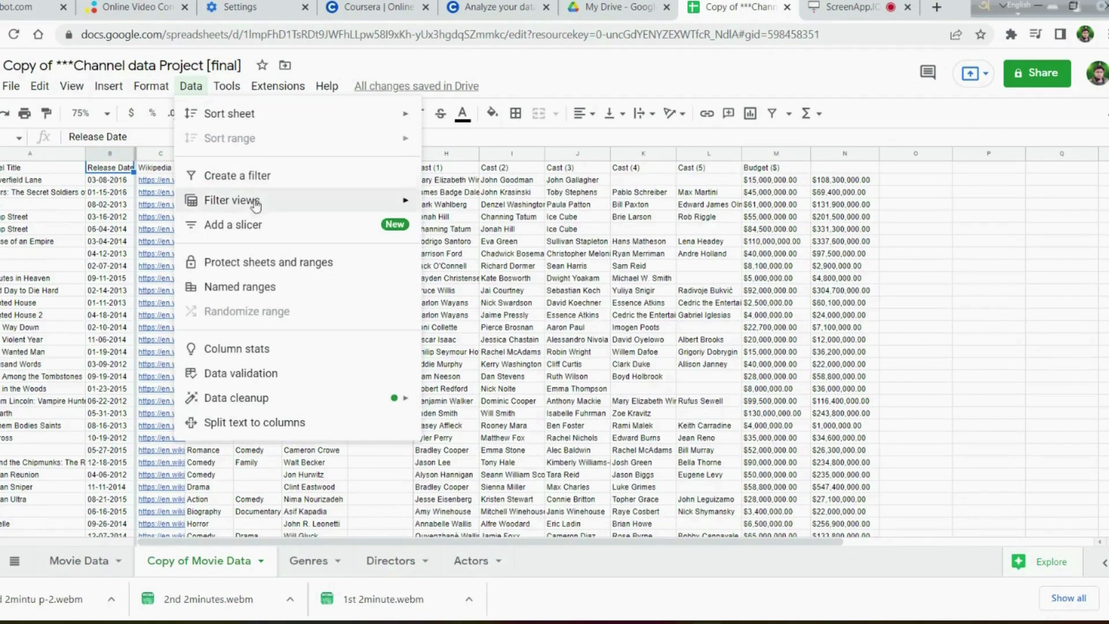
{"action": "mouse_move", "coordinate": [259, 206]}
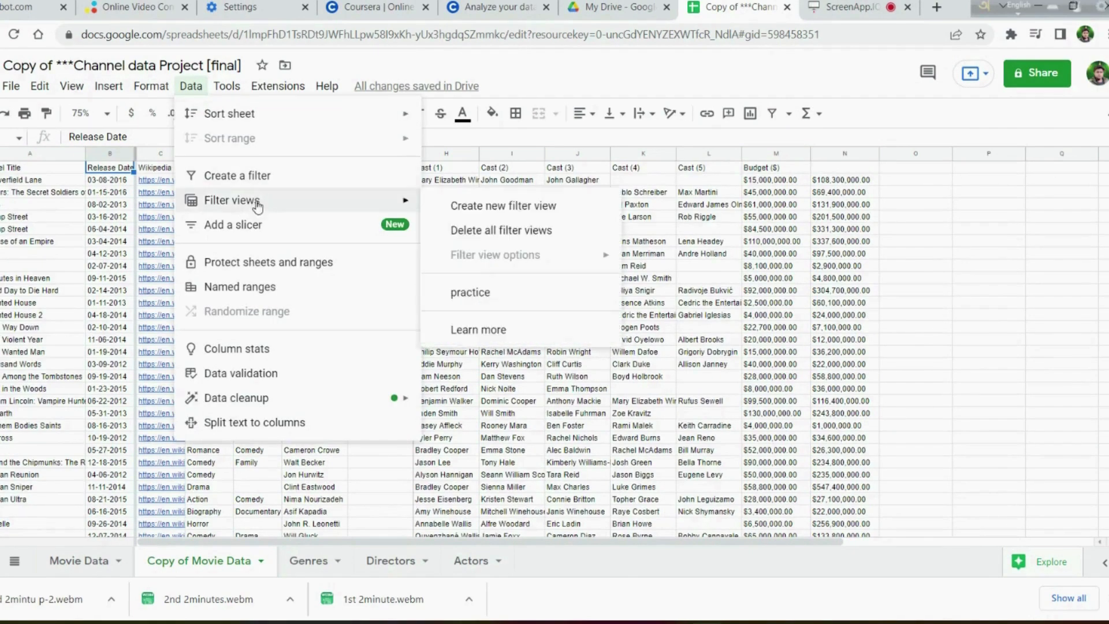
{"action": "left_click", "coordinate": [438, 207]}
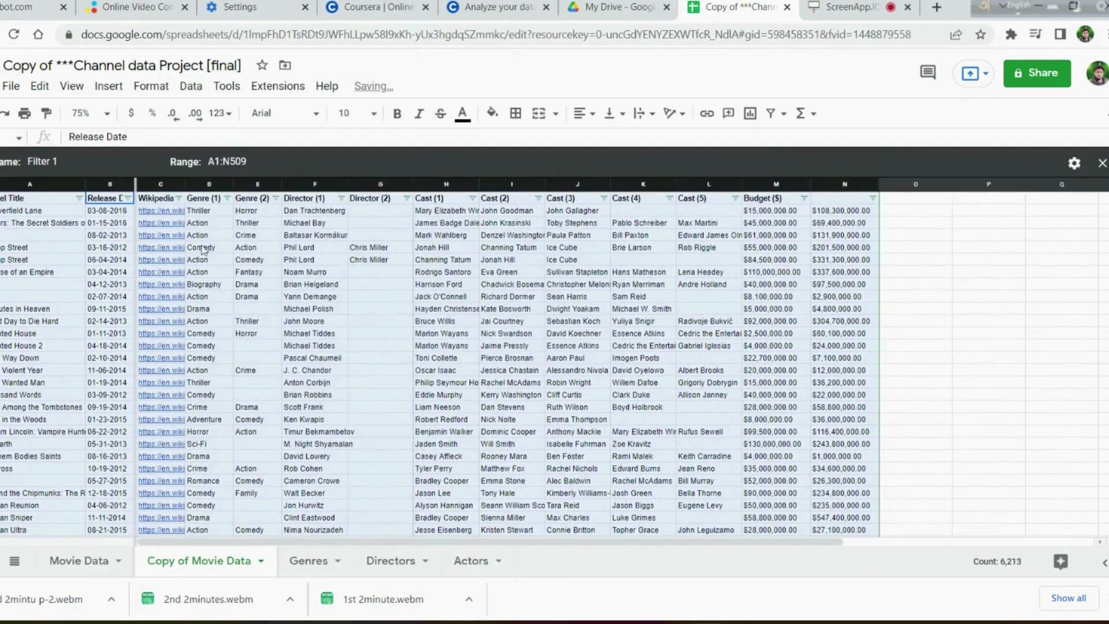
{"action": "left_click", "coordinate": [65, 161]}
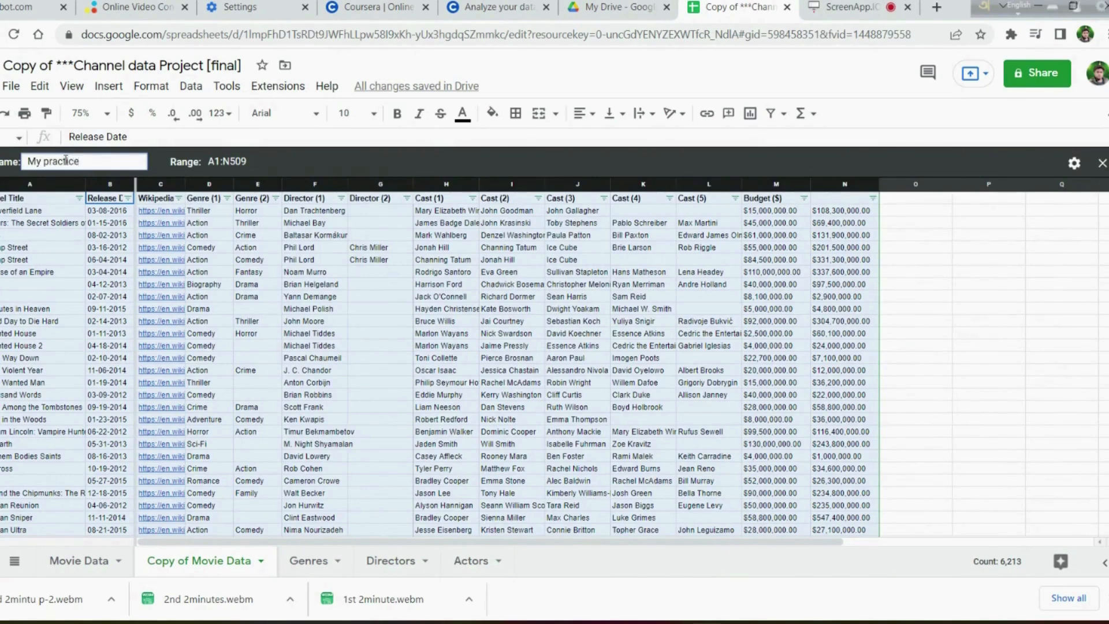
Step: In the My practice filter view, limit Release Date to the 2014 dates and look through the filtered movies
{"action": "left_click", "coordinate": [128, 198]}
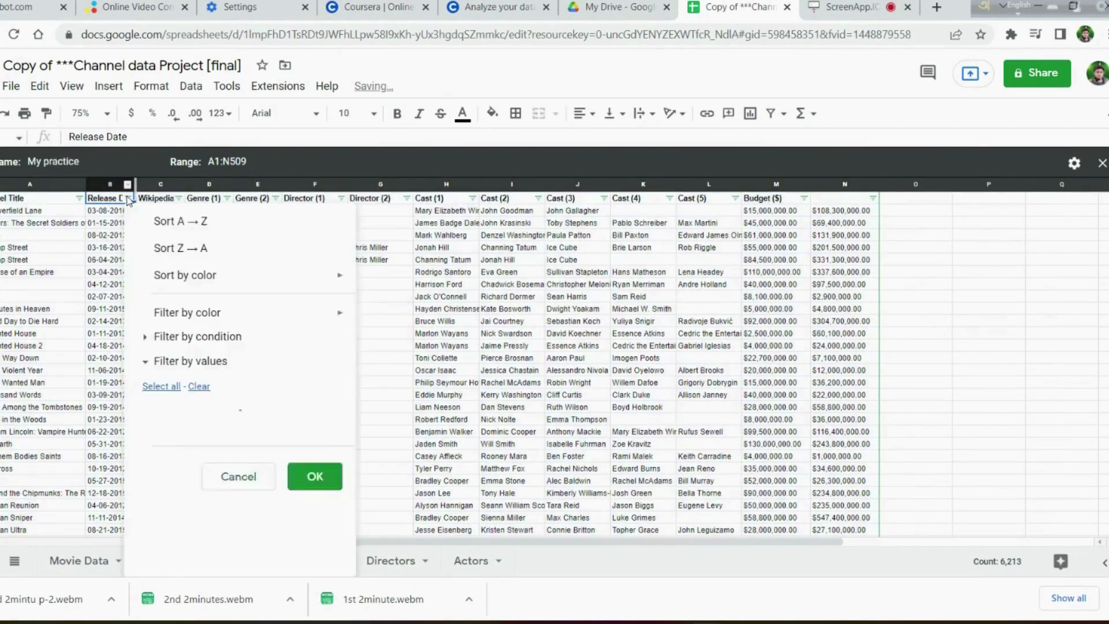
{"action": "mouse_move", "coordinate": [163, 270]}
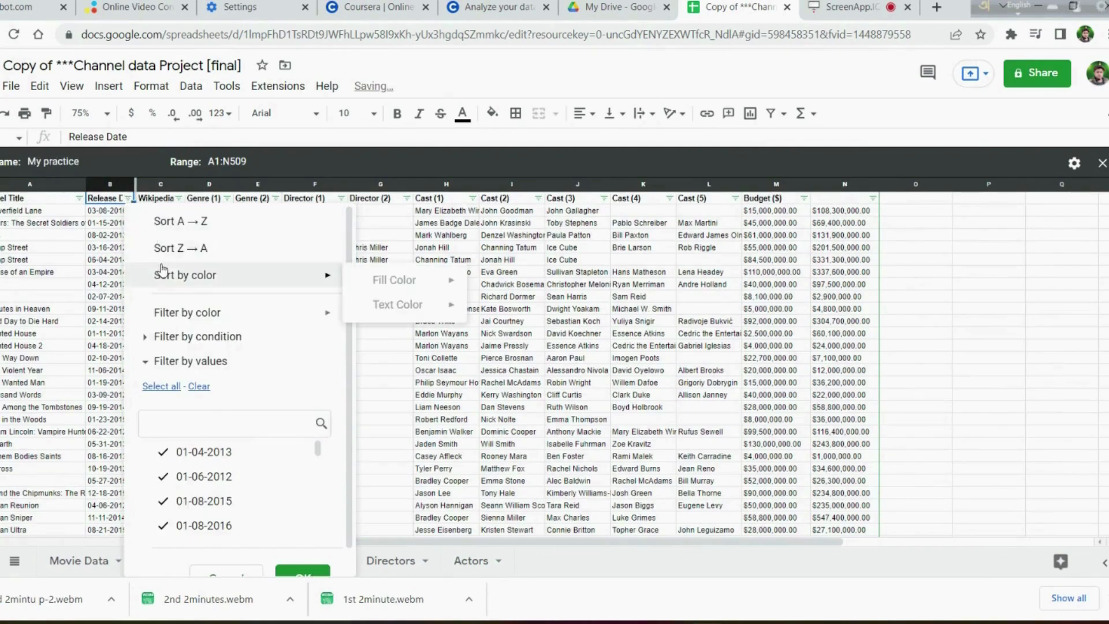
{"action": "scroll", "coordinate": [172, 304], "scroll_direction": "down", "scroll_amount": 1}
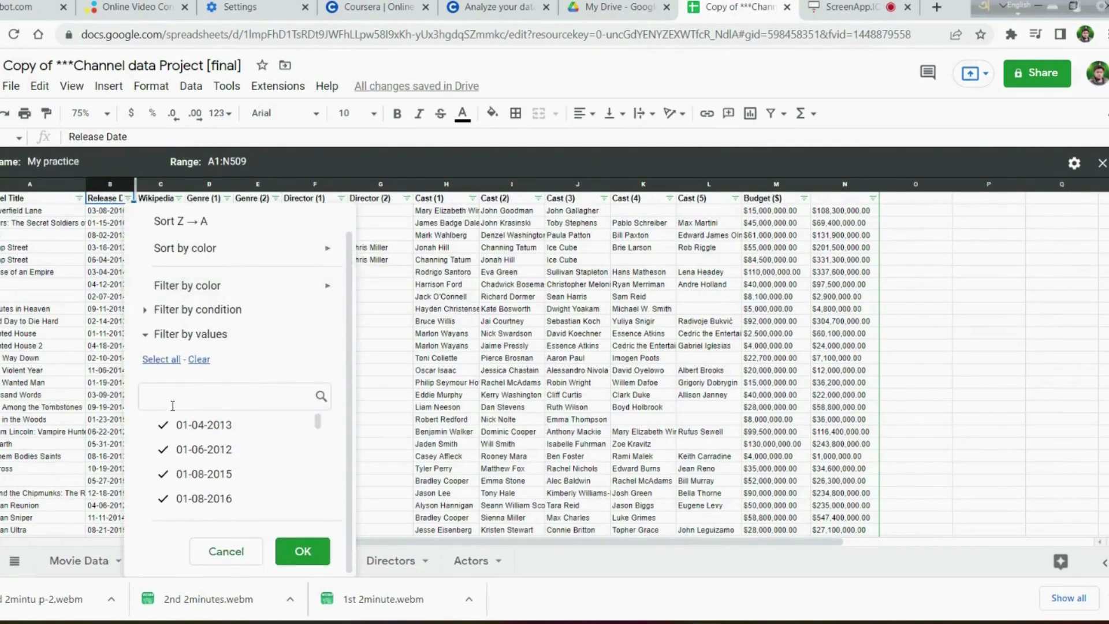
{"action": "left_click", "coordinate": [199, 361]}
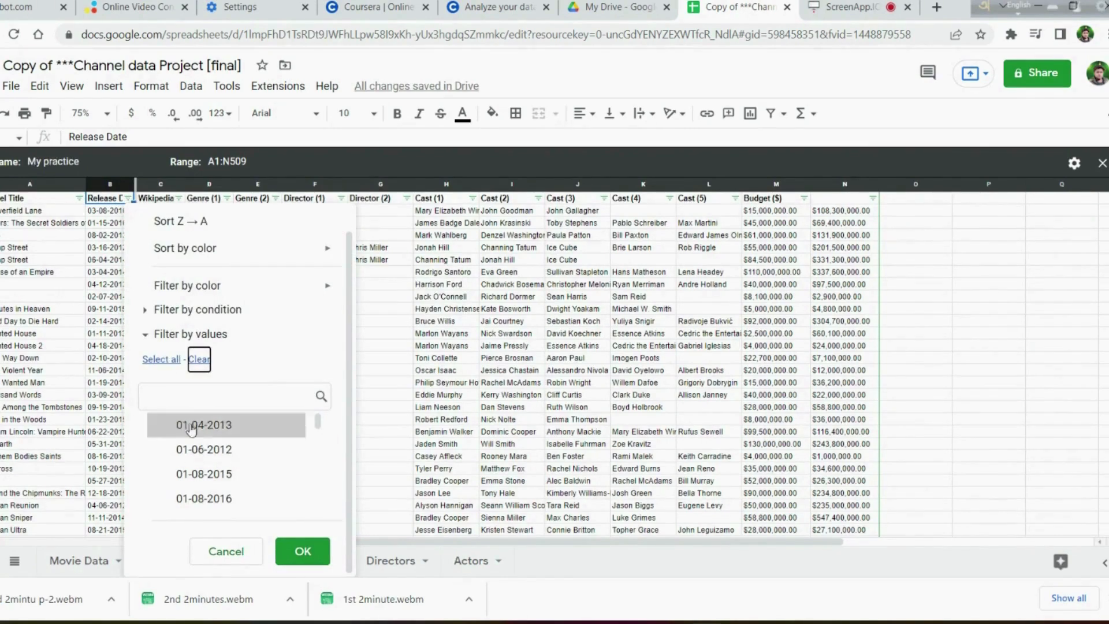
{"action": "left_click", "coordinate": [168, 394]}
{"action": "type", "text": "2014"}
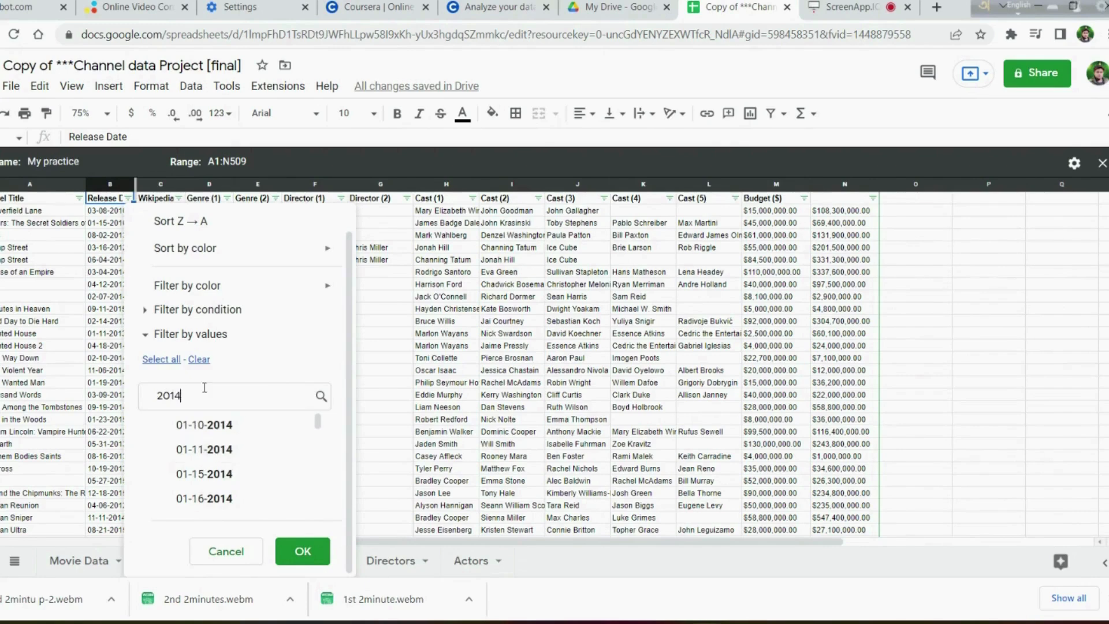
{"action": "left_click", "coordinate": [168, 359]}
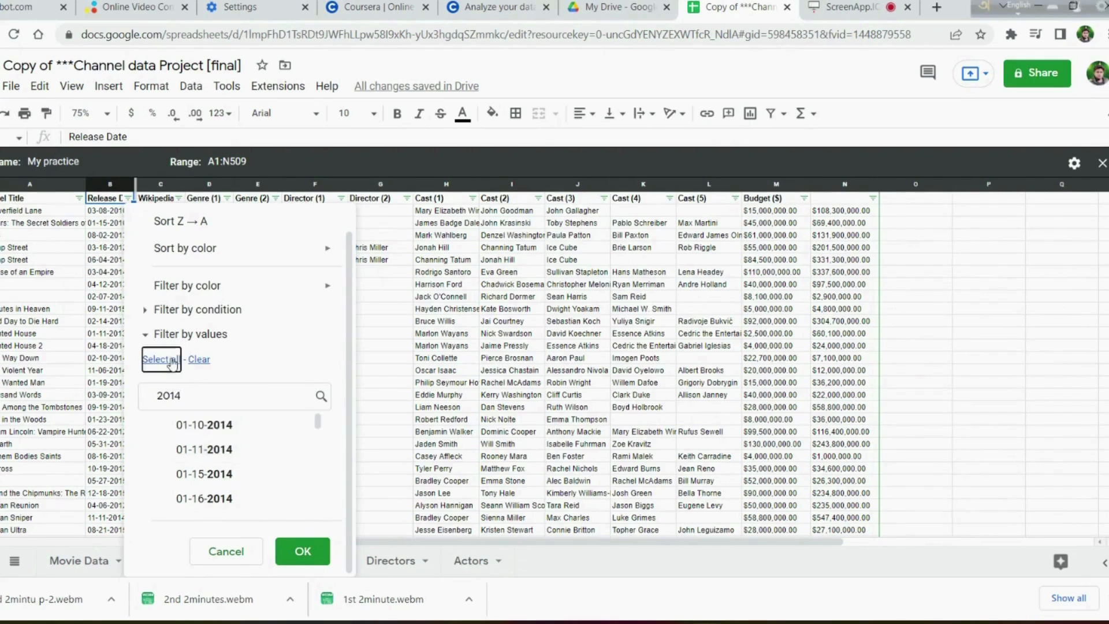
{"action": "left_click", "coordinate": [304, 552]}
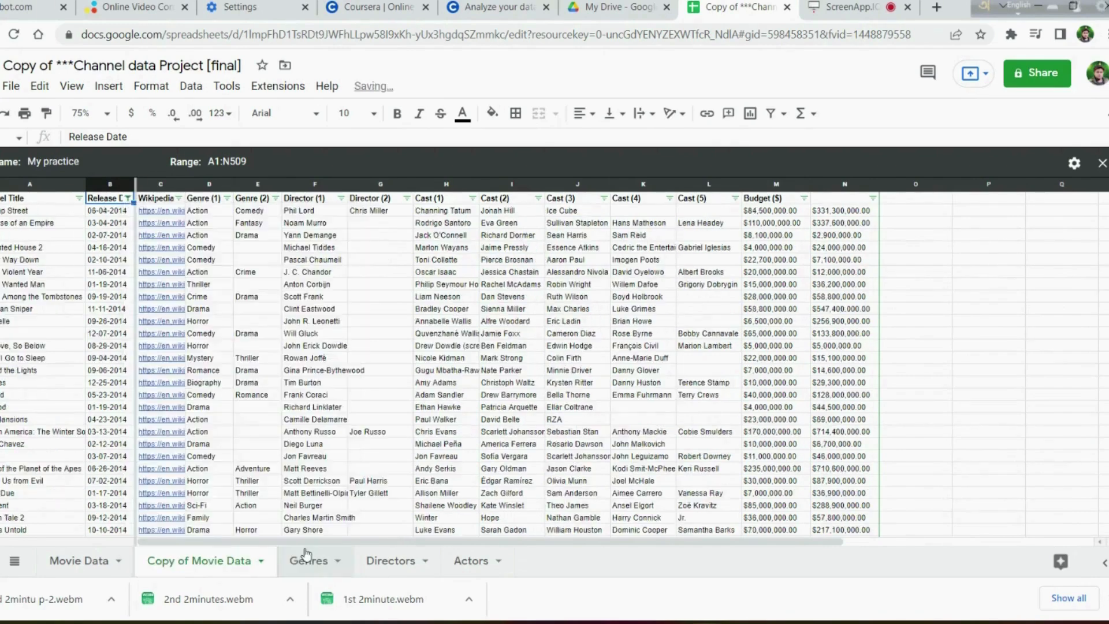
{"action": "scroll", "coordinate": [174, 299], "scroll_direction": "down", "scroll_amount": 15}
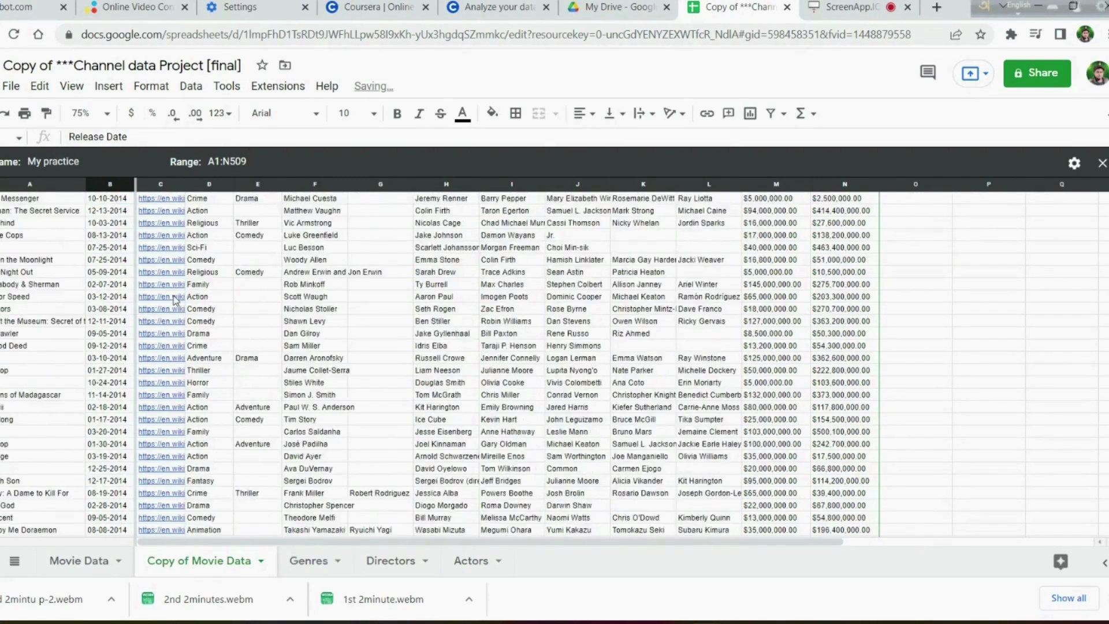
{"action": "scroll", "coordinate": [174, 299], "scroll_direction": "down", "scroll_amount": 10}
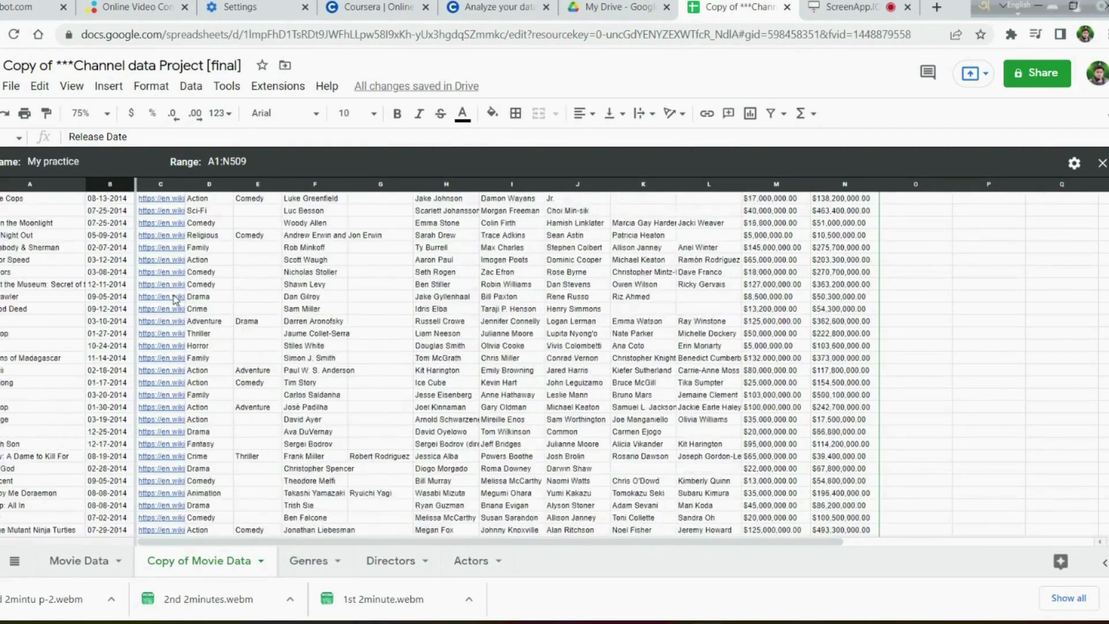
{"action": "scroll", "coordinate": [172, 194], "scroll_direction": "down", "scroll_amount": 5}
{"action": "scroll", "coordinate": [173, 195], "scroll_direction": "up", "scroll_amount": 3}
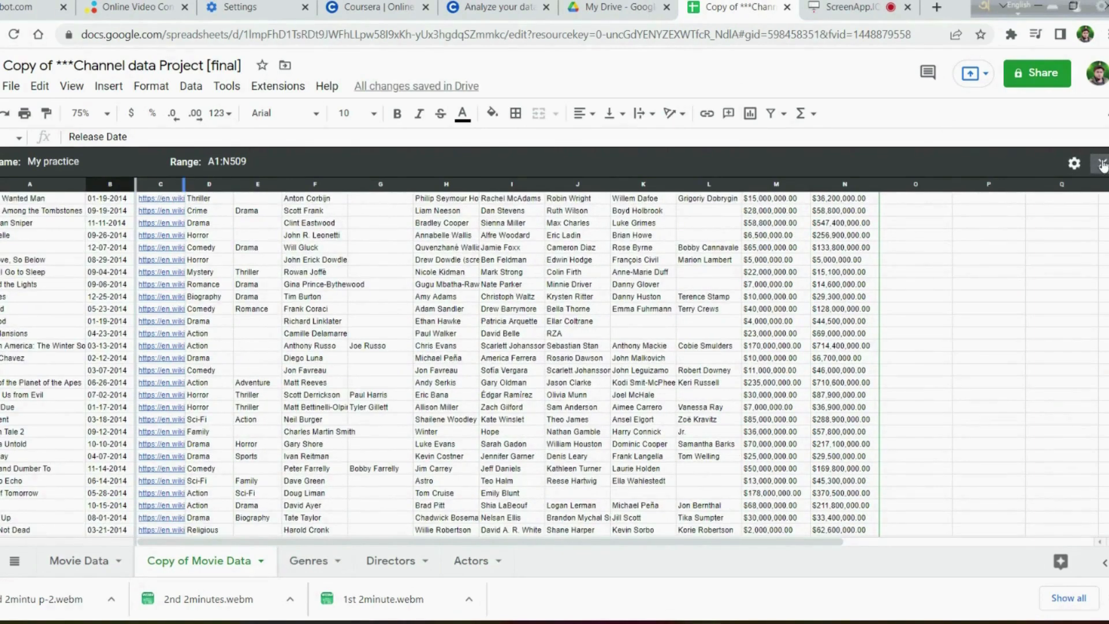
{"action": "scroll", "coordinate": [84, 238], "scroll_direction": "up", "scroll_amount": 3}
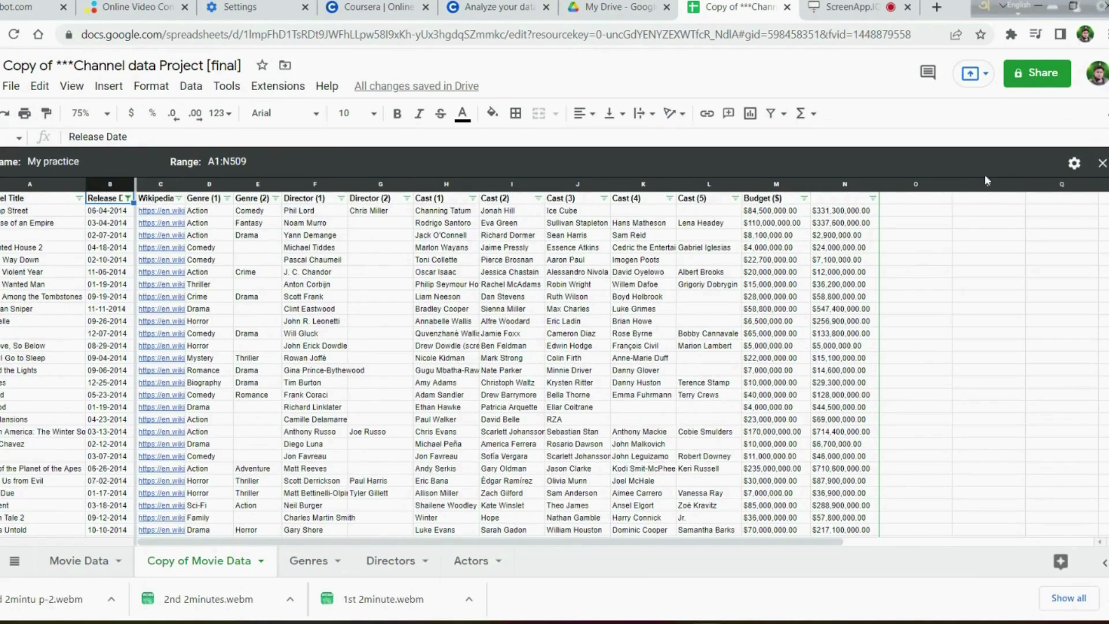
Step: Close the filter view, reopen the saved My practice view to check its rows, and return to the sheet's first row
{"action": "left_click", "coordinate": [1095, 168]}
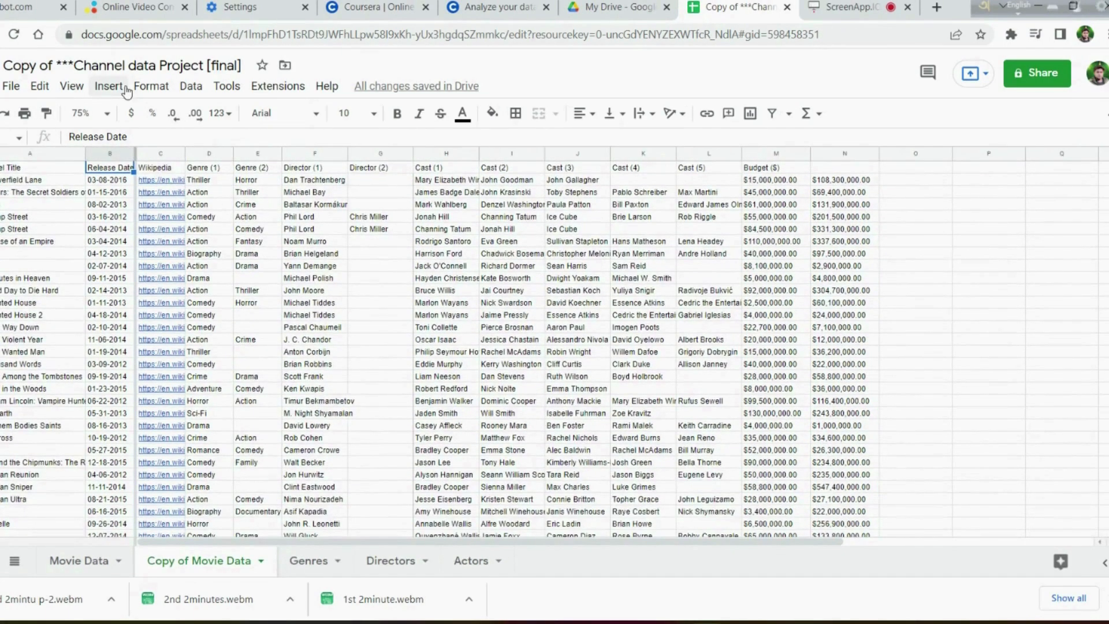
{"action": "left_click", "coordinate": [193, 87]}
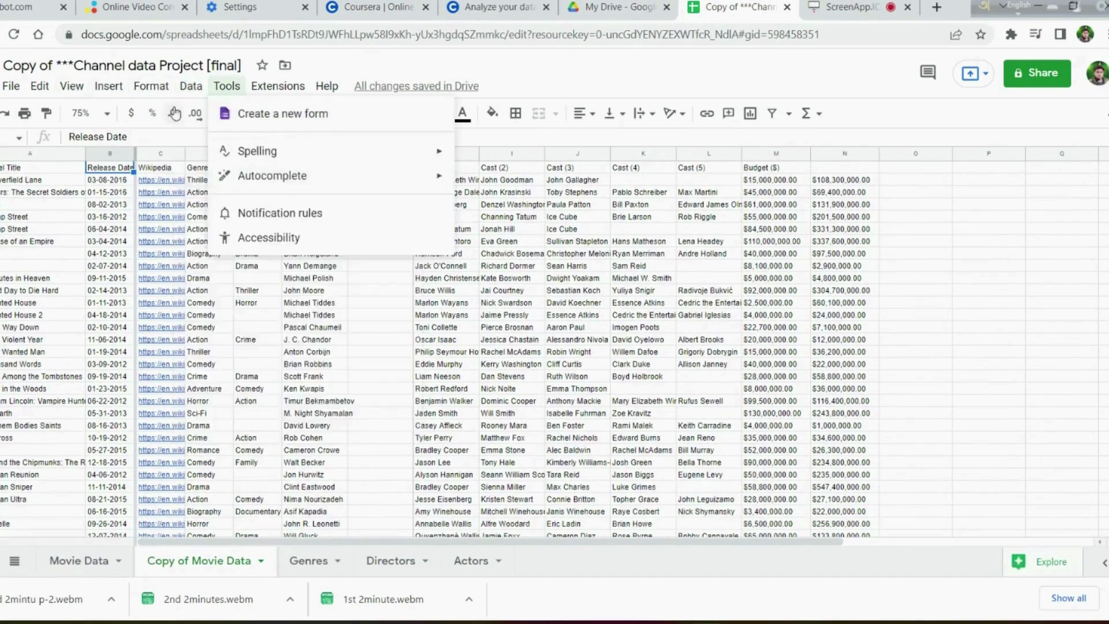
{"action": "mouse_move", "coordinate": [215, 200]}
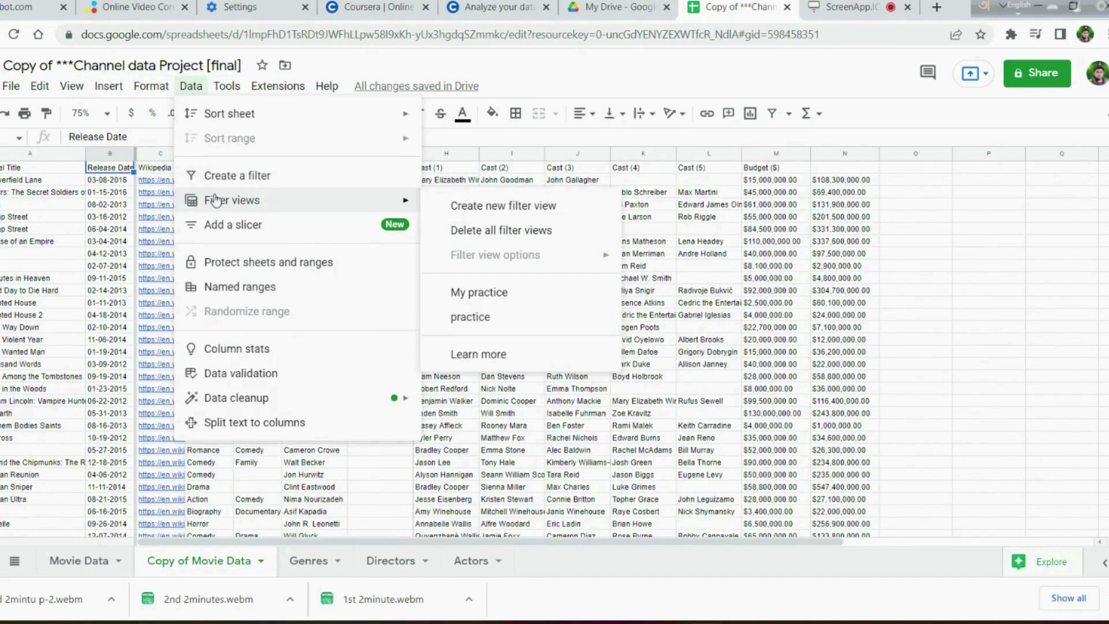
{"action": "left_click", "coordinate": [476, 296]}
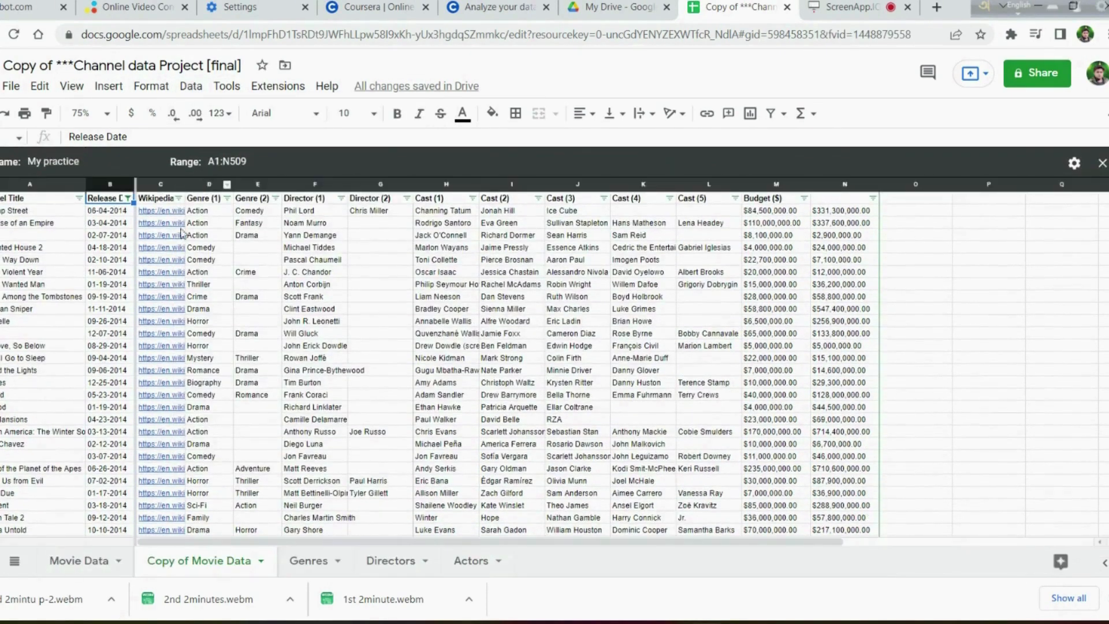
{"action": "scroll", "coordinate": [167, 265], "scroll_direction": "down", "scroll_amount": 2}
{"action": "scroll", "coordinate": [166, 265], "scroll_direction": "up", "scroll_amount": 2}
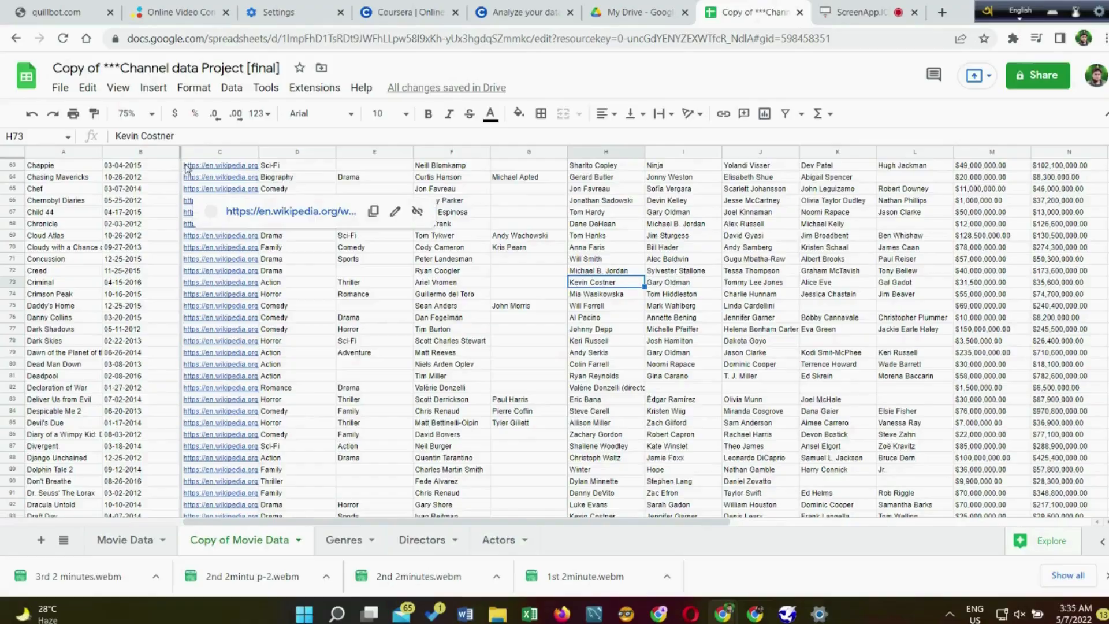
{"action": "scroll", "coordinate": [118, 197], "scroll_direction": "up", "scroll_amount": 20}
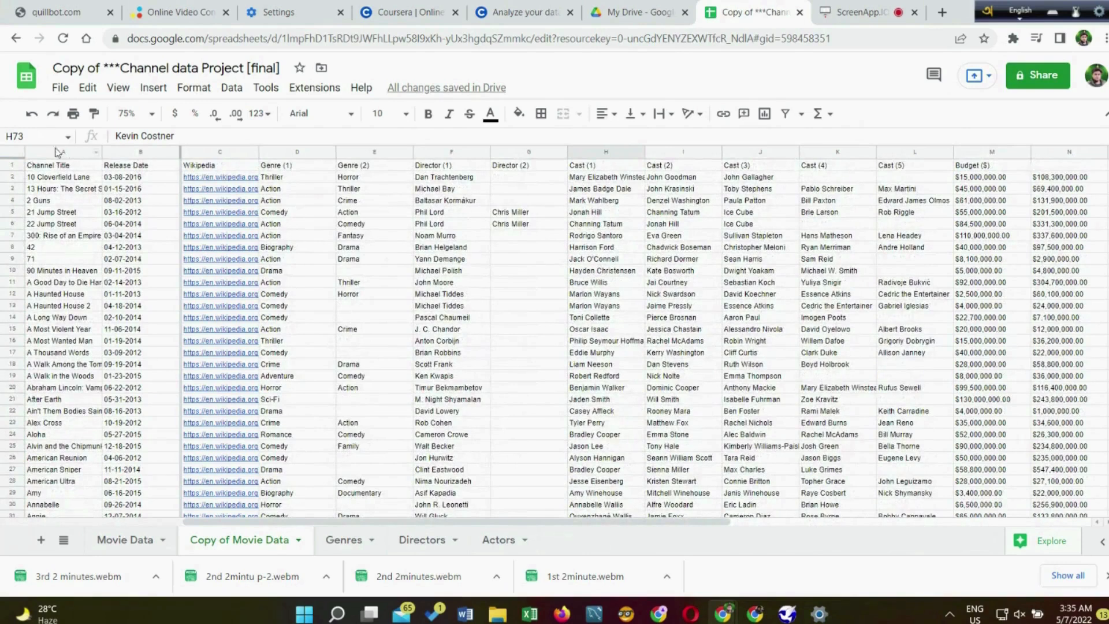
Step: Trim whitespace from all cells of the Copy of Movie Data sheet
{"action": "left_click", "coordinate": [13, 153]}
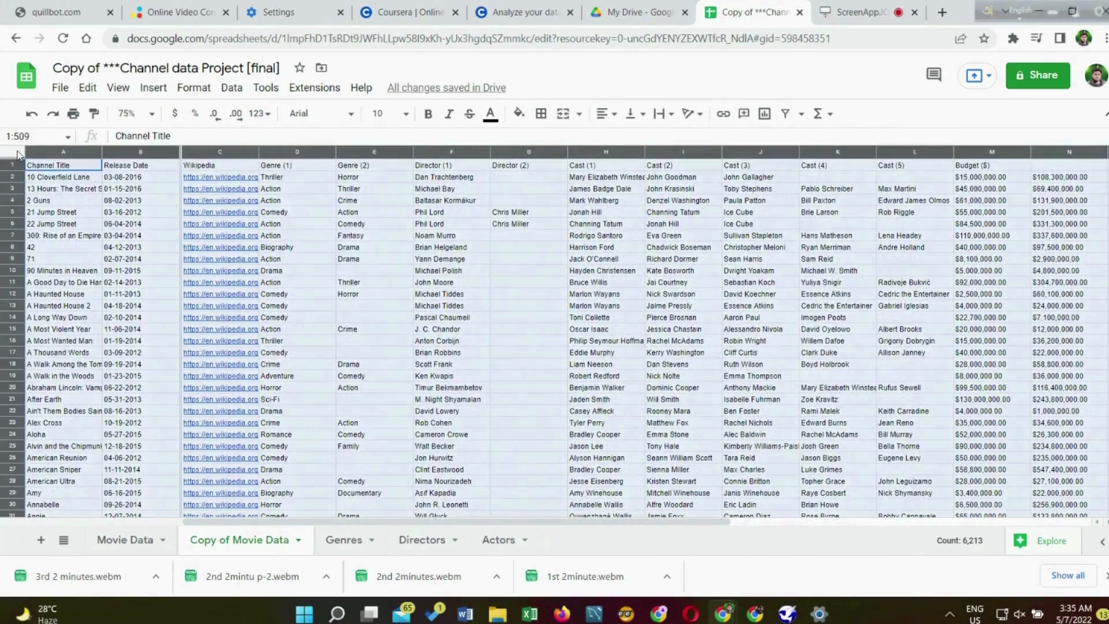
{"action": "left_click", "coordinate": [231, 87]}
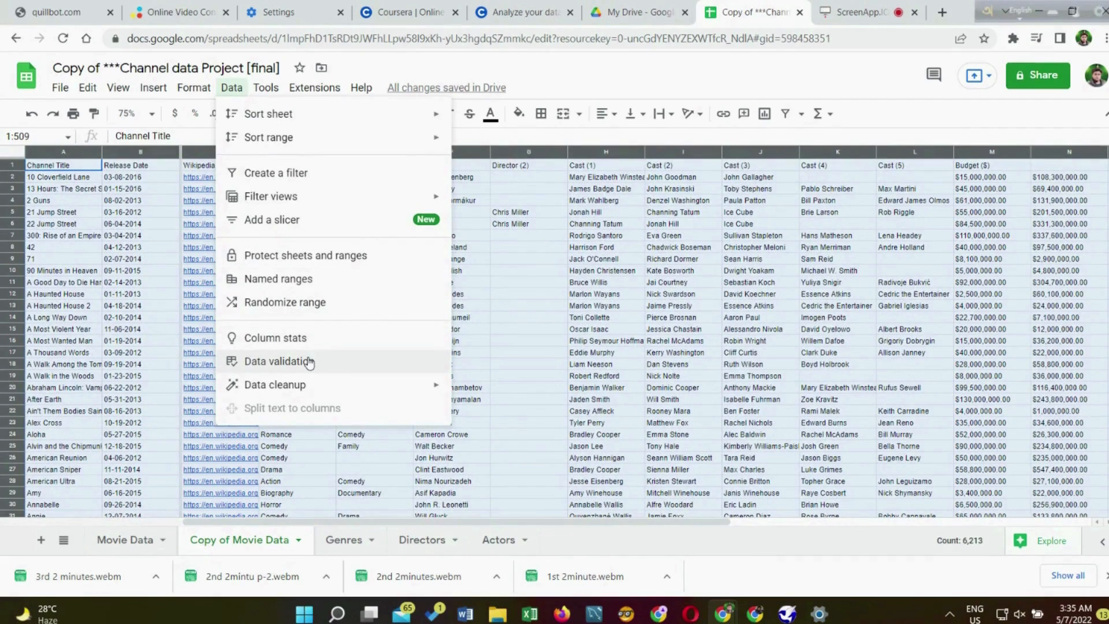
{"action": "mouse_move", "coordinate": [292, 386]}
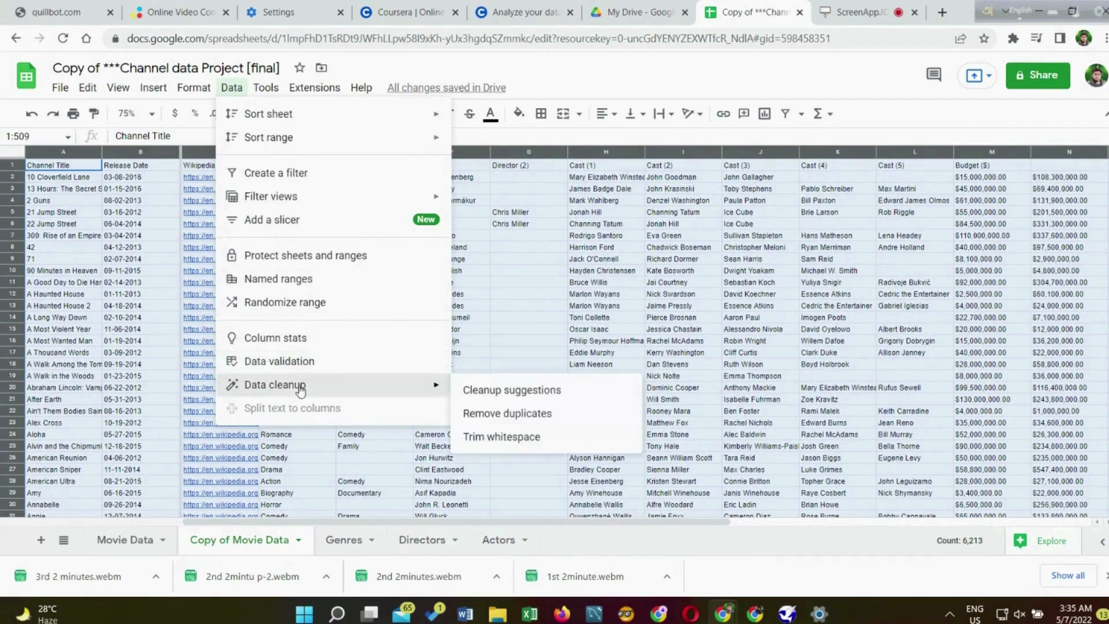
{"action": "left_click", "coordinate": [503, 440]}
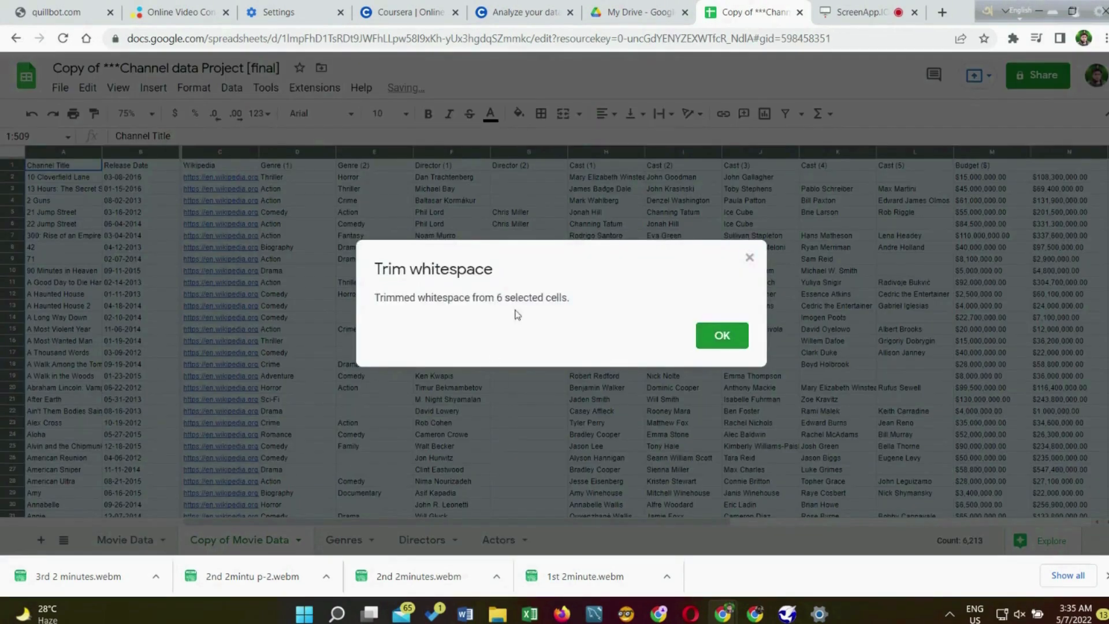
{"action": "left_click", "coordinate": [721, 337]}
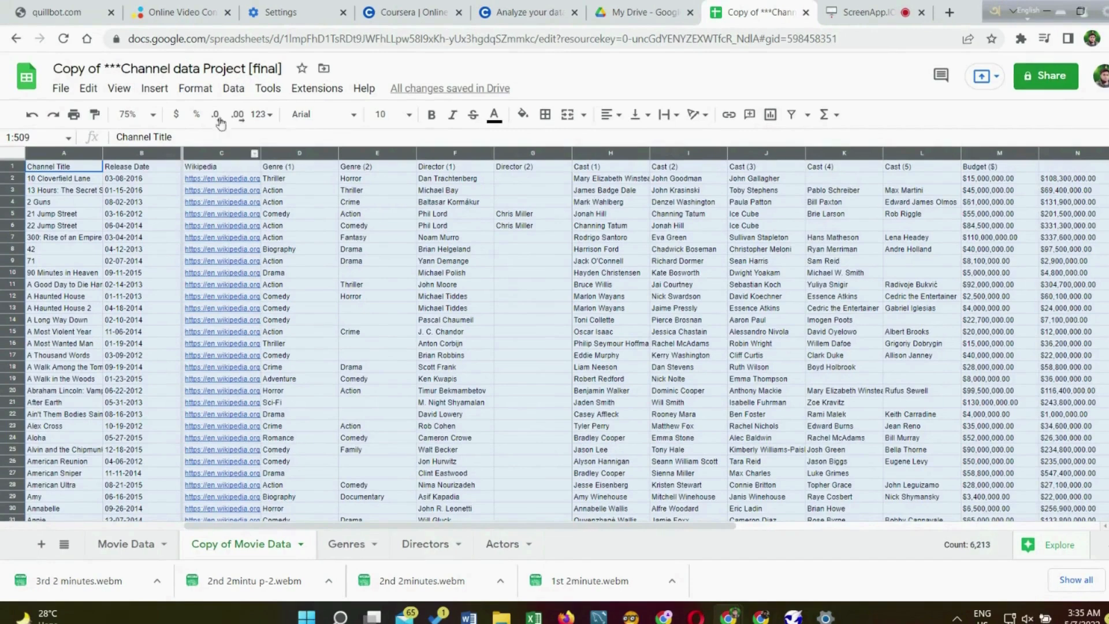
Step: Review the cleanup suggestions for the whole sheet and accept the whitespace trim suggested for cell F148
{"action": "left_click", "coordinate": [233, 90]}
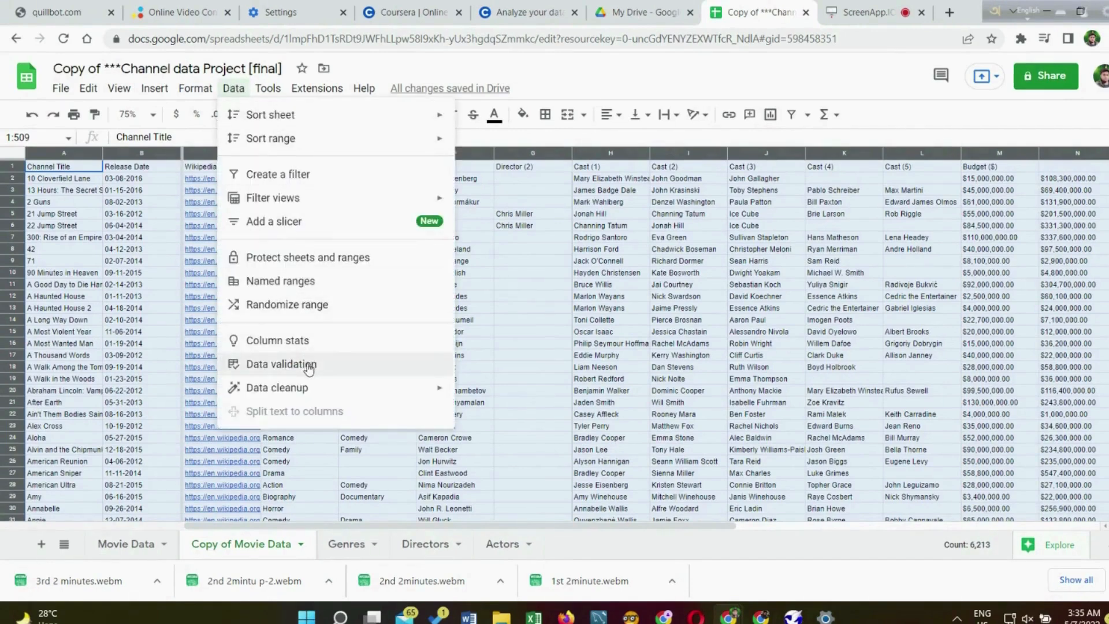
{"action": "mouse_move", "coordinate": [306, 391]}
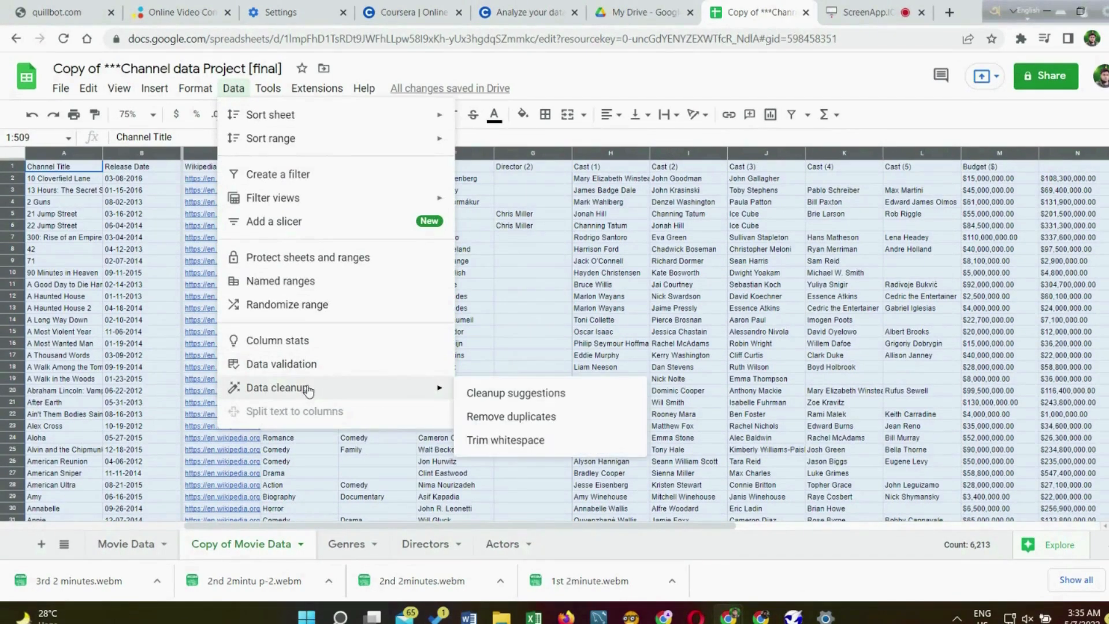
{"action": "left_click", "coordinate": [516, 398]}
{"action": "mouse_move", "coordinate": [964, 222]}
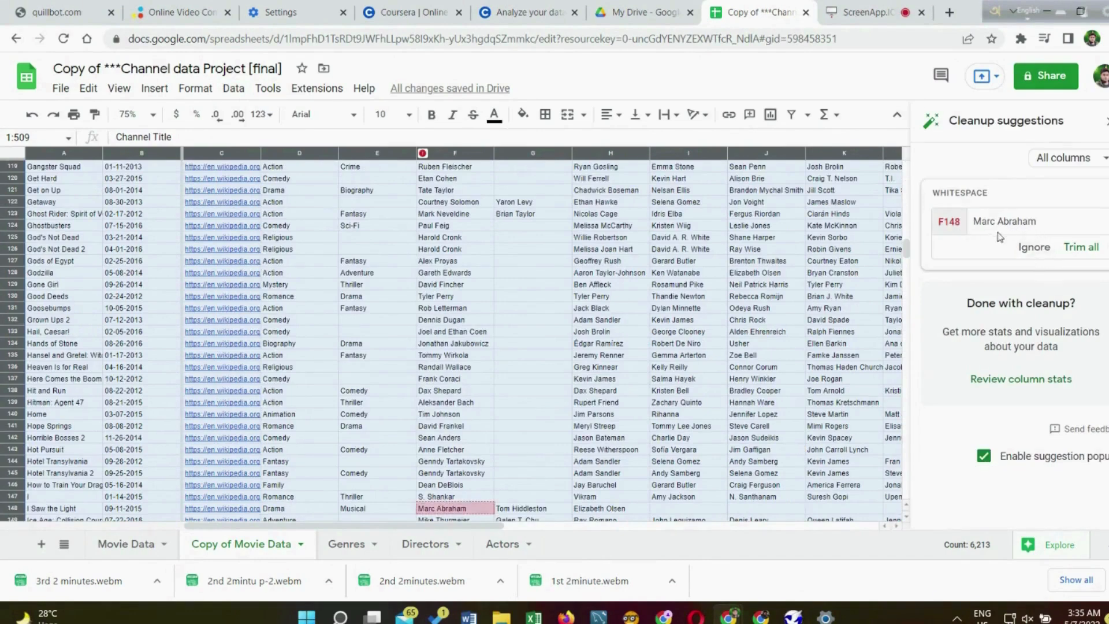
{"action": "left_click", "coordinate": [1070, 249]}
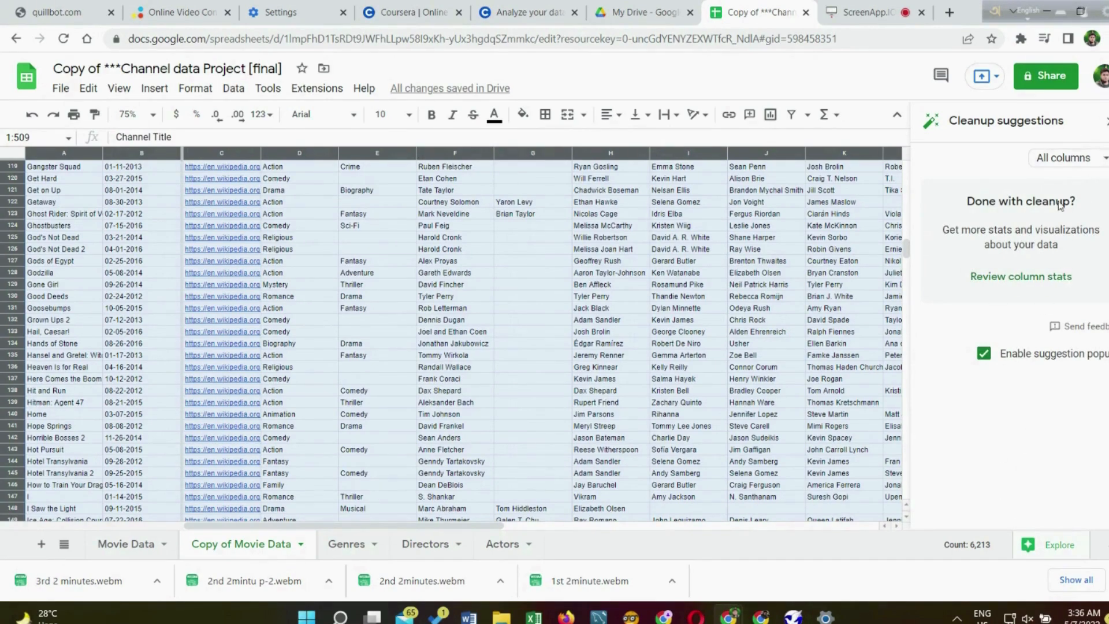
{"action": "left_click", "coordinate": [1106, 121]}
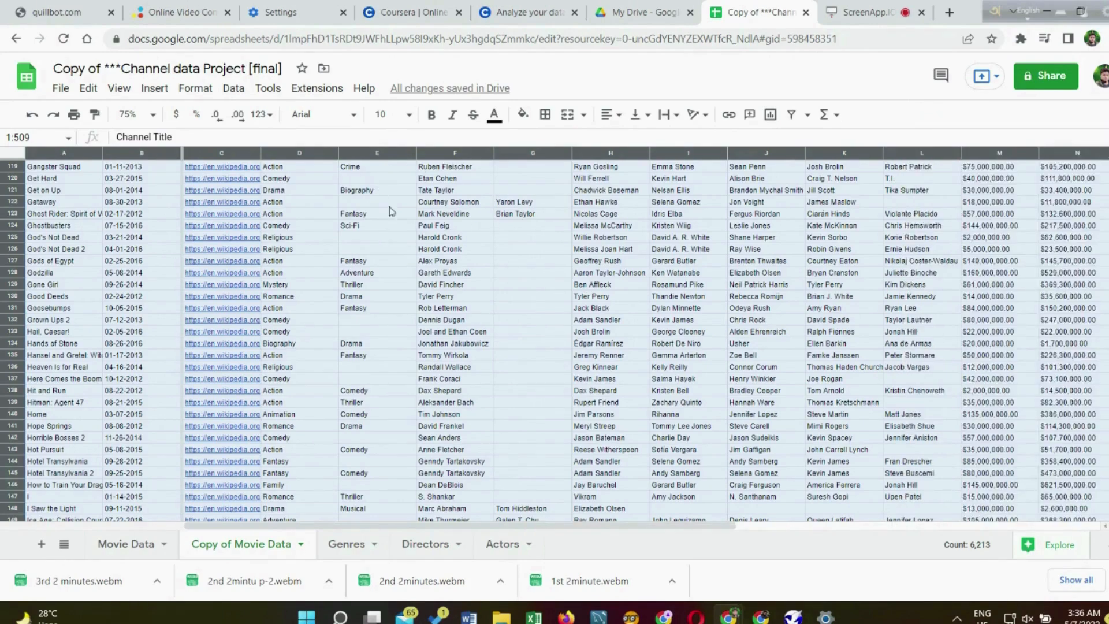
Step: Run Remove duplicates on the whole sheet, marking the data as having a header row and analyzing all columns
{"action": "scroll", "coordinate": [415, 267], "scroll_direction": "up", "scroll_amount": 3}
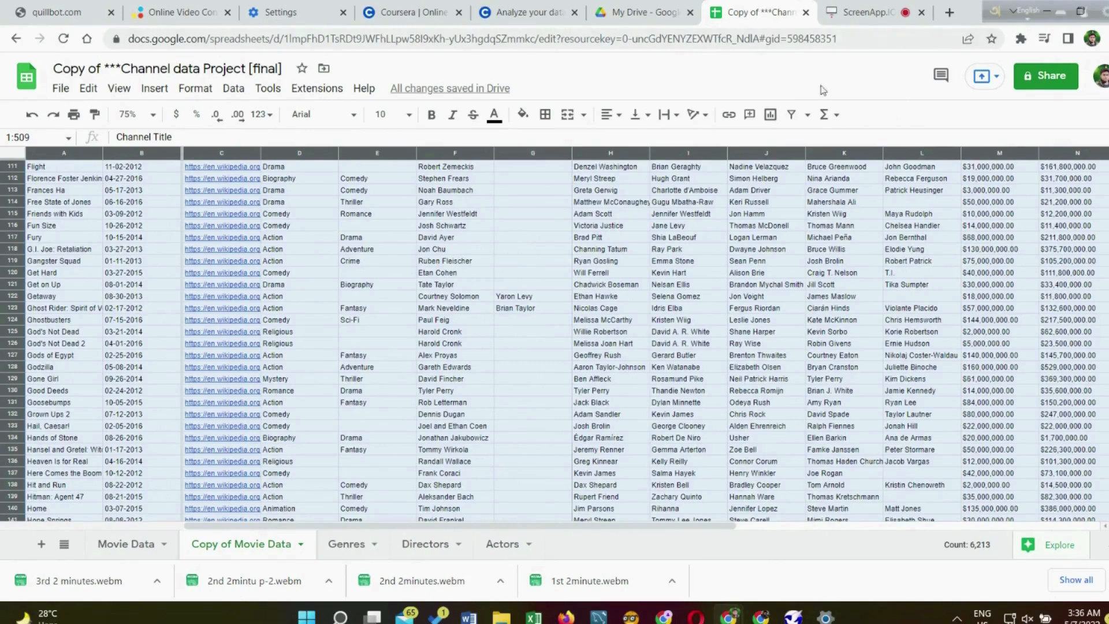
{"action": "left_click", "coordinate": [234, 90]}
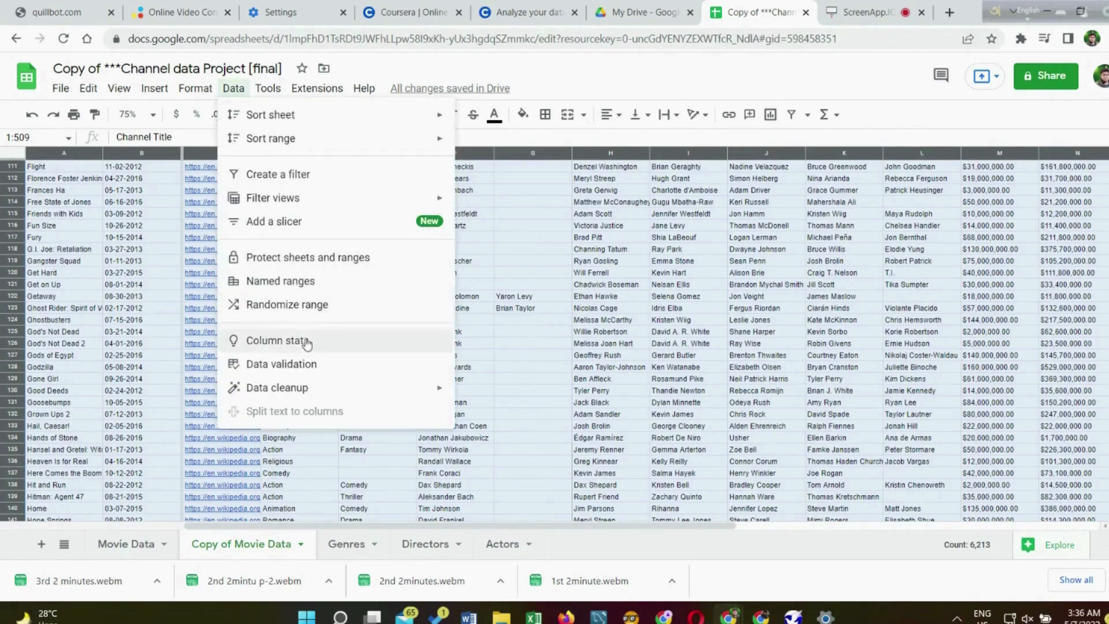
{"action": "mouse_move", "coordinate": [306, 388]}
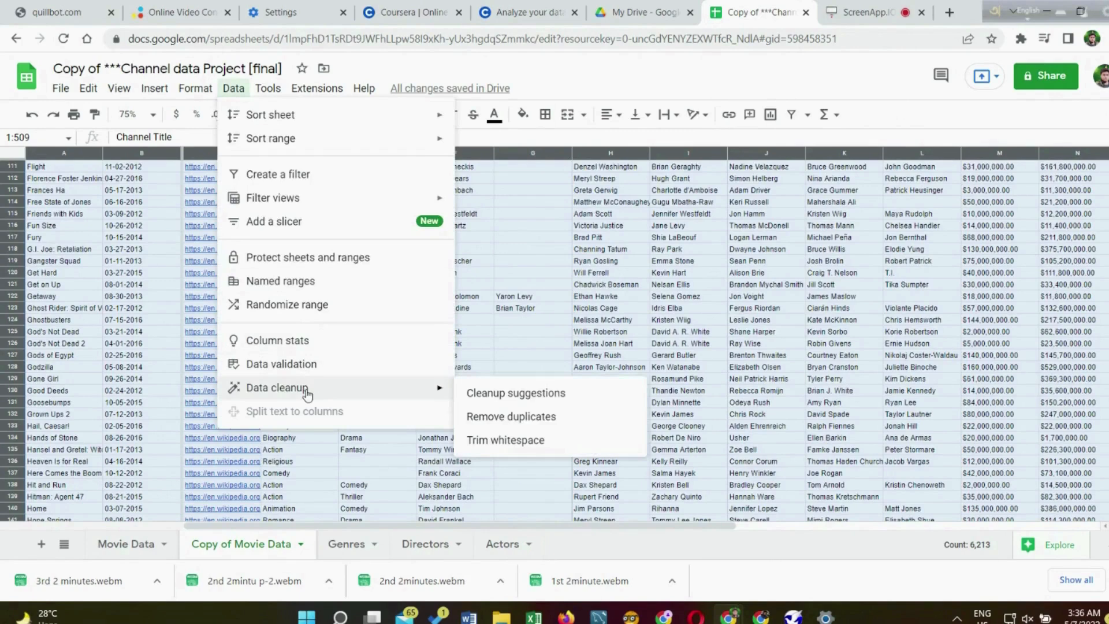
{"action": "left_click", "coordinate": [517, 417]}
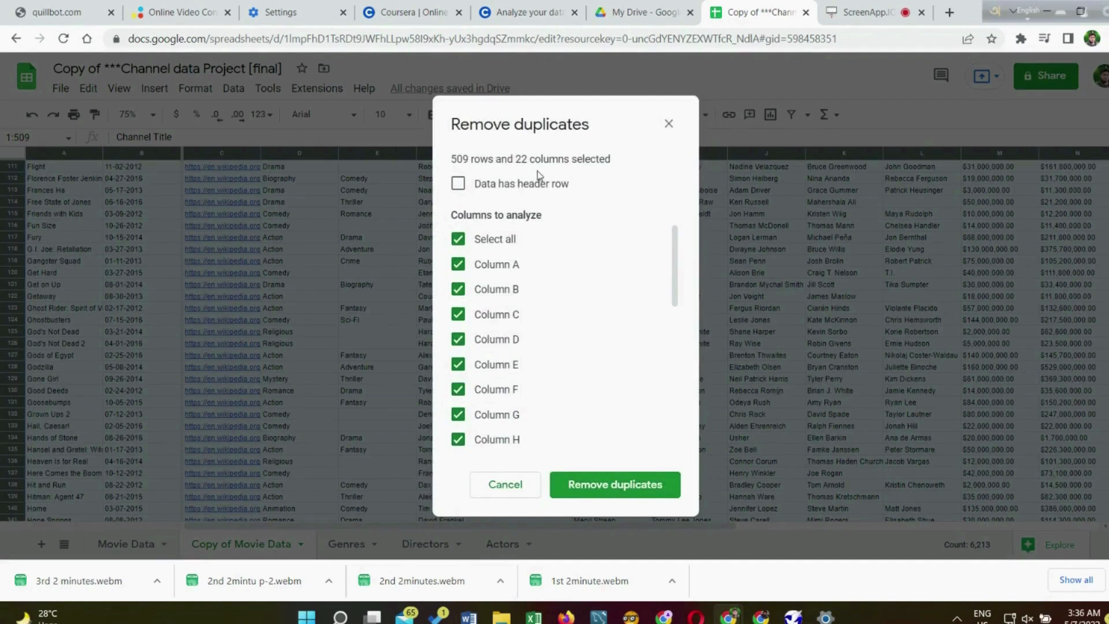
{"action": "left_click", "coordinate": [459, 184]}
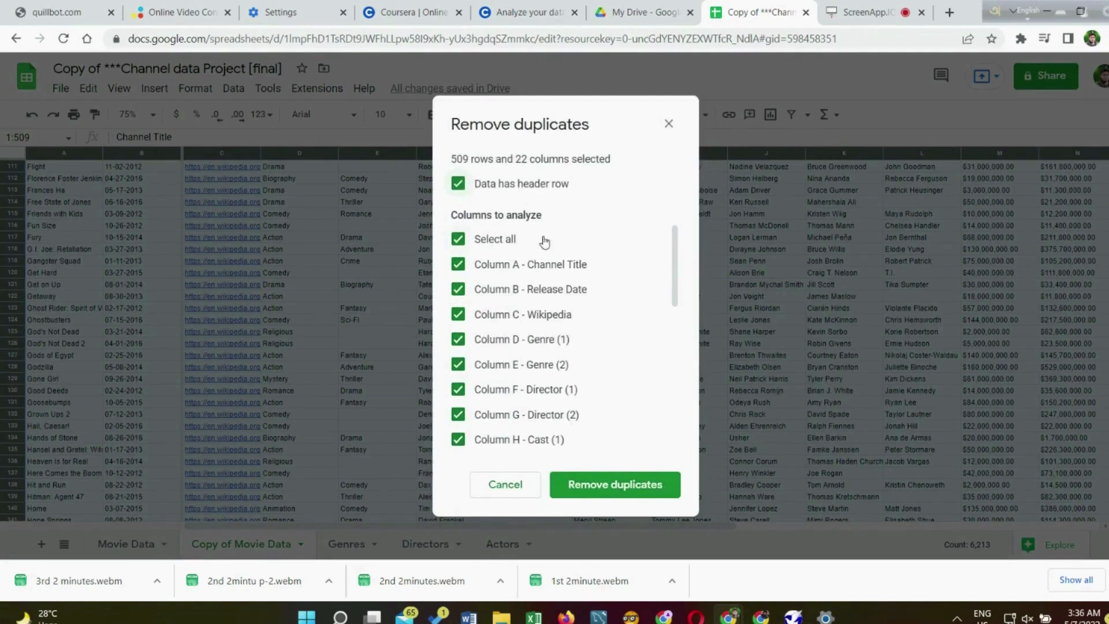
{"action": "scroll", "coordinate": [564, 237], "scroll_direction": "down", "scroll_amount": 6}
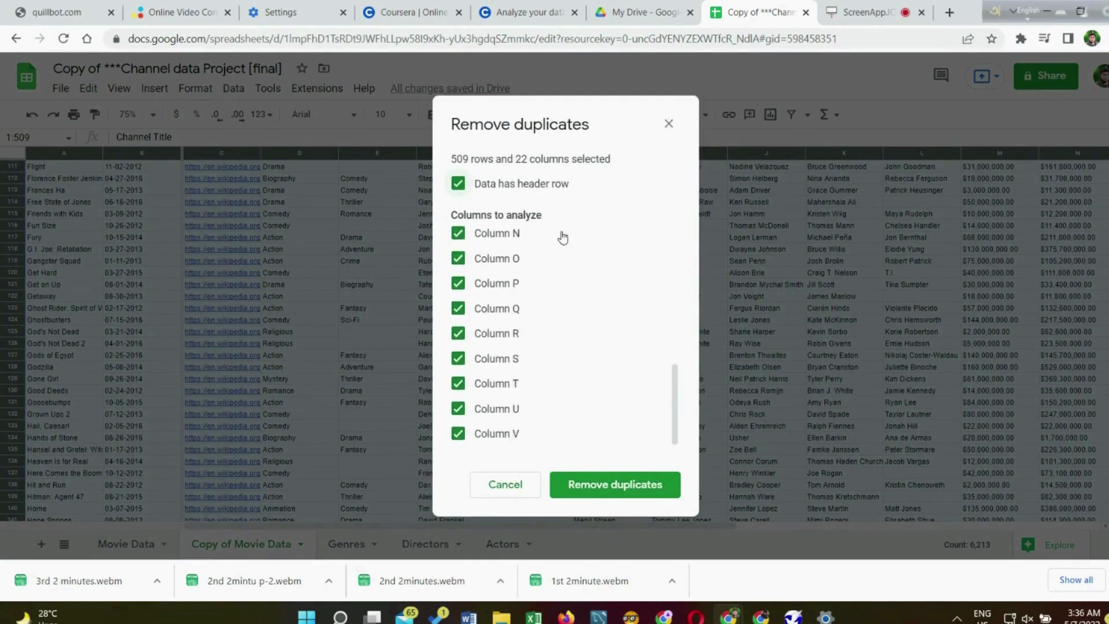
{"action": "scroll", "coordinate": [566, 248], "scroll_direction": "up", "scroll_amount": 4}
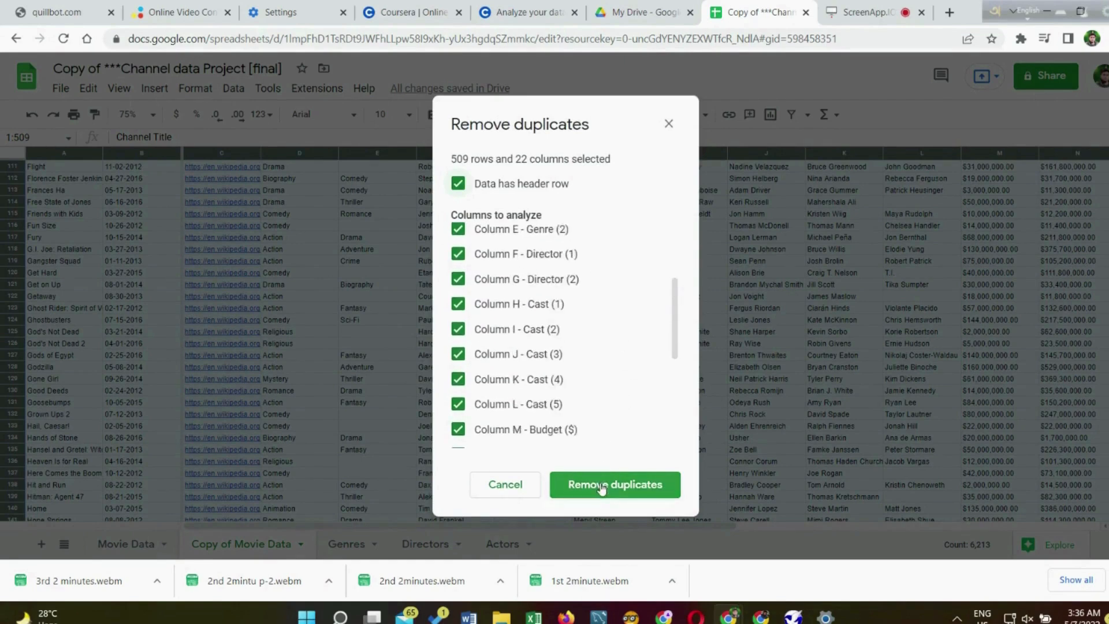
{"action": "scroll", "coordinate": [569, 373], "scroll_direction": "up", "scroll_amount": 3}
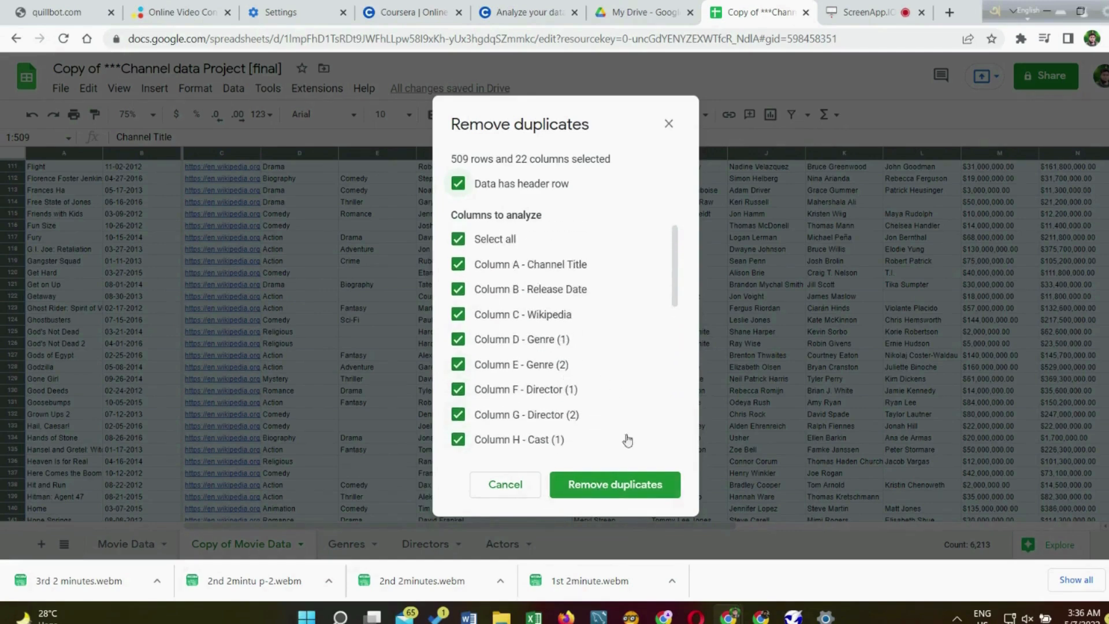
{"action": "left_click", "coordinate": [595, 487]}
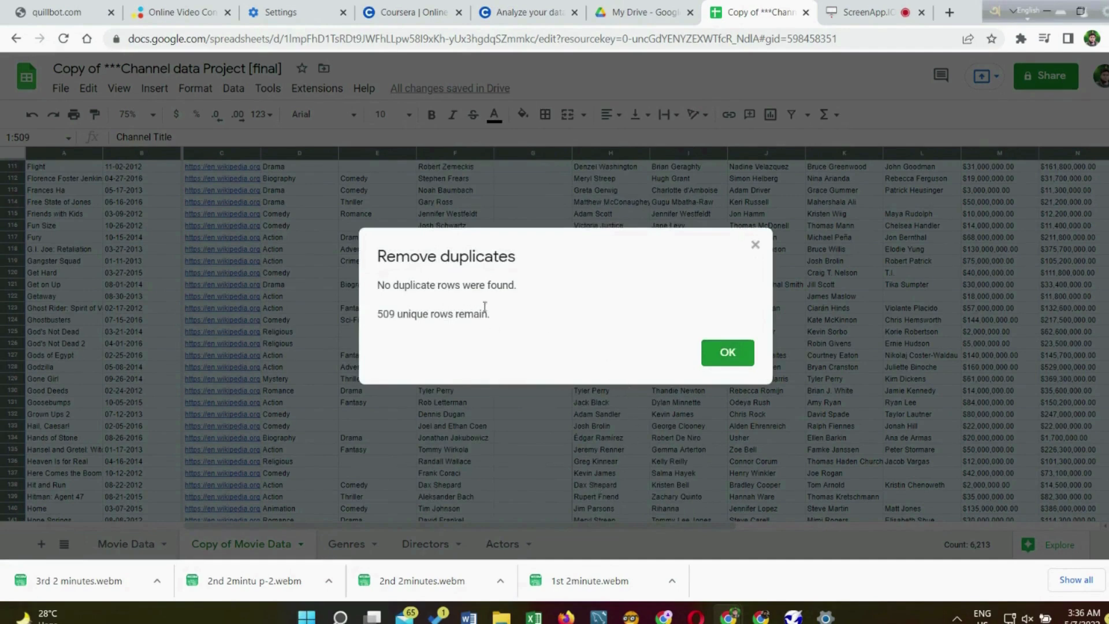
{"action": "left_click", "coordinate": [719, 352]}
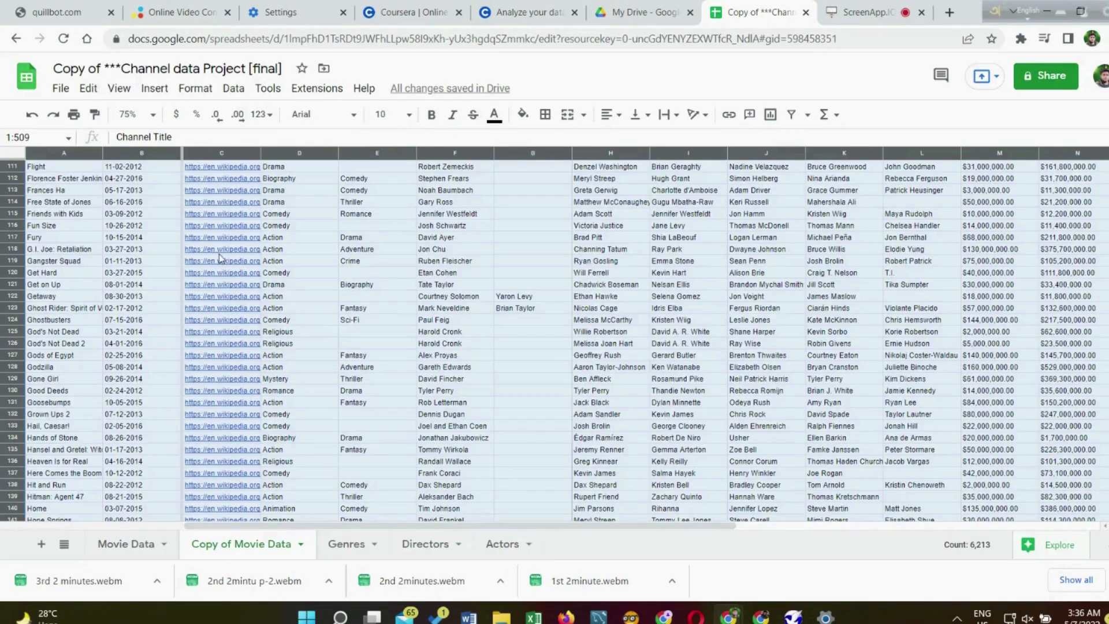
{"action": "scroll", "coordinate": [220, 254], "scroll_direction": "up", "scroll_amount": 14}
{"action": "scroll", "coordinate": [218, 255], "scroll_direction": "up", "scroll_amount": 8}
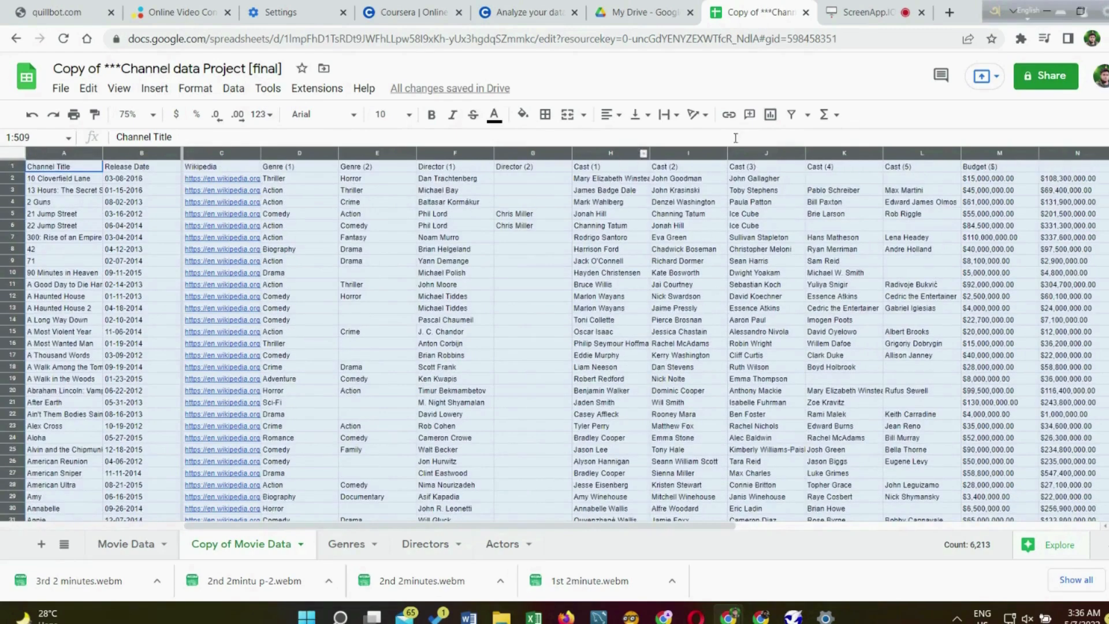
{"action": "scroll", "coordinate": [738, 162], "scroll_direction": "down", "scroll_amount": 1}
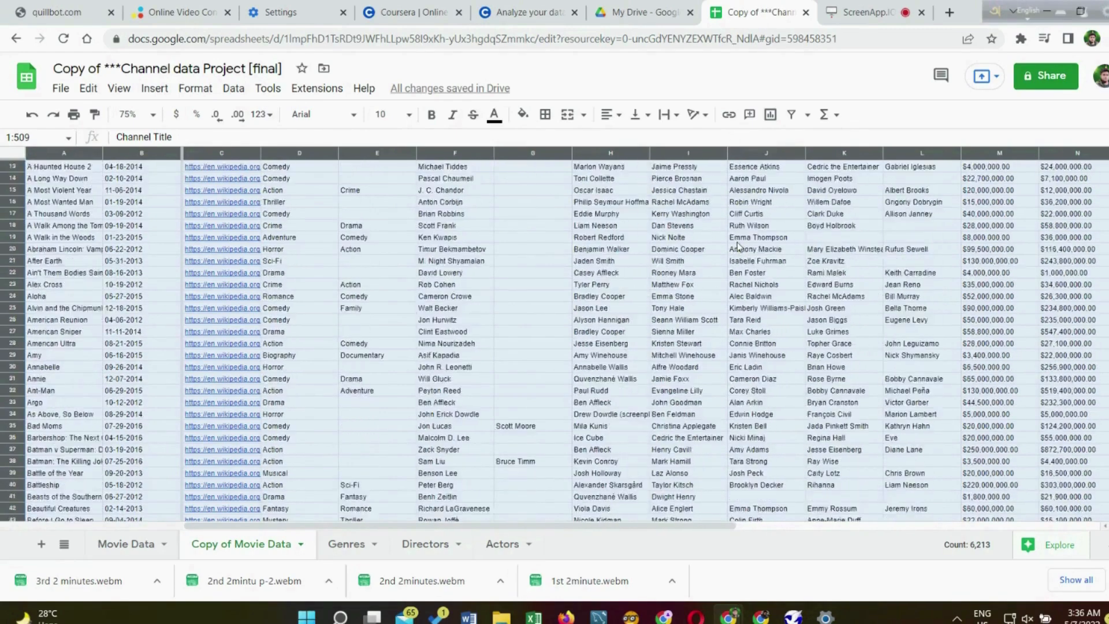
{"action": "scroll", "coordinate": [739, 241], "scroll_direction": "up", "scroll_amount": 1}
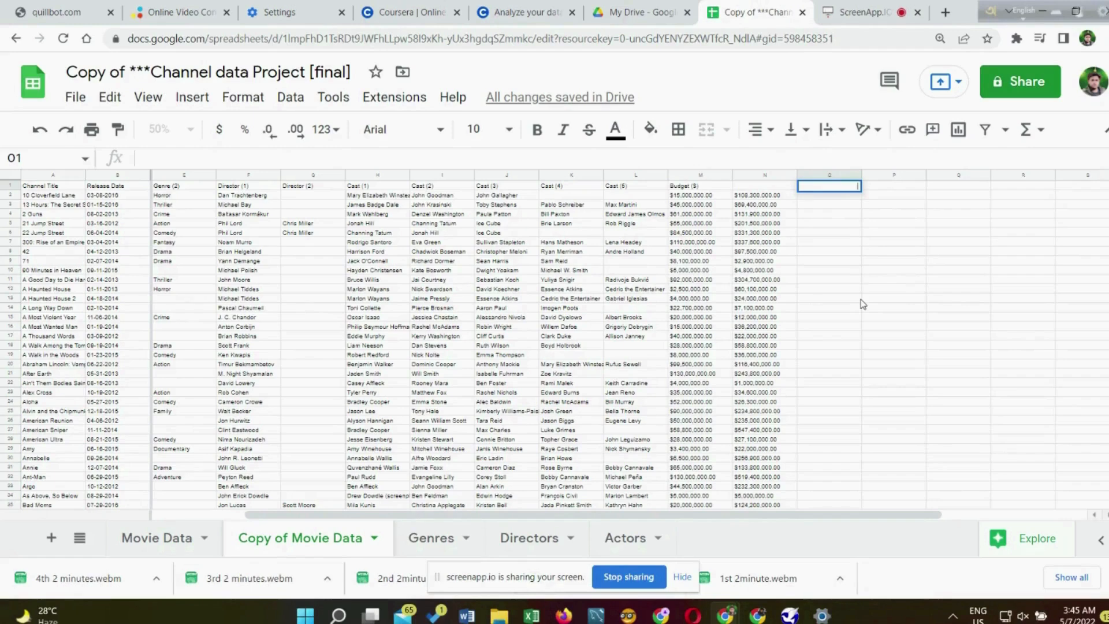
Step: Enter SEEN DATA as the header in cell O1 of Copy of Movie Data
{"action": "key", "text": "ctrl+plus"}
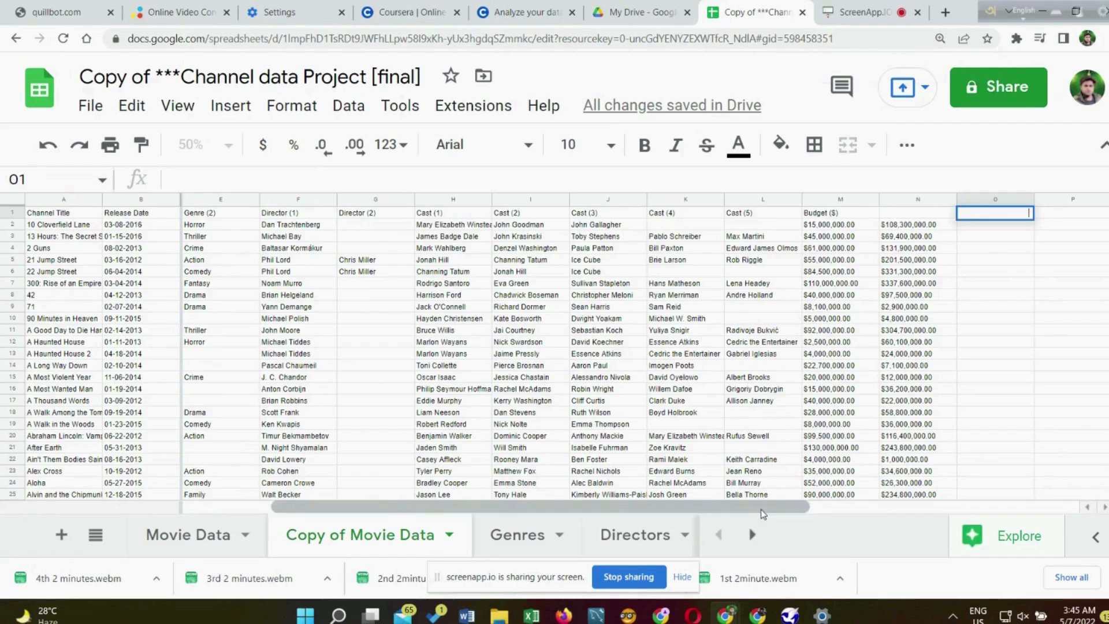
{"action": "left_click_drag", "start_coordinate": [767, 513], "coordinate": [928, 509]}
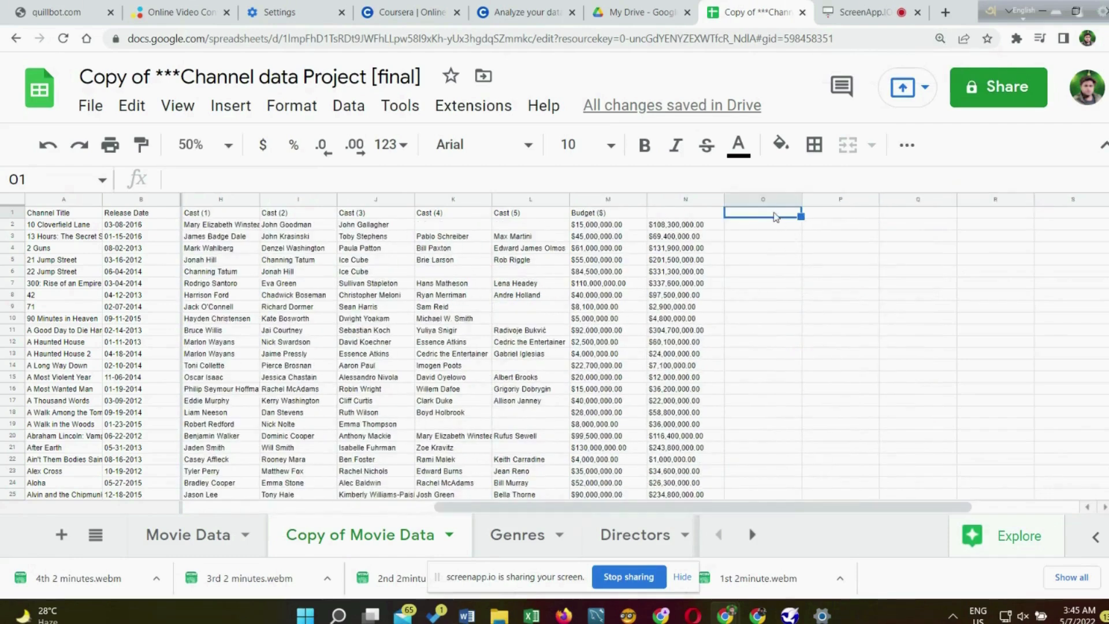
{"action": "type", "text": "SEEN DATA"}
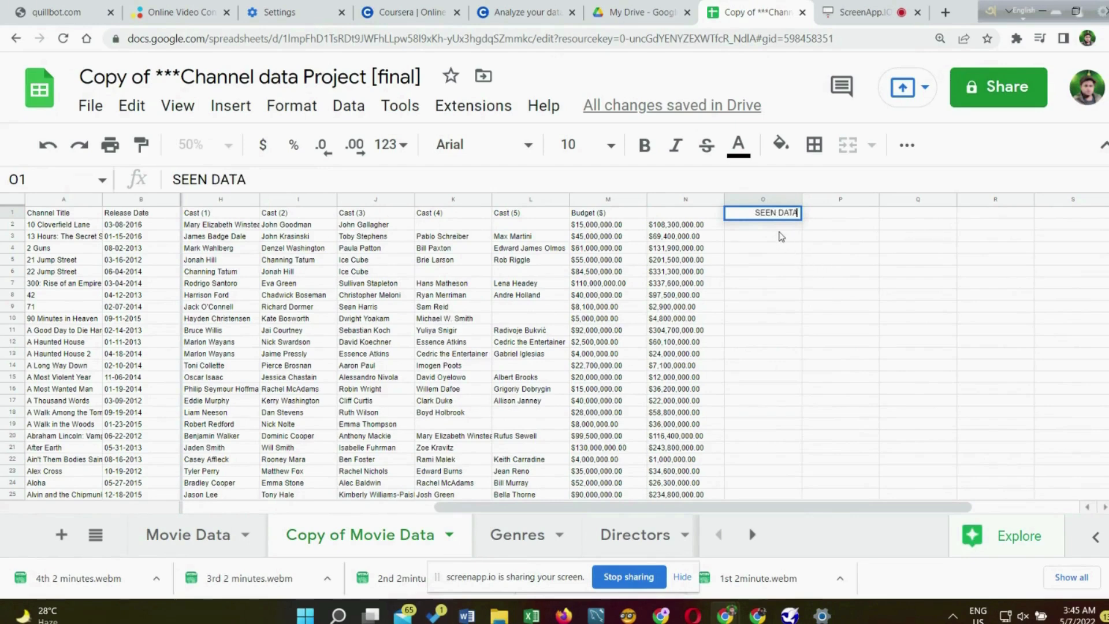
{"action": "key", "text": "Return"}
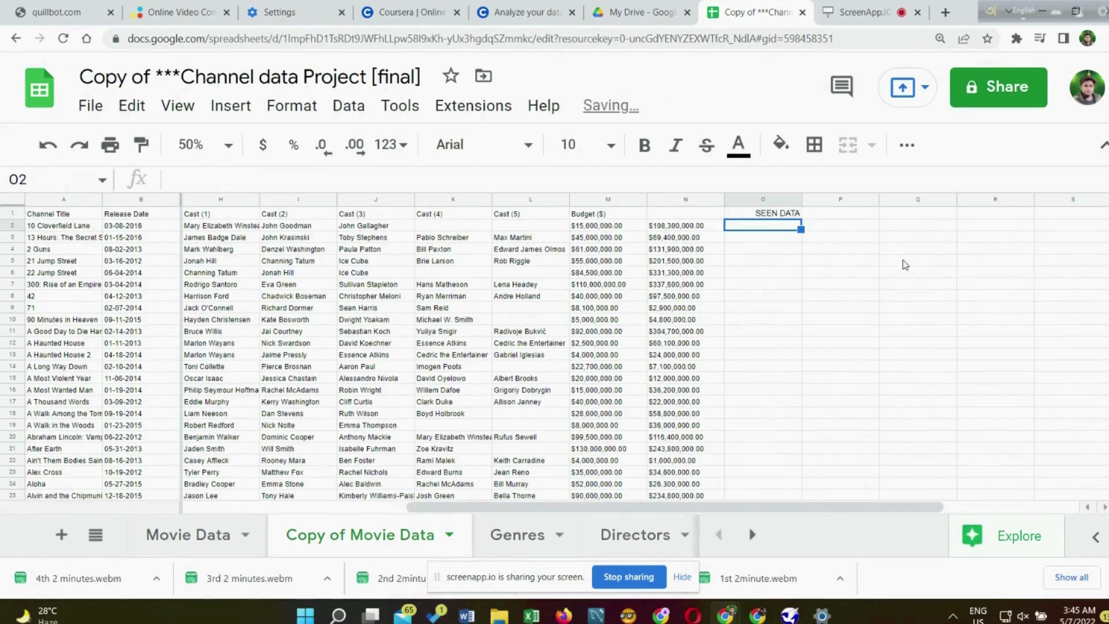
{"action": "left_click", "coordinate": [798, 213]}
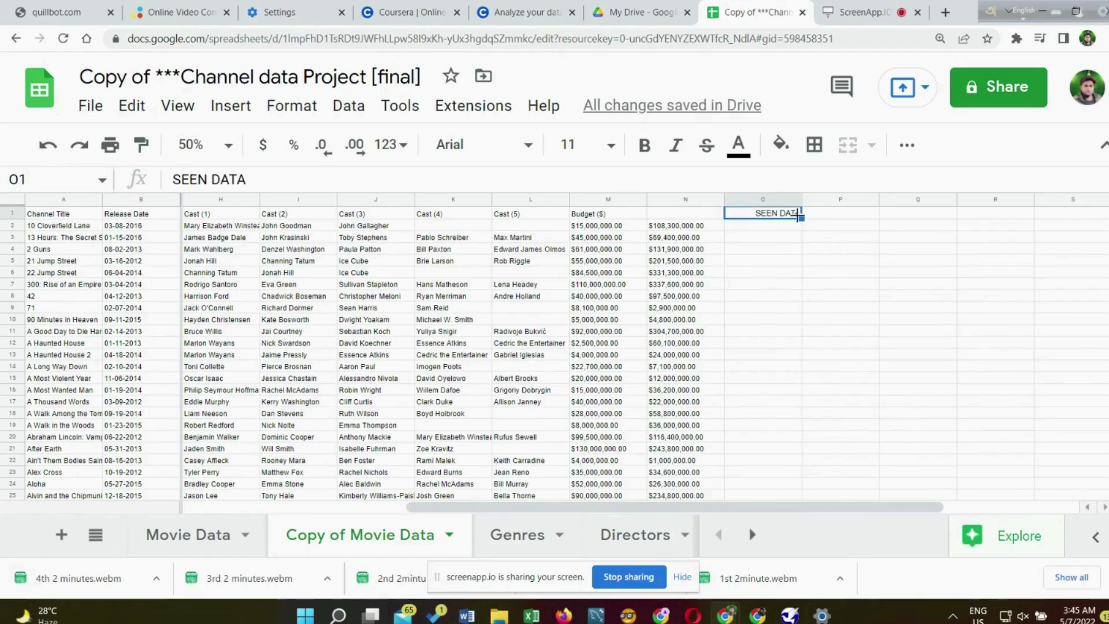
{"action": "left_click", "coordinate": [348, 106]}
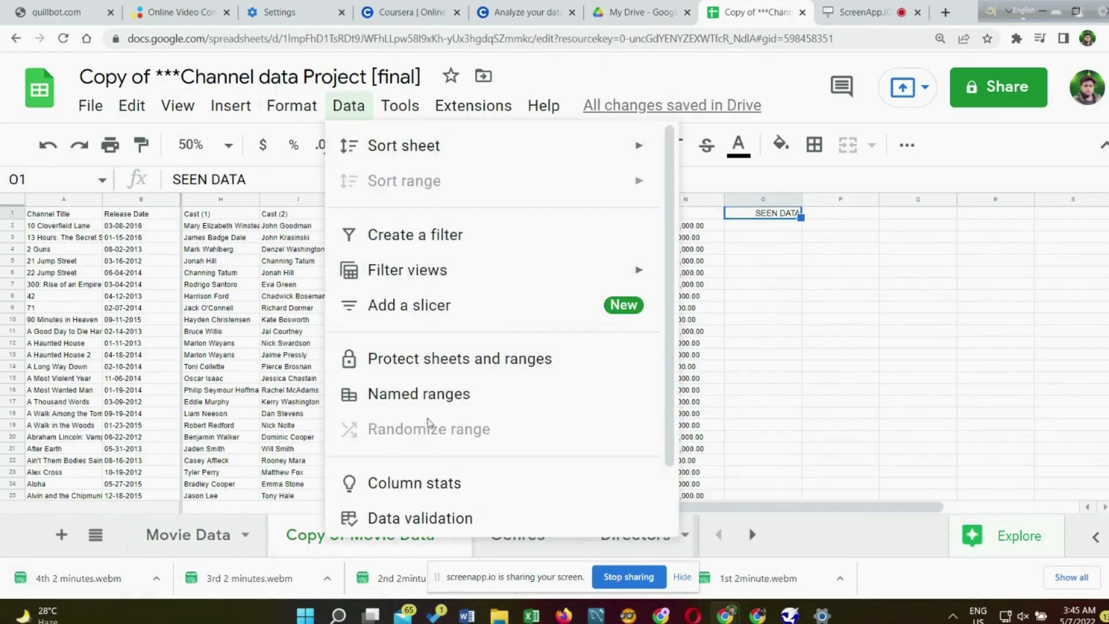
{"action": "scroll", "coordinate": [445, 395], "scroll_direction": "down", "scroll_amount": 1}
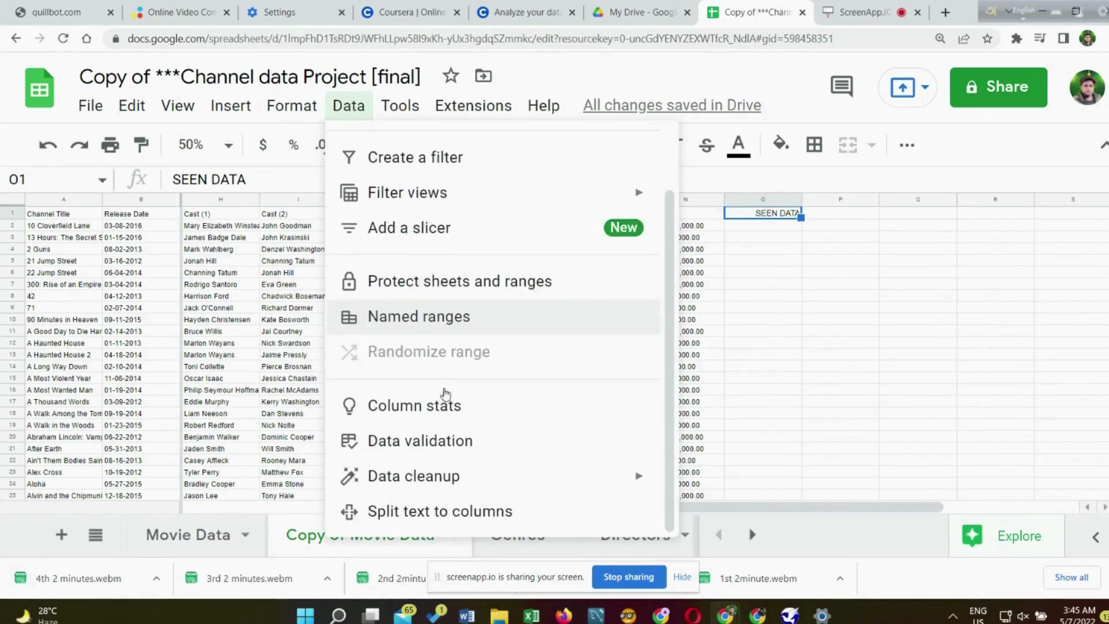
{"action": "left_click", "coordinate": [446, 441]}
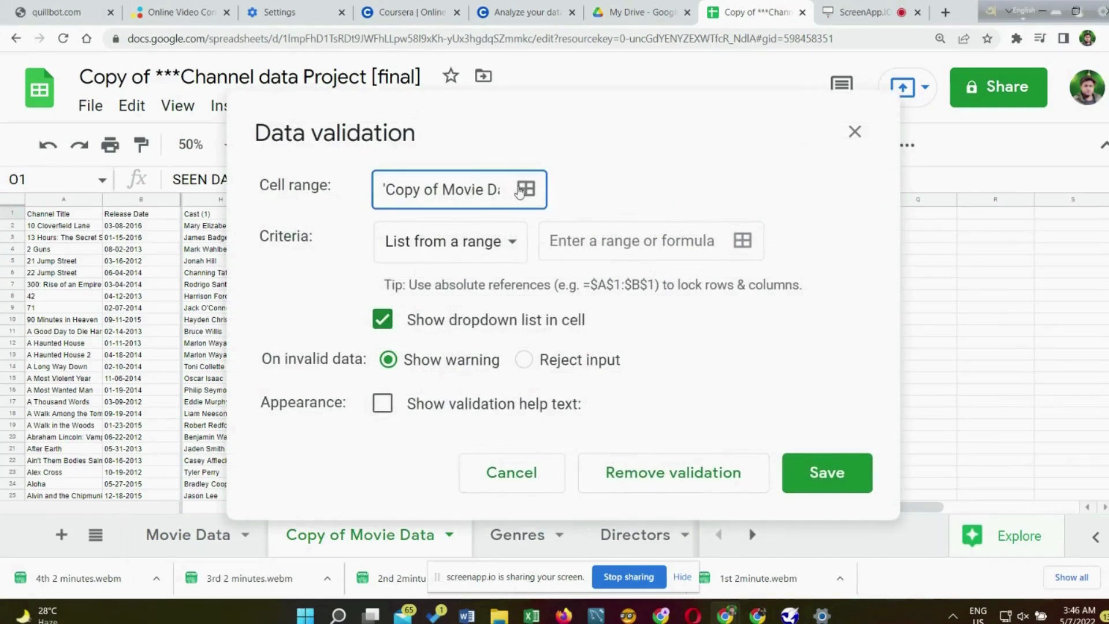
{"action": "left_click", "coordinate": [520, 188]}
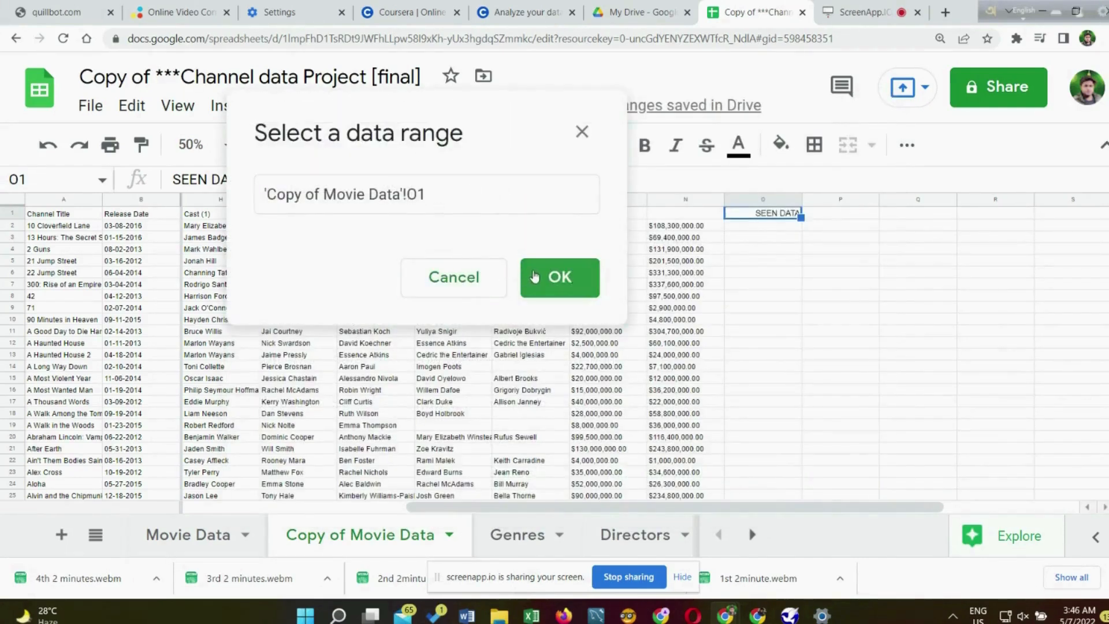
{"action": "left_click", "coordinate": [535, 277]}
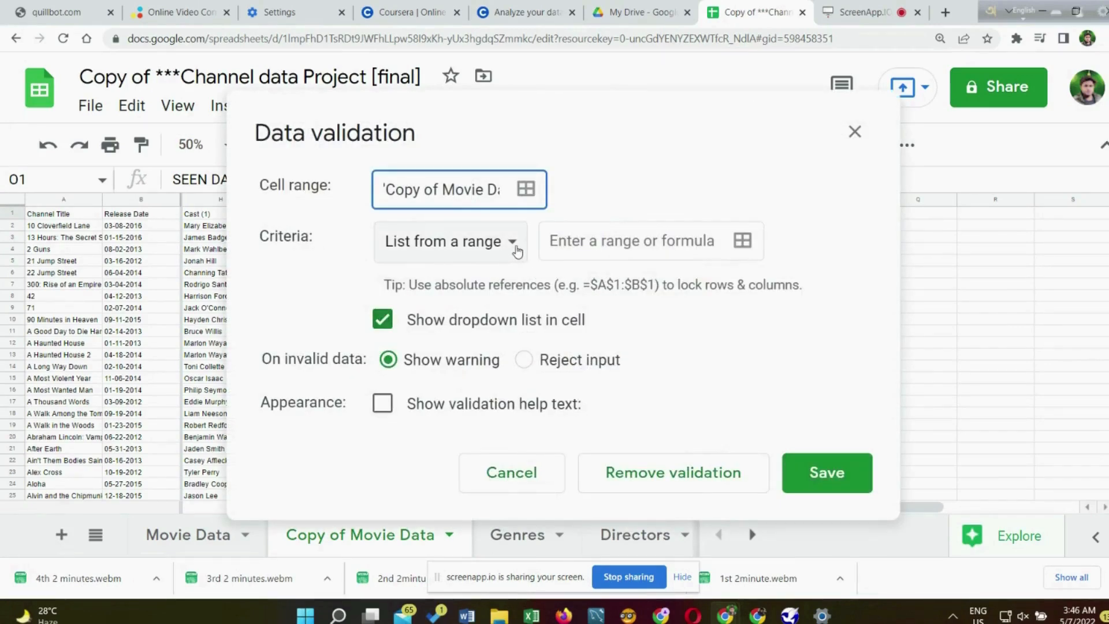
{"action": "left_click", "coordinate": [512, 242]}
{"action": "left_click", "coordinate": [491, 278]}
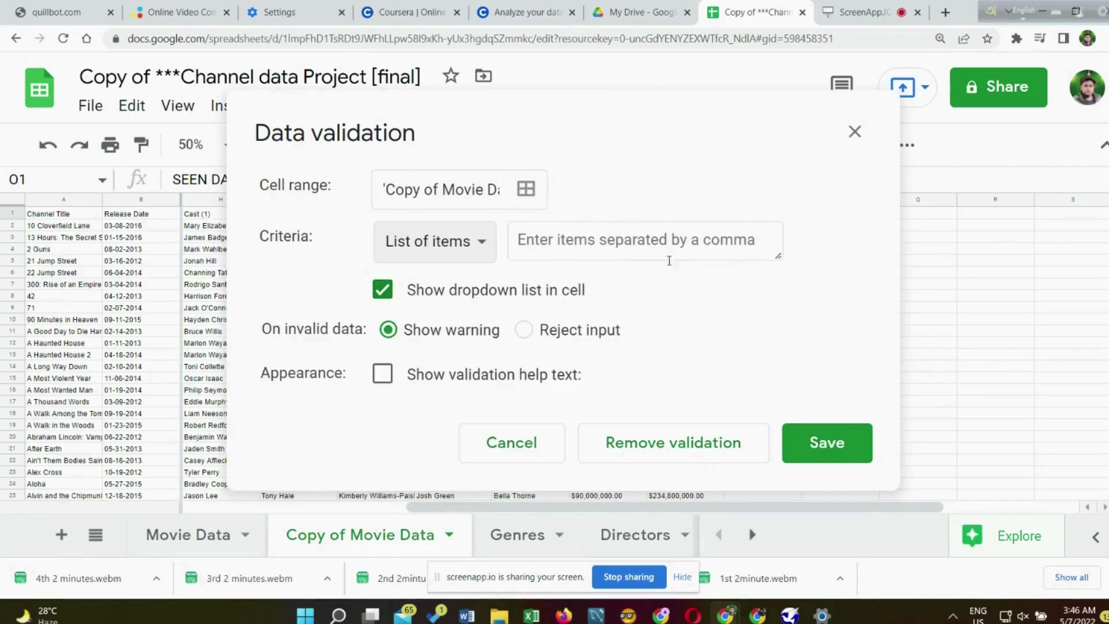
{"action": "left_click", "coordinate": [844, 140]}
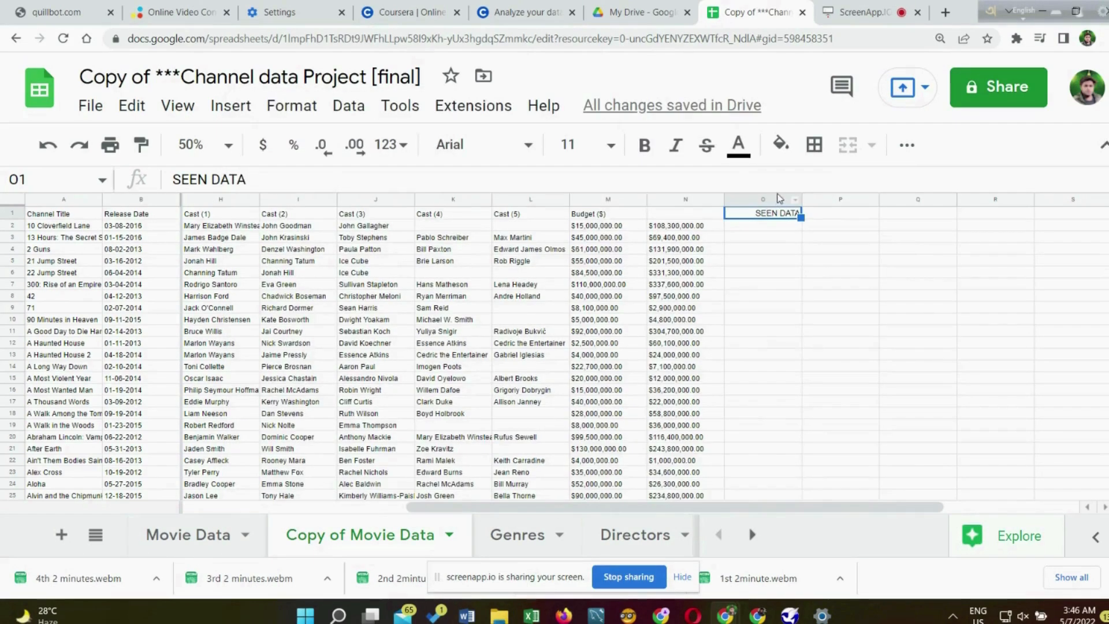
Step: Apply data validation to the entire SEEN DATA column O, with a list of items YES,NO shown as an in-cell dropdown
{"action": "left_click", "coordinate": [778, 198]}
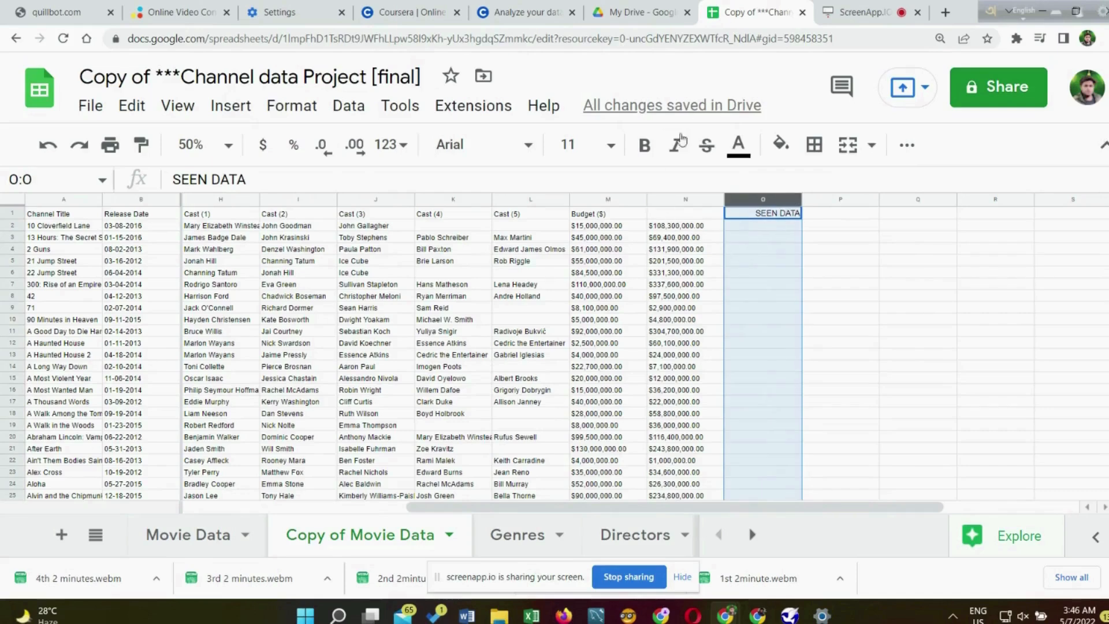
{"action": "left_click", "coordinate": [348, 107]}
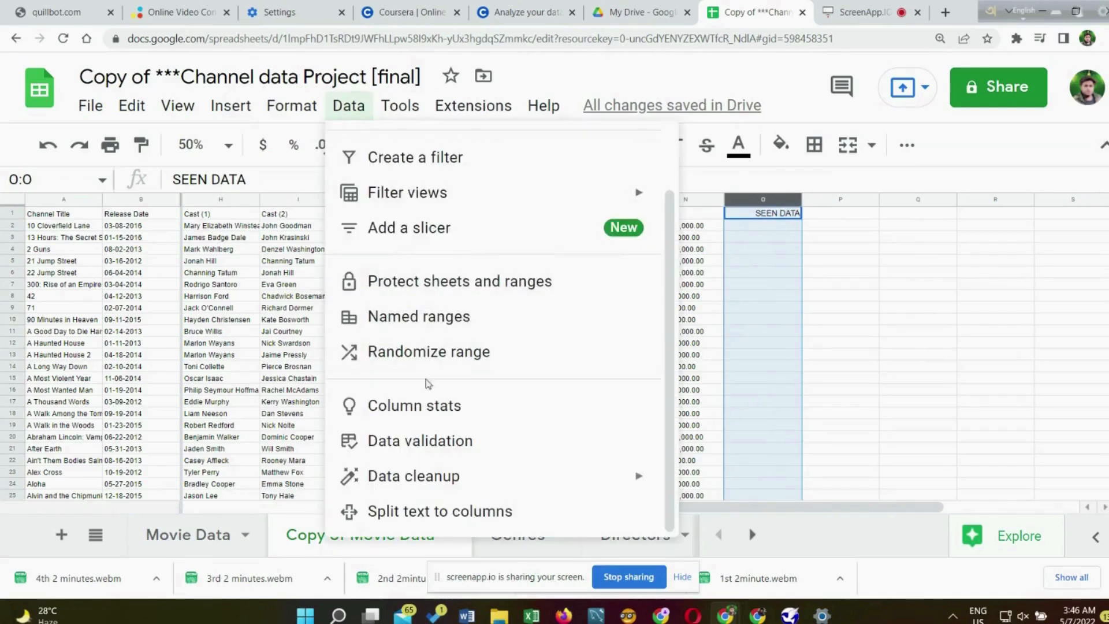
{"action": "left_click", "coordinate": [426, 441]}
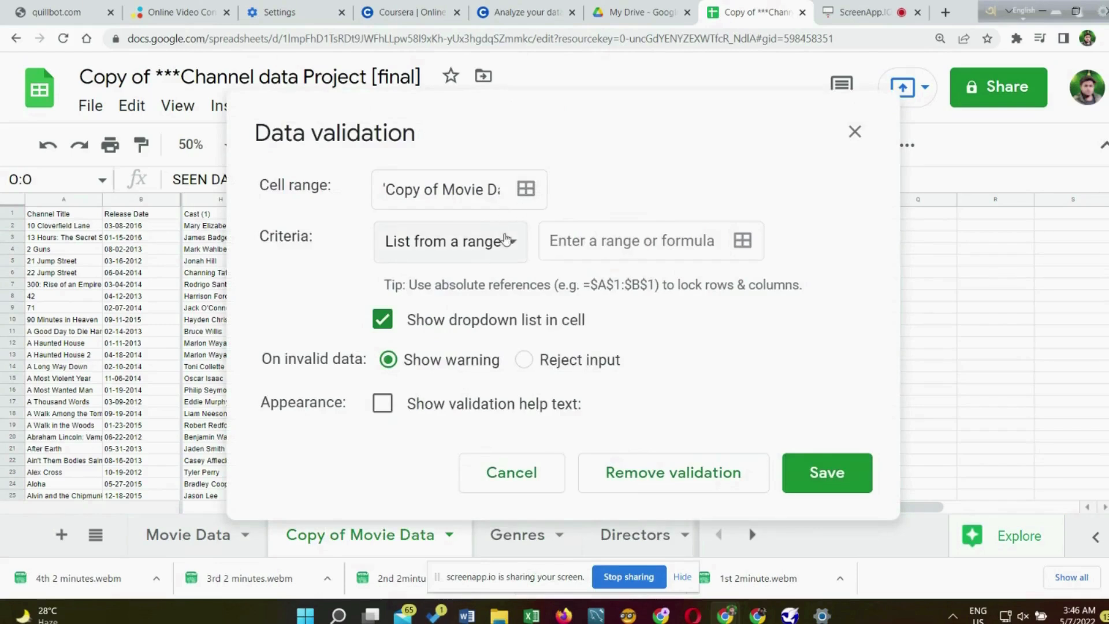
{"action": "left_click", "coordinate": [507, 240]}
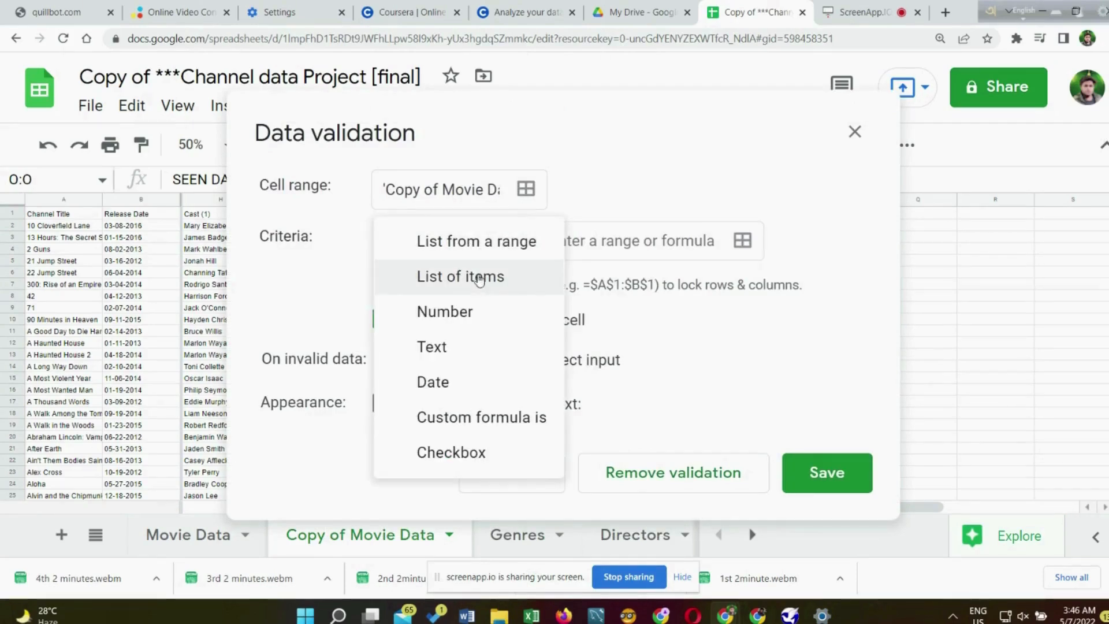
{"action": "left_click", "coordinate": [478, 278]}
{"action": "left_click", "coordinate": [630, 238]}
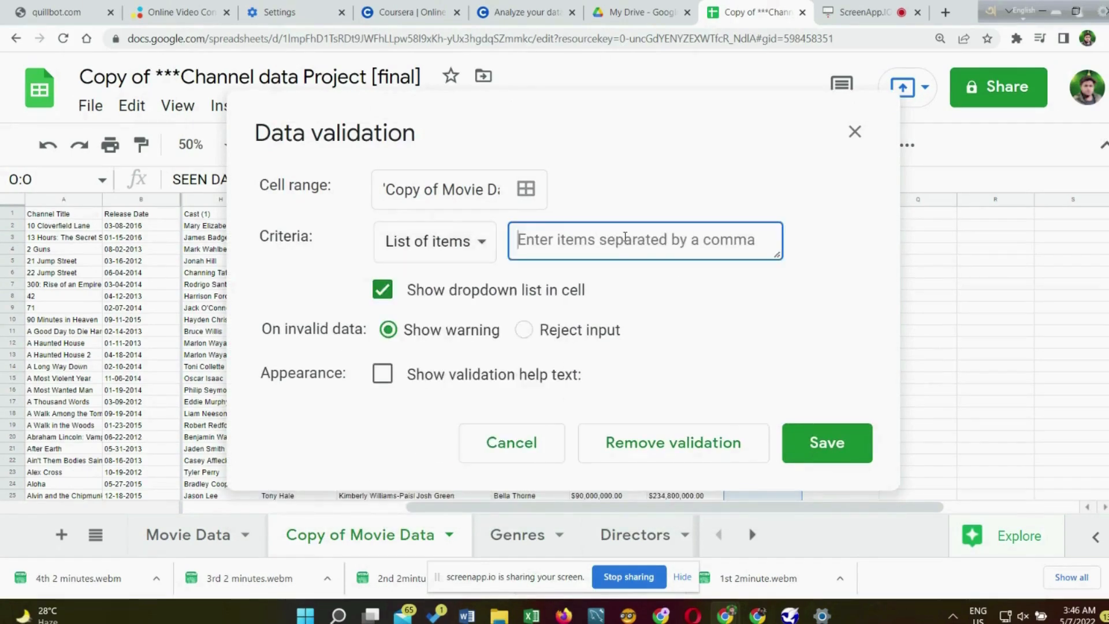
{"action": "type", "text": "YES,NO"}
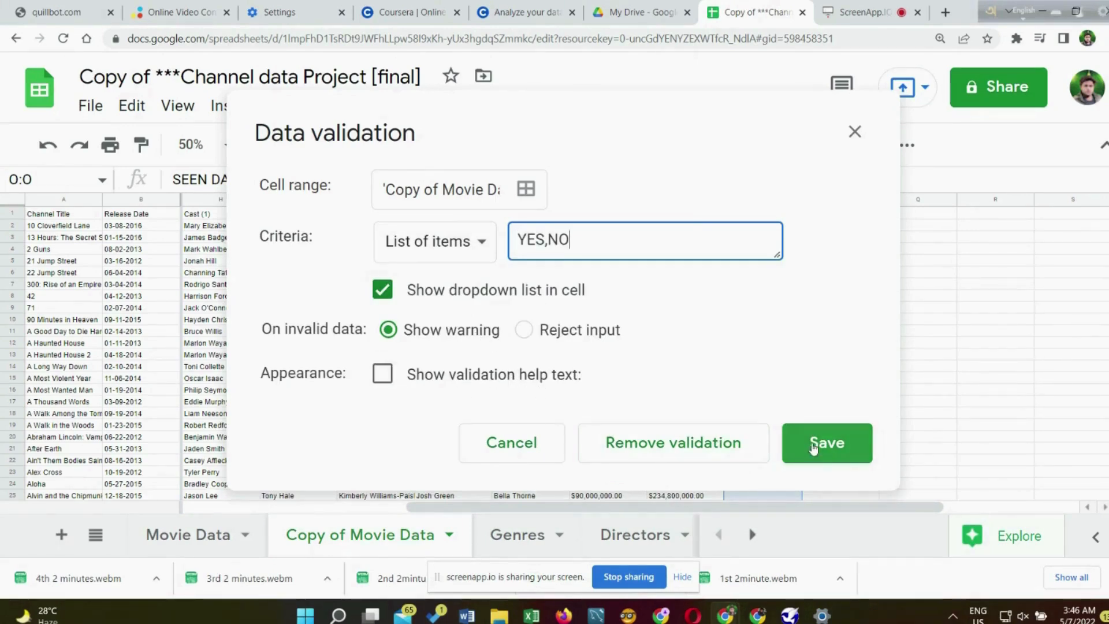
{"action": "left_click", "coordinate": [827, 443]}
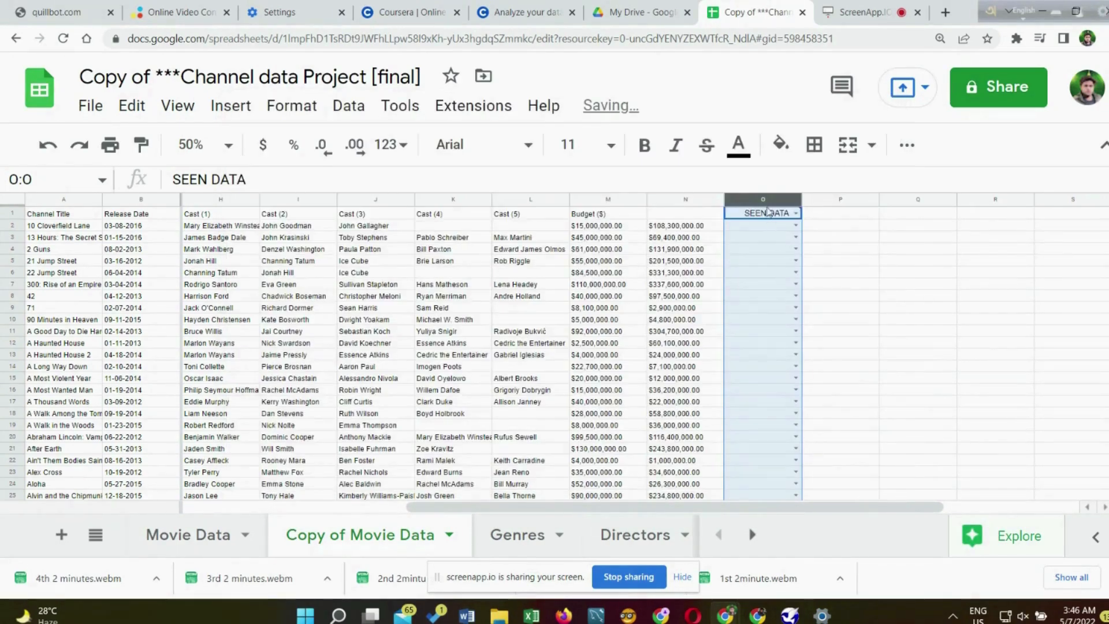
{"action": "left_click", "coordinate": [797, 214]}
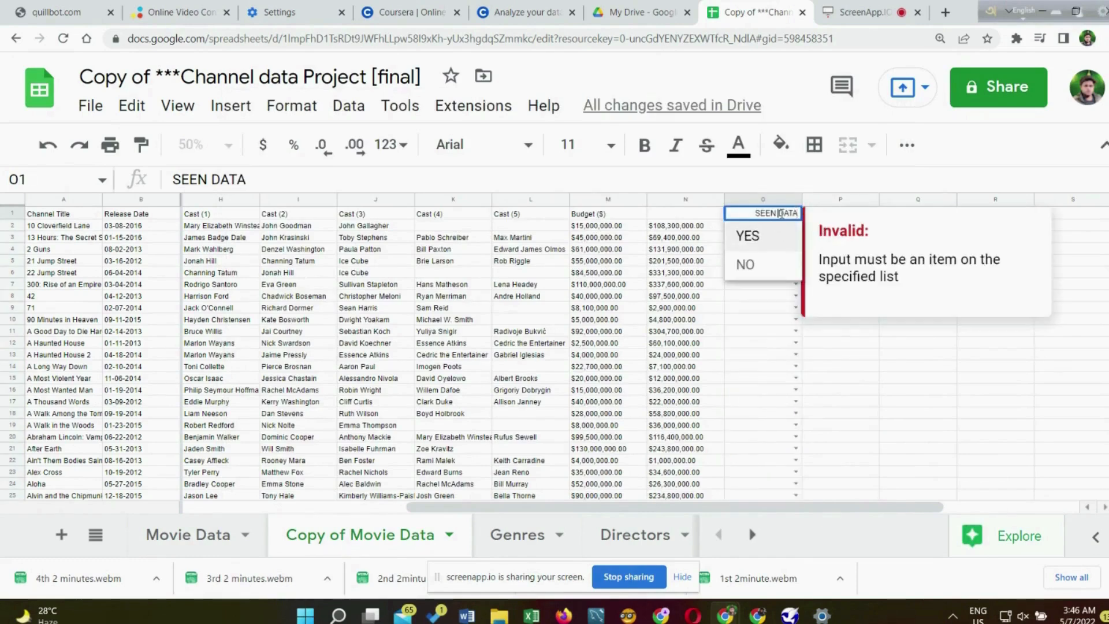
{"action": "right_click", "coordinate": [781, 214]}
{"action": "right_click", "coordinate": [780, 214]}
{"action": "left_click", "coordinate": [843, 171]}
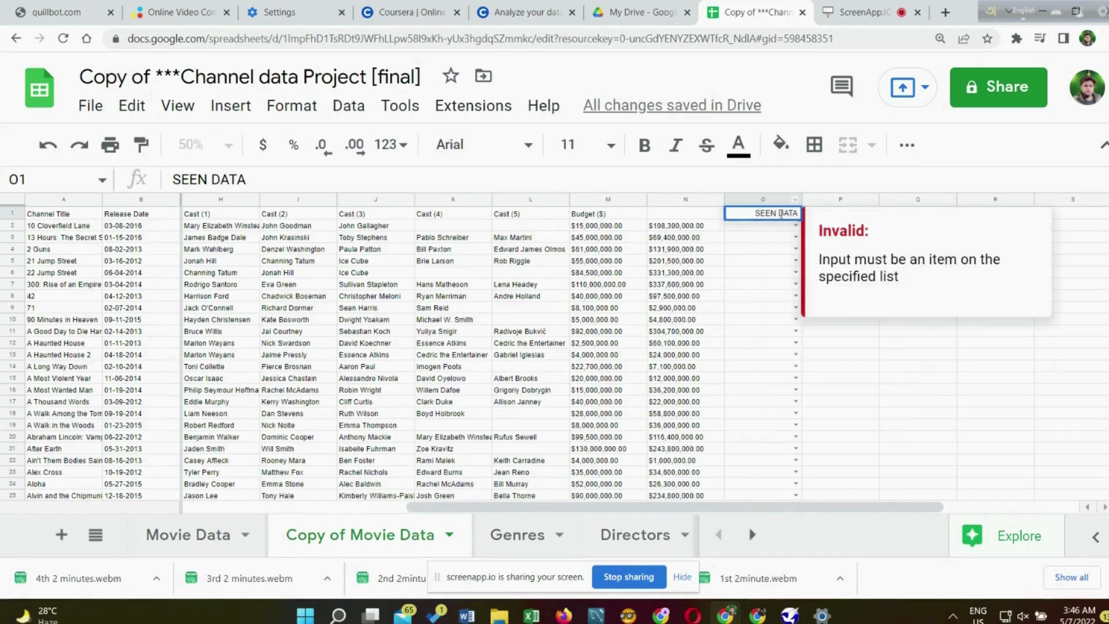
{"action": "right_click", "coordinate": [781, 214]}
{"action": "left_click", "coordinate": [837, 199]}
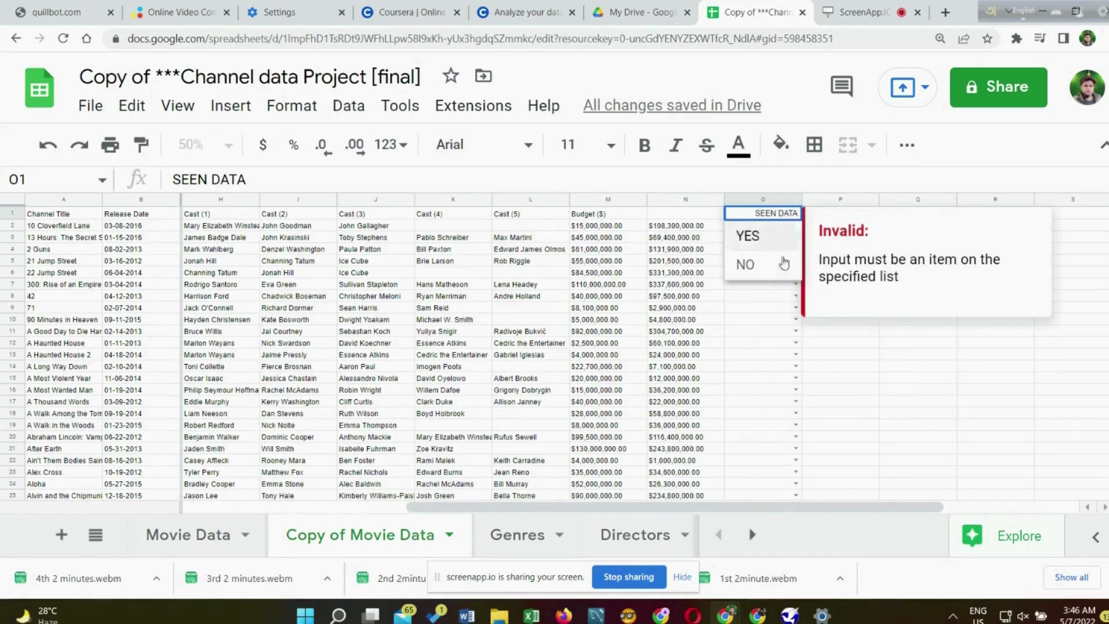
{"action": "left_click", "coordinate": [838, 332]}
{"action": "left_click", "coordinate": [785, 216]}
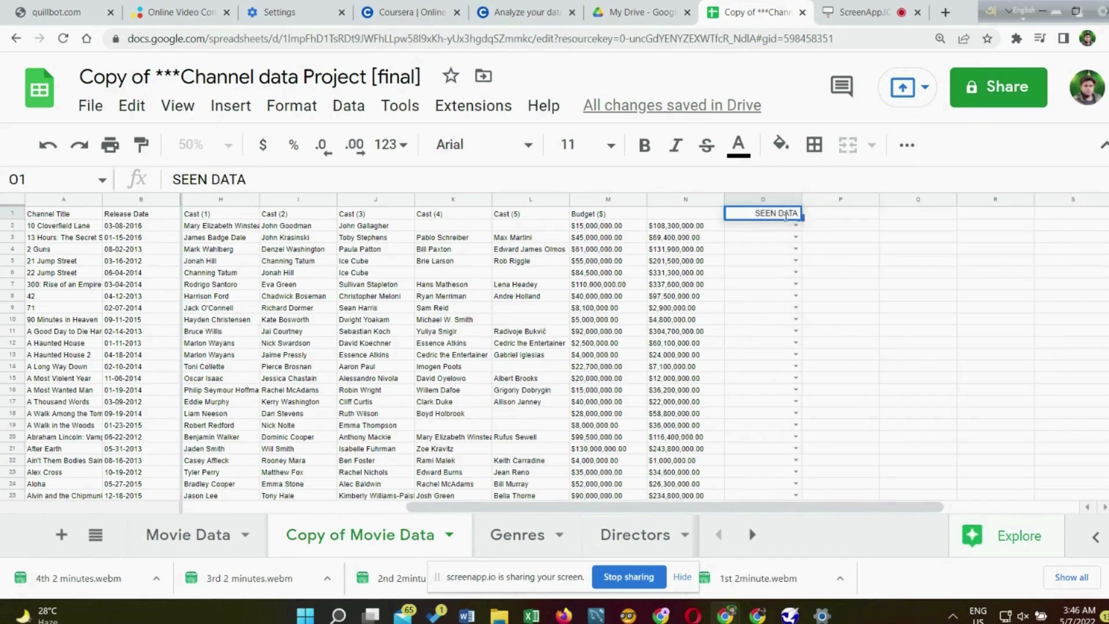
Step: Fill the SEEN DATA column from its dropdown lists: YES in O2, NO in O3, YES in O4 and NO in O5
{"action": "left_click", "coordinate": [795, 226]}
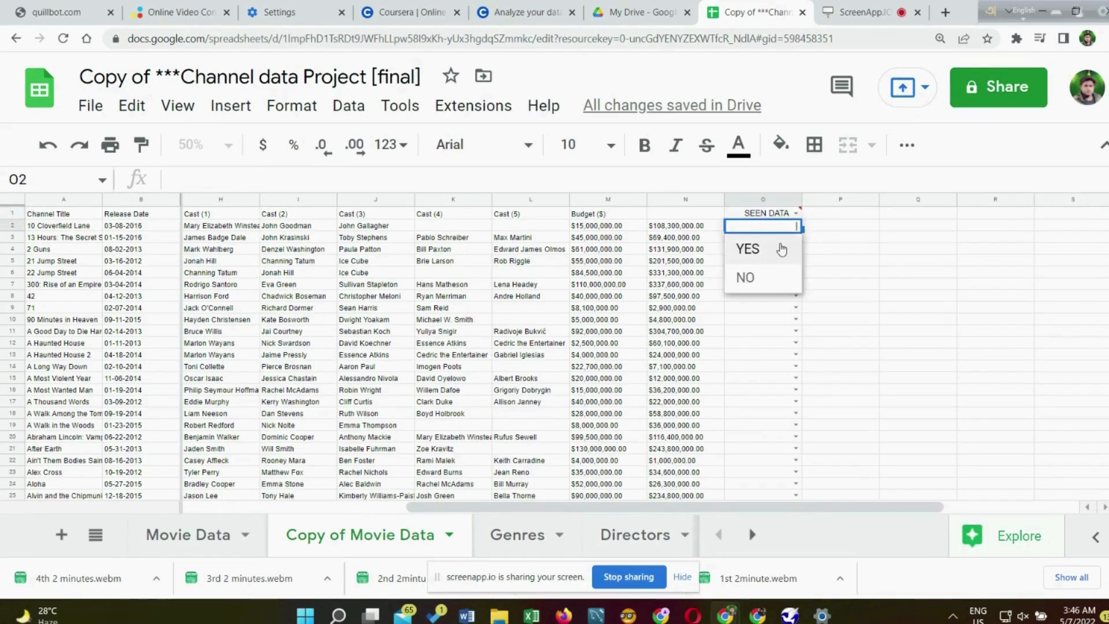
{"action": "left_click", "coordinate": [781, 249]}
{"action": "left_click", "coordinate": [795, 238]}
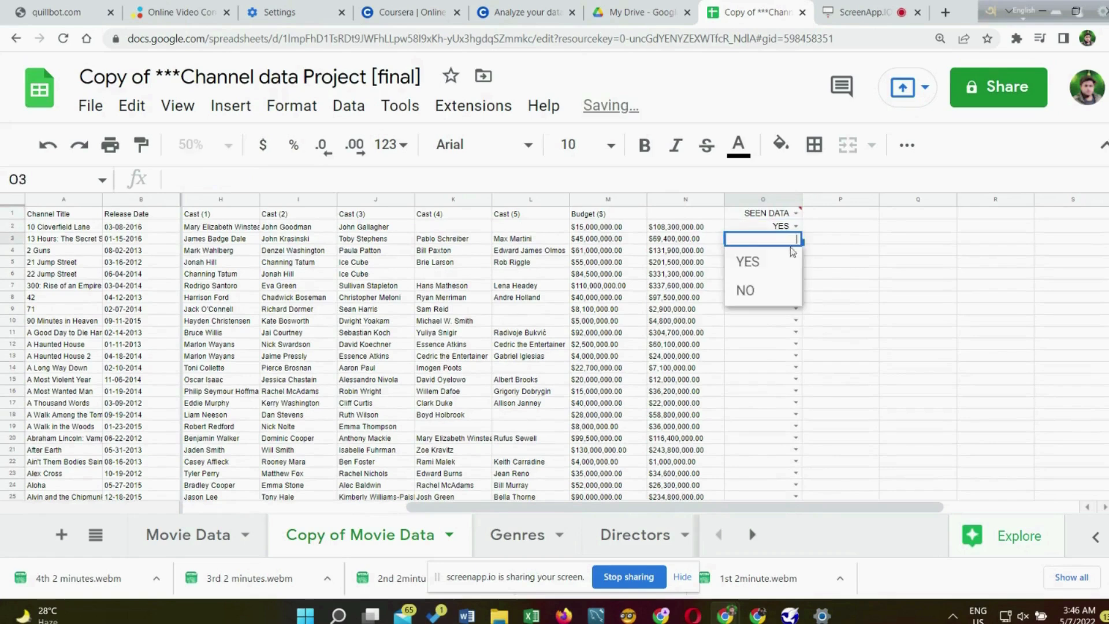
{"action": "left_click", "coordinate": [772, 289]}
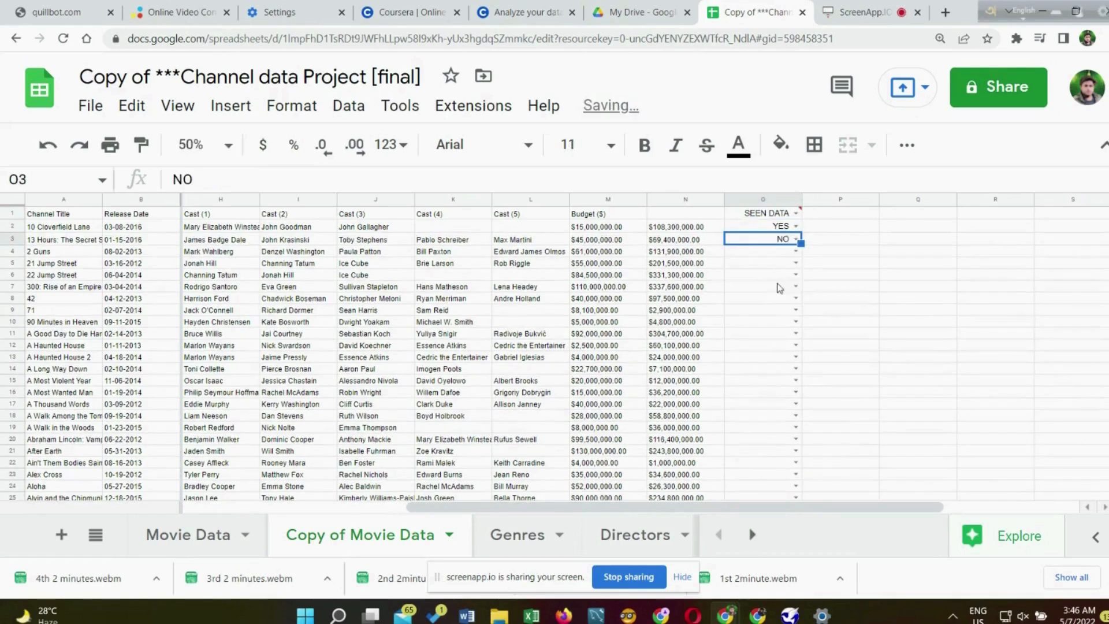
{"action": "left_click", "coordinate": [796, 253]}
{"action": "left_click", "coordinate": [751, 276]}
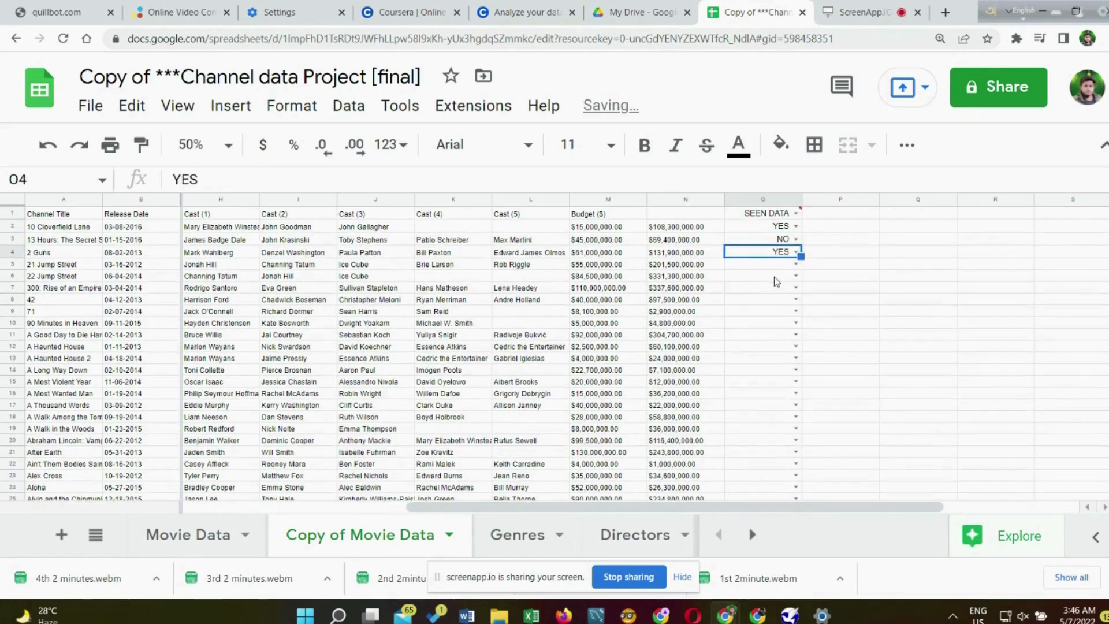
{"action": "left_click", "coordinate": [796, 265]}
{"action": "left_click", "coordinate": [751, 315]}
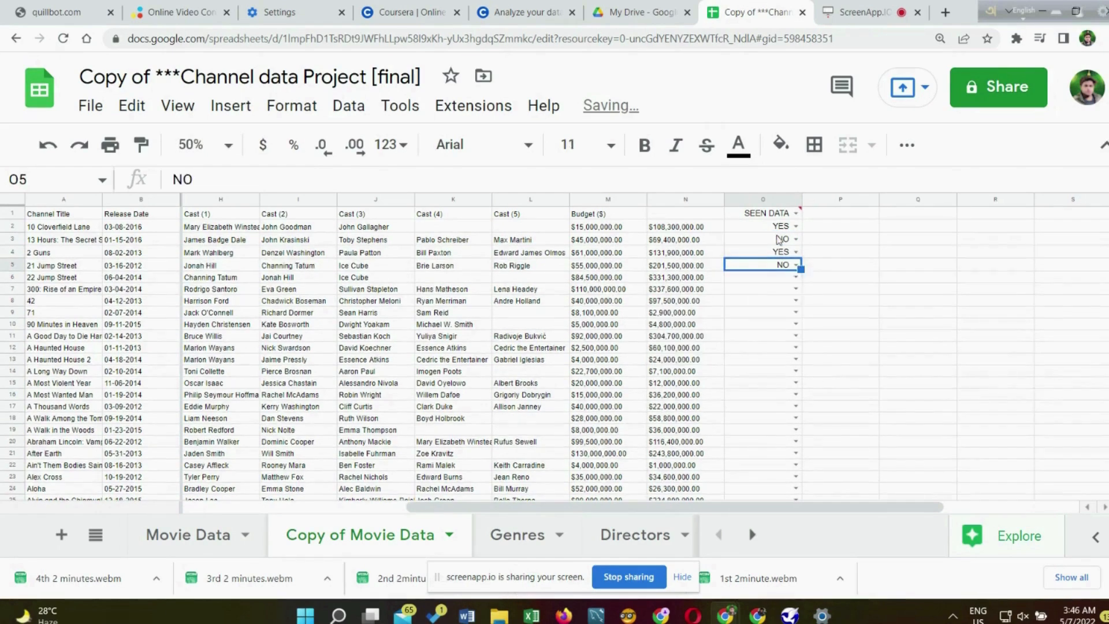
Step: Remove the data validation from the SEEN DATA header cell O1 only
{"action": "mouse_move", "coordinate": [796, 216]}
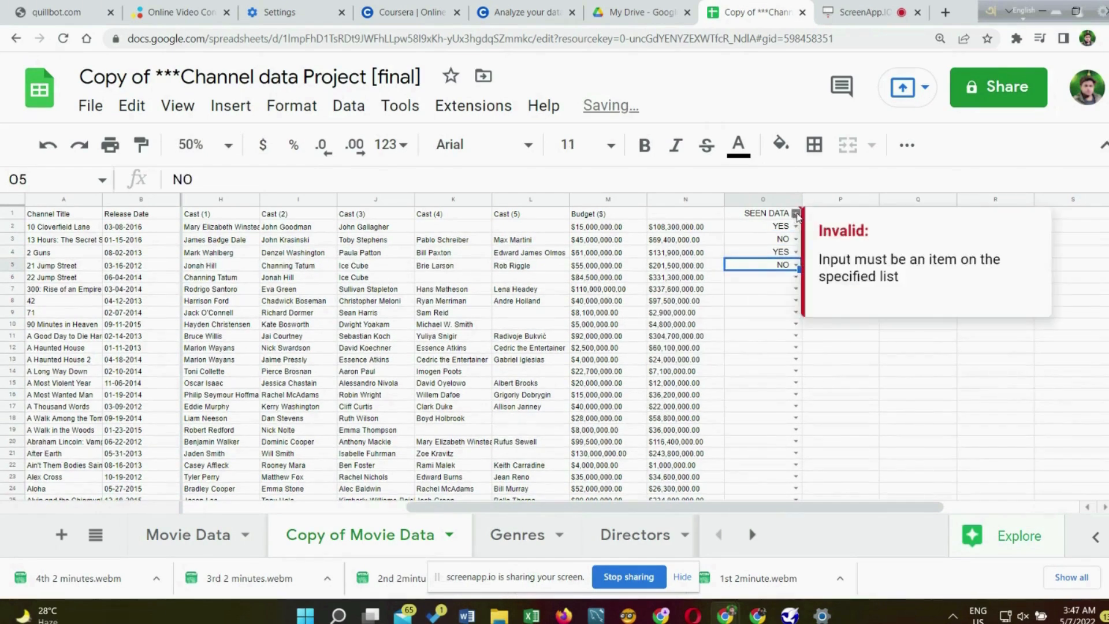
{"action": "left_click", "coordinate": [797, 214]}
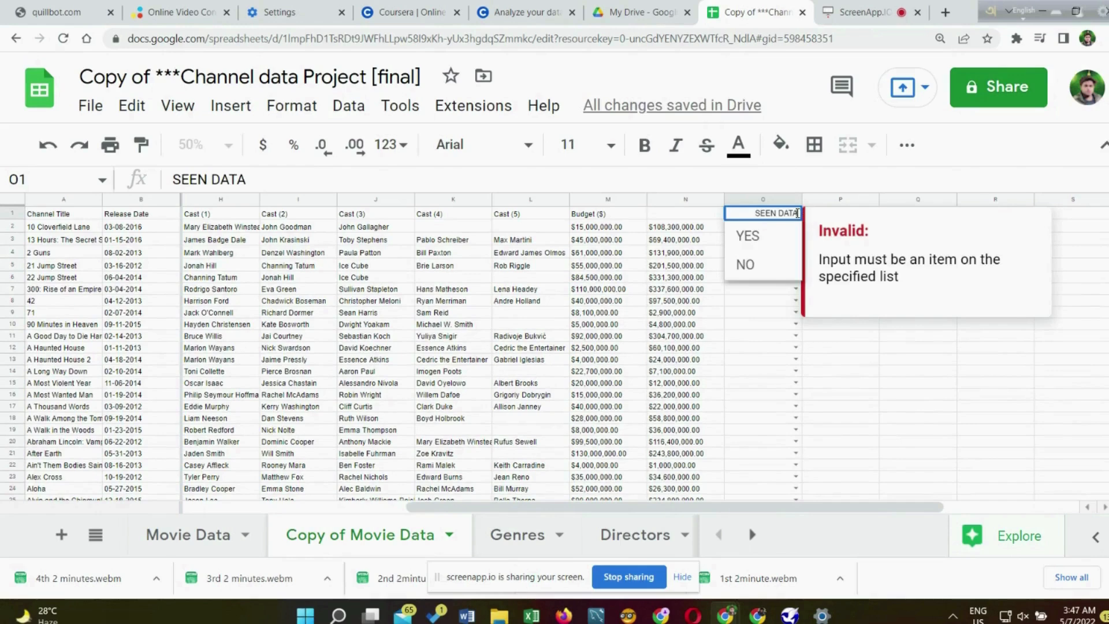
{"action": "left_click", "coordinate": [835, 227]}
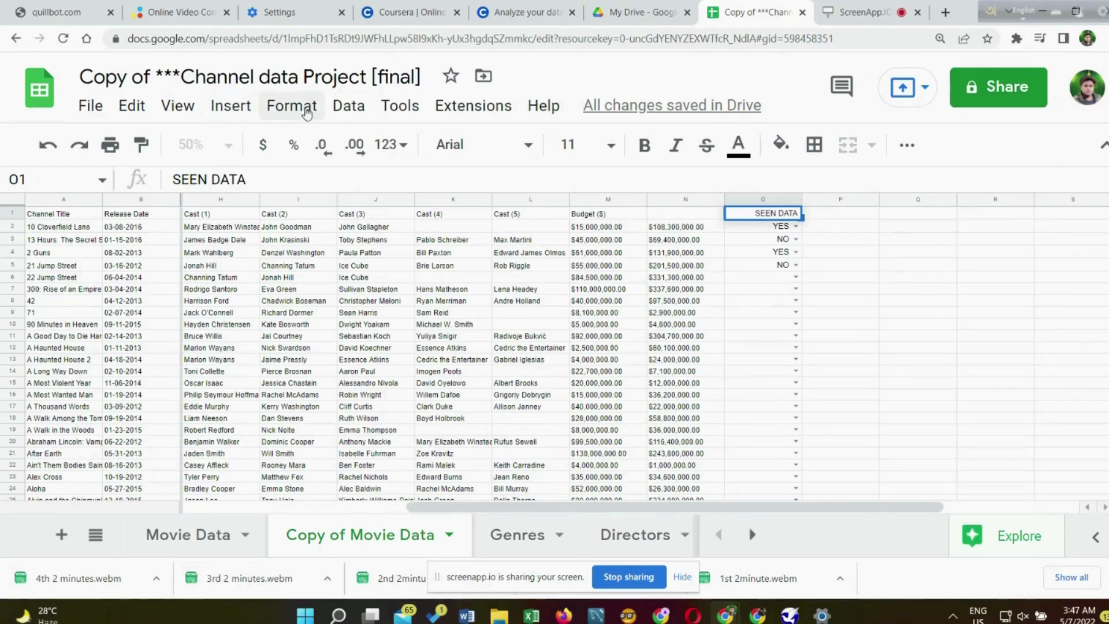
{"action": "left_click", "coordinate": [336, 107]}
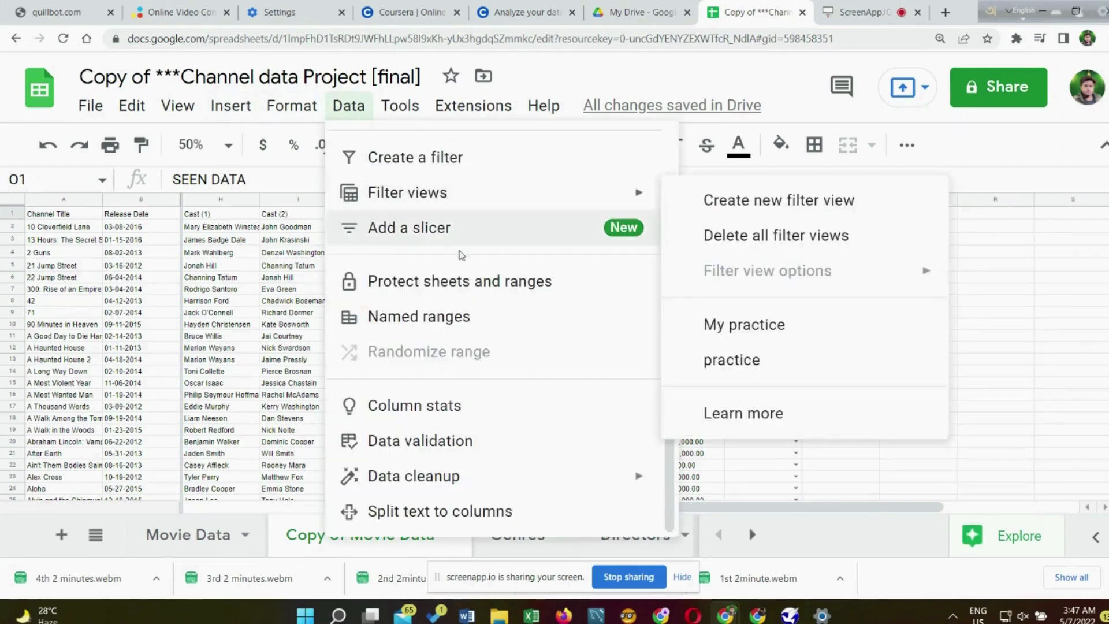
{"action": "left_click", "coordinate": [450, 452]}
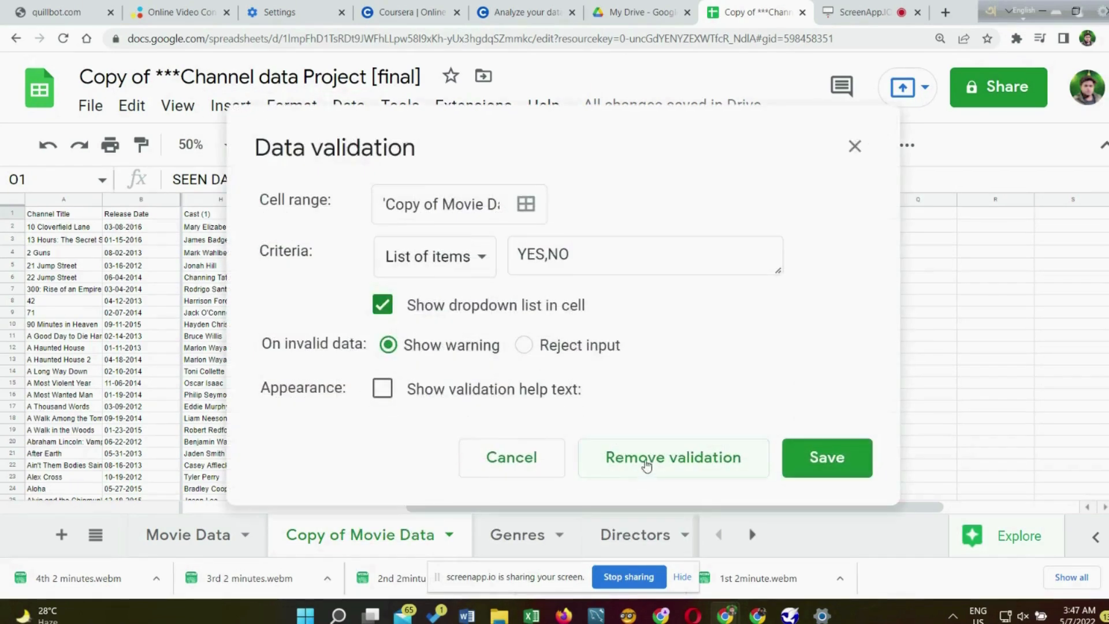
{"action": "left_click", "coordinate": [647, 464]}
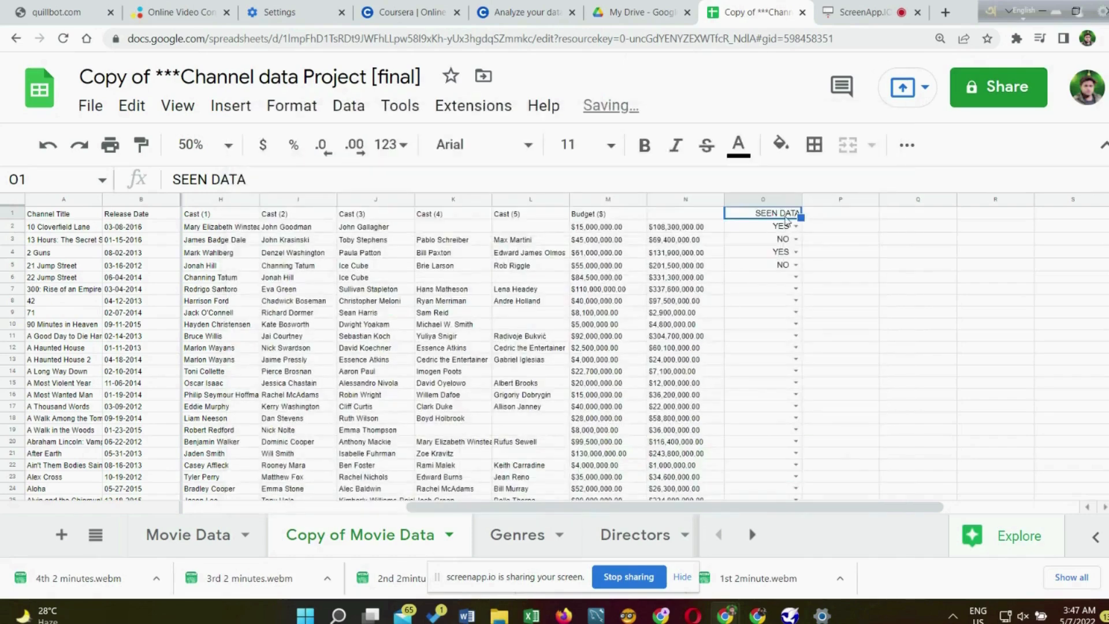
Step: Choose YES from the dropdown list in cell O6 of the SEEN DATA column
{"action": "left_click", "coordinate": [836, 241]}
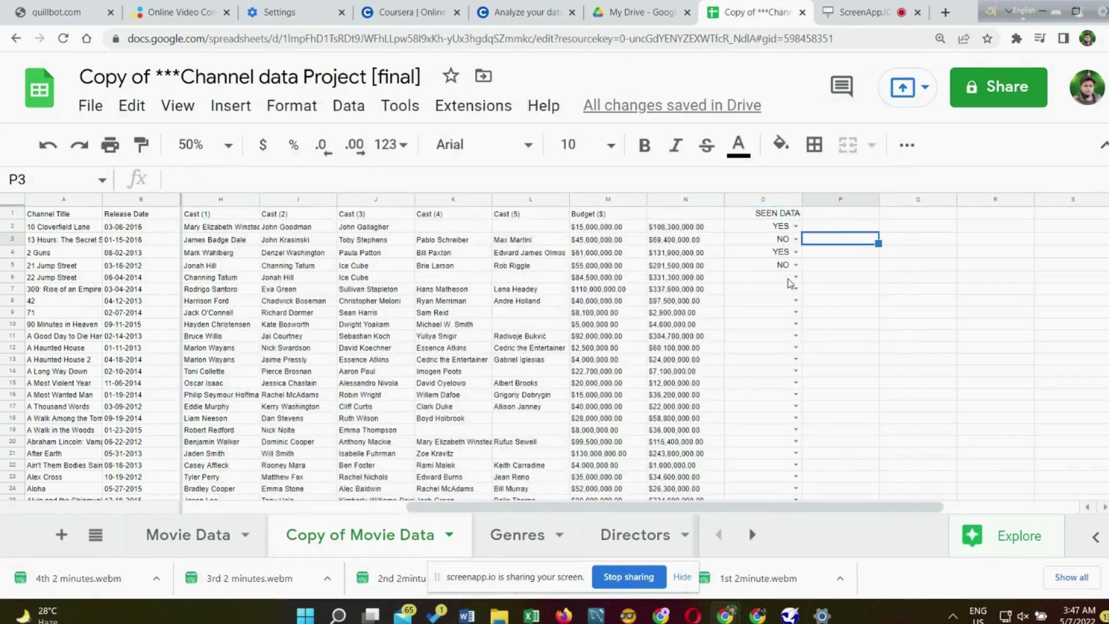
{"action": "left_click", "coordinate": [794, 280]}
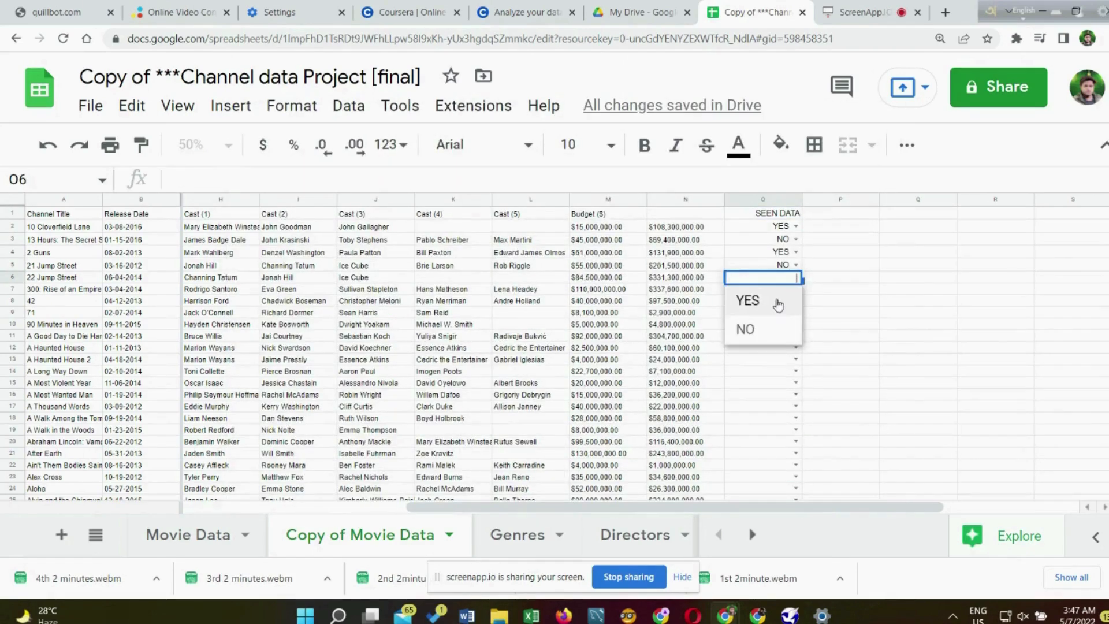
{"action": "left_click", "coordinate": [778, 305]}
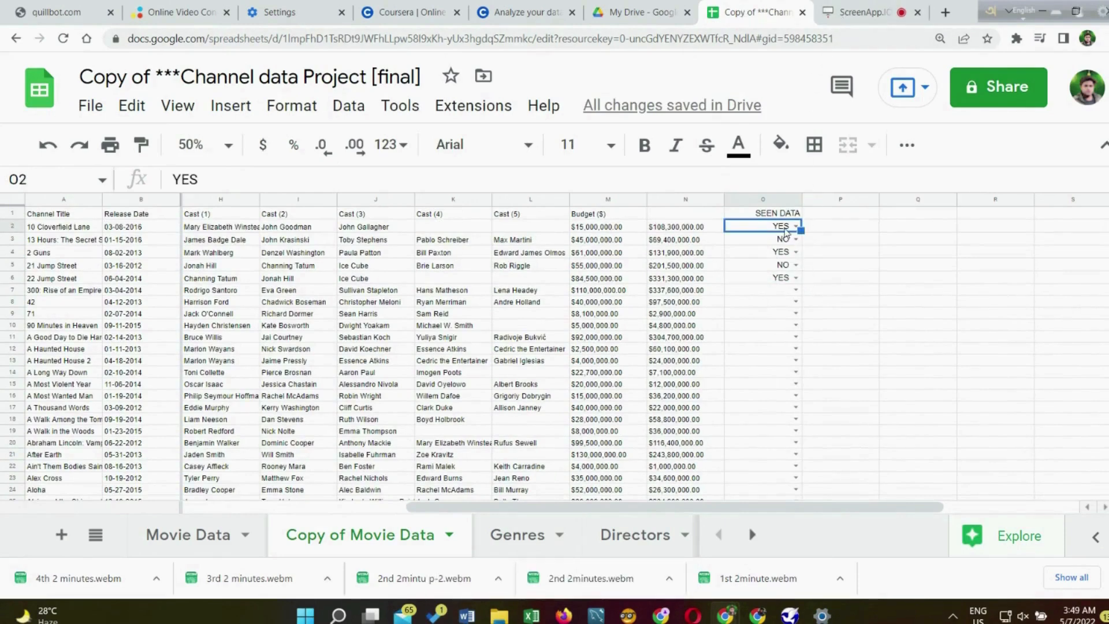
Step: Review the data validation settings of cell O2 through its additional cell actions, and close them without saving
{"action": "right_click", "coordinate": [791, 227]}
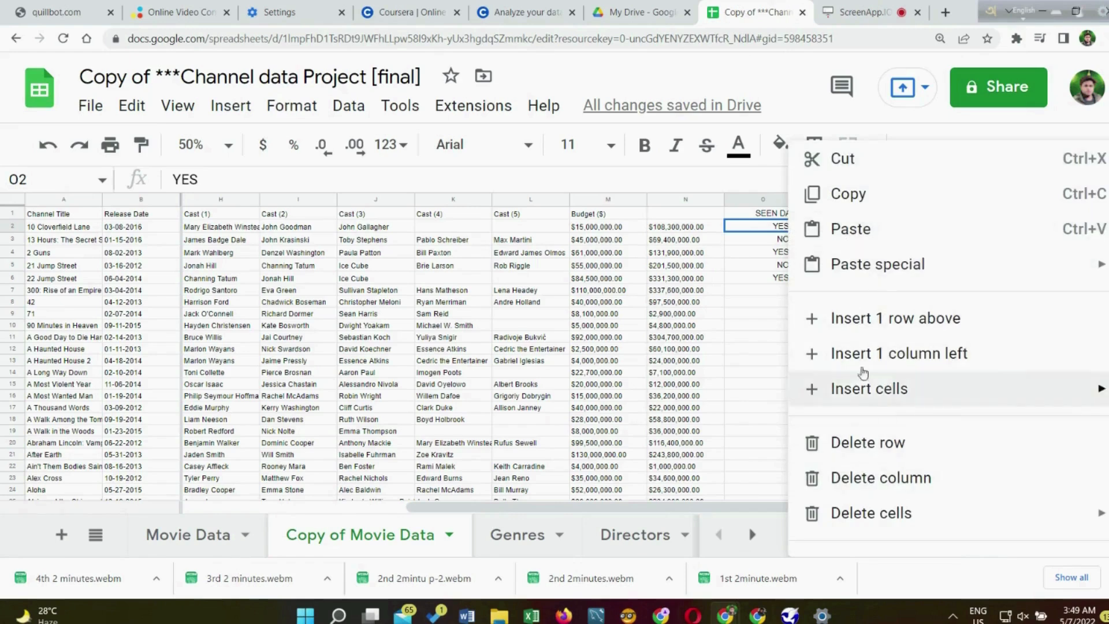
{"action": "scroll", "coordinate": [849, 347], "scroll_direction": "down", "scroll_amount": 3}
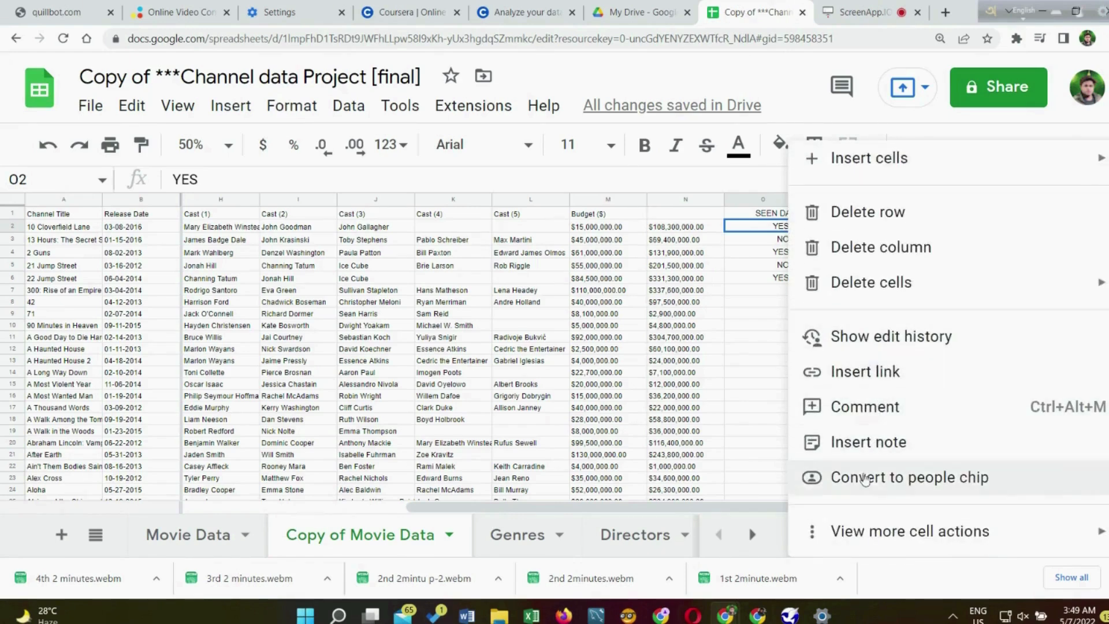
{"action": "mouse_move", "coordinate": [861, 531]}
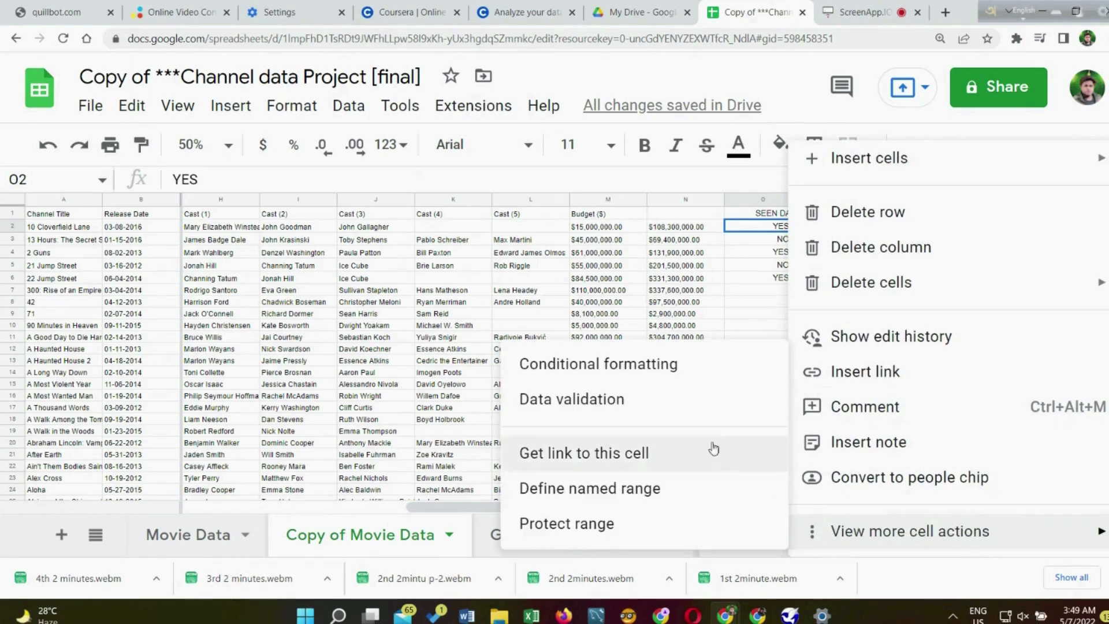
{"action": "left_click", "coordinate": [628, 408]}
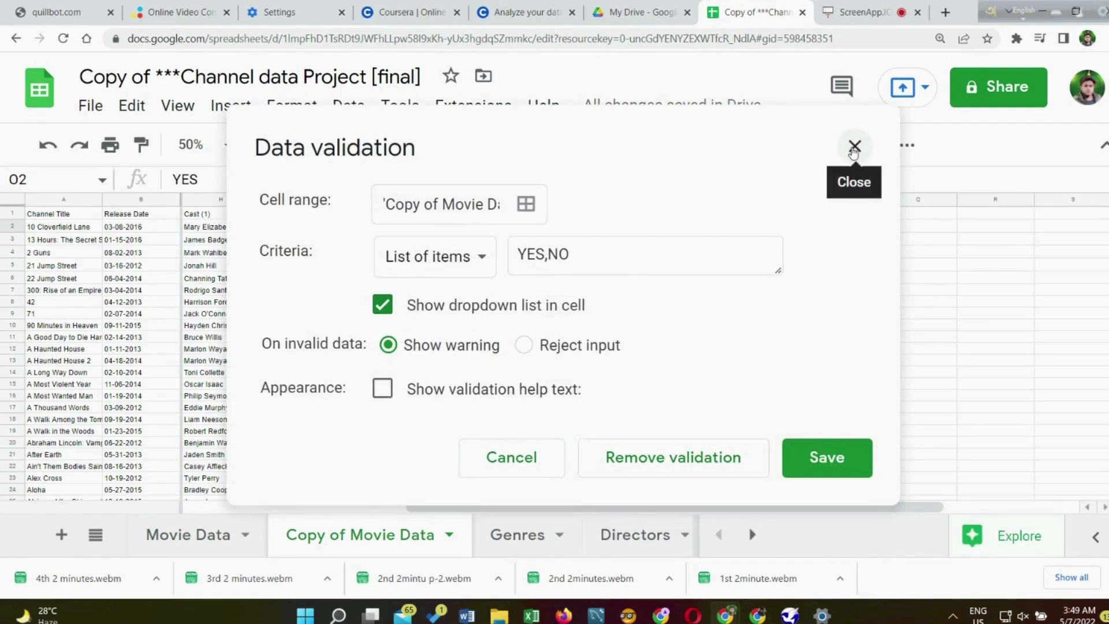
{"action": "left_click", "coordinate": [854, 147]}
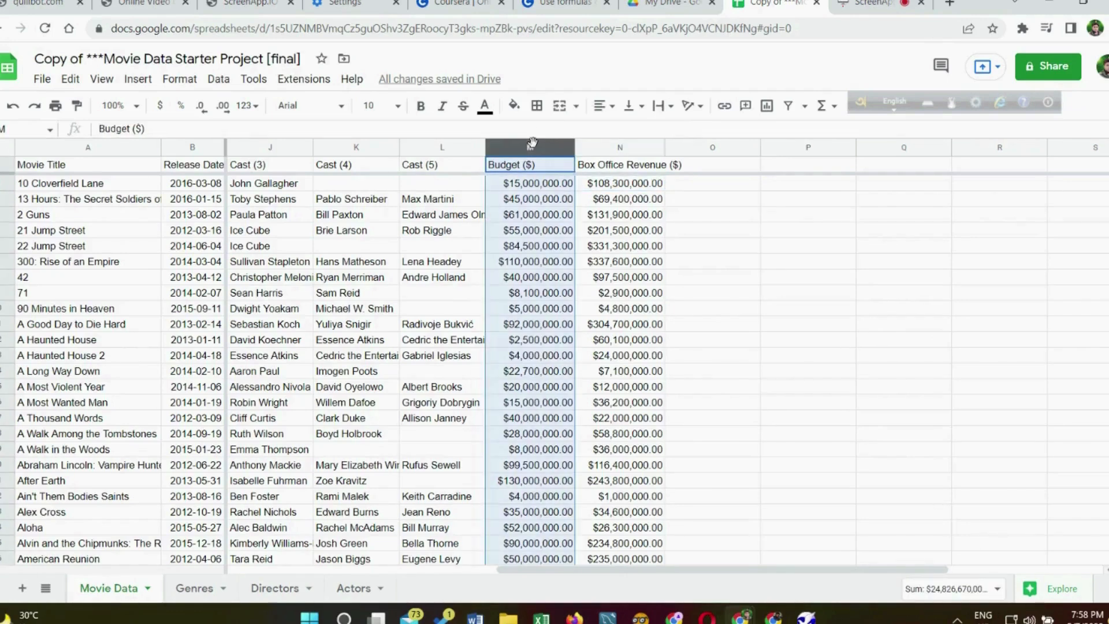
Step: Examine the sum, average, minimum, maximum and count summaries for the whole Budget ($) column on the Movie Data sheet
{"action": "left_click", "coordinate": [1004, 592]}
{"action": "left_click", "coordinate": [1004, 592]}
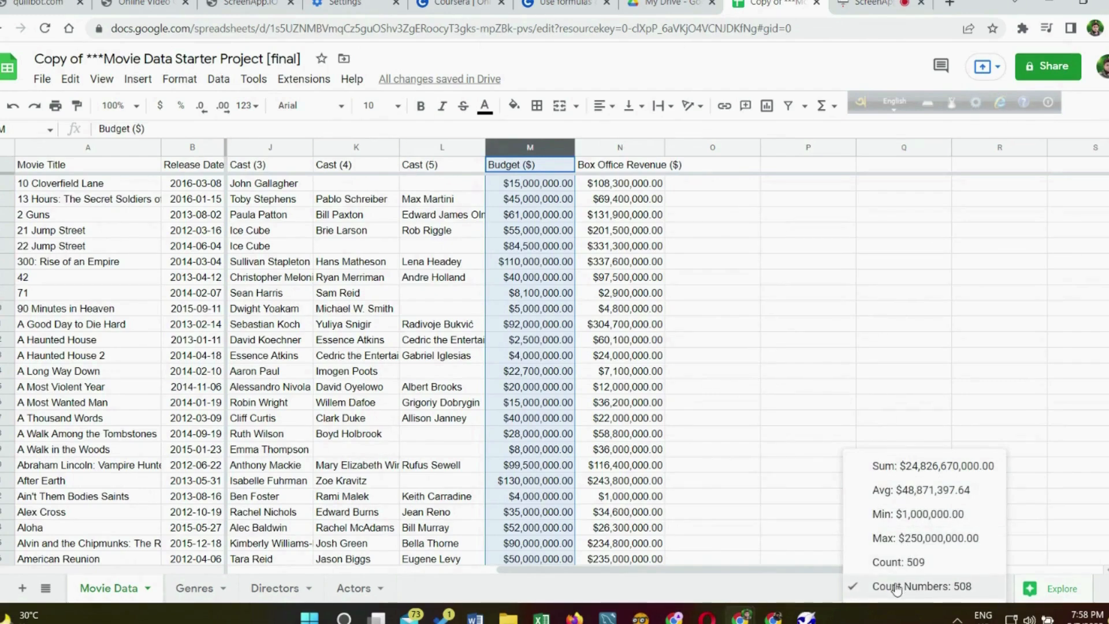
{"action": "left_click", "coordinate": [554, 184]}
{"action": "left_click", "coordinate": [776, 206]}
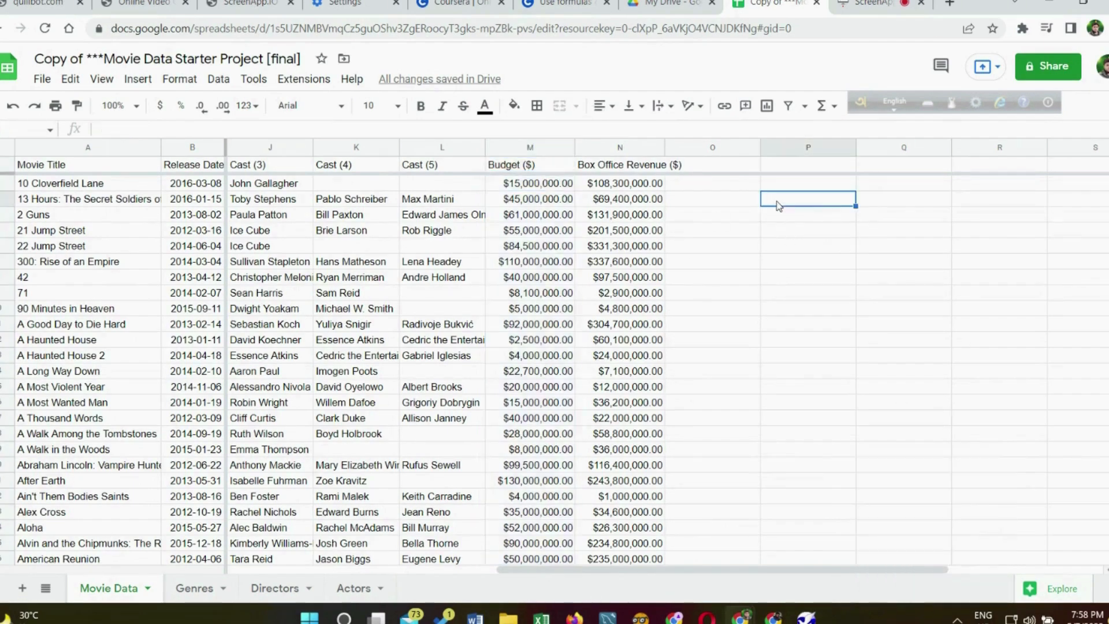
{"action": "left_click", "coordinate": [534, 148]}
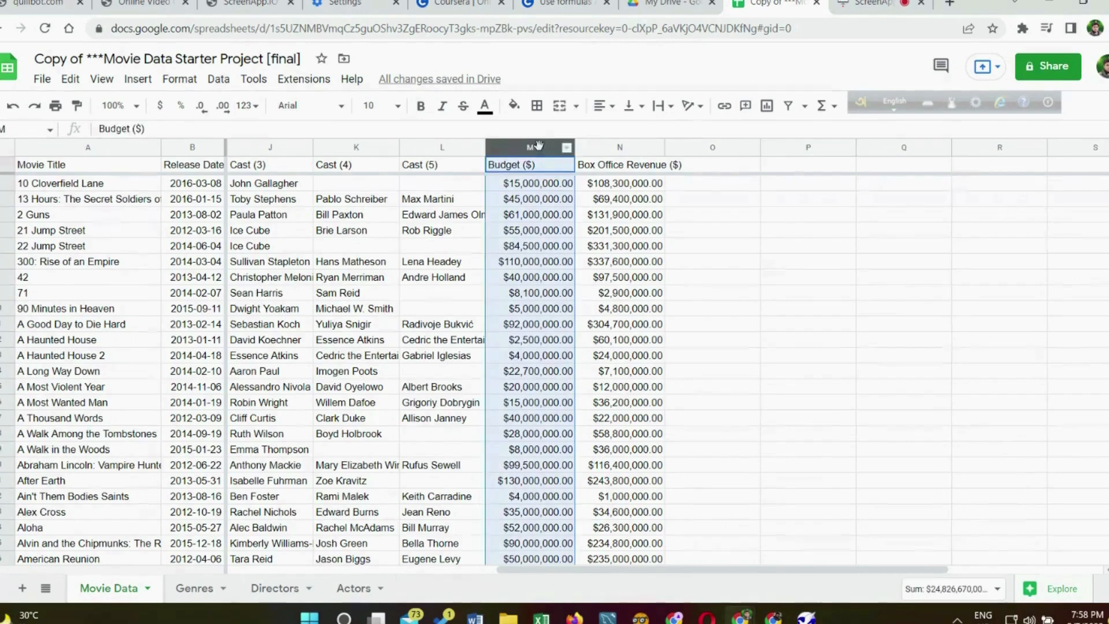
{"action": "left_click", "coordinate": [641, 186]}
{"action": "left_click", "coordinate": [530, 147]}
{"action": "left_click", "coordinate": [993, 588]}
{"action": "left_click", "coordinate": [1003, 595]}
{"action": "left_click", "coordinate": [1004, 594]}
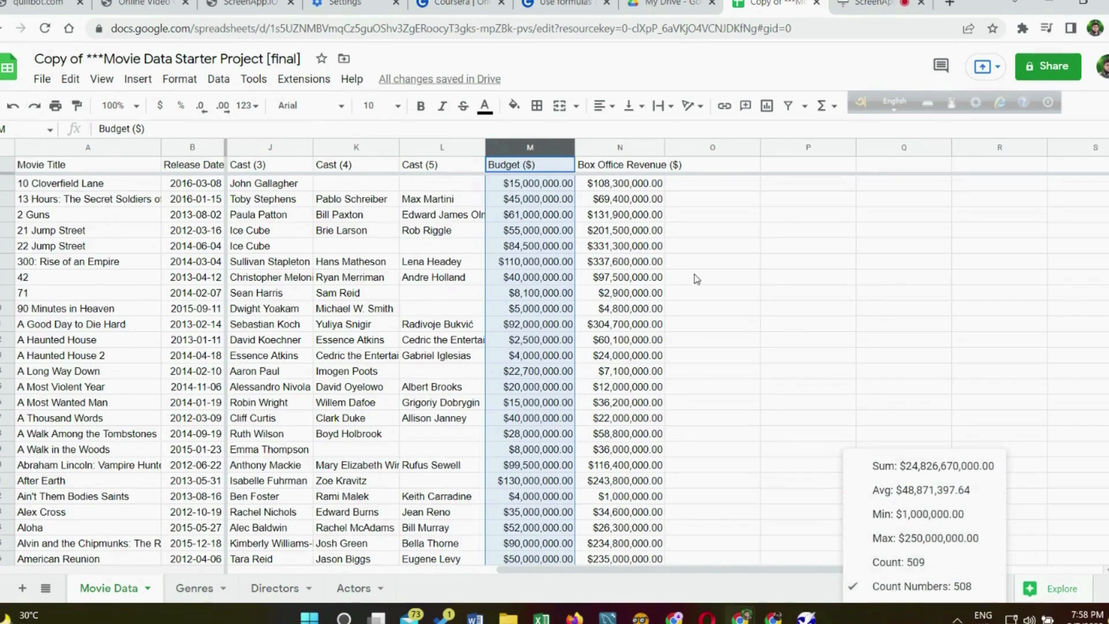
{"action": "left_click", "coordinate": [564, 186]}
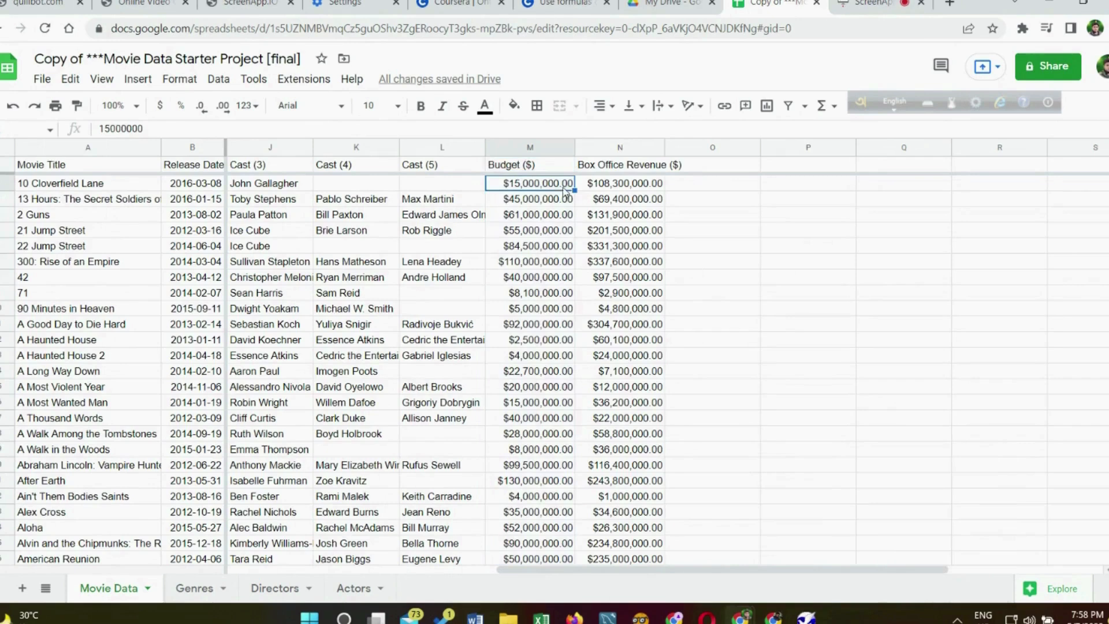
Step: Total the Budget ($) values in cell Q5, beside the Sum label, with the formula =Sum(M2:M509)
{"action": "left_click", "coordinate": [776, 201]}
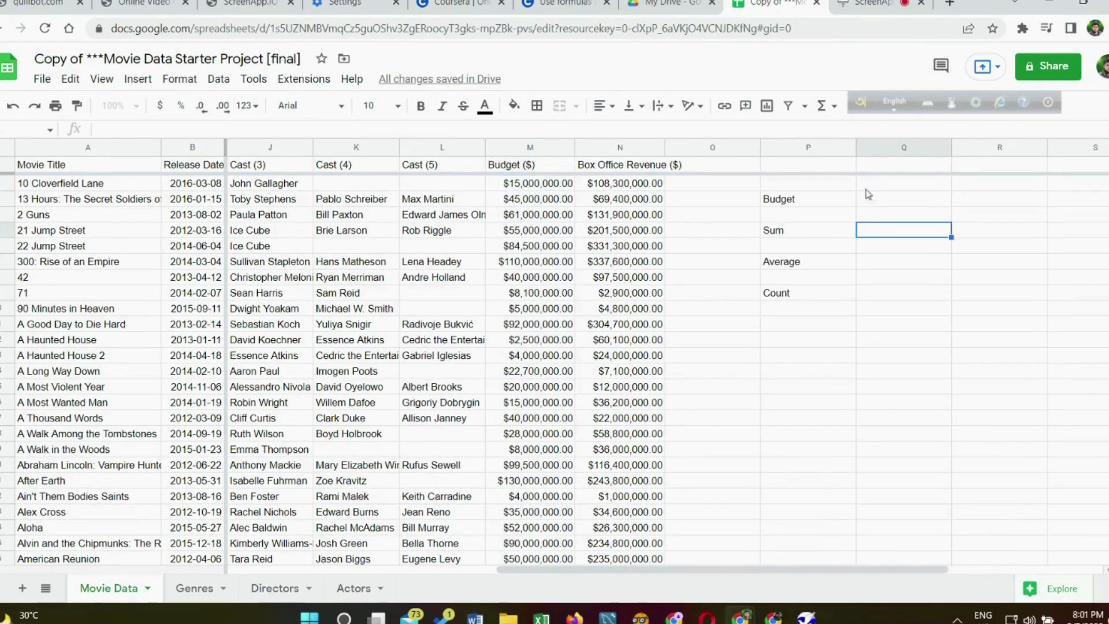
{"action": "type", "text": "="}
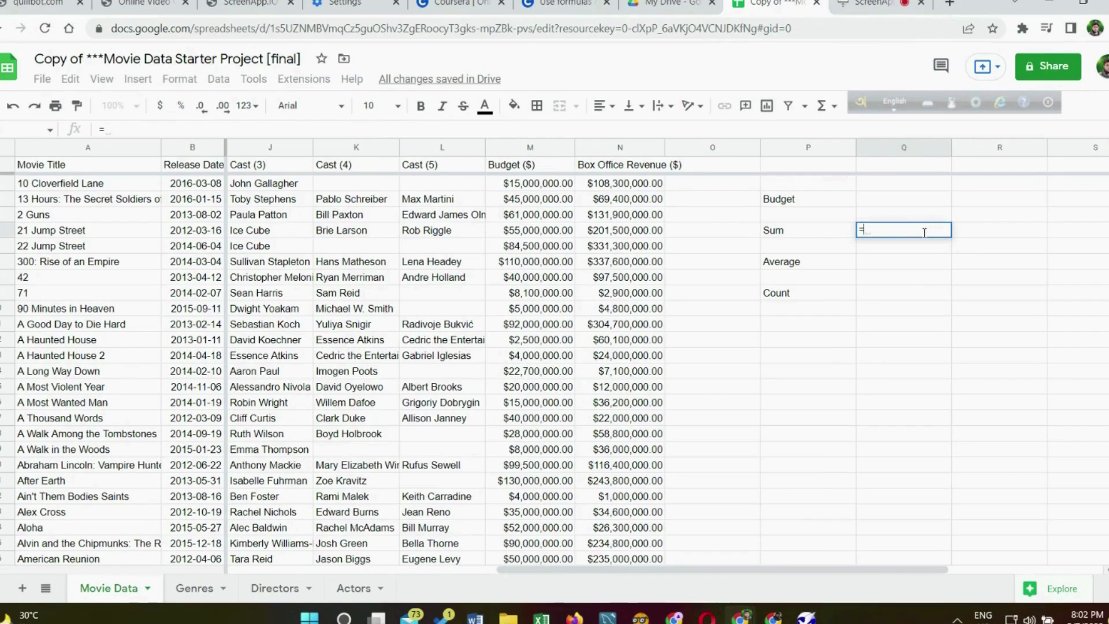
{"action": "type", "text": "Sum"}
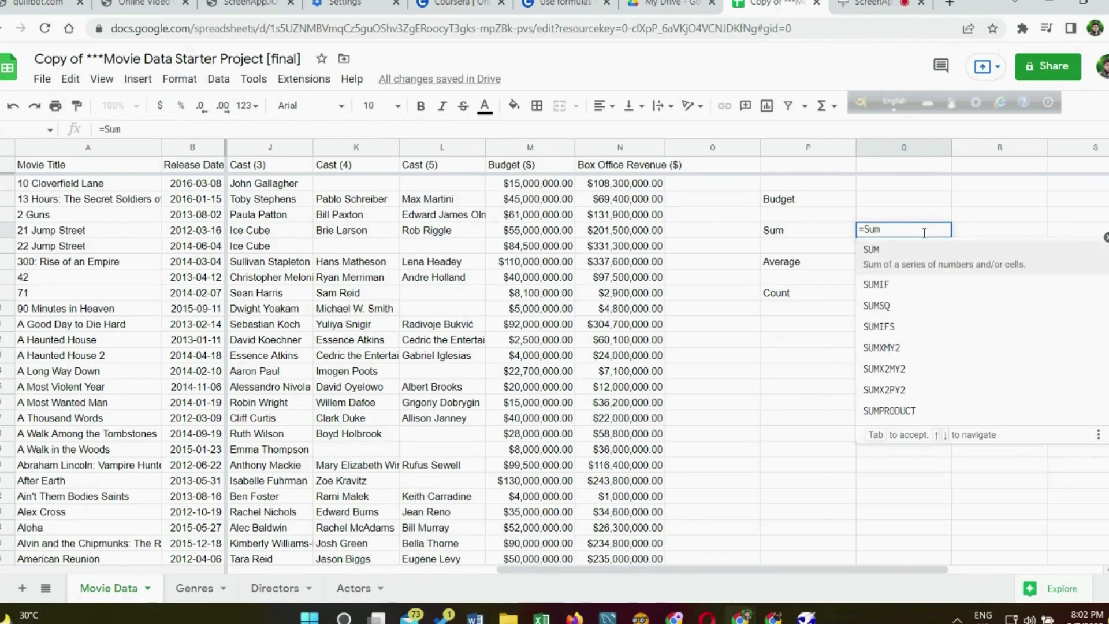
{"action": "type", "text": ")"}
{"action": "key", "text": "BackSpace"}
{"action": "type", "text": "("}
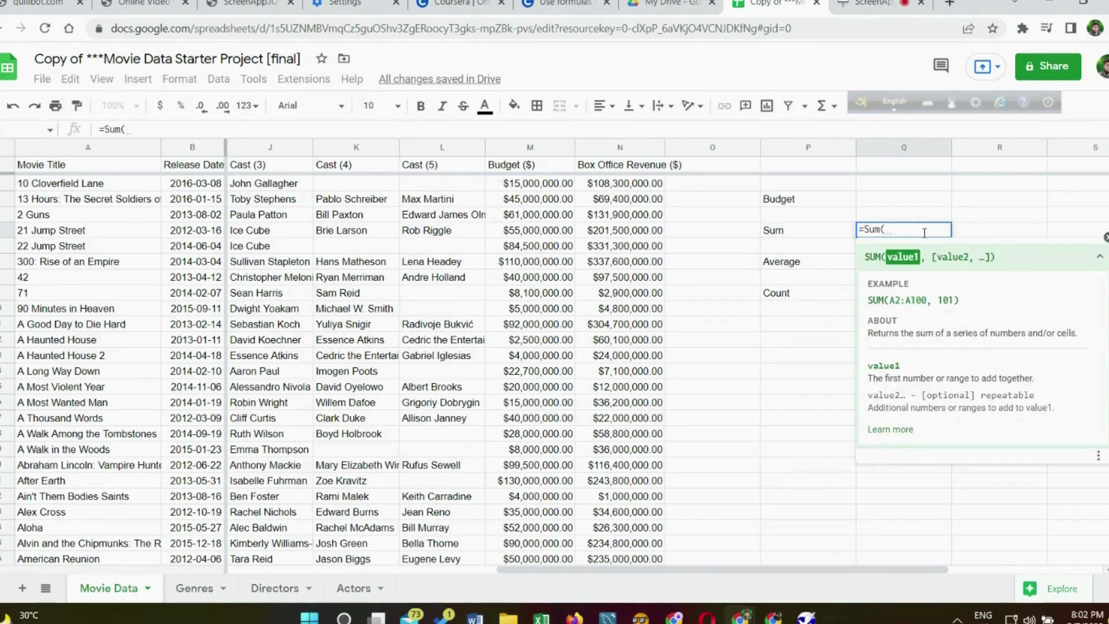
{"action": "type", "text": "M"}
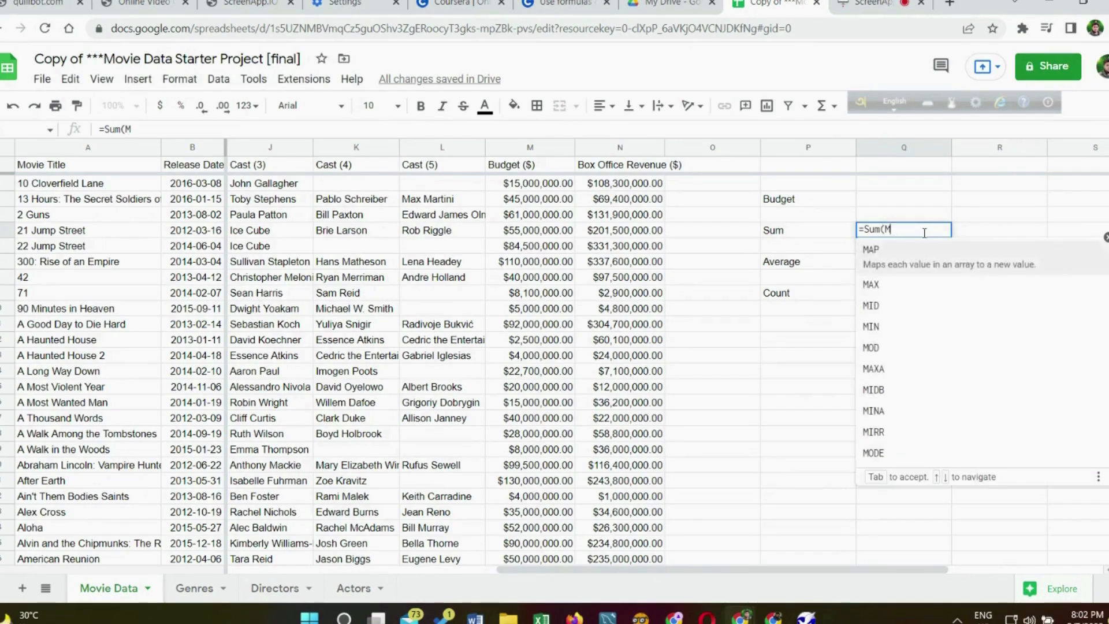
{"action": "type", "text": "2"}
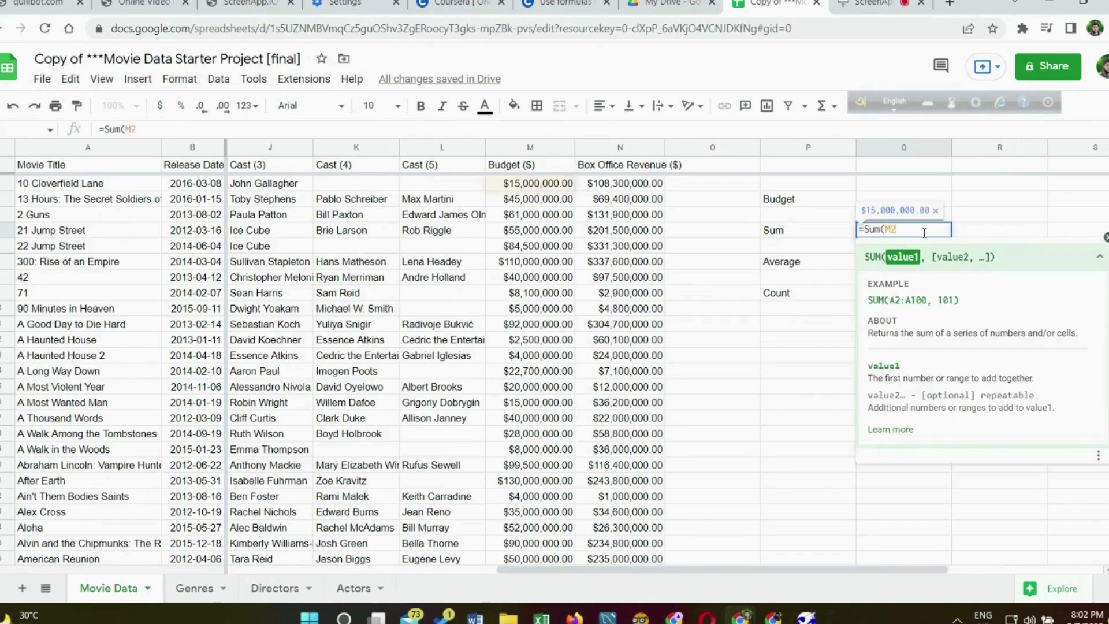
{"action": "type", "text": ":"}
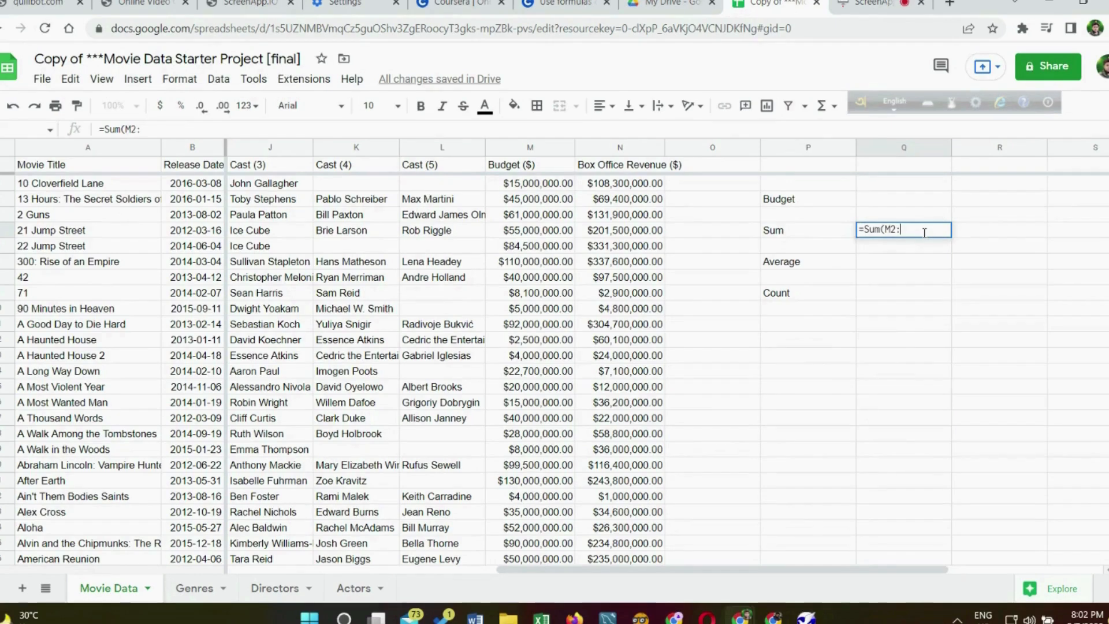
{"action": "type", "text": "M10"}
{"action": "key", "text": "BackSpace"}
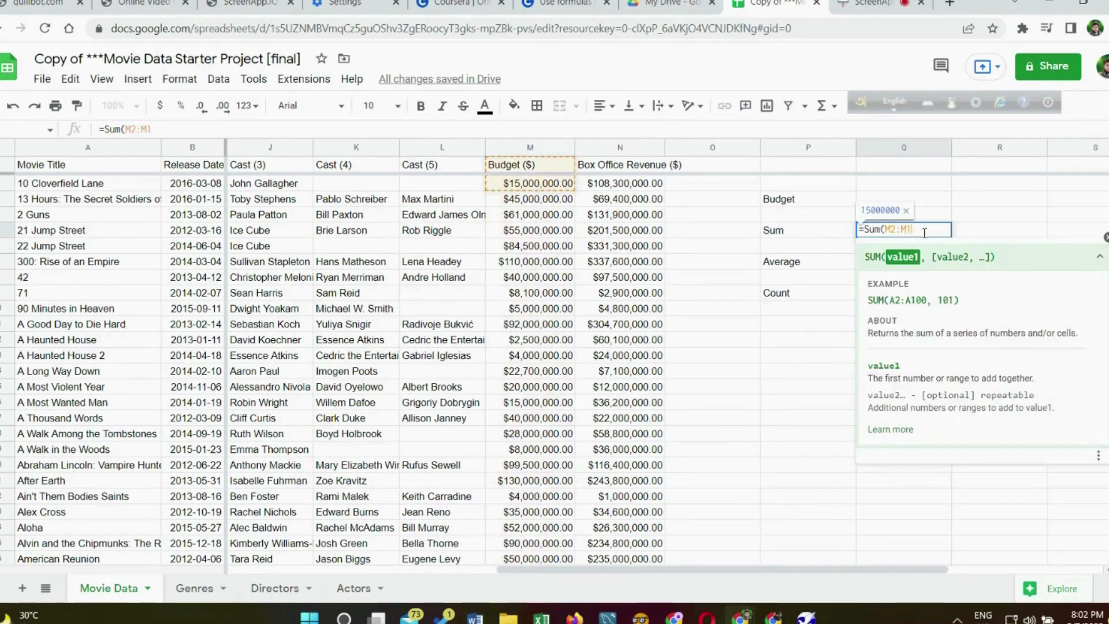
{"action": "key", "text": "BackSpace"}
{"action": "type", "text": "509"}
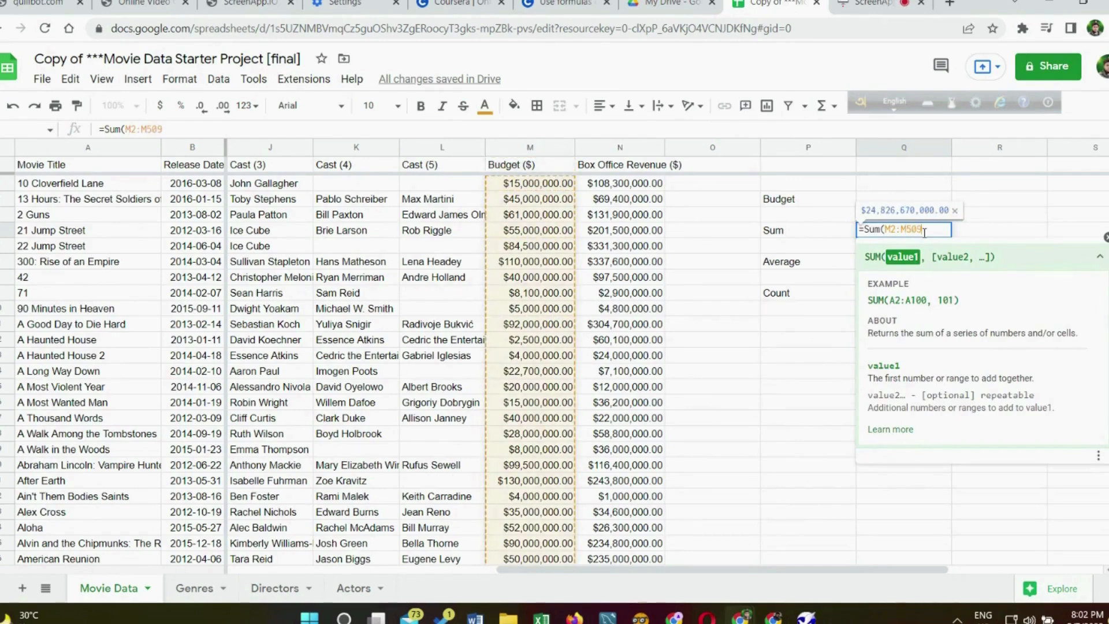
{"action": "type", "text": ")"}
{"action": "key", "text": "Return"}
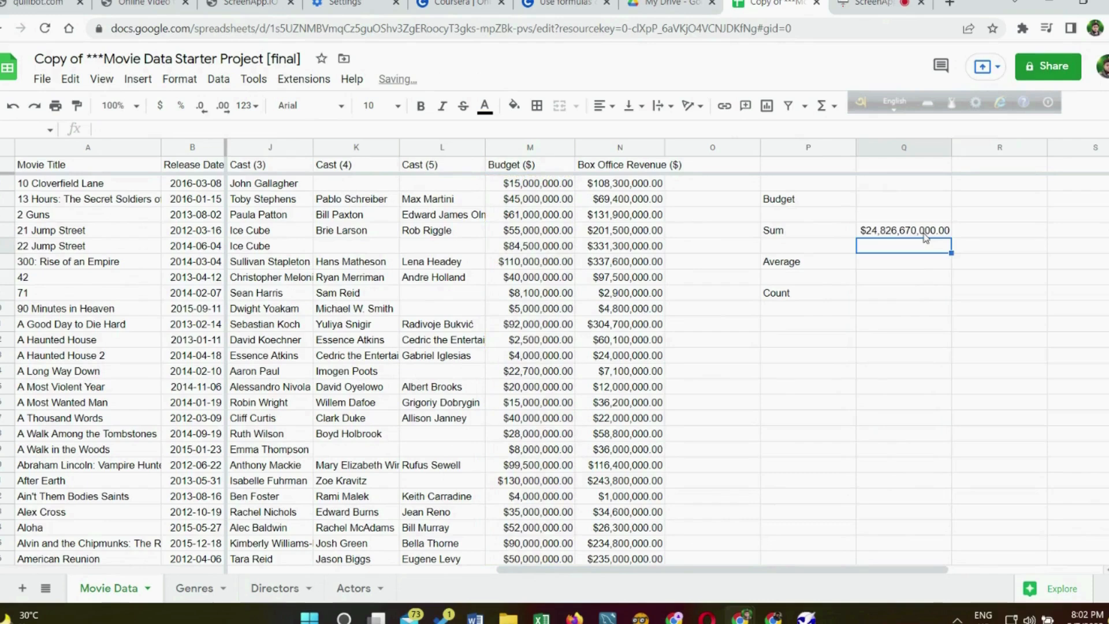
Step: Calculate the average budget in cell Q7, beside the Average label, with the suggested formula =AVERAGE(M2:M509)
{"action": "left_click", "coordinate": [885, 266]}
{"action": "type", "text": "="}
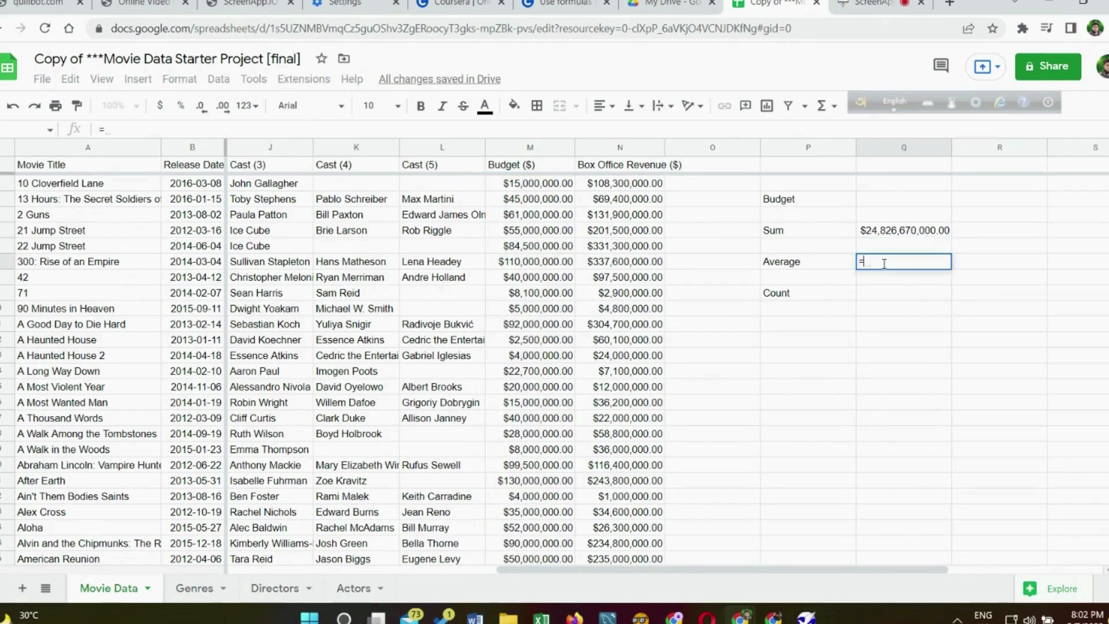
{"action": "type", "text": "Avera"}
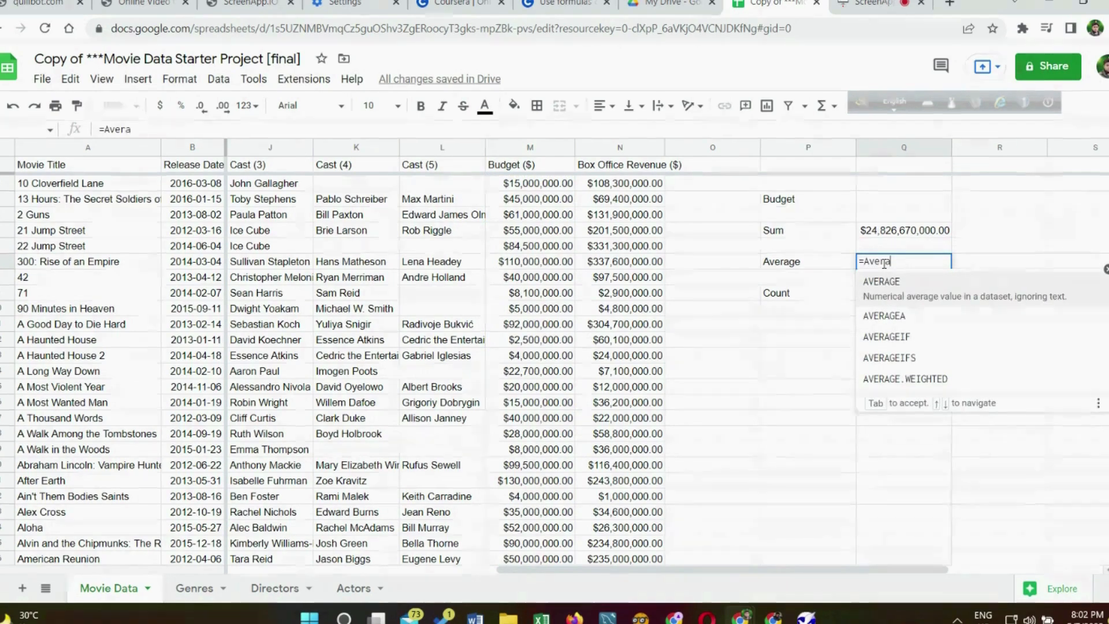
{"action": "left_click", "coordinate": [939, 283]}
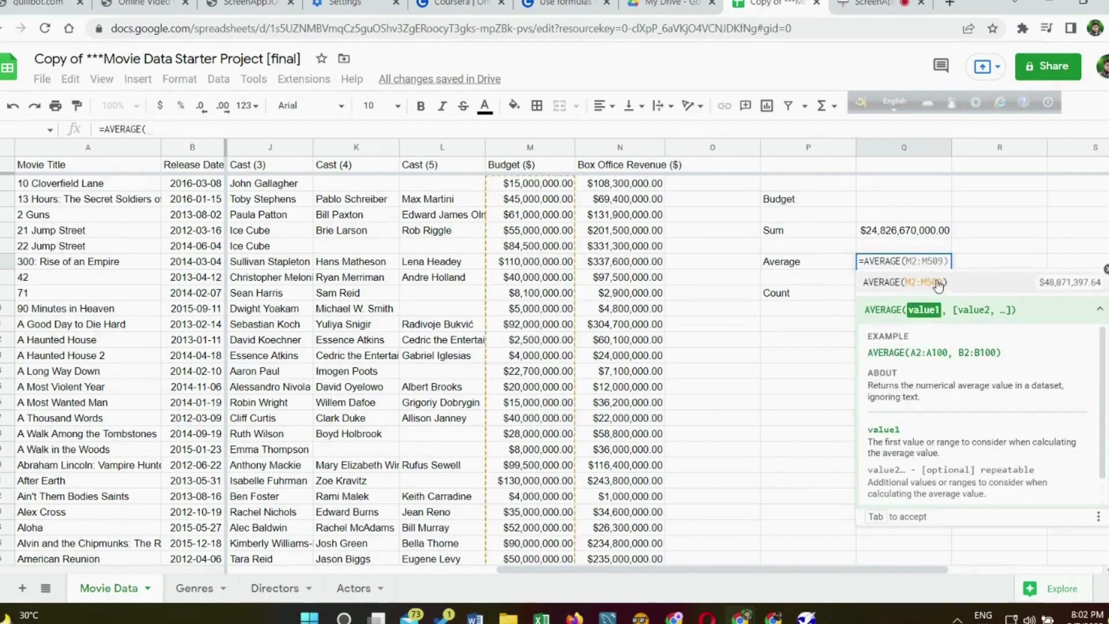
{"action": "left_click", "coordinate": [939, 283]}
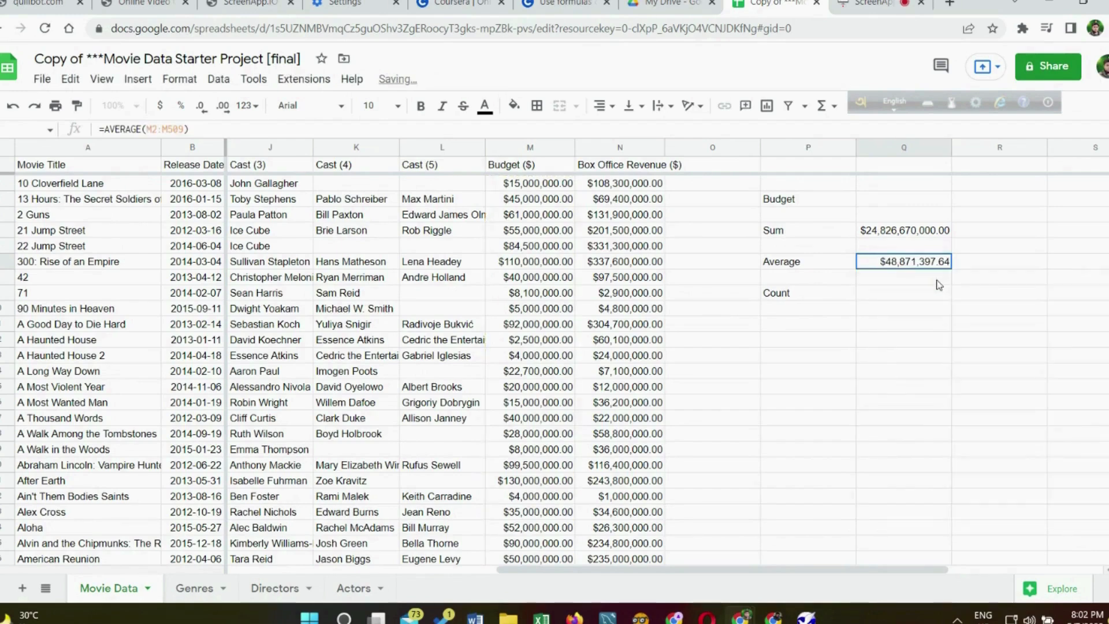
Step: Count the budget entries in cell Q9, beside the Count label, with the suggested formula =COUNT(M2:M509)
{"action": "left_click", "coordinate": [907, 292]}
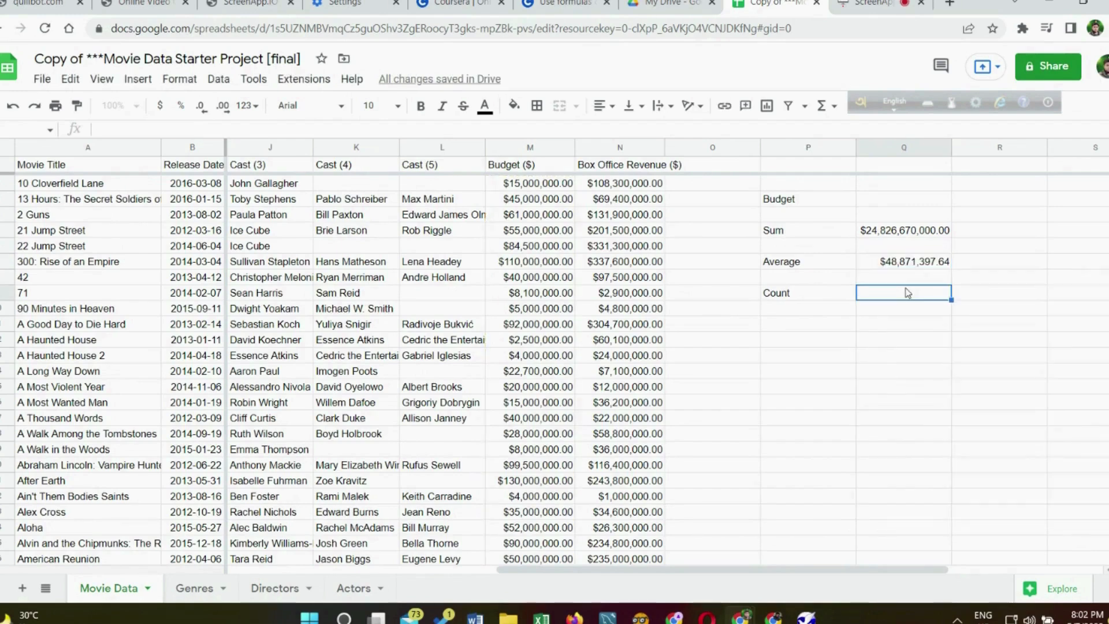
{"action": "type", "text": "="}
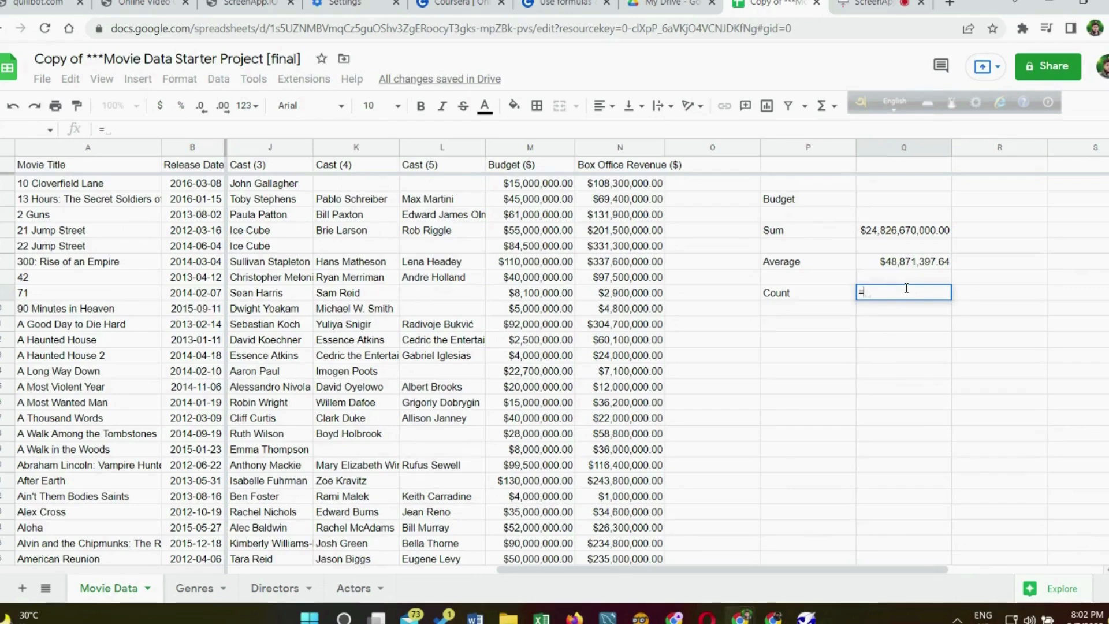
{"action": "type", "text": "Count"}
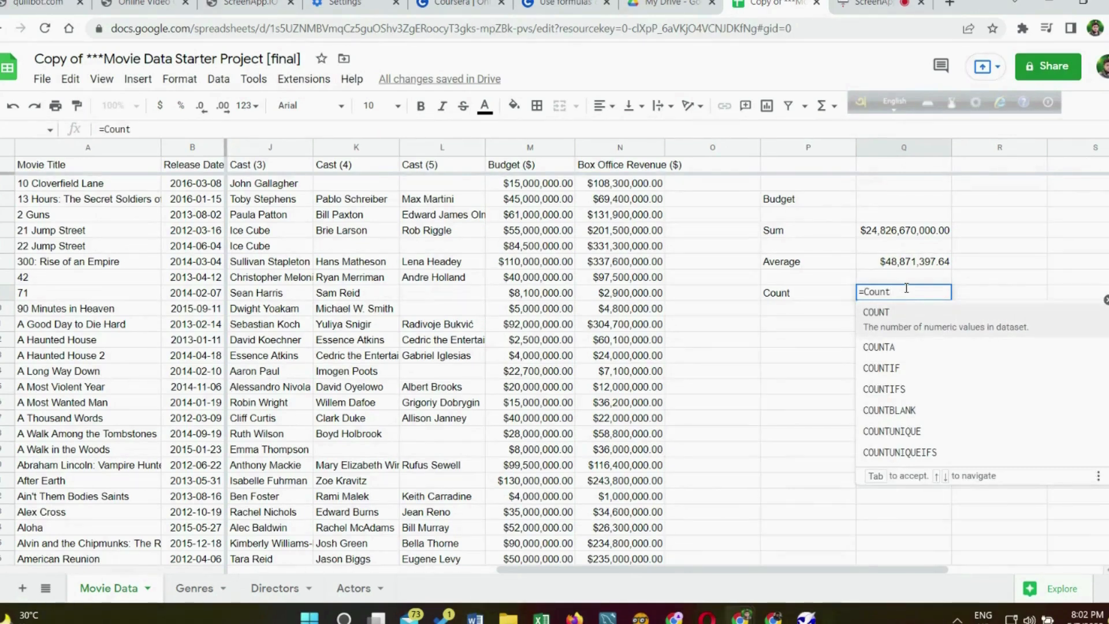
{"action": "type", "text": "("}
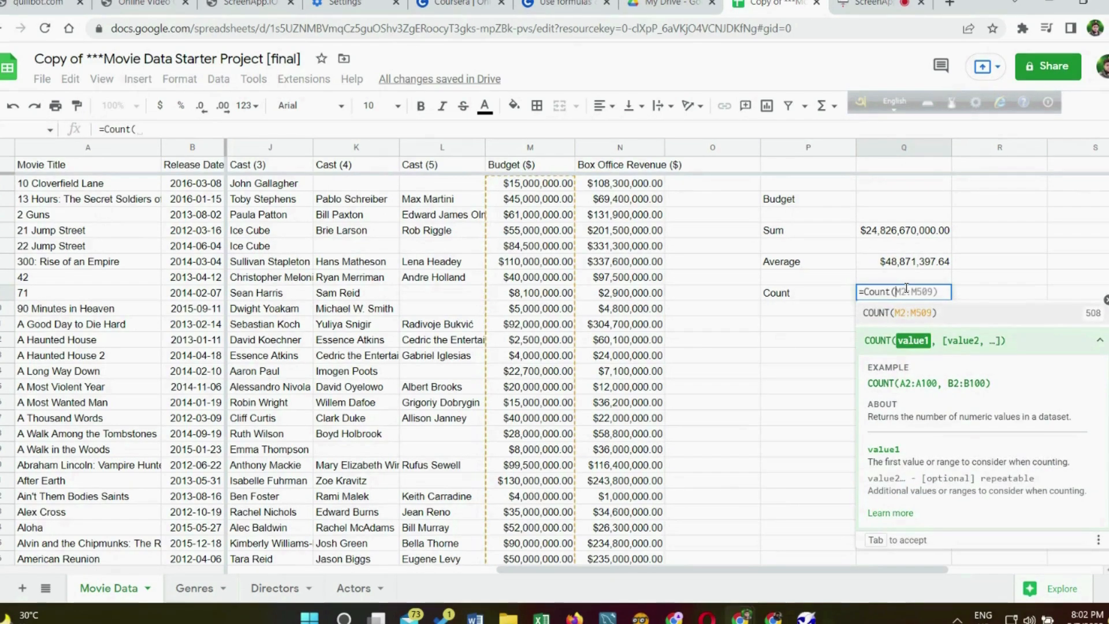
{"action": "key", "text": "Tab"}
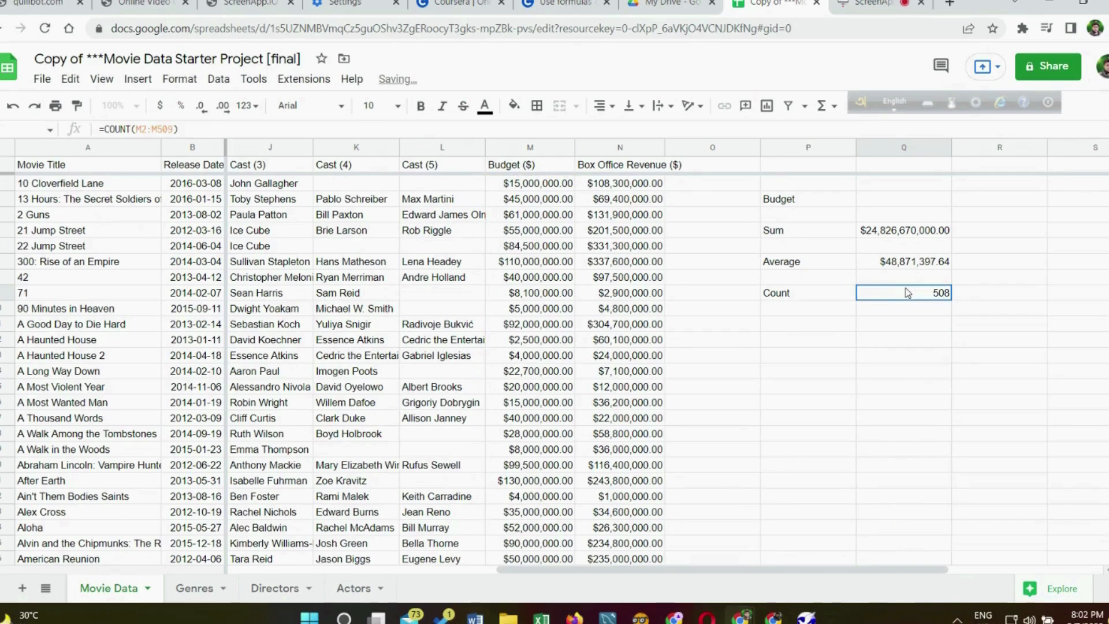
{"action": "type", "text": "=Coun"}
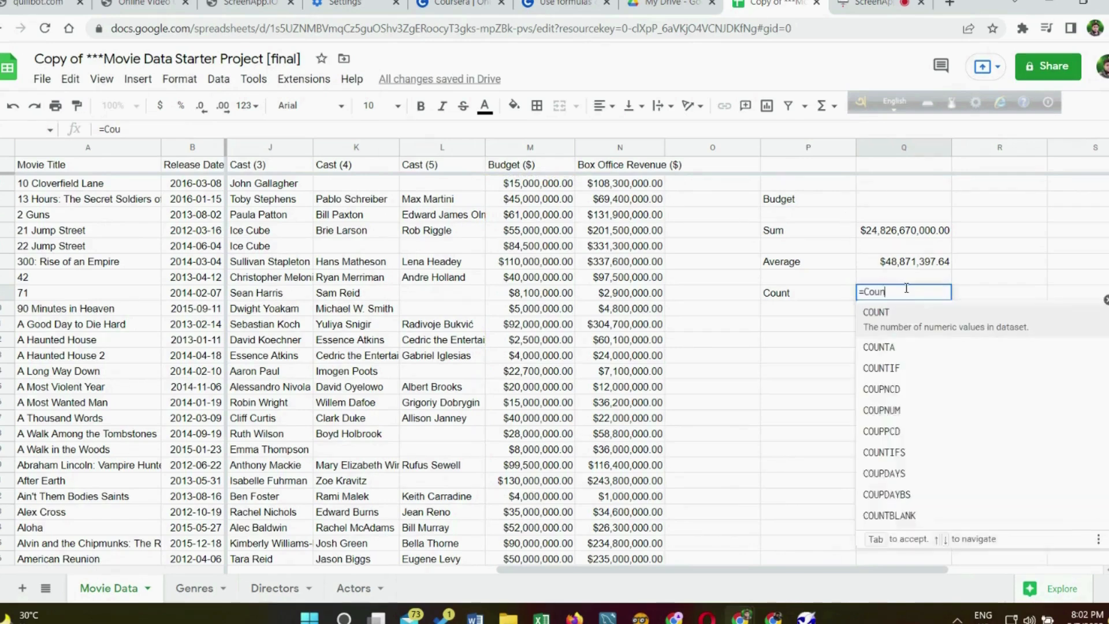
{"action": "type", "text": "t"}
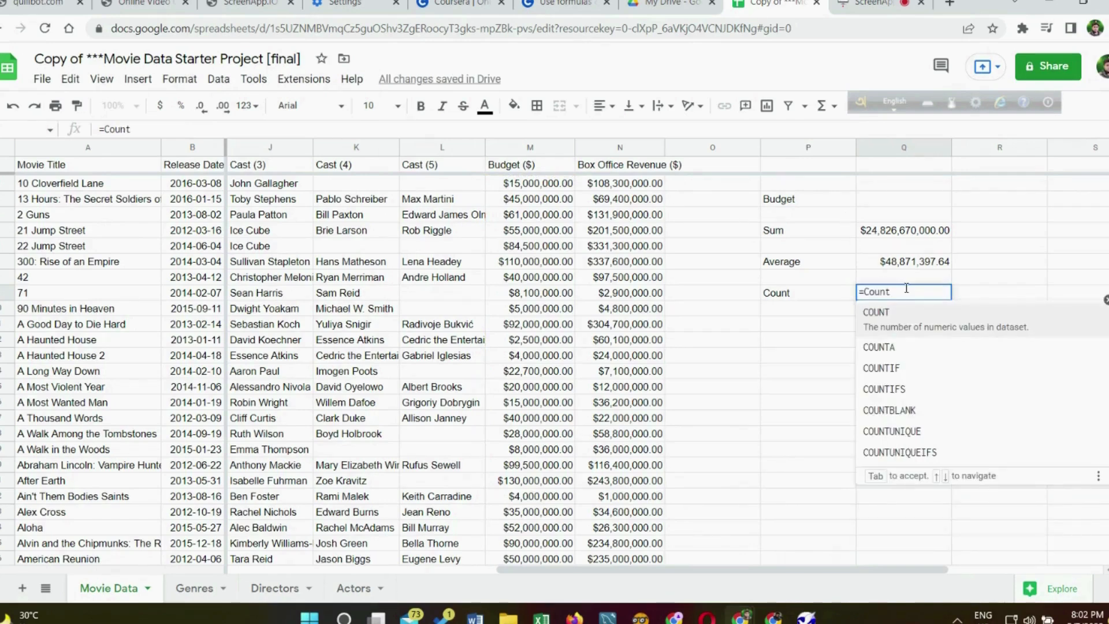
{"action": "type", "text": "("}
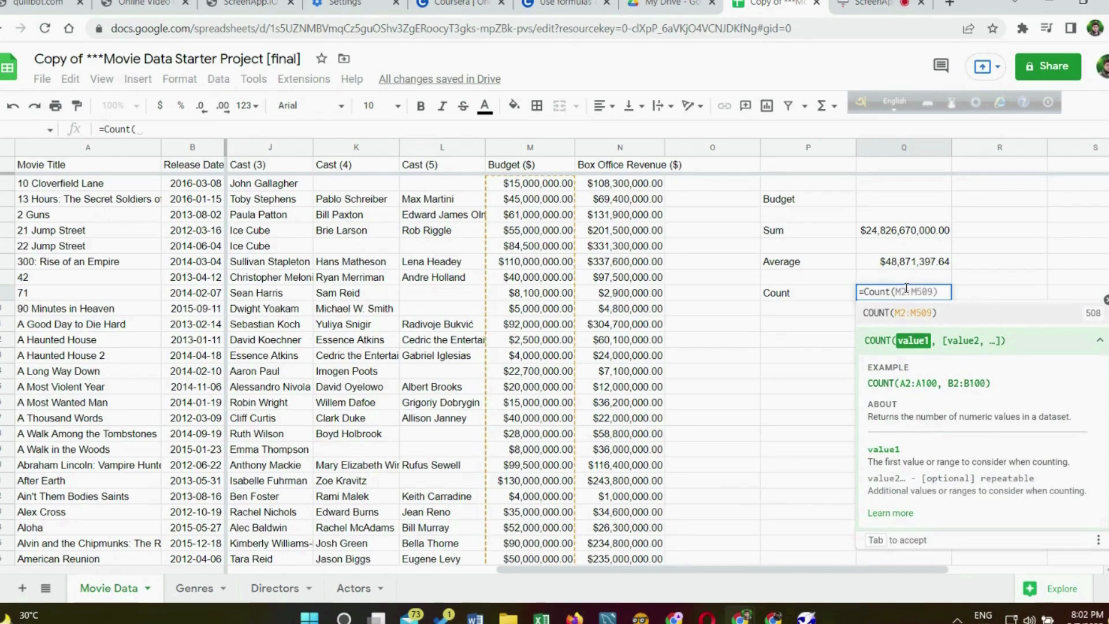
{"action": "key", "text": "Tab"}
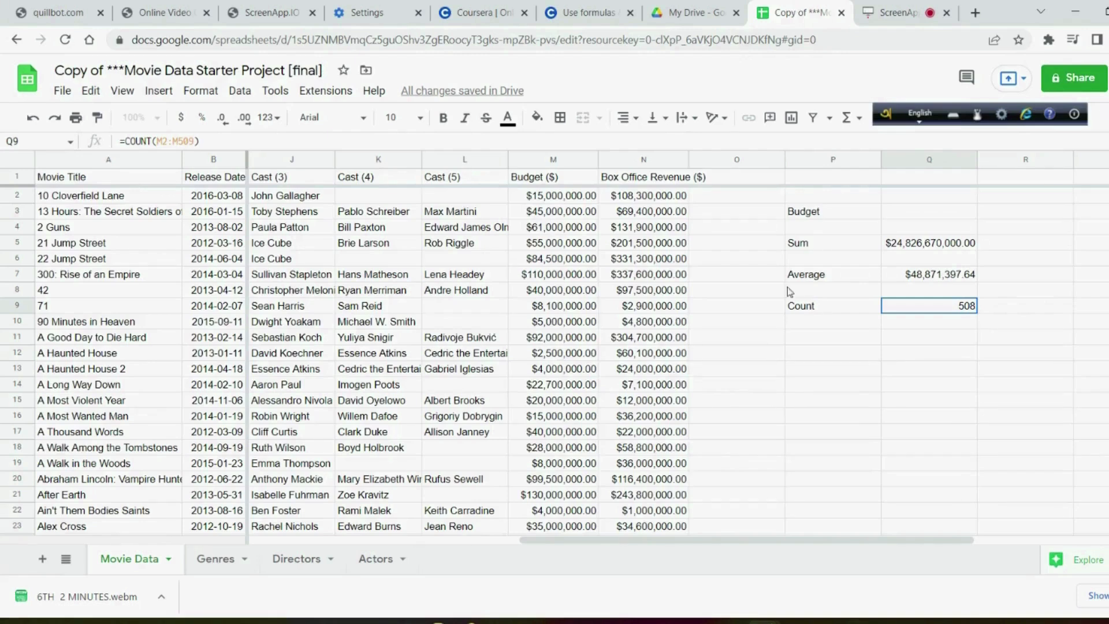
Step: Add the labels MIN in cell P11 and Max in cell P13 below the Count label
{"action": "left_click", "coordinate": [822, 339]}
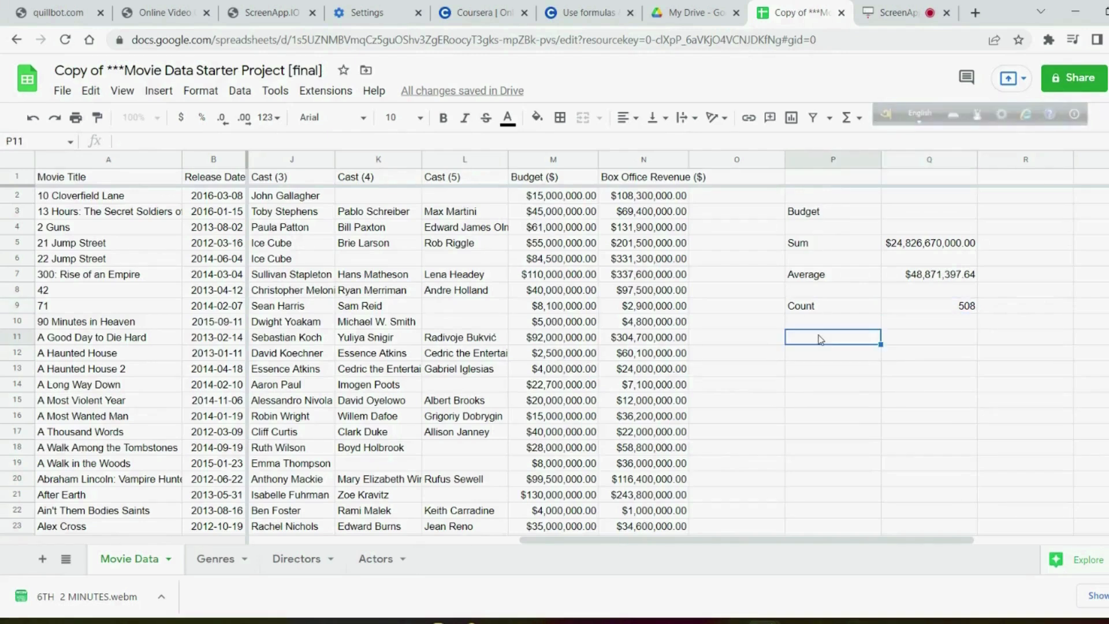
{"action": "type", "text": "MIN"}
{"action": "left_click", "coordinate": [807, 371]}
{"action": "type", "text": "M"}
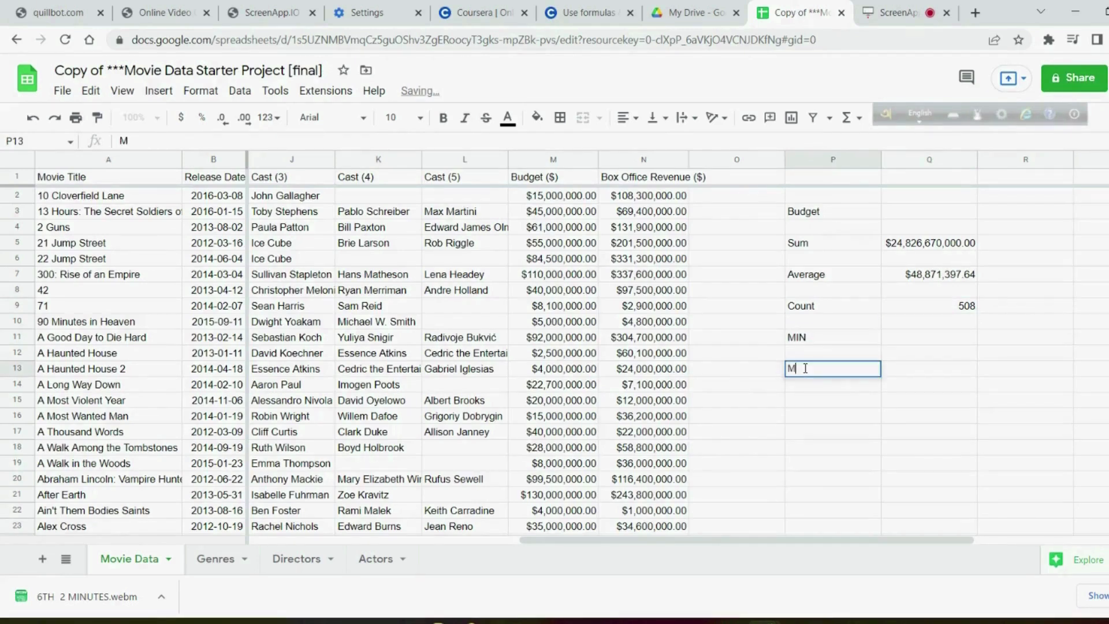
{"action": "type", "text": "ax"}
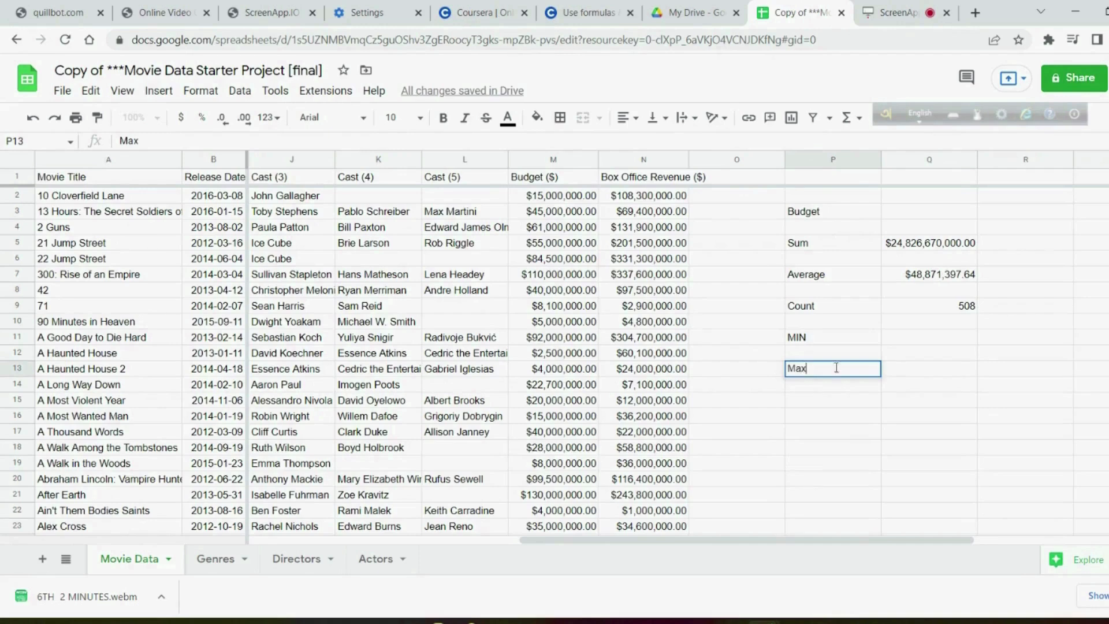
Step: Calculate the smallest budget in cell Q11, beside the MIN label, with the formula =MIN(M2:M509)
{"action": "left_click", "coordinate": [900, 342]}
{"action": "type", "text": "="}
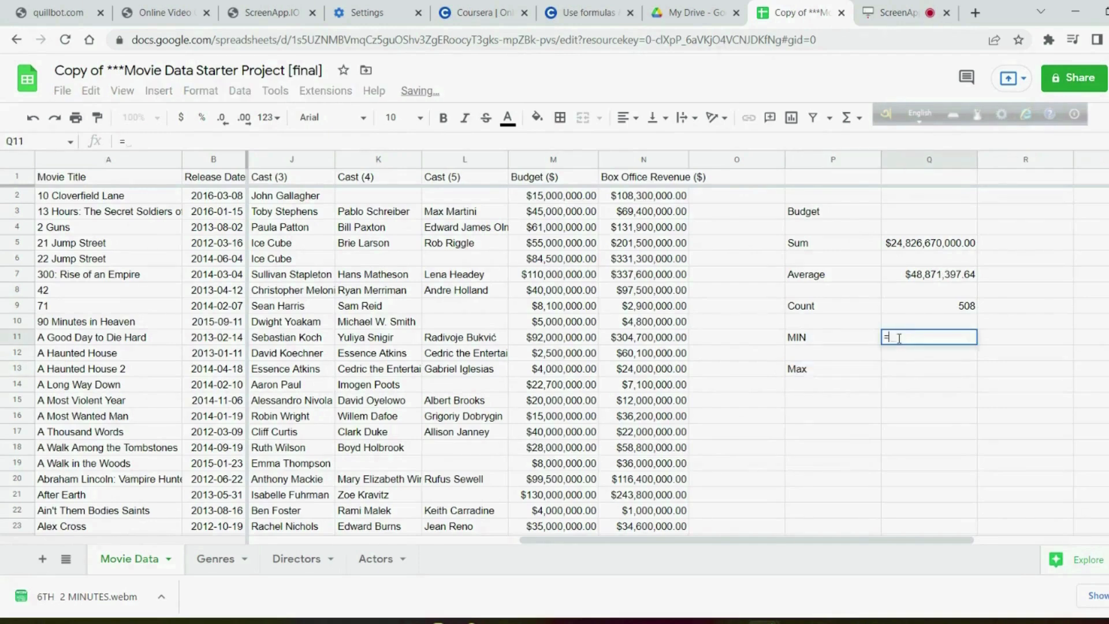
{"action": "type", "text": "M"}
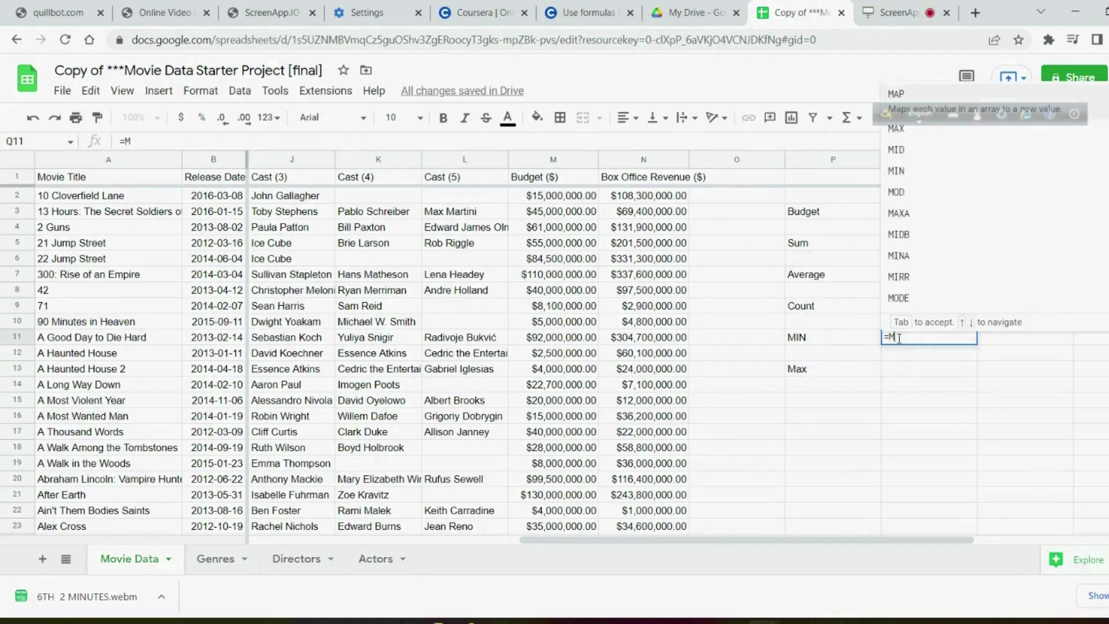
{"action": "type", "text": "i"}
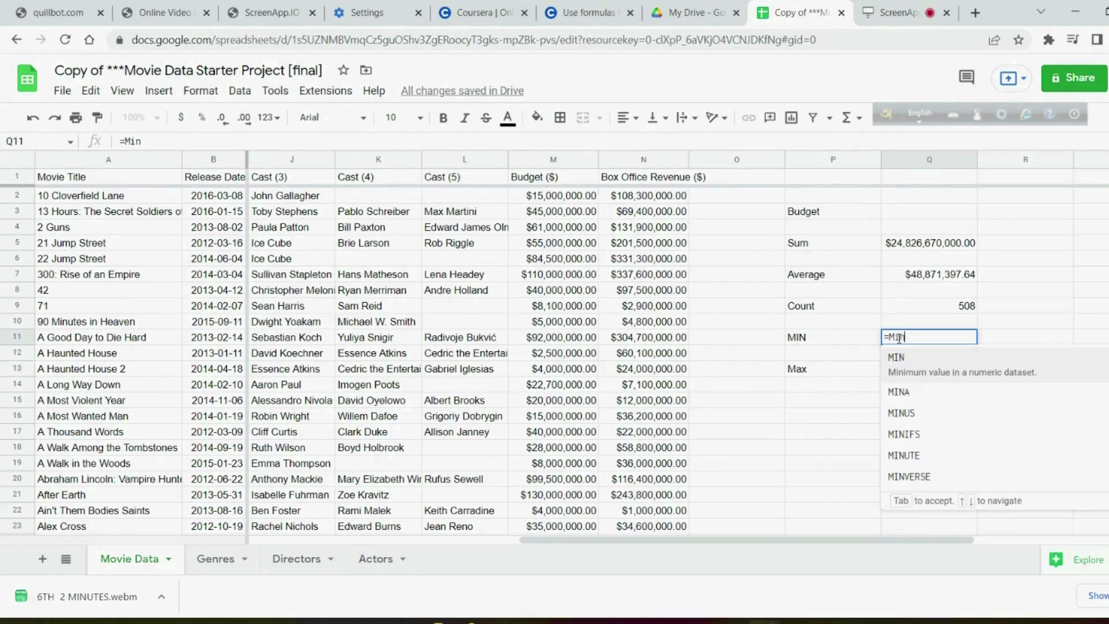
{"action": "type", "text": "n"}
{"action": "left_click", "coordinate": [907, 359]}
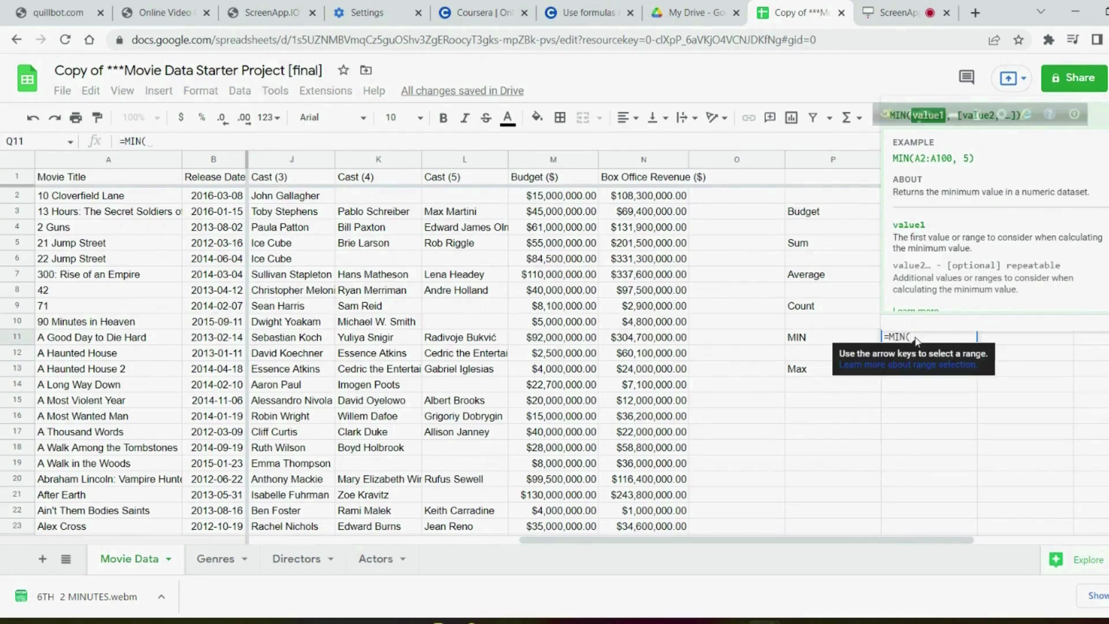
{"action": "type", "text": "M"}
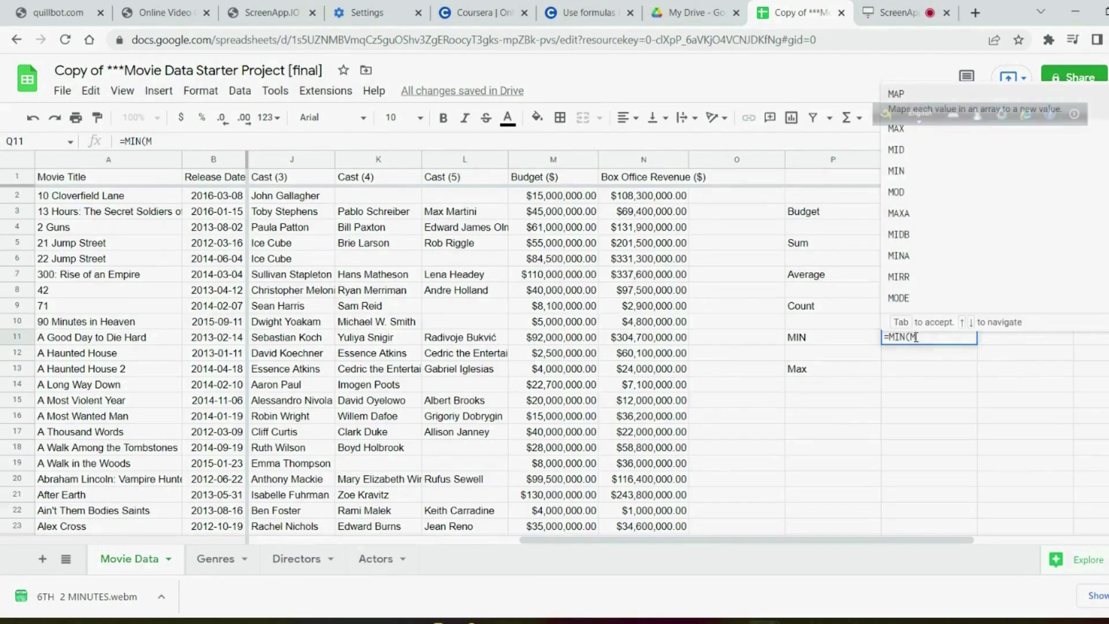
{"action": "type", "text": "2"}
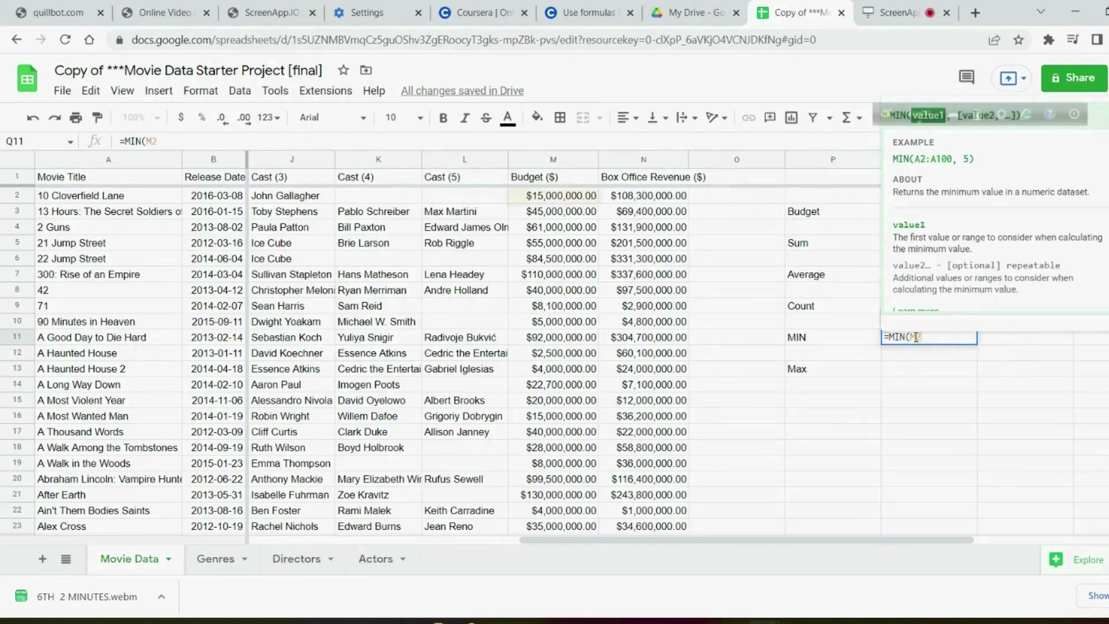
{"action": "type", "text": ":M"}
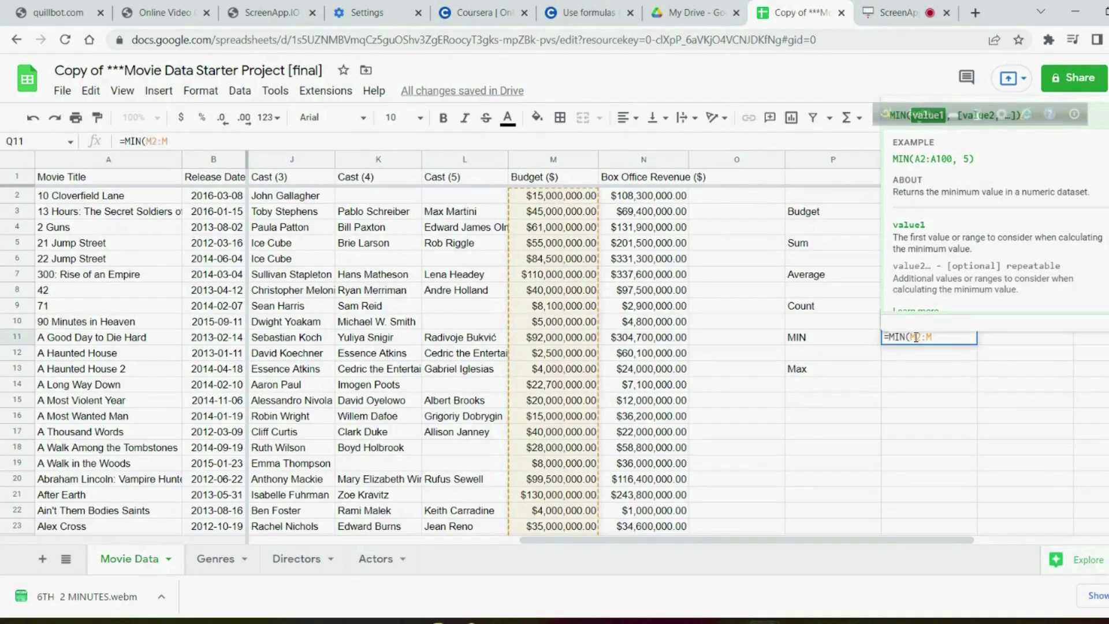
{"action": "type", "text": "509)"}
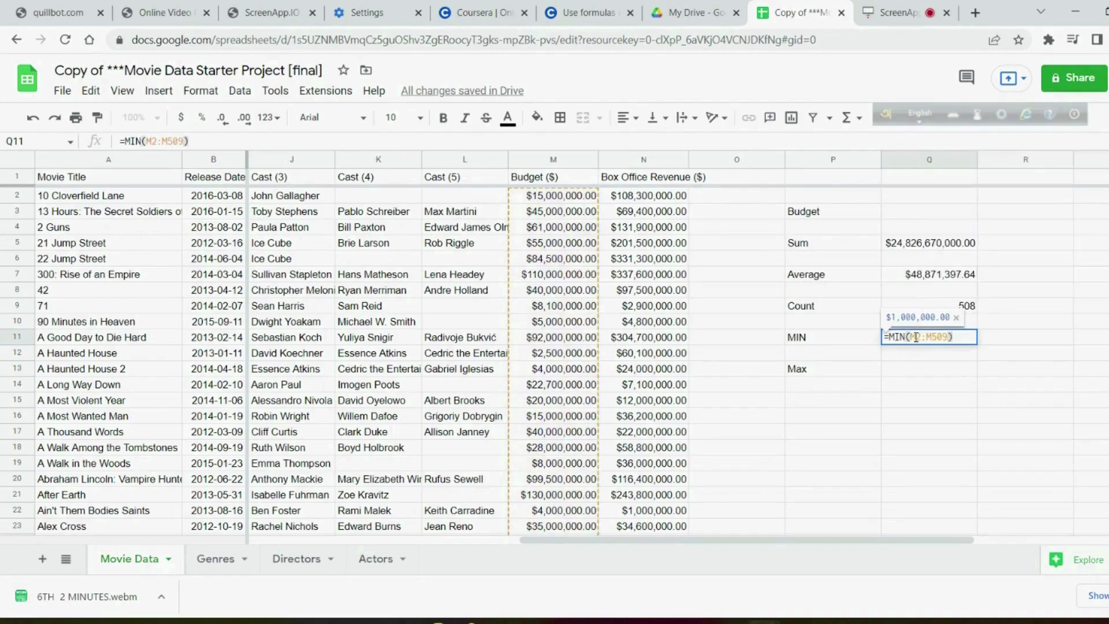
{"action": "key", "text": "Return"}
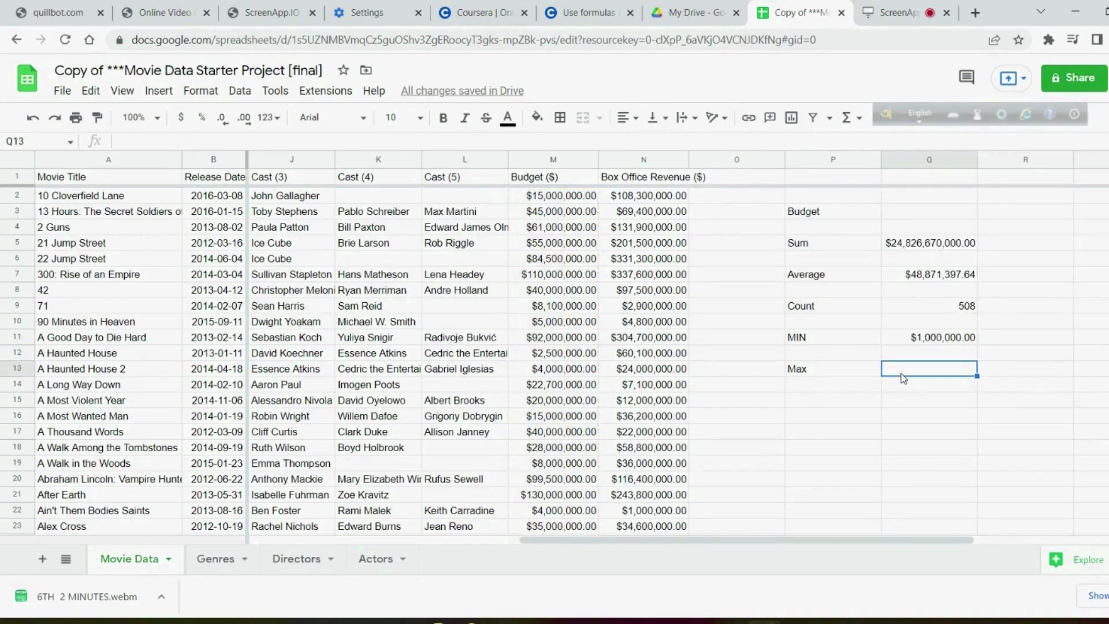
Step: Calculate the largest budget in cell Q13, beside the Max label, with the suggested formula =MAX(M2:M509)
{"action": "type", "text": "=Max"}
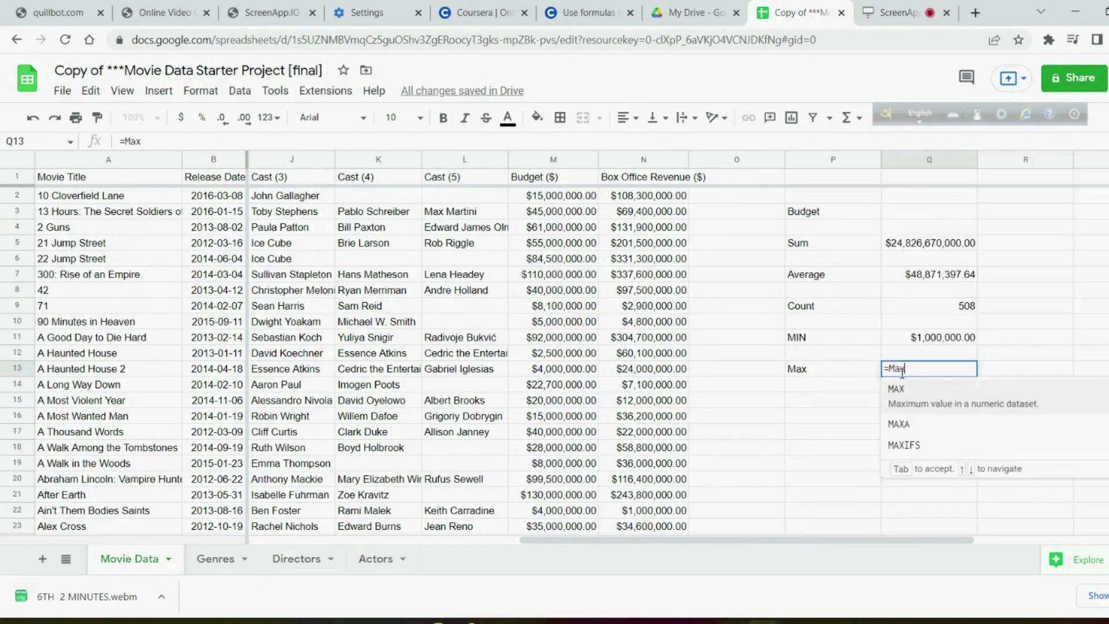
{"action": "key", "text": "Tab"}
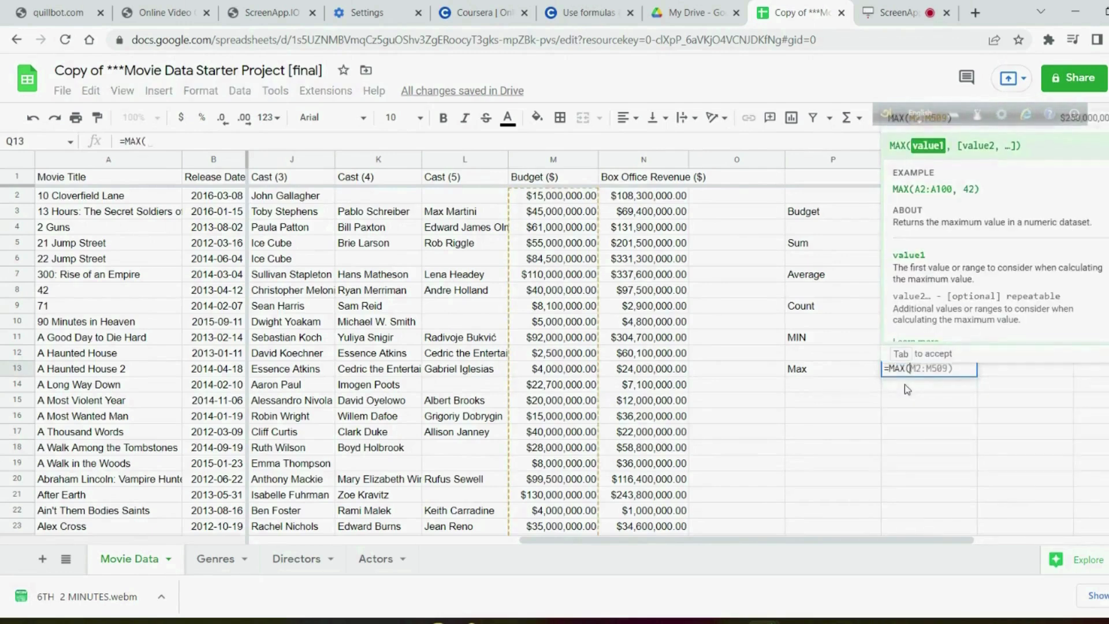
{"action": "type", "text": "M"}
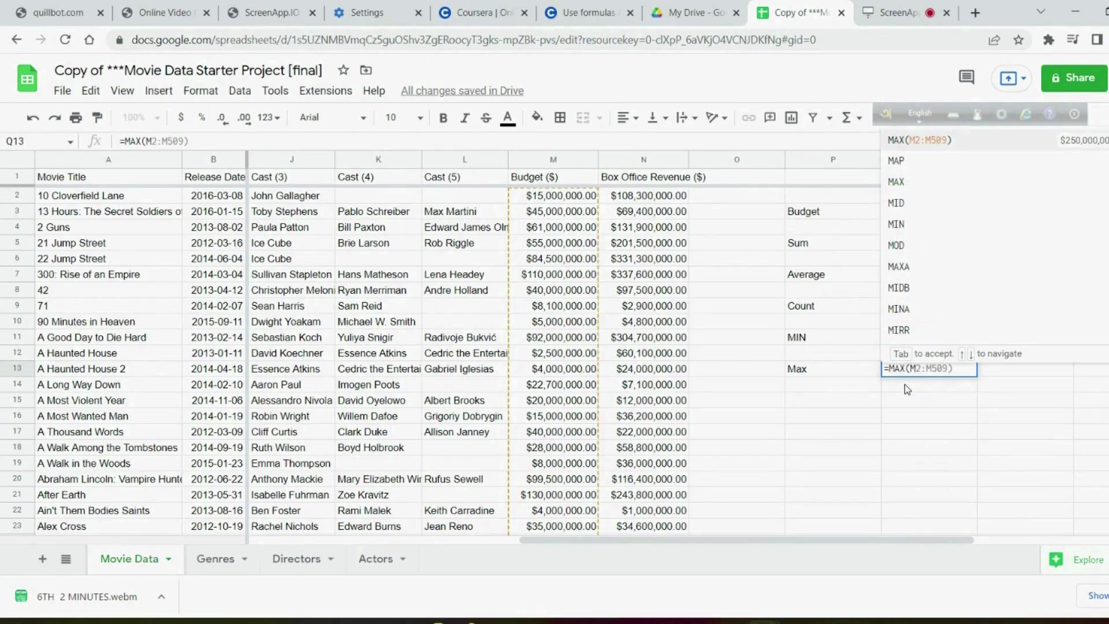
{"action": "type", "text": "2"}
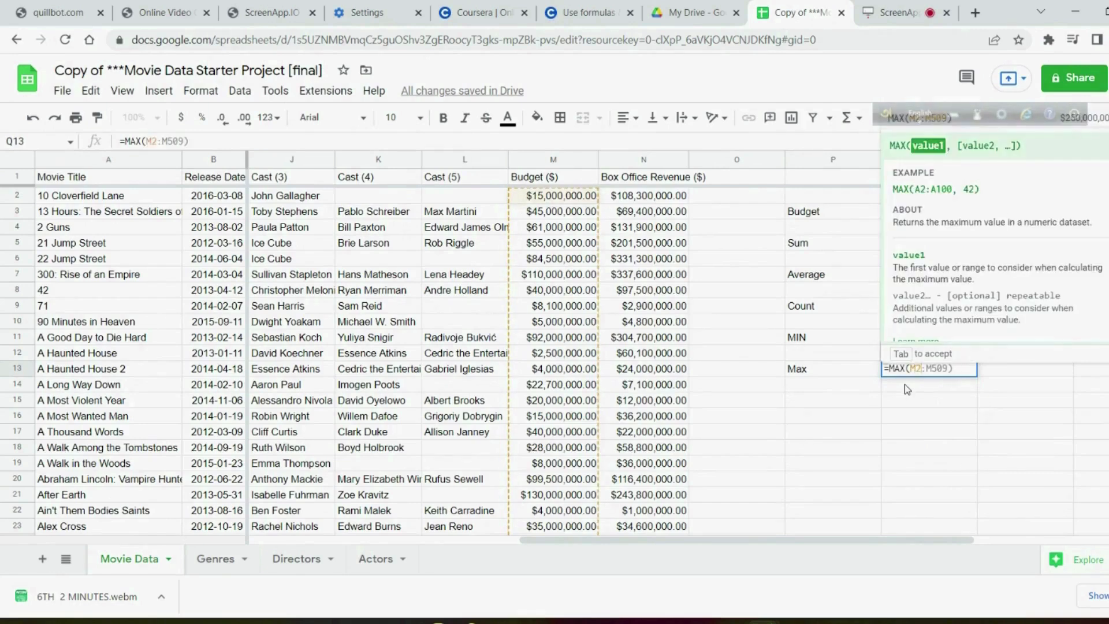
{"action": "type", "text": ":"}
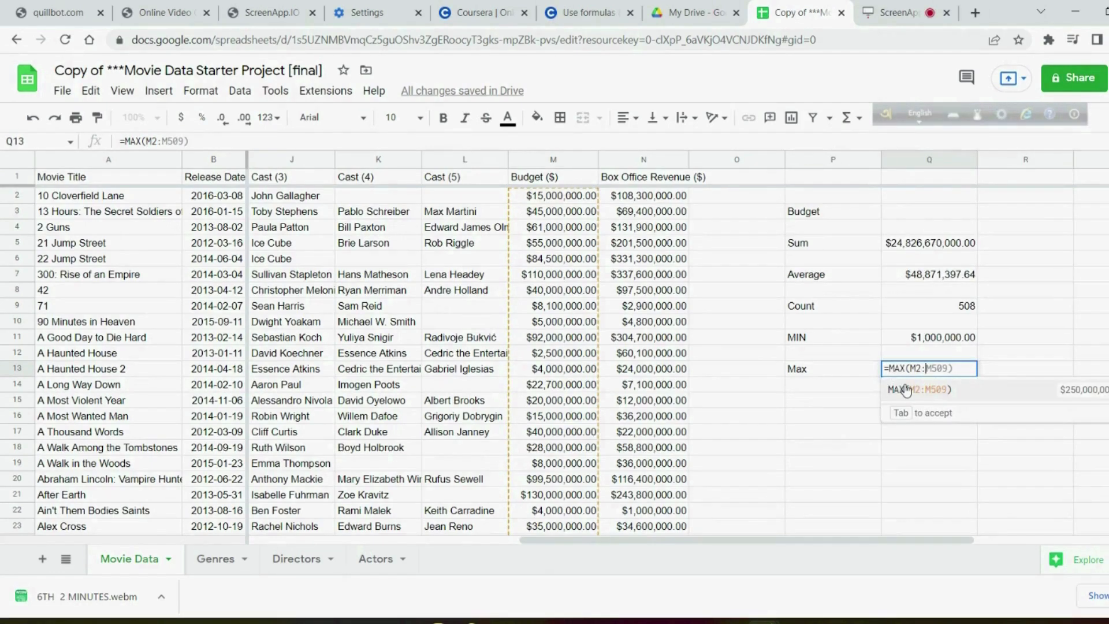
{"action": "left_click", "coordinate": [906, 390]}
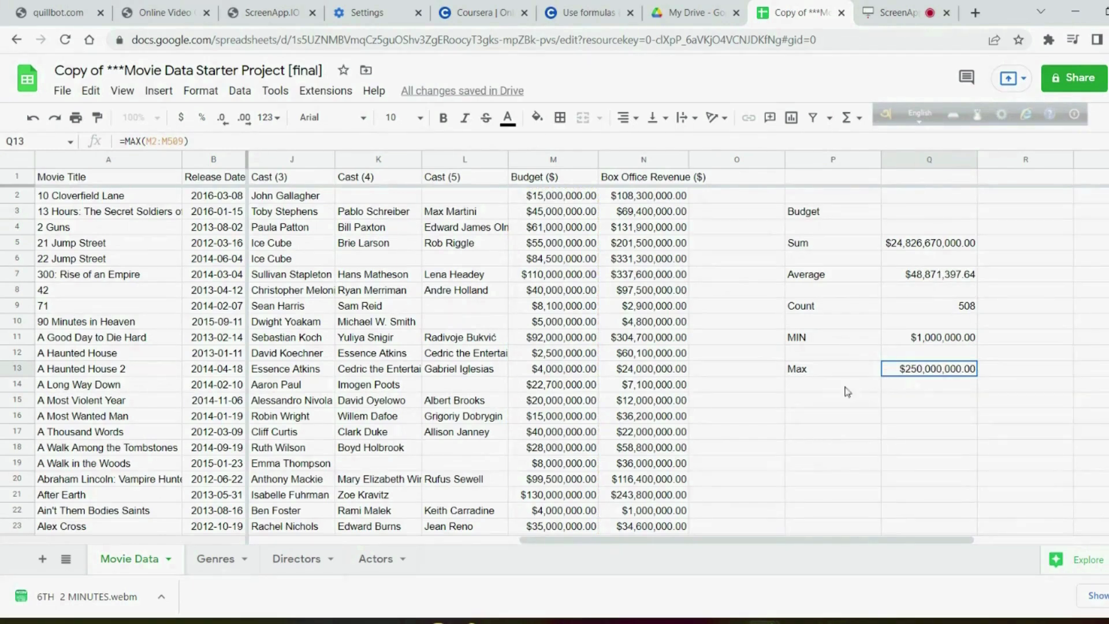
Step: Format the MIN result in cell Q11 with the Currency number format
{"action": "scroll", "coordinate": [900, 372], "scroll_direction": "down", "scroll_amount": 2}
{"action": "scroll", "coordinate": [902, 374], "scroll_direction": "up", "scroll_amount": 2}
{"action": "left_click", "coordinate": [936, 337]}
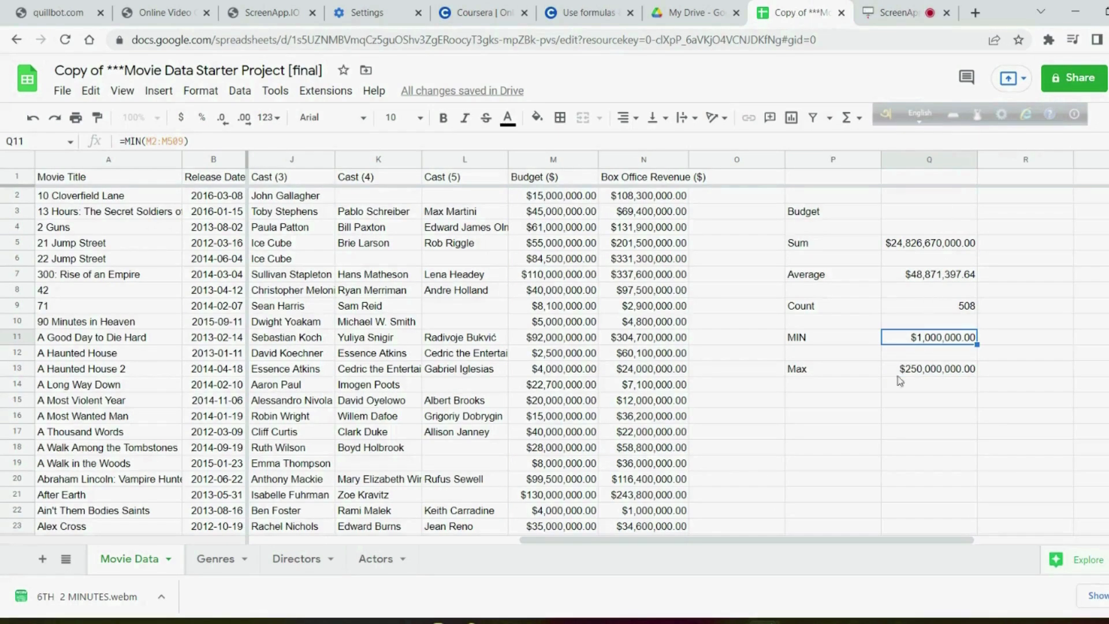
{"action": "left_click", "coordinate": [918, 373]}
{"action": "left_click", "coordinate": [921, 342]}
{"action": "left_click", "coordinate": [206, 94]}
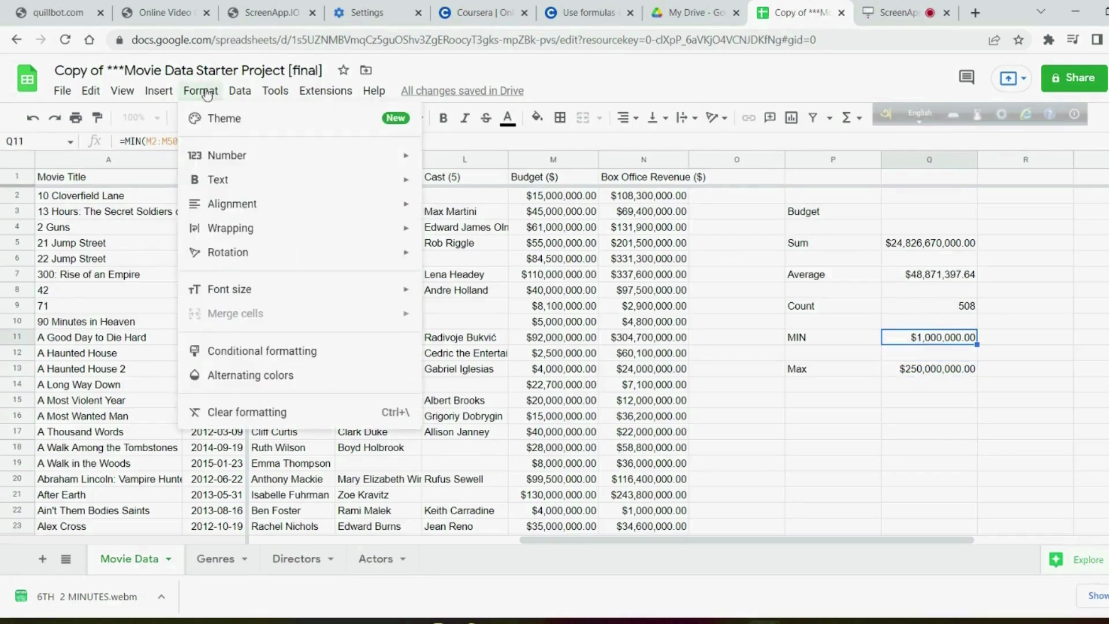
{"action": "mouse_move", "coordinate": [250, 156]}
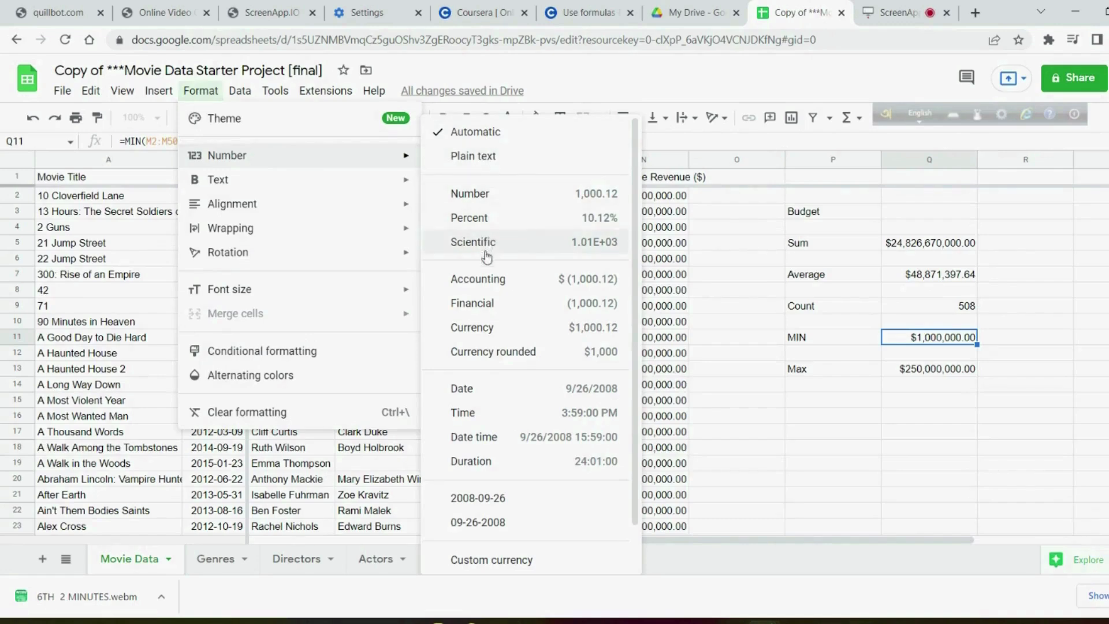
{"action": "left_click", "coordinate": [500, 328]}
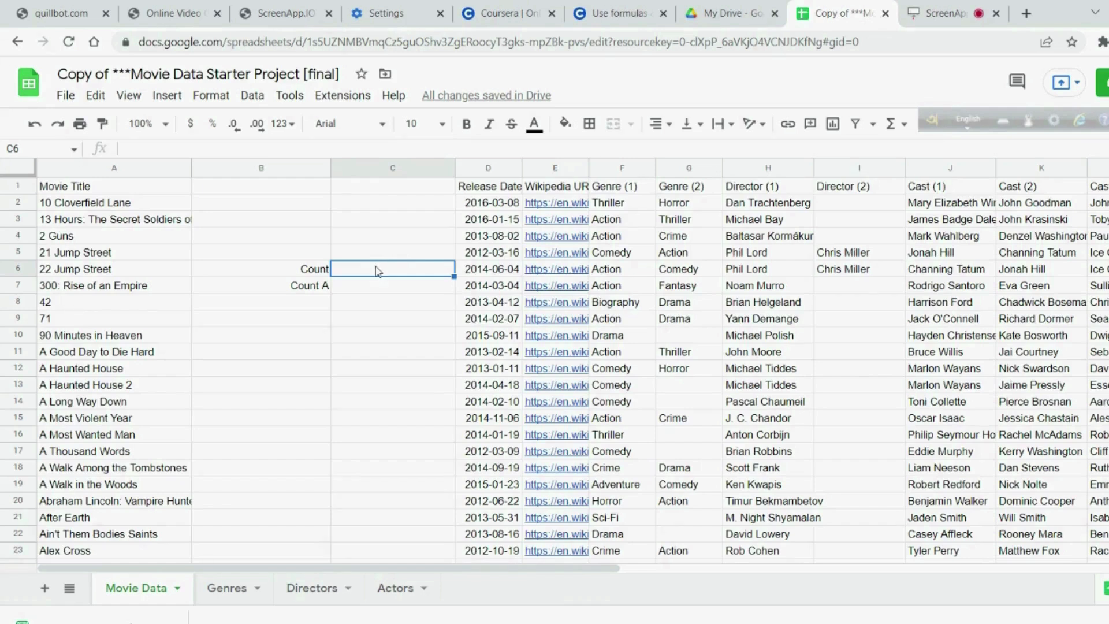
{"action": "type", "text": "="}
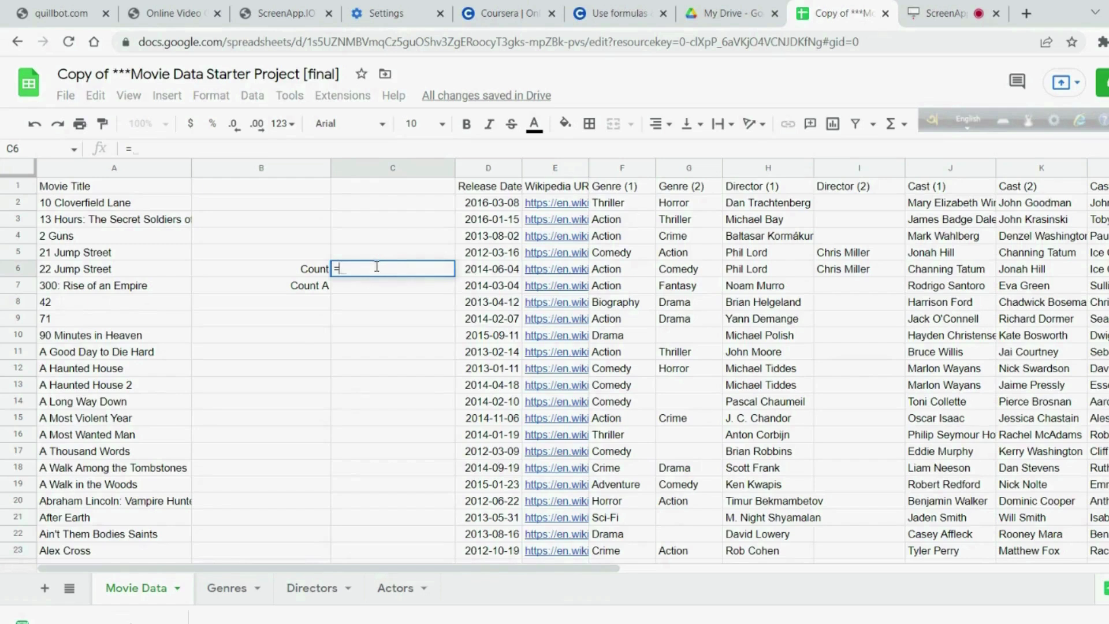
{"action": "key", "text": "Escape"}
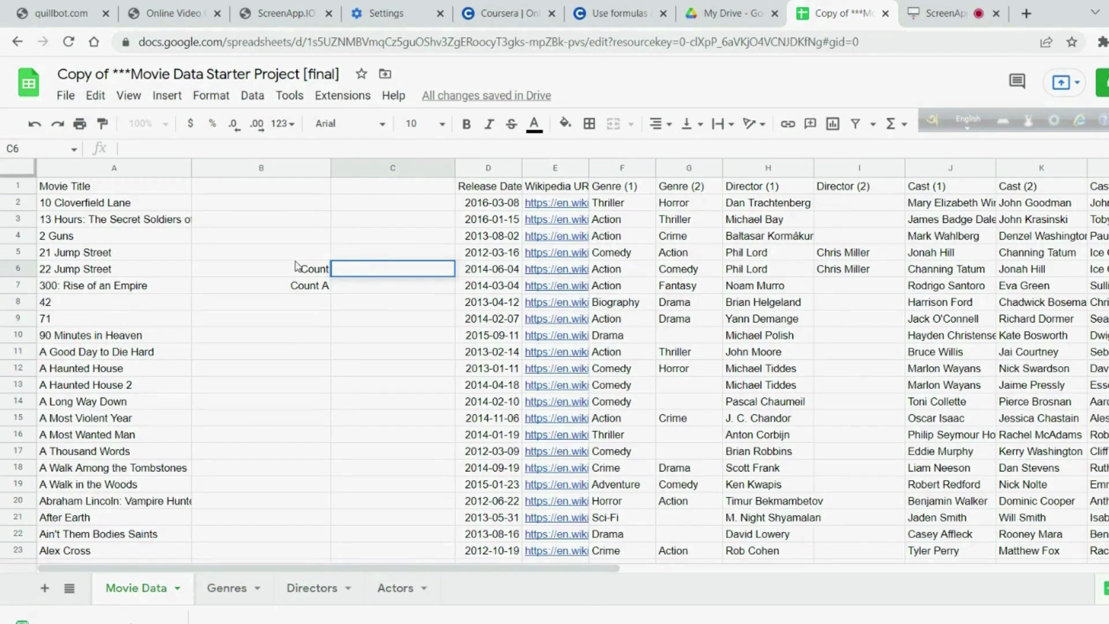
{"action": "left_click", "coordinate": [302, 273]}
{"action": "left_click", "coordinate": [303, 292]}
Step: Count the numeric values in the Movie Title column with =COUNT(A2:A509) in cell C6, beside the Count label
{"action": "left_click", "coordinate": [362, 273]}
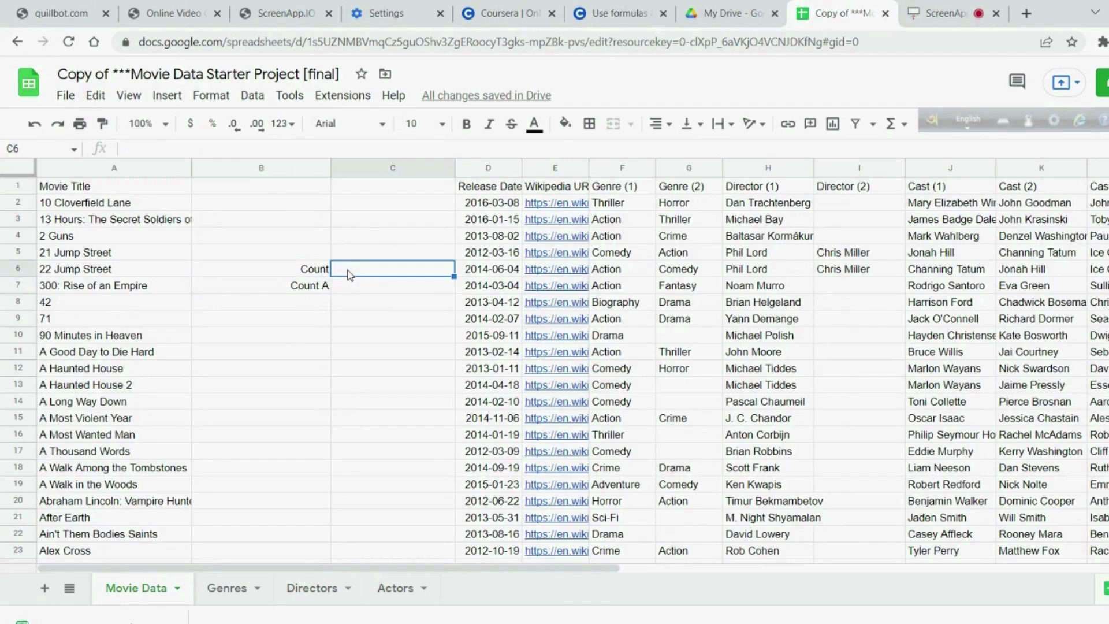
{"action": "type", "text": "=c"}
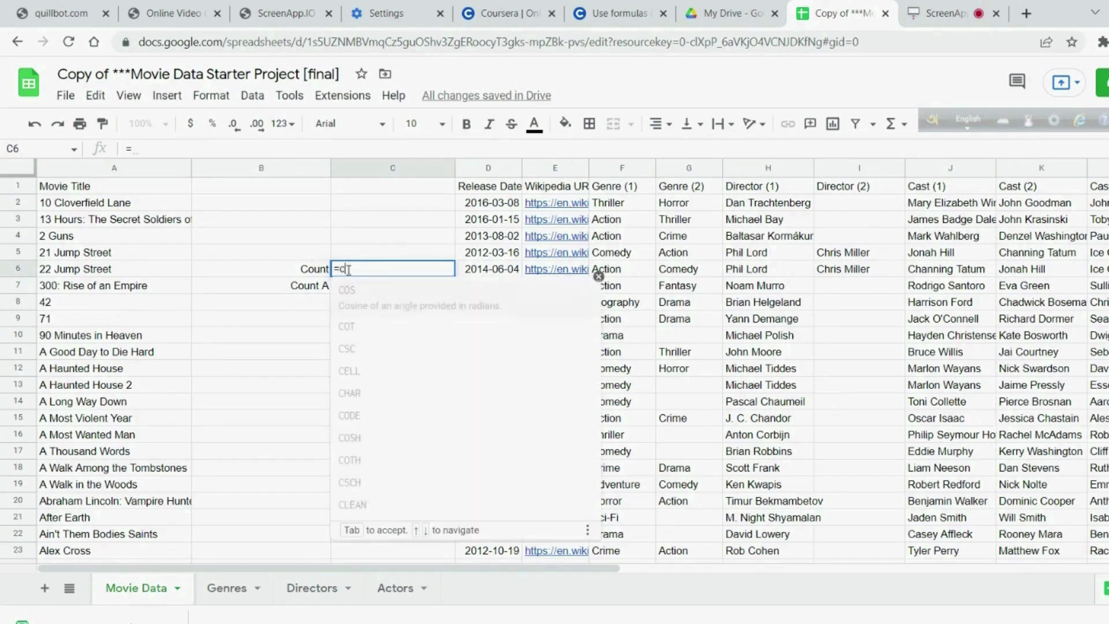
{"action": "type", "text": "ount"}
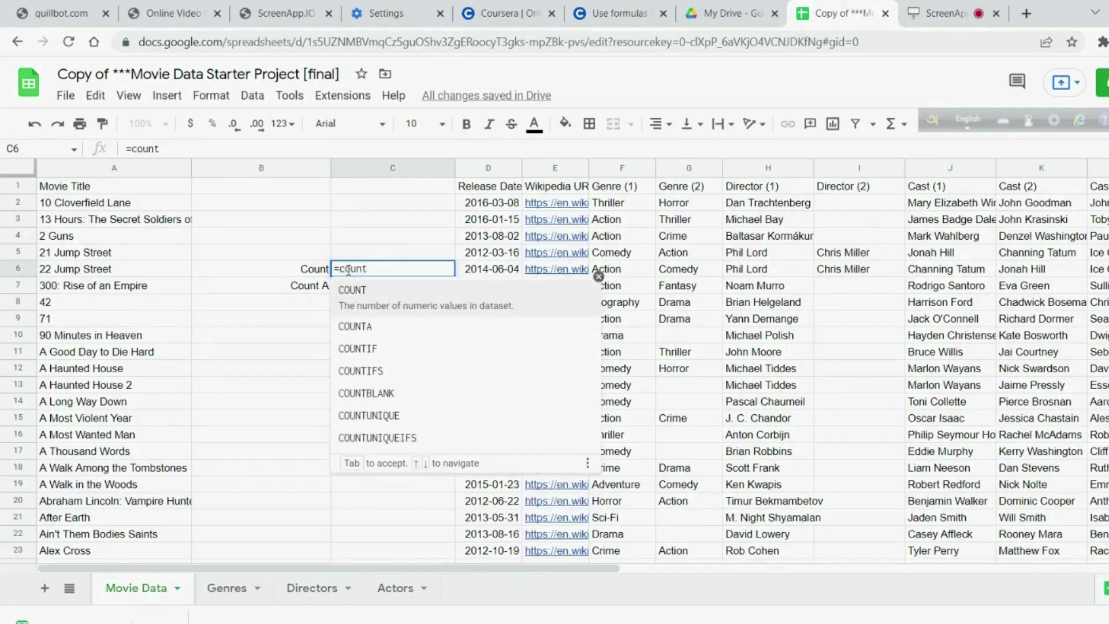
{"action": "left_click", "coordinate": [368, 299]}
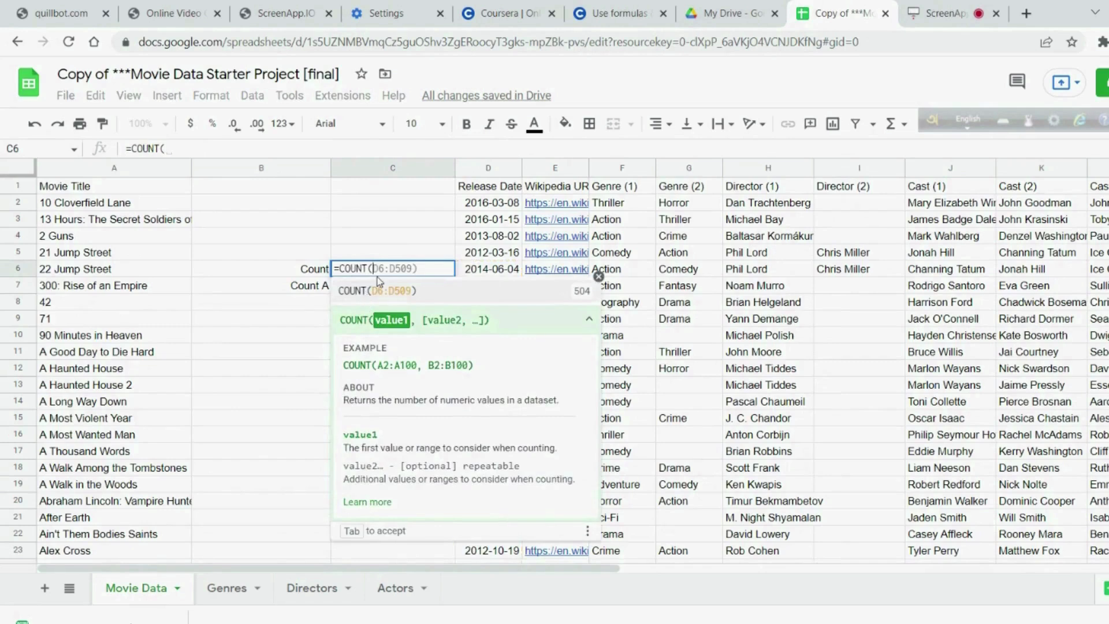
{"action": "type", "text": "A2:"}
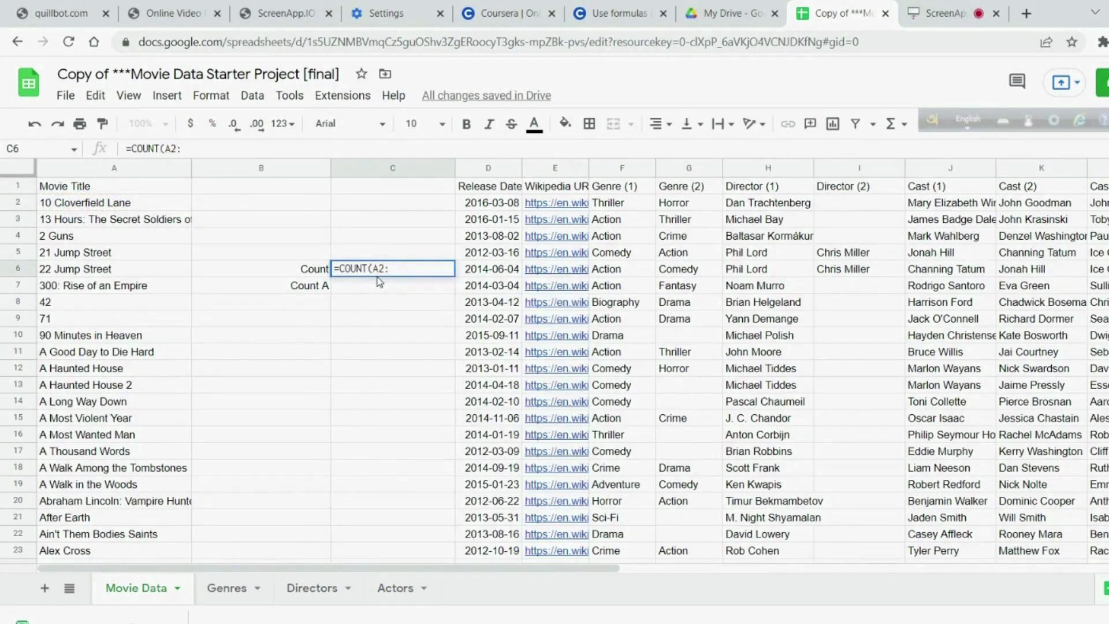
{"action": "key", "text": "BackSpace"}
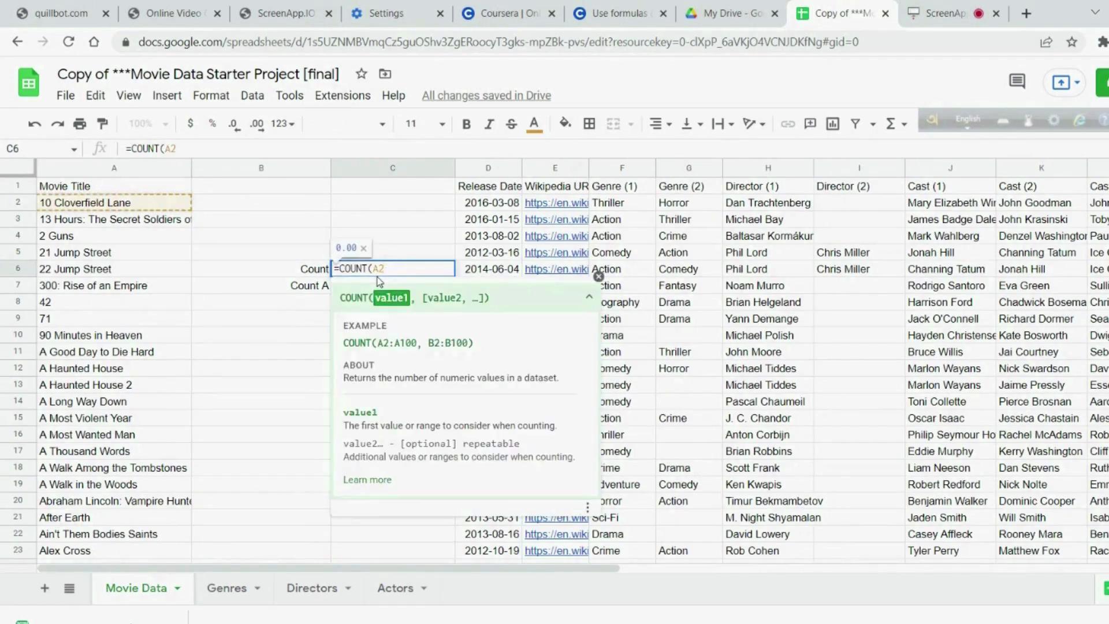
{"action": "type", "text": ":"}
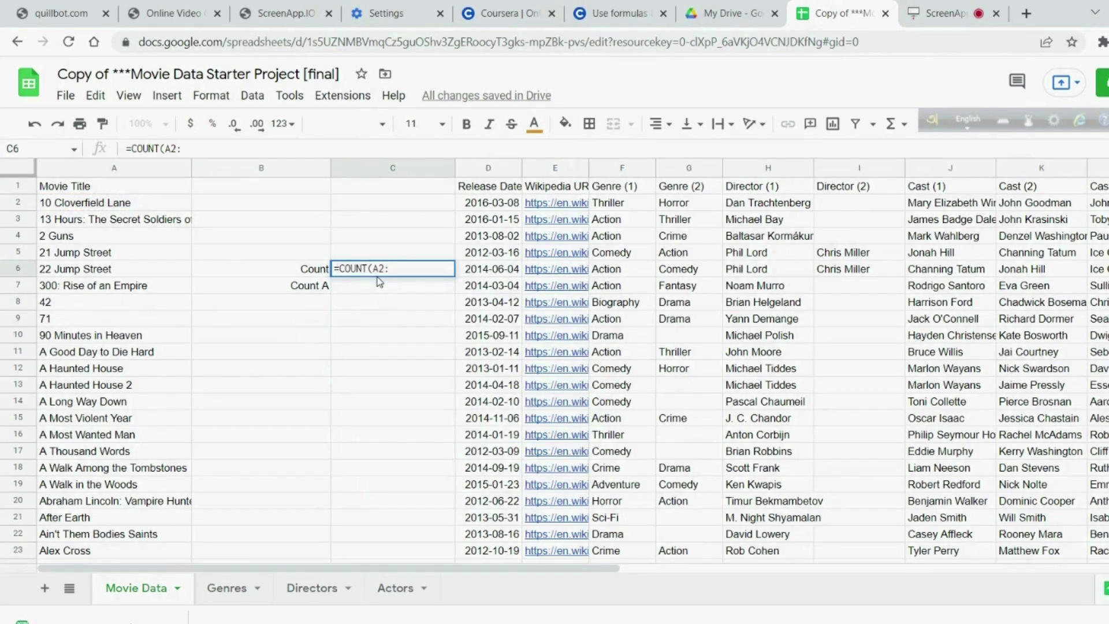
{"action": "type", "text": "A"}
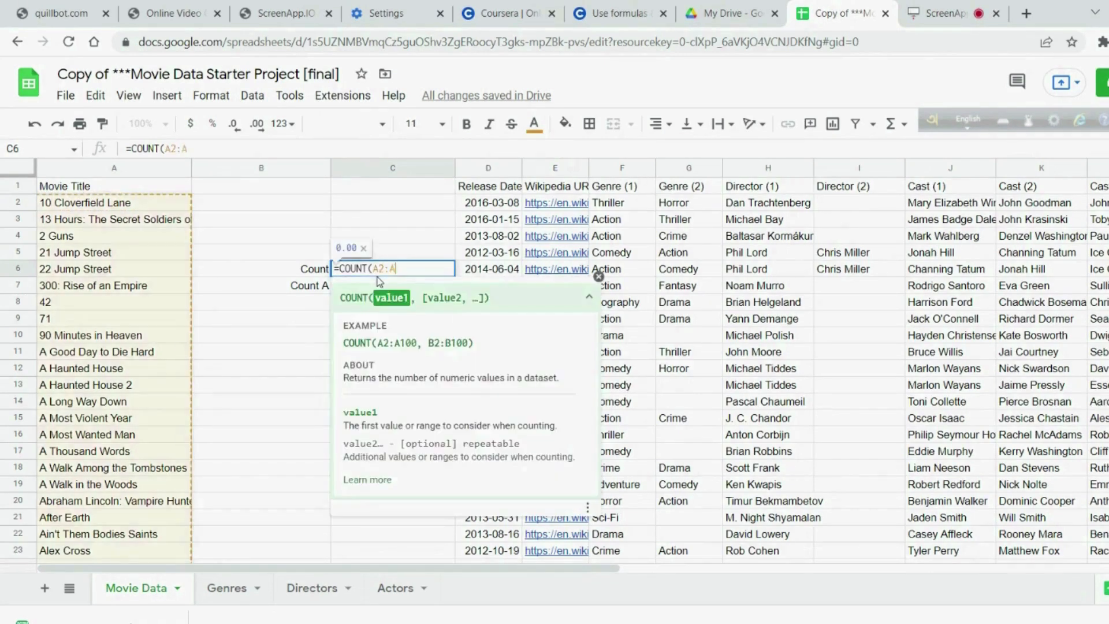
{"action": "type", "text": "509"}
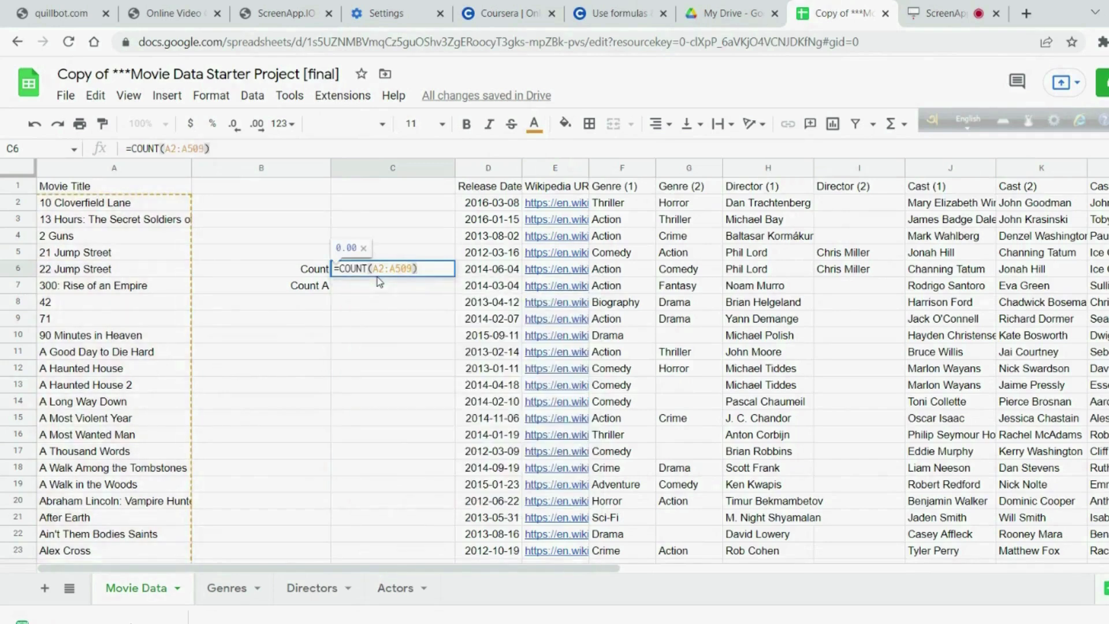
{"action": "key", "text": "Return"}
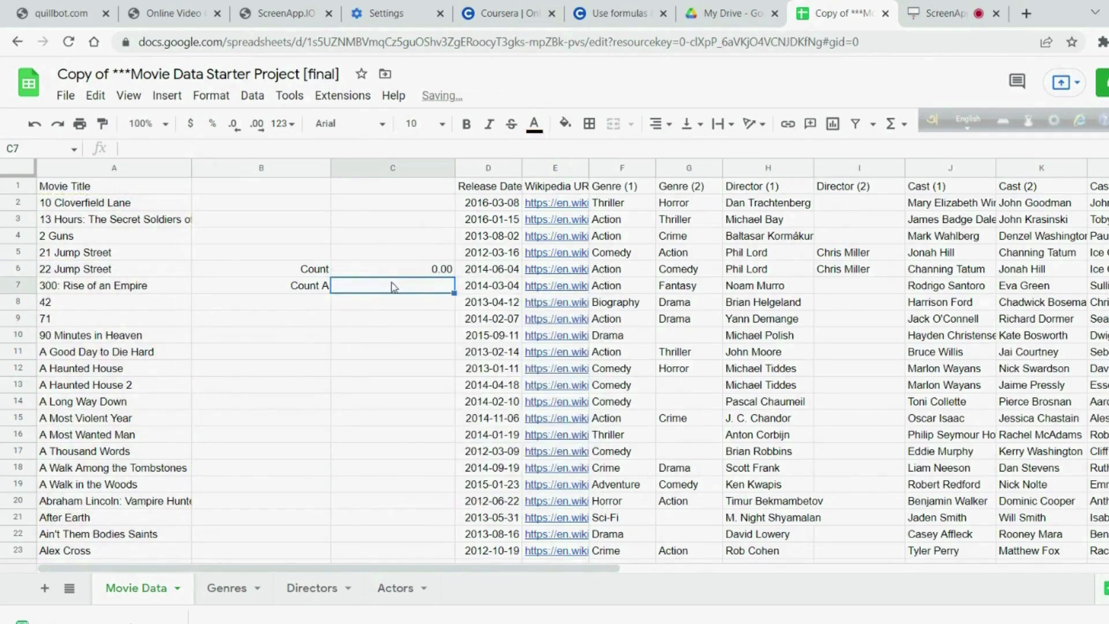
Step: Count all values in the Movie Title column with the suggested formula =COUNTA(A2:A509) in cell C7, beside the Count A label
{"action": "type", "text": "="}
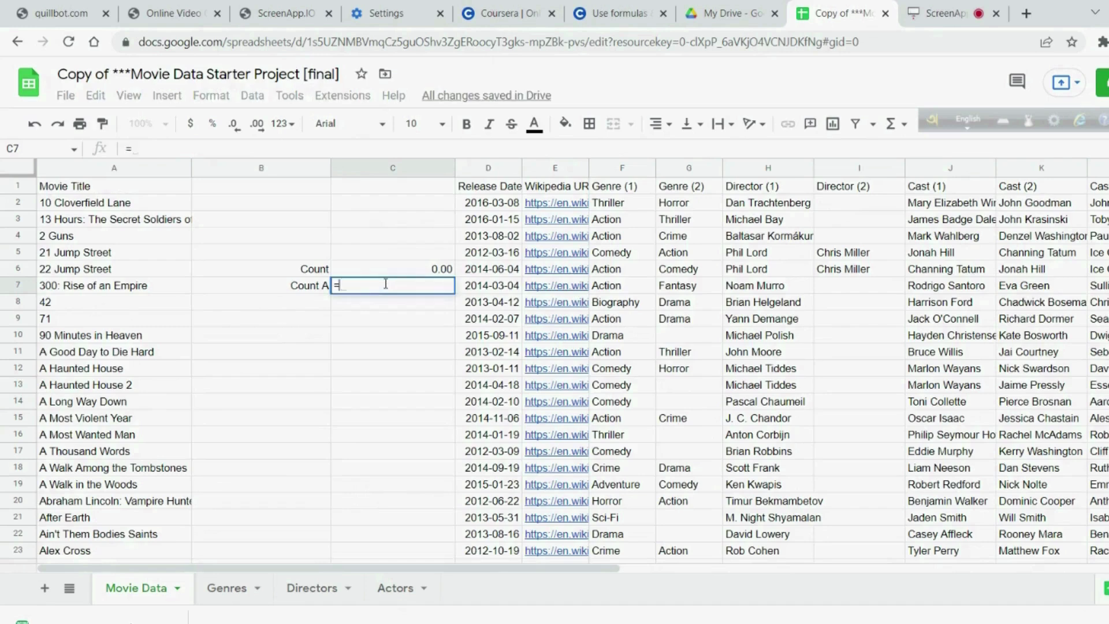
{"action": "type", "text": "Count"}
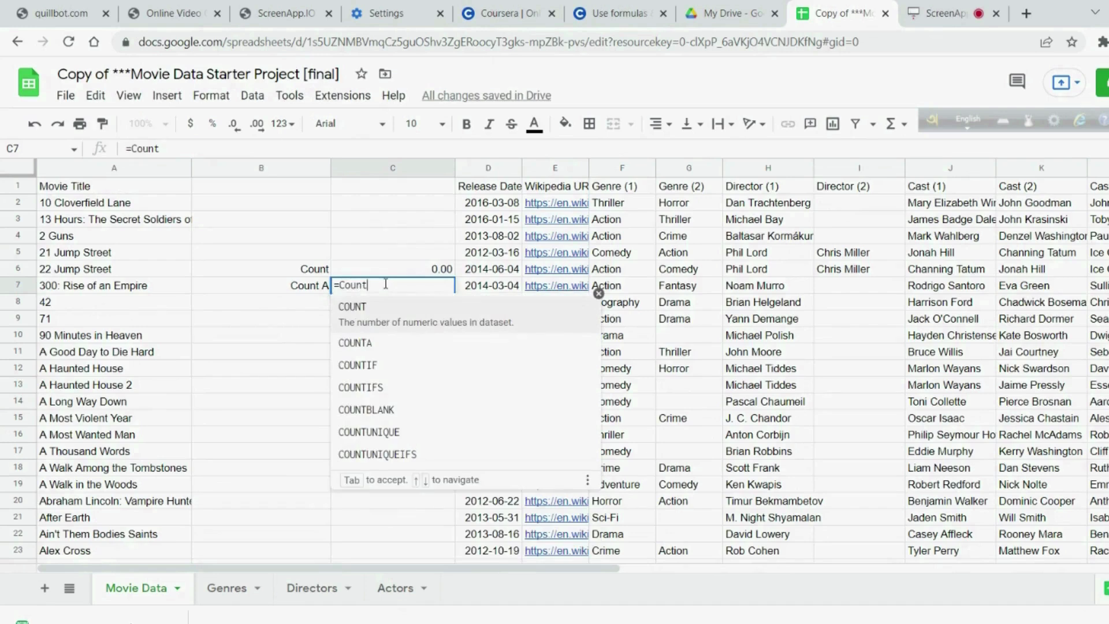
{"action": "left_click", "coordinate": [367, 344]}
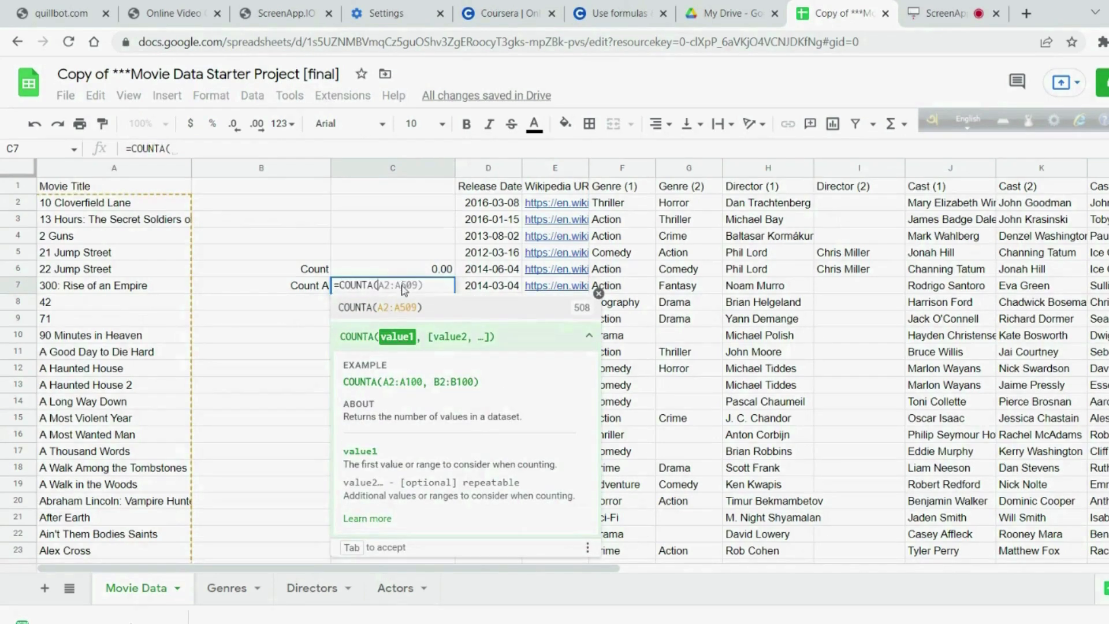
{"action": "key", "text": "Tab"}
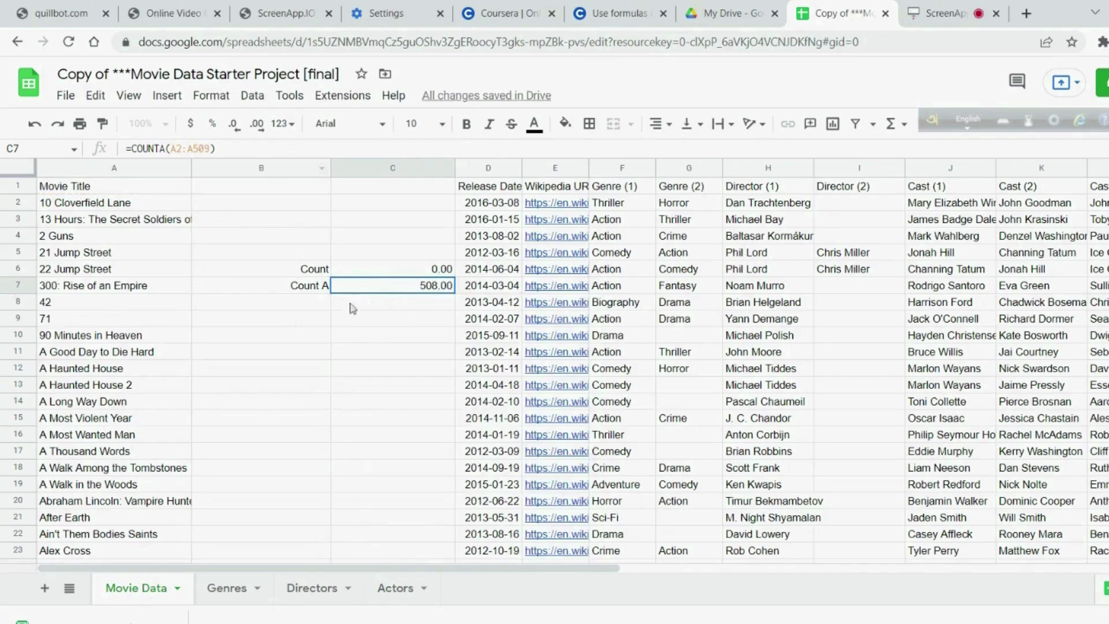
{"action": "left_click", "coordinate": [942, 16]}
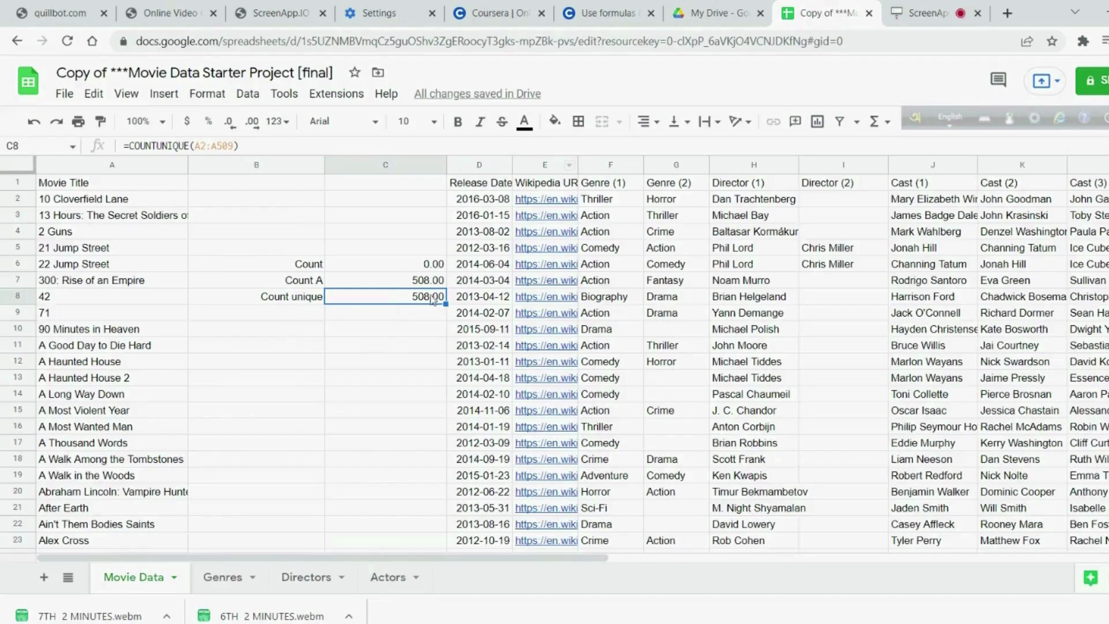
Step: Clear the COUNTUNIQUE formula from cell C8, beside the Count unique label
{"action": "double_click", "coordinate": [431, 296]}
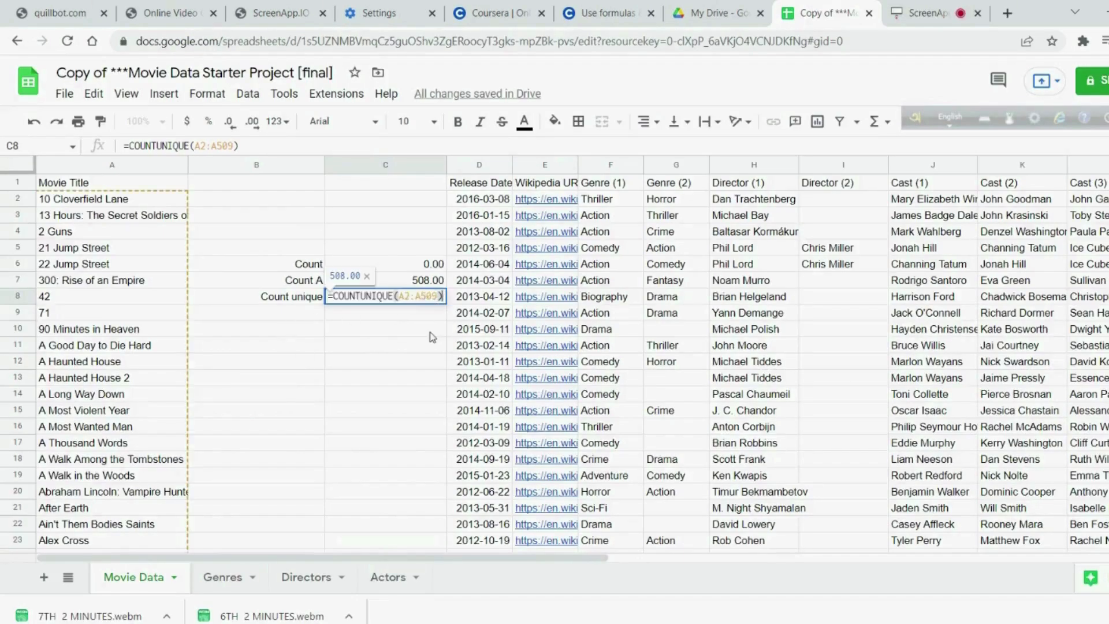
{"action": "key", "text": "BackSpace"}
{"action": "key", "text": "BackSpace"}
{"action": "key", "text": "BackSpace"}
{"action": "key", "text": "BackSpace"}
{"action": "key", "text": "BackSpace"}
{"action": "key", "text": "BackSpace"}
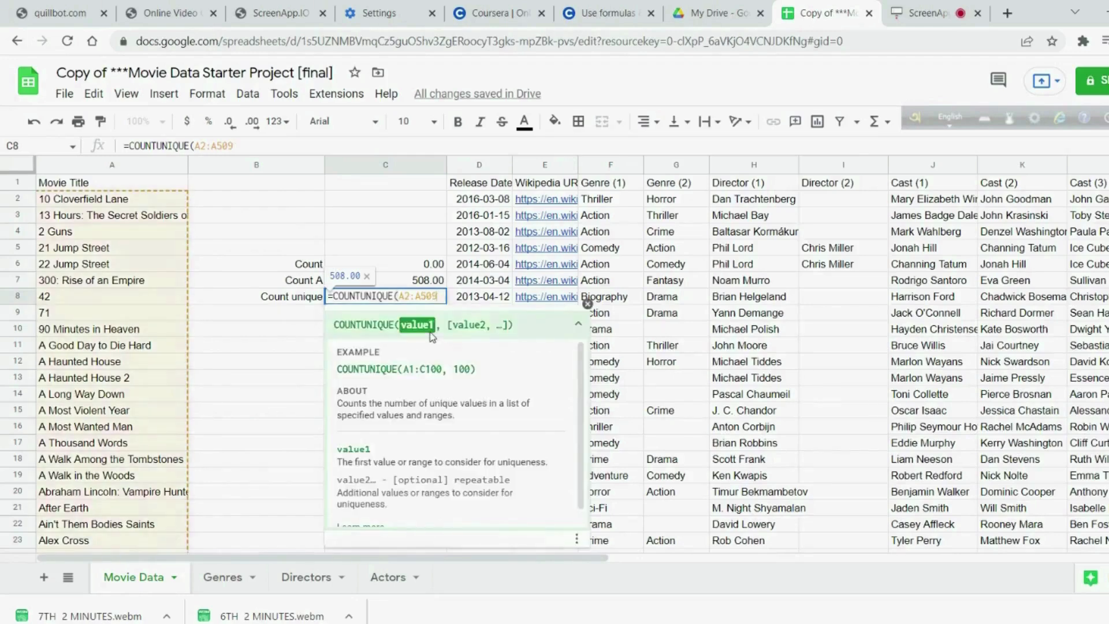
{"action": "key", "text": "BackSpace"}
{"action": "key", "text": "BackSpace"}
{"action": "key", "text": "BackSpace"}
{"action": "key", "text": "BackSpace"}
{"action": "key", "text": "BackSpace"}
{"action": "key", "text": "BackSpace"}
{"action": "key", "text": "BackSpace"}
{"action": "key", "text": "BackSpace"}
{"action": "key", "text": "BackSpace"}
{"action": "key", "text": "BackSpace"}
{"action": "key", "text": "BackSpace"}
{"action": "key", "text": "BackSpace"}
{"action": "key", "text": "BackSpace"}
{"action": "key", "text": "BackSpace"}
{"action": "key", "text": "BackSpace"}
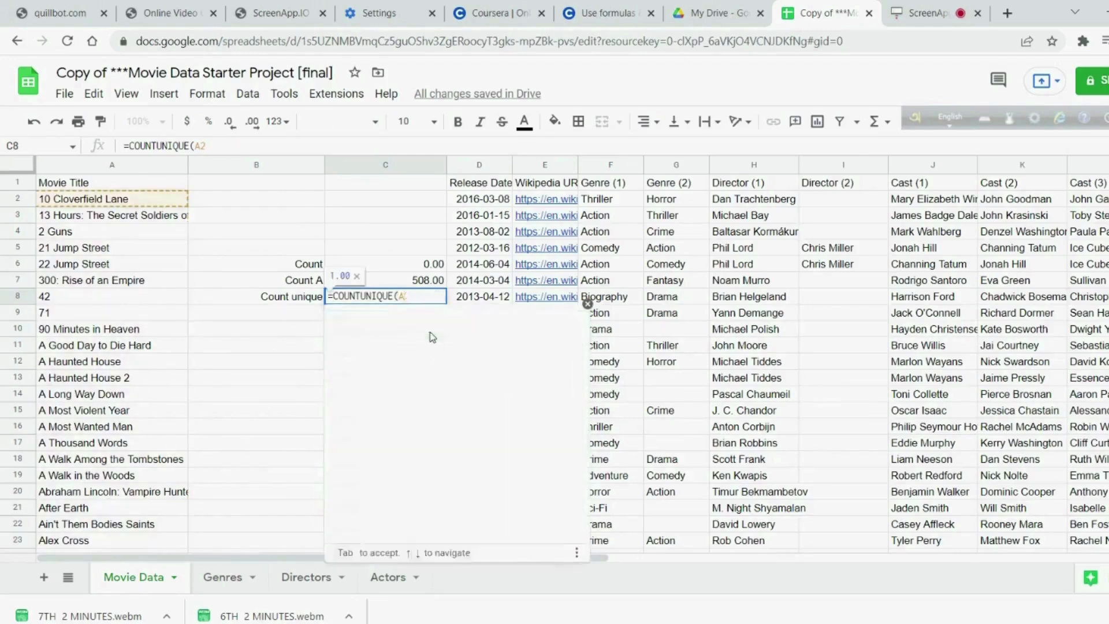
{"action": "key", "text": "Return"}
Step: Count the distinct values in the Genre (2) column with =COUNTUNIQUE(G2:G509) in cell C8, beside the Count unique label
{"action": "left_click", "coordinate": [365, 299]}
{"action": "double_click", "coordinate": [366, 301]}
{"action": "type", "text": "="}
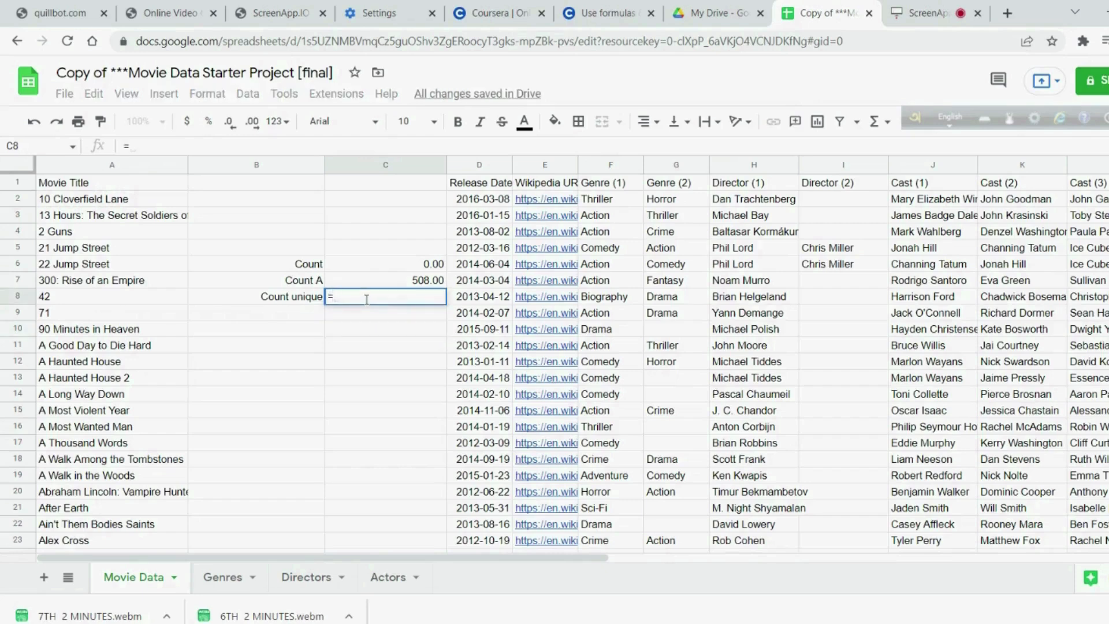
{"action": "type", "text": "Count"}
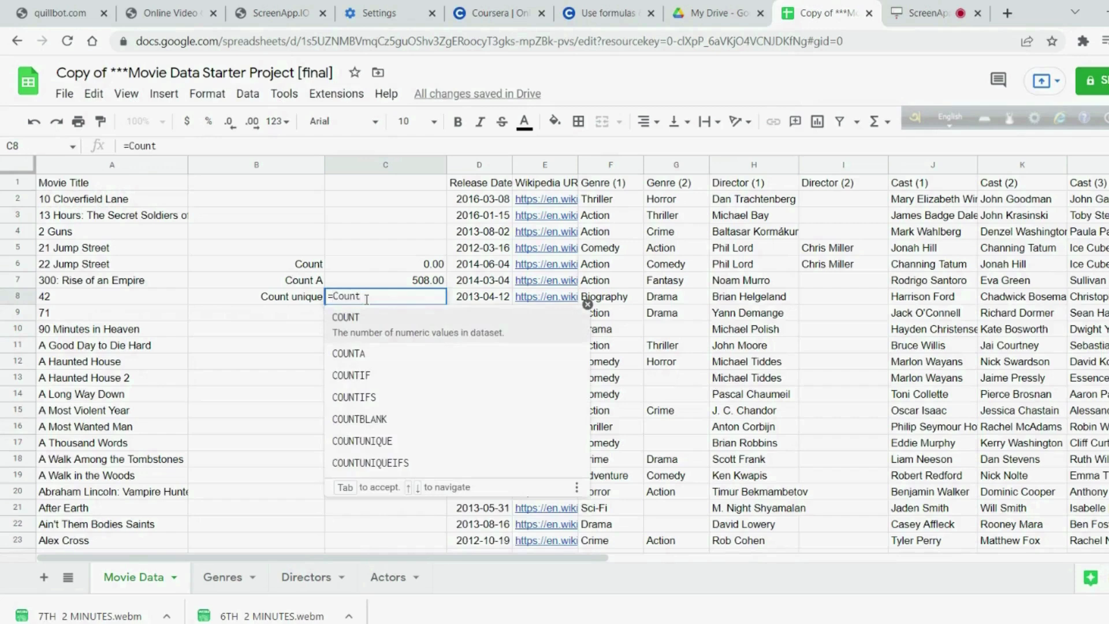
{"action": "left_click", "coordinate": [421, 441]}
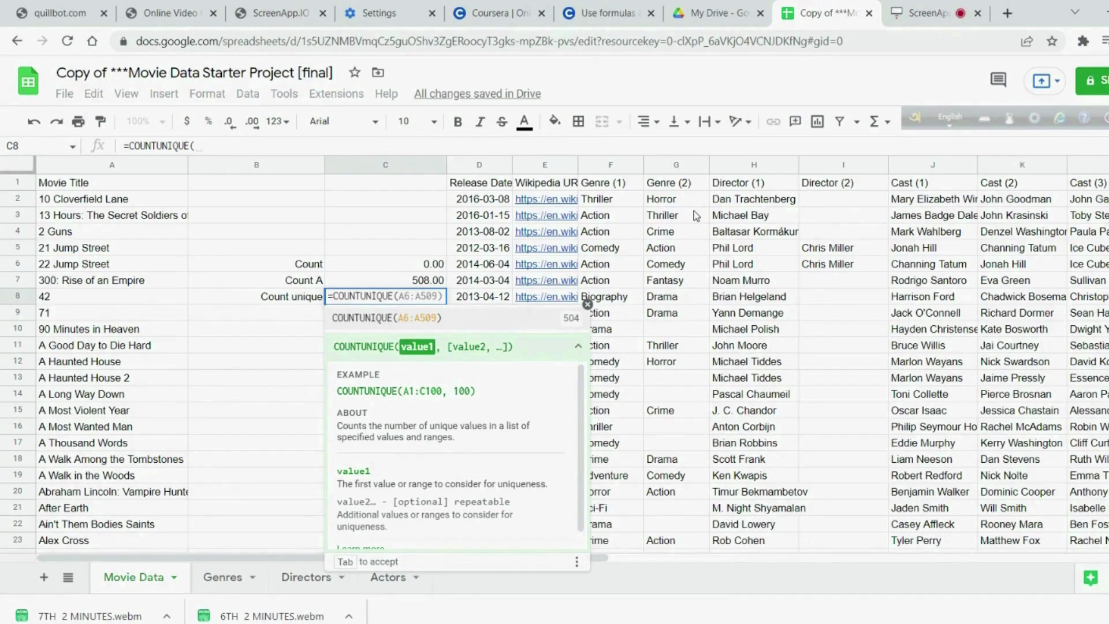
{"action": "type", "text": "G"}
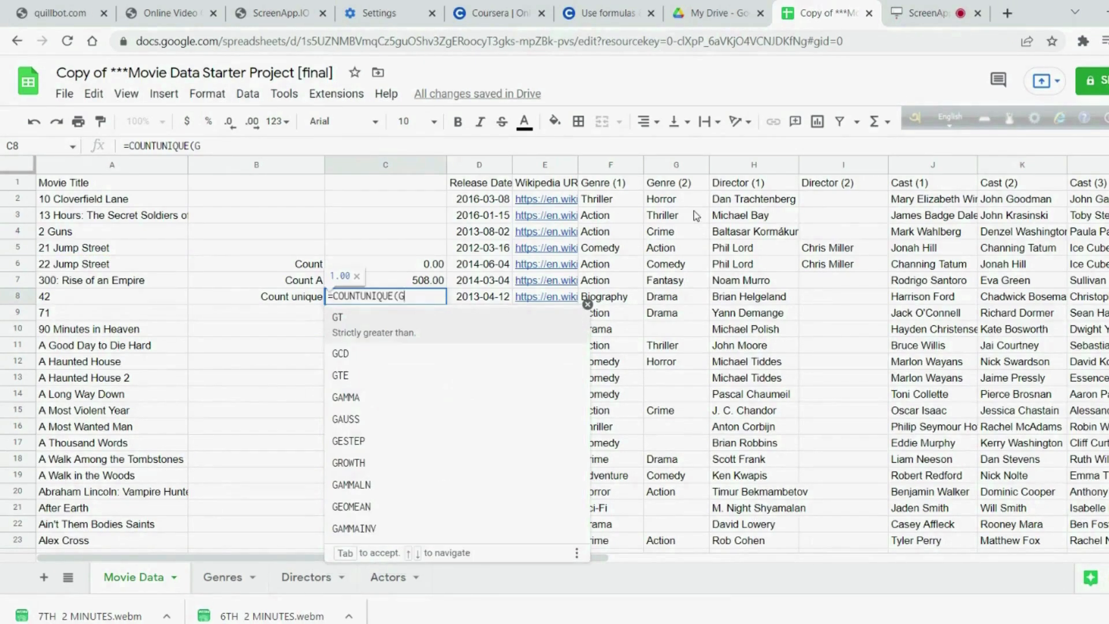
{"action": "type", "text": "2:"}
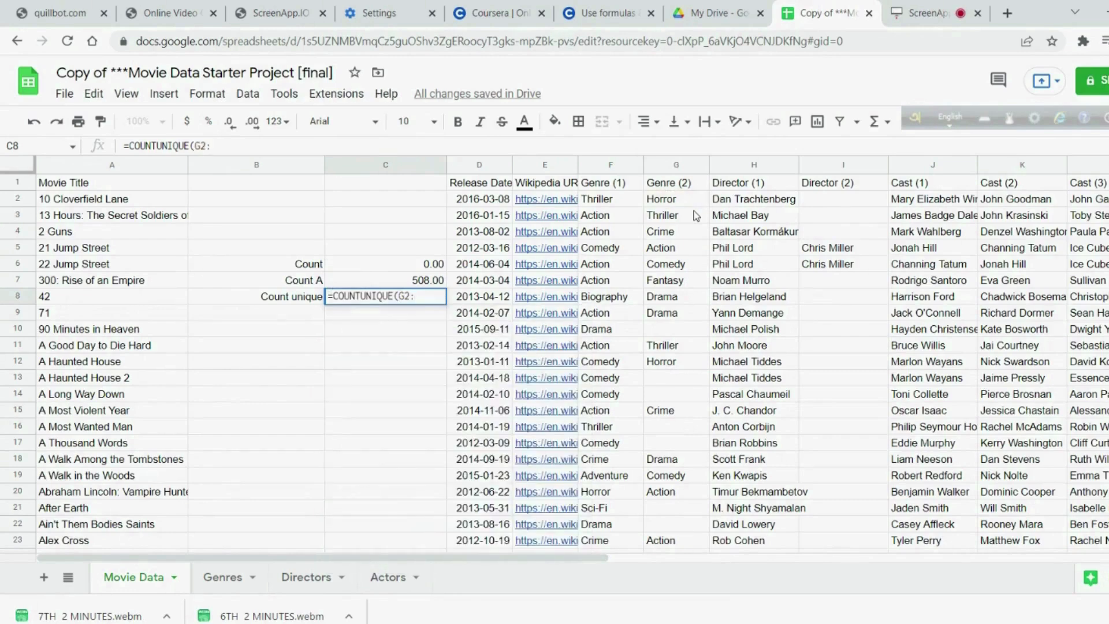
{"action": "type", "text": "G589"}
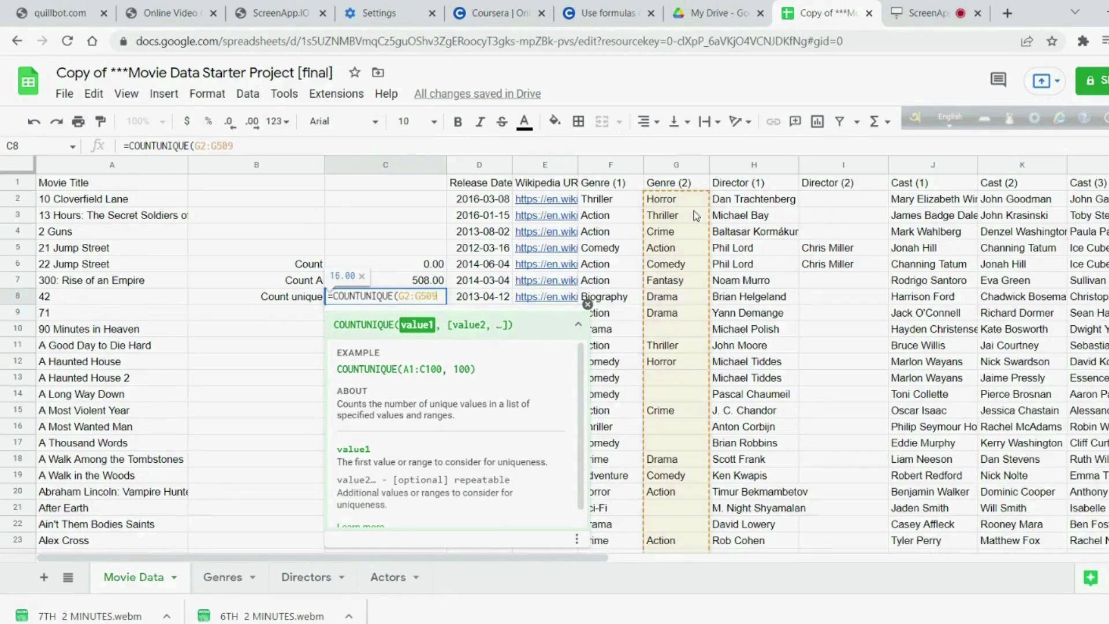
{"action": "type", "text": ")"}
{"action": "key", "text": "Return"}
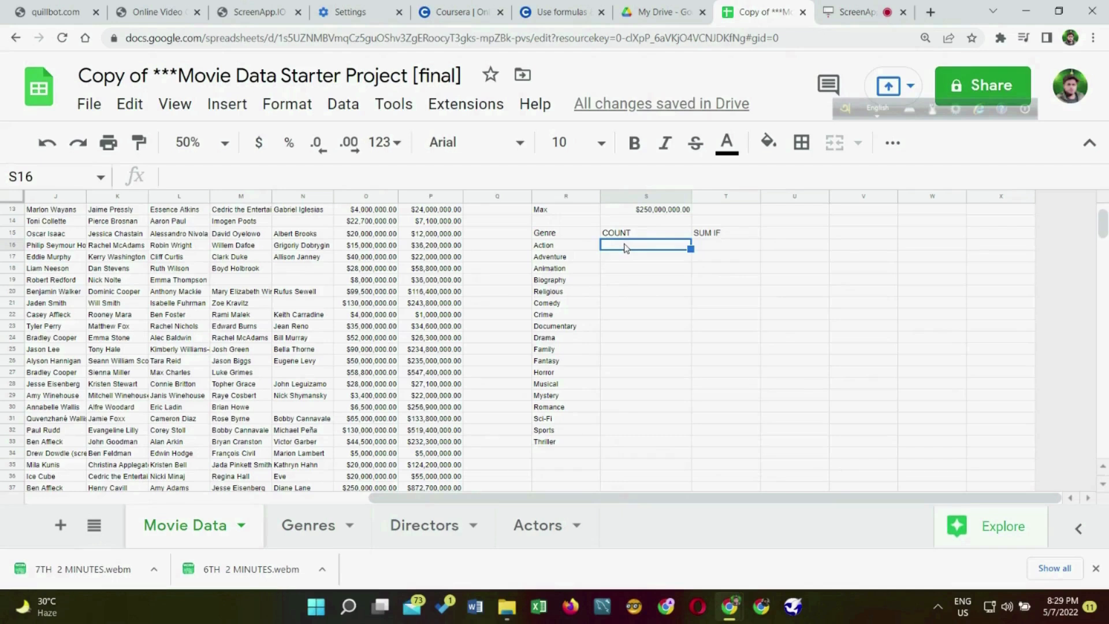
{"action": "type", "text": "COUNTIF"}
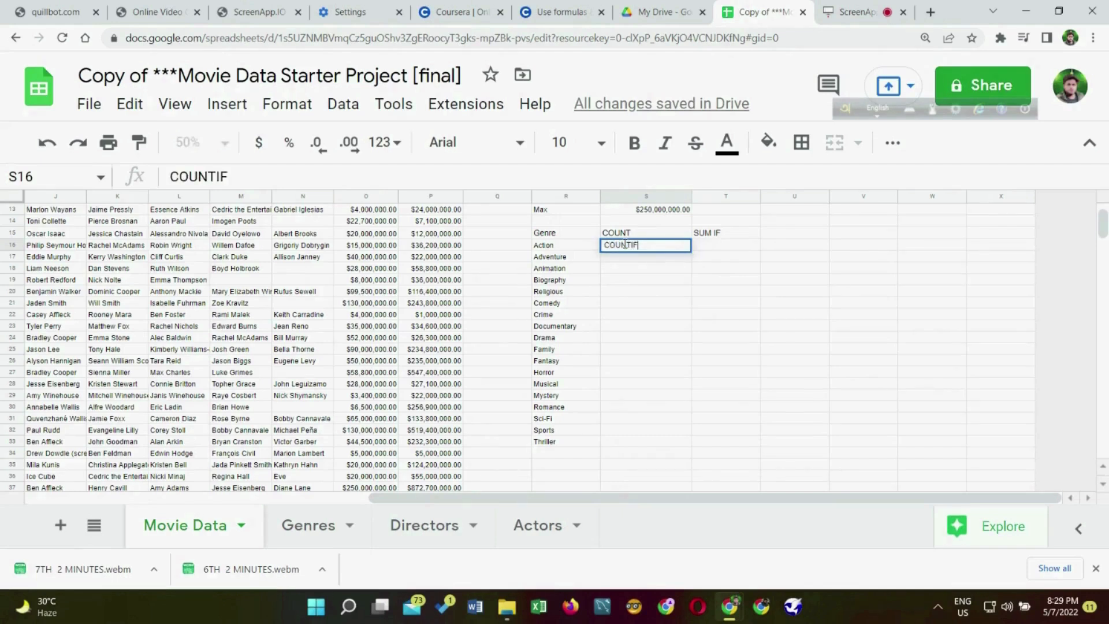
{"action": "key", "text": "BackSpace"}
{"action": "key", "text": "BackSpace"}
{"action": "key", "text": "BackSpace"}
{"action": "key", "text": "BackSpace"}
{"action": "key", "text": "BackSpace"}
{"action": "key", "text": "BackSpace"}
{"action": "key", "text": "BackSpace"}
Step: Count the Action entries with =COUNTIF(G2:G509,R16) in cell S16 and fill the formula down to the Thriller row
{"action": "type", "text": "="}
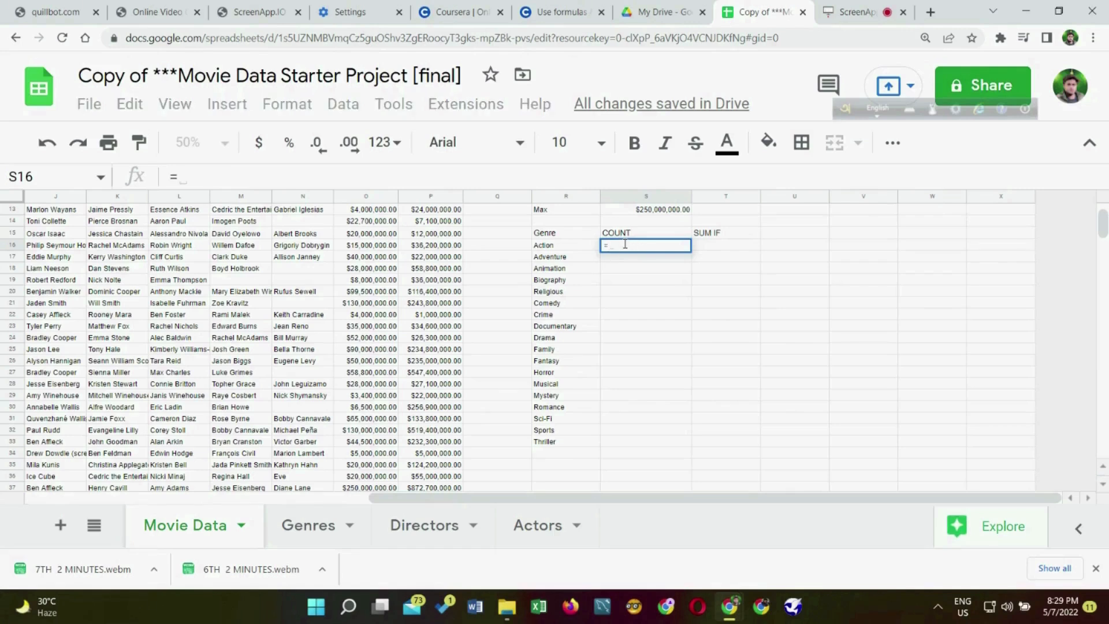
{"action": "type", "text": "SOUN"}
{"action": "key", "text": "BackSpace"}
{"action": "key", "text": "BackSpace"}
{"action": "key", "text": "BackSpace"}
{"action": "type", "text": "COUN"}
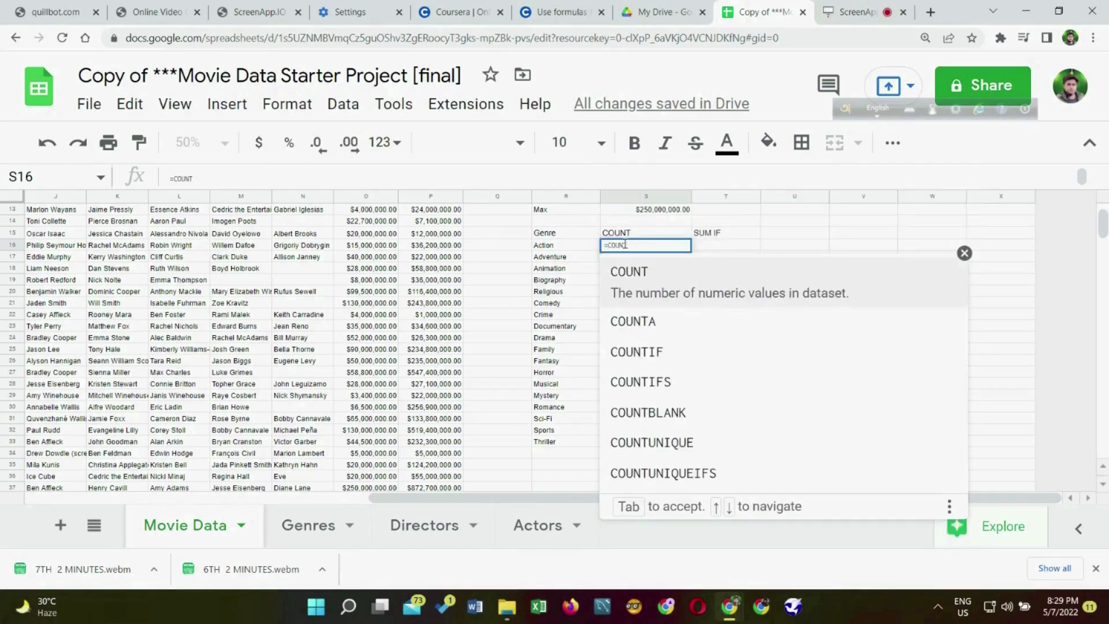
{"action": "type", "text": "T"}
{"action": "left_click", "coordinate": [662, 357]}
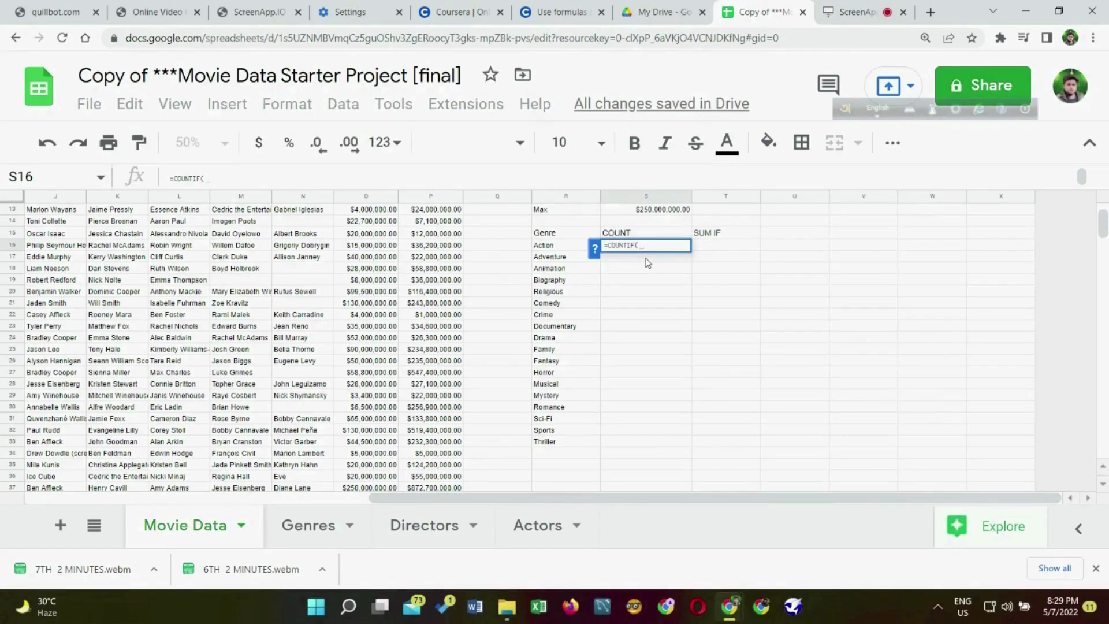
{"action": "type", "text": "G"}
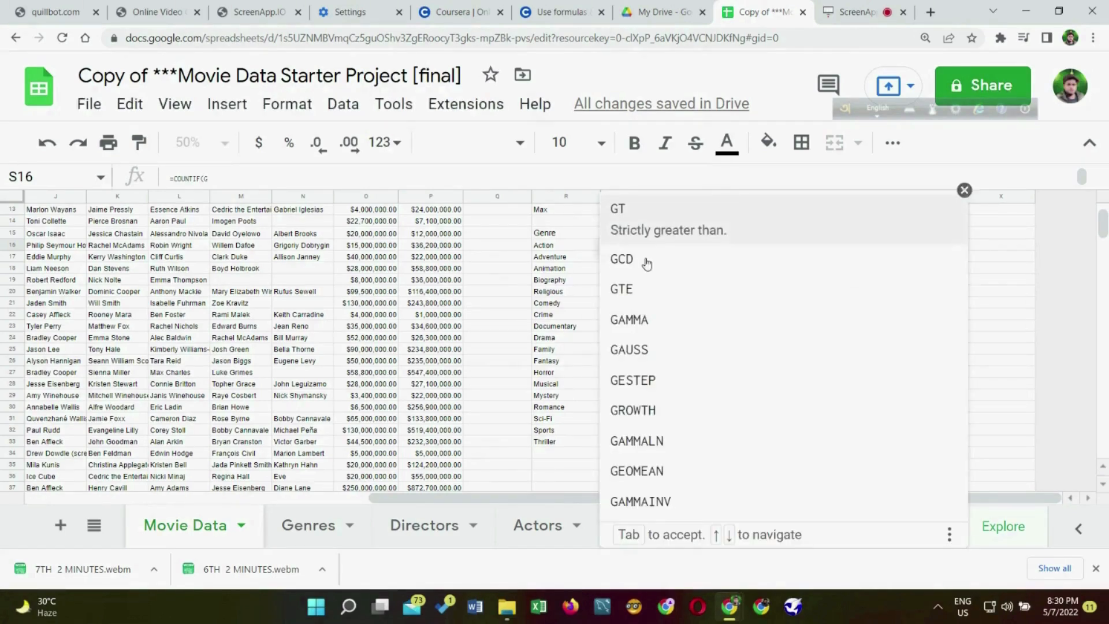
{"action": "type", "text": "2"}
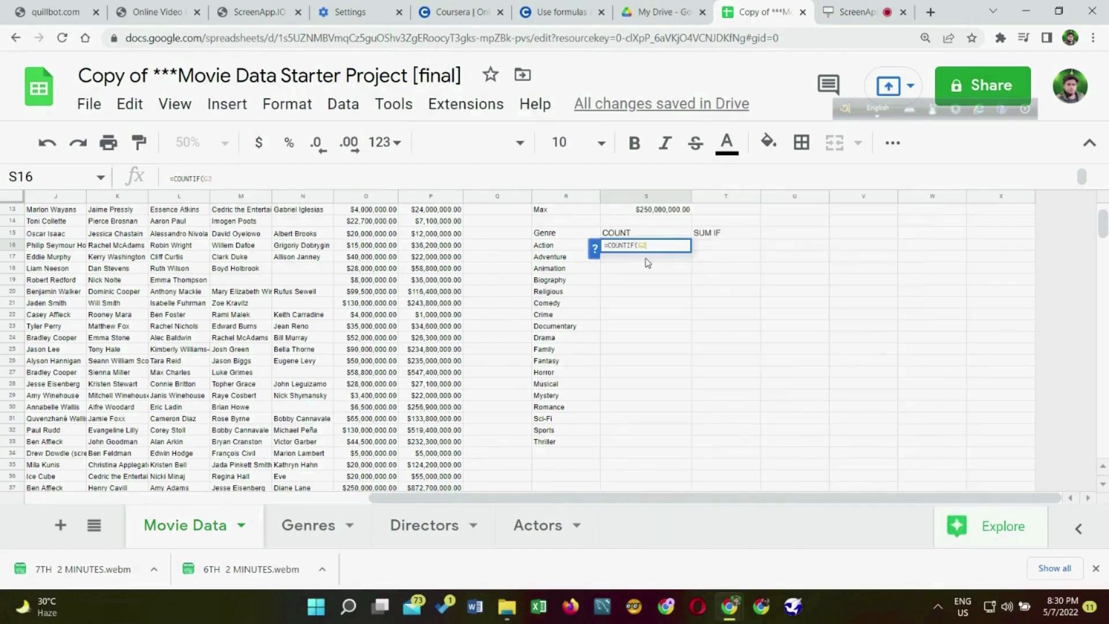
{"action": "type", "text": ":G509,"}
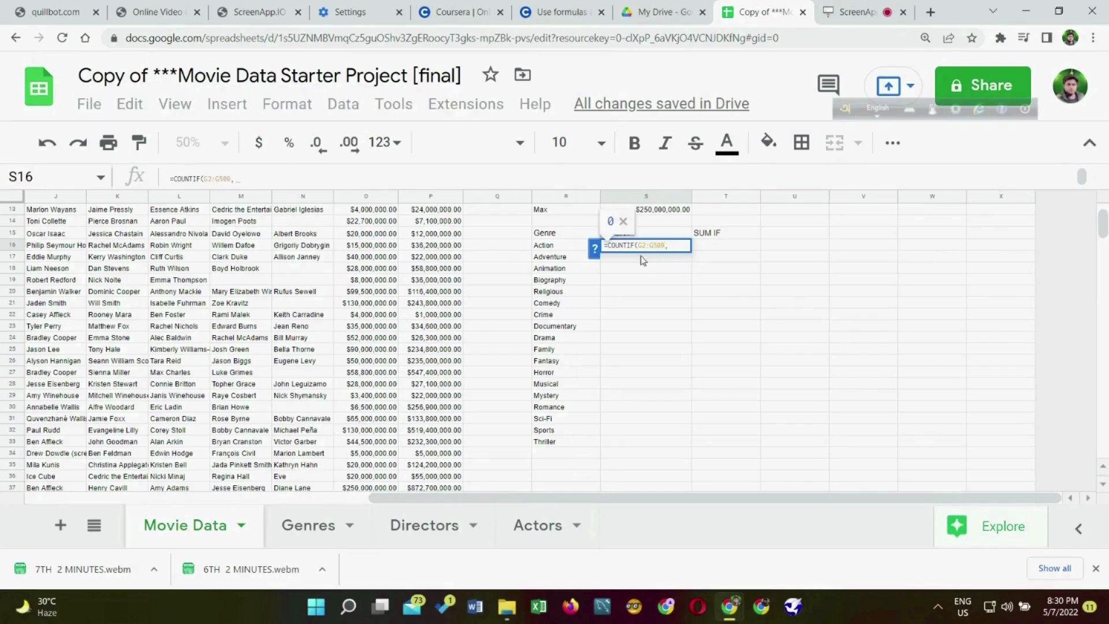
{"action": "left_click", "coordinate": [551, 249]}
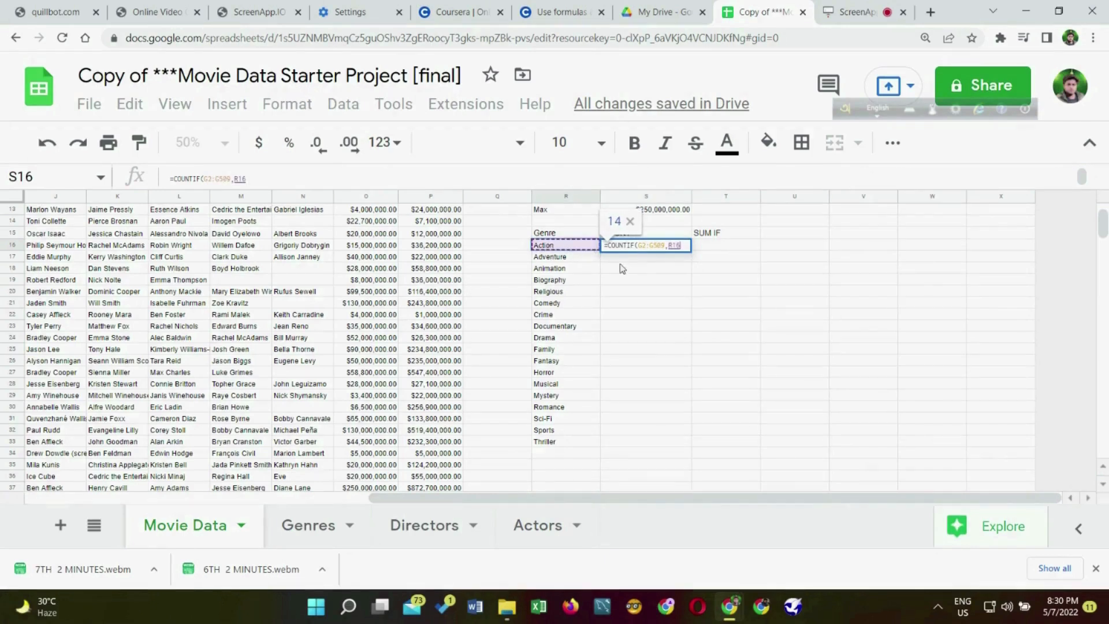
{"action": "type", "text": ")"}
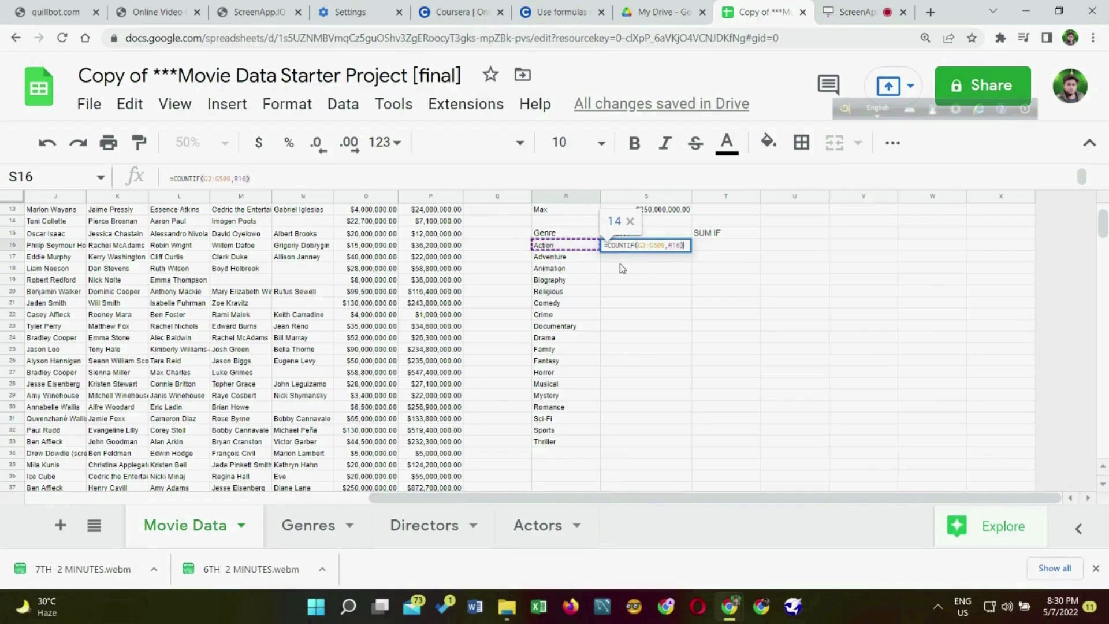
{"action": "key", "text": "Return"}
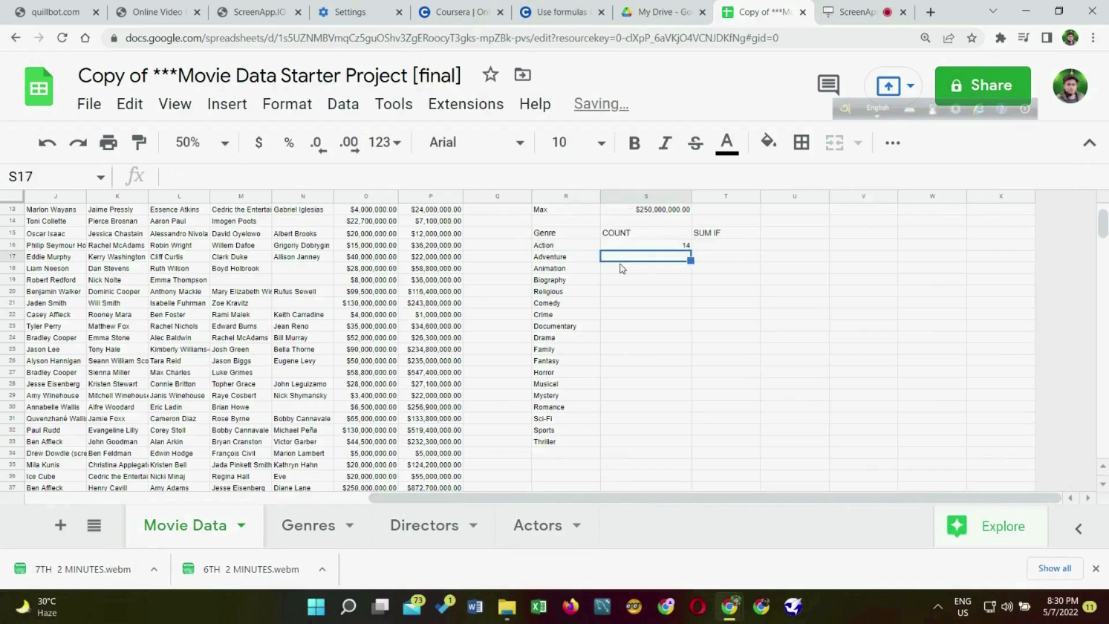
{"action": "left_click", "coordinate": [685, 252]}
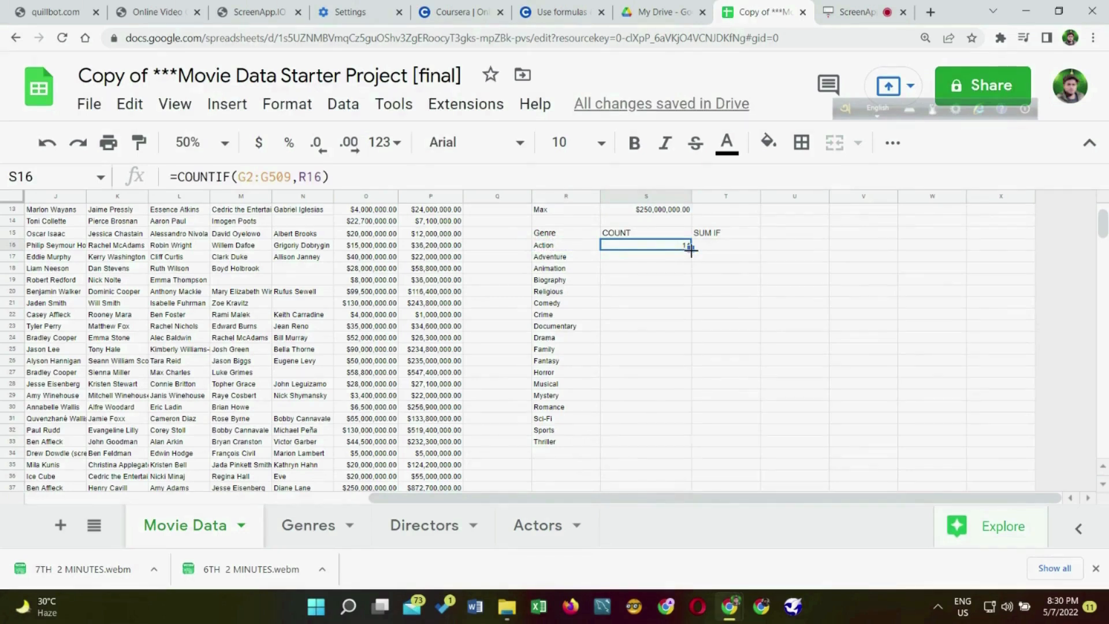
{"action": "double_click", "coordinate": [688, 249]}
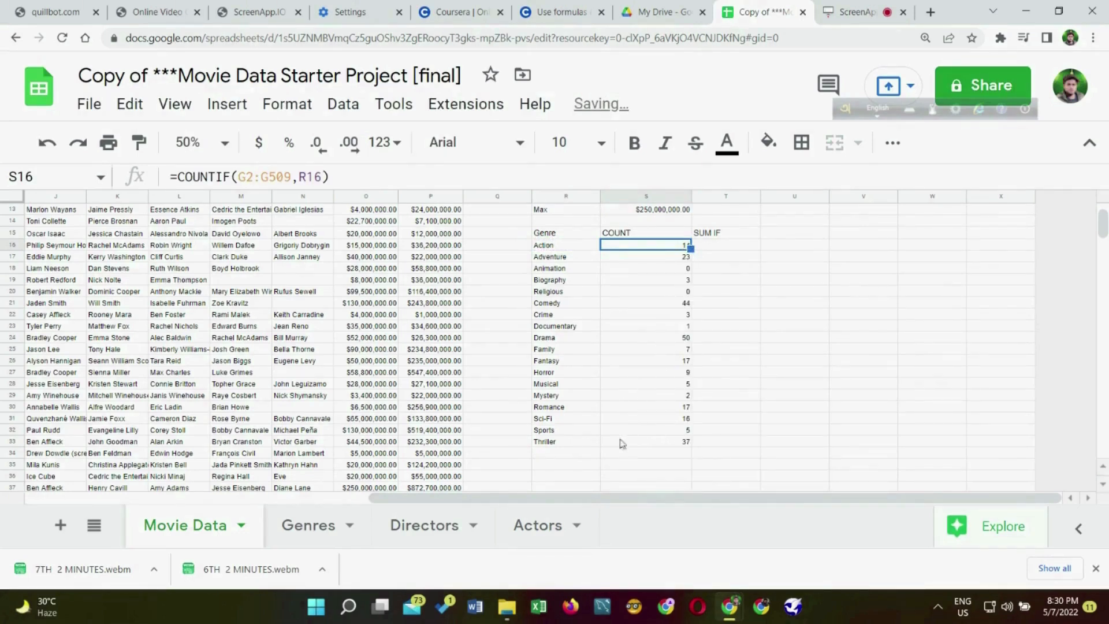
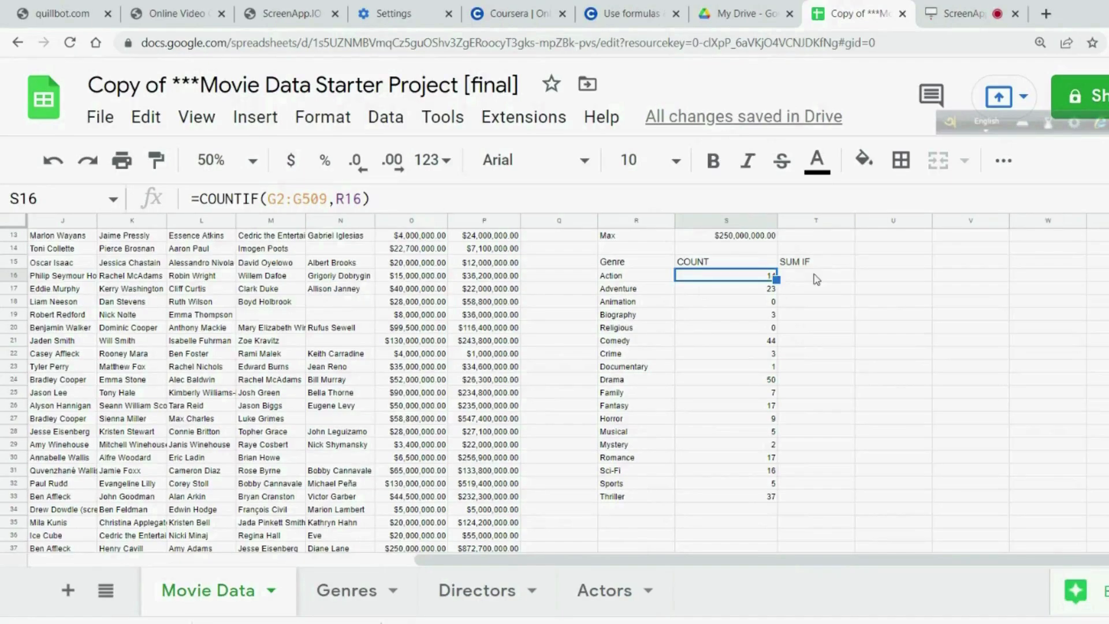
Step: Sum the budgets of the Action movies with =SUMIF(G2:G509,R16,O2:O509) in cell T16, under the SUM IF heading
{"action": "left_click", "coordinate": [814, 276]}
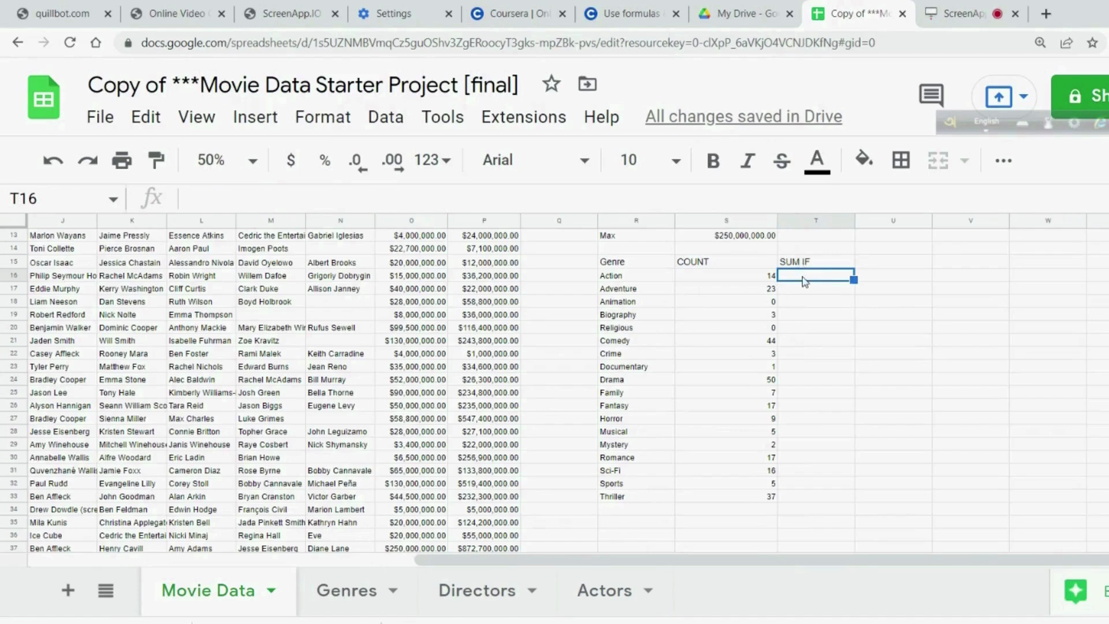
{"action": "type", "text": "="}
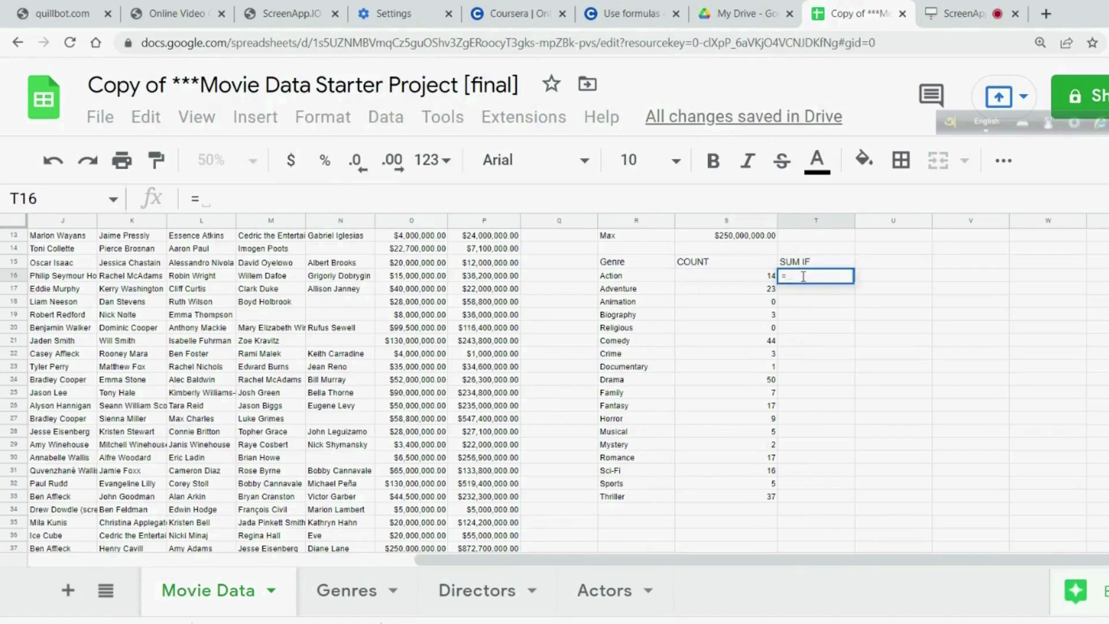
{"action": "type", "text": "SU"}
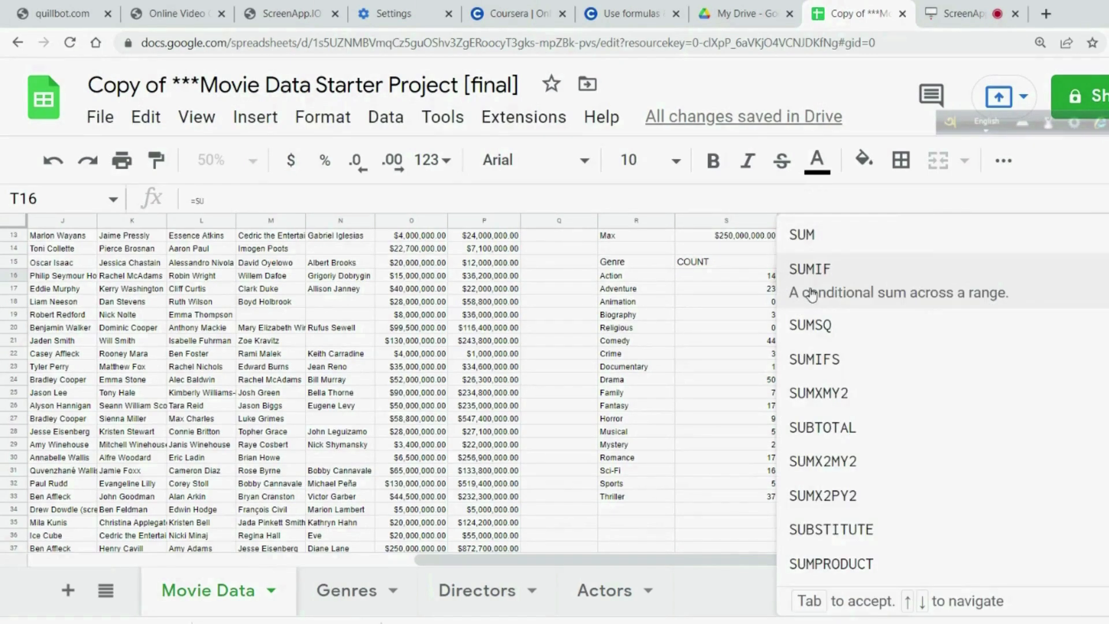
{"action": "left_click", "coordinate": [809, 291]}
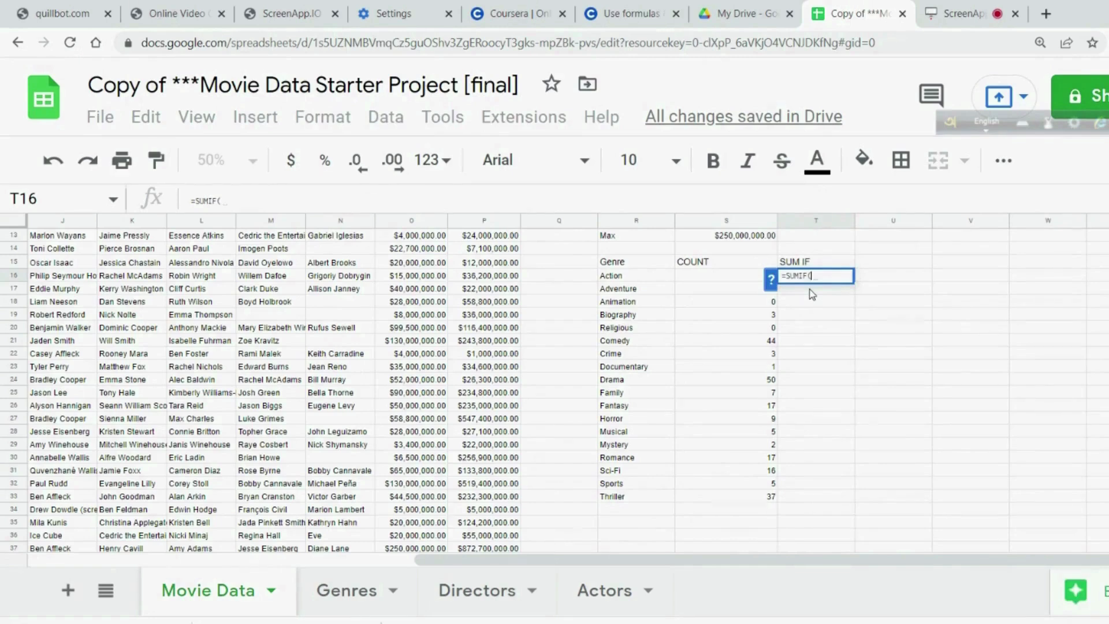
{"action": "type", "text": "G"}
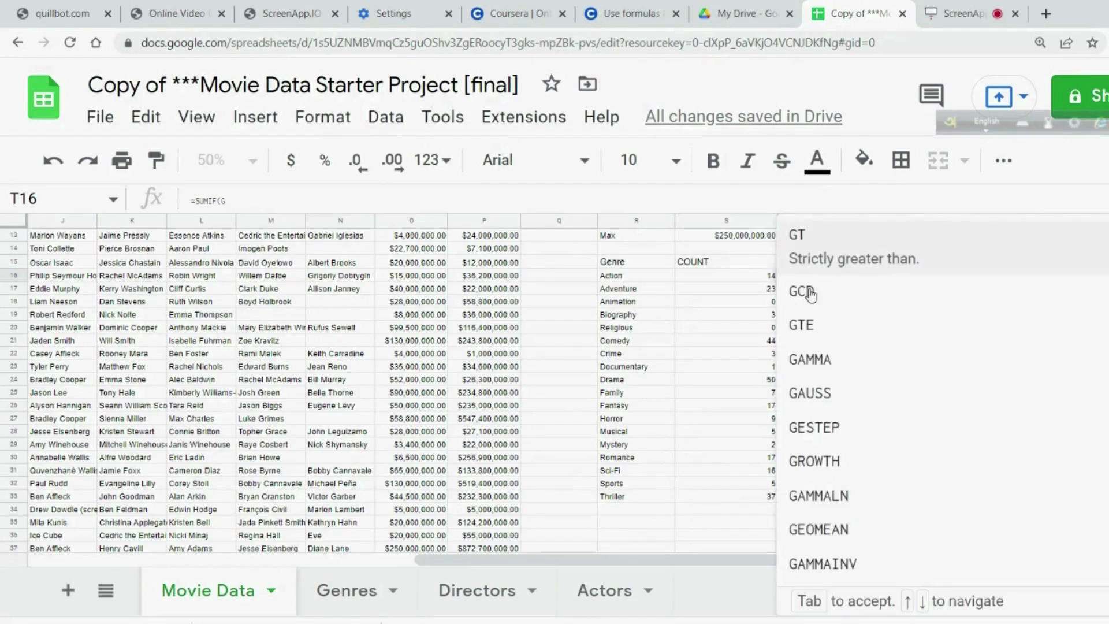
{"action": "type", "text": "2"}
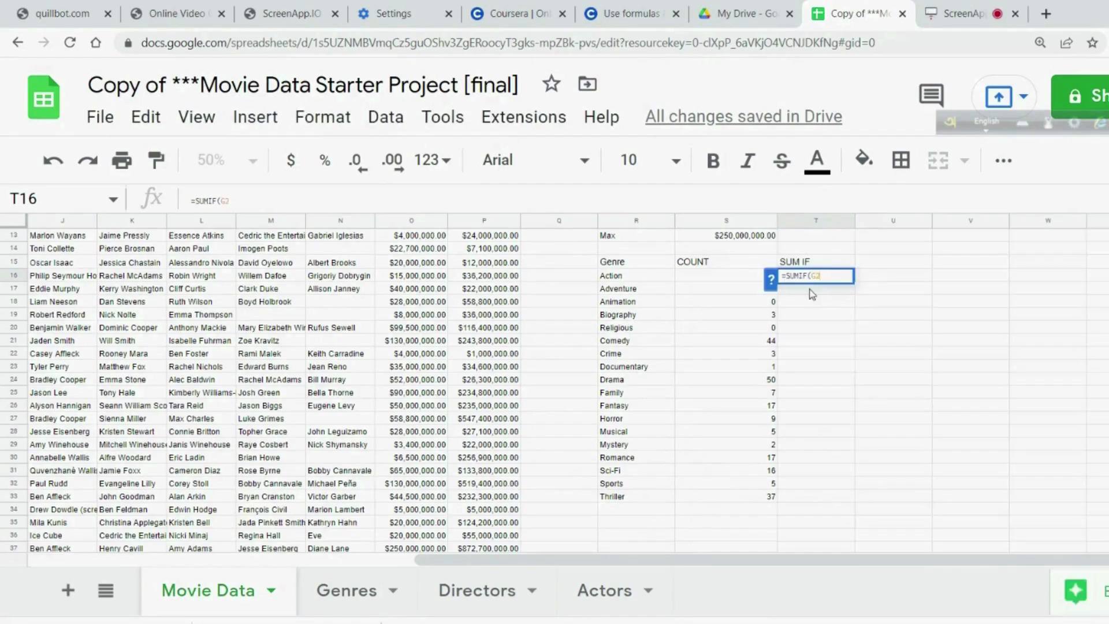
{"action": "type", "text": ":G509,"}
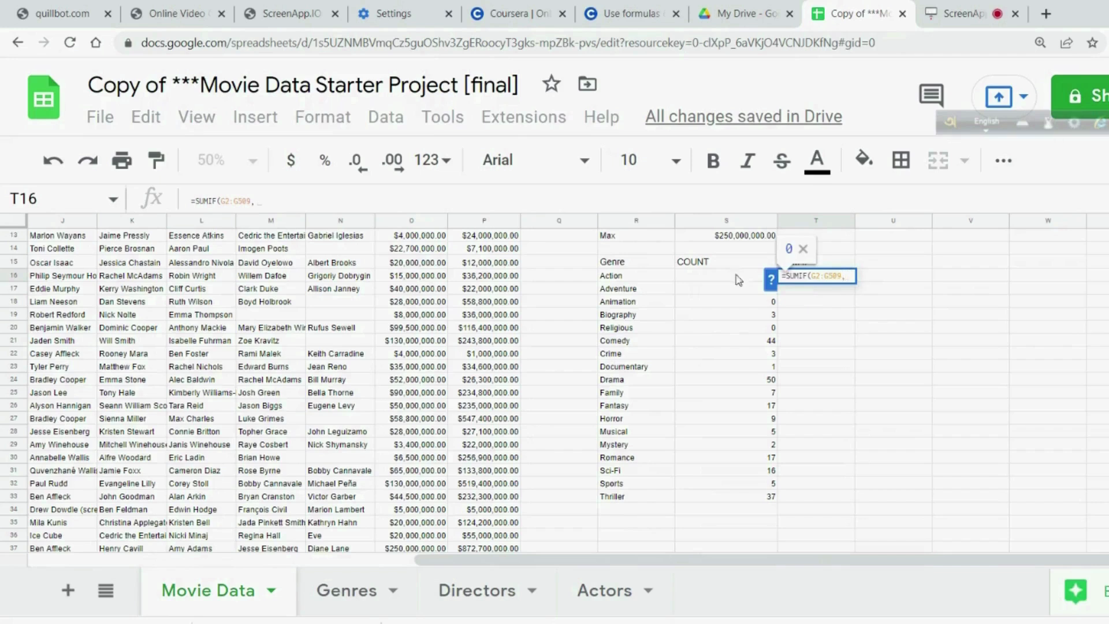
{"action": "left_click", "coordinate": [632, 279]}
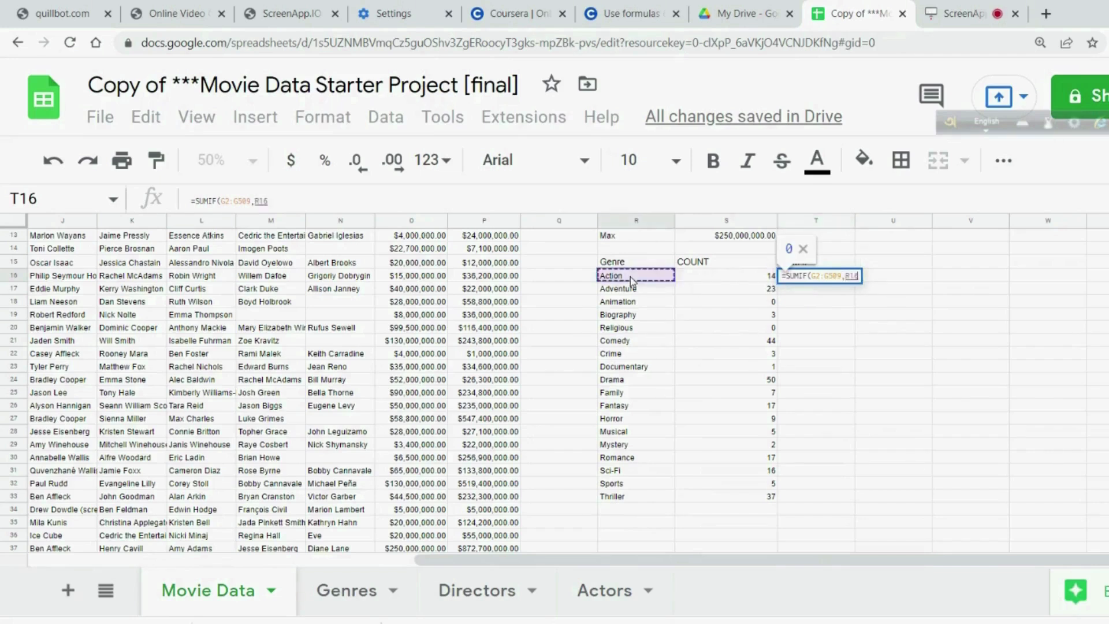
{"action": "type", "text": ","}
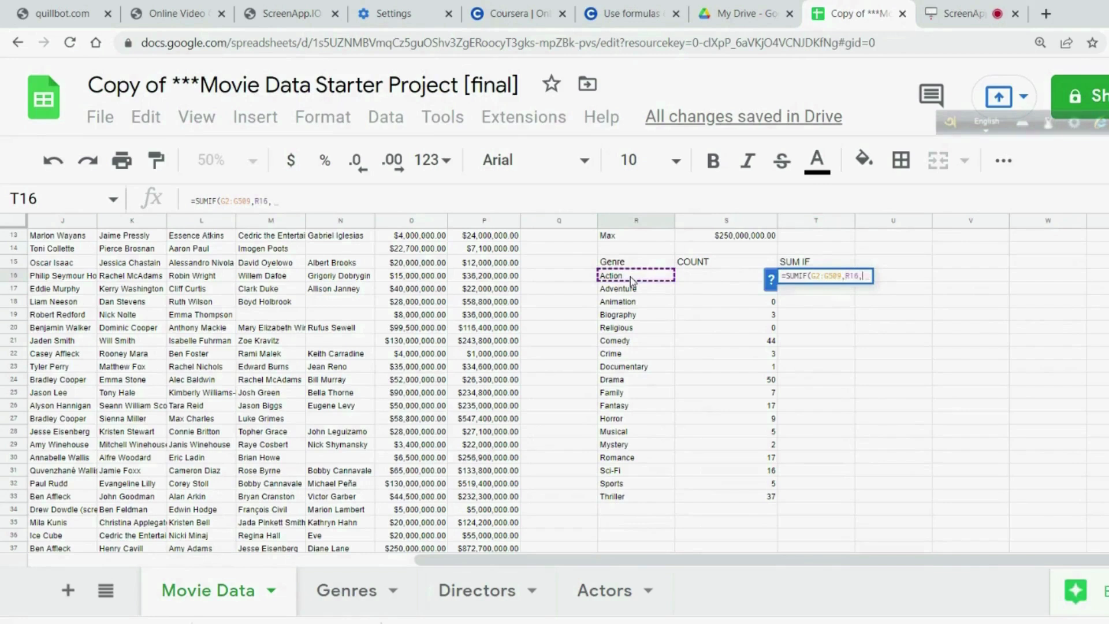
{"action": "type", "text": "O"}
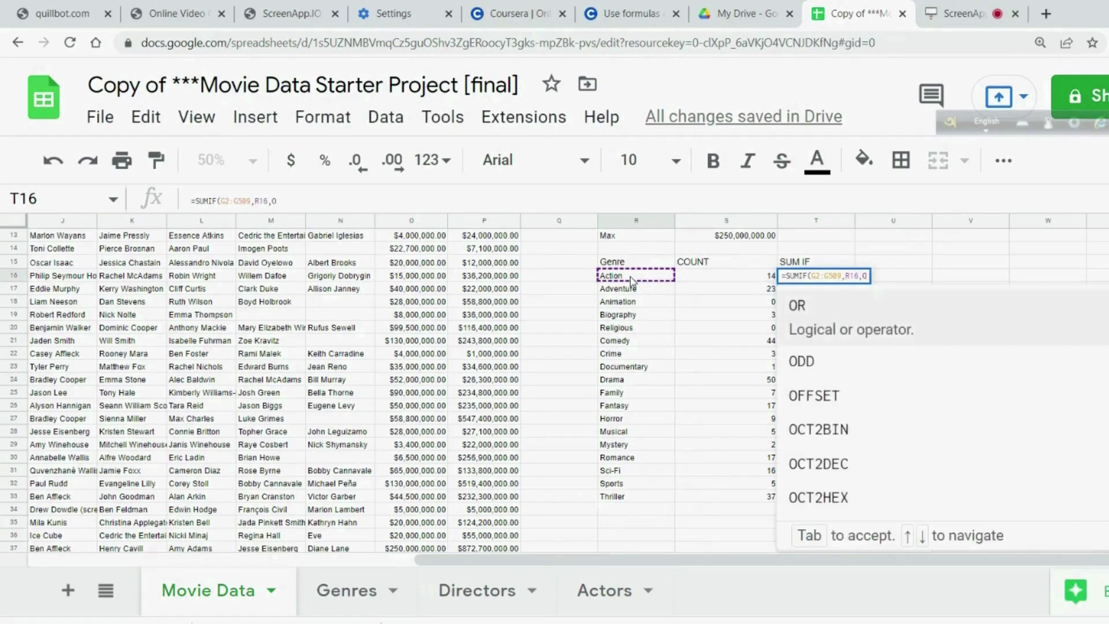
{"action": "type", "text": "2"}
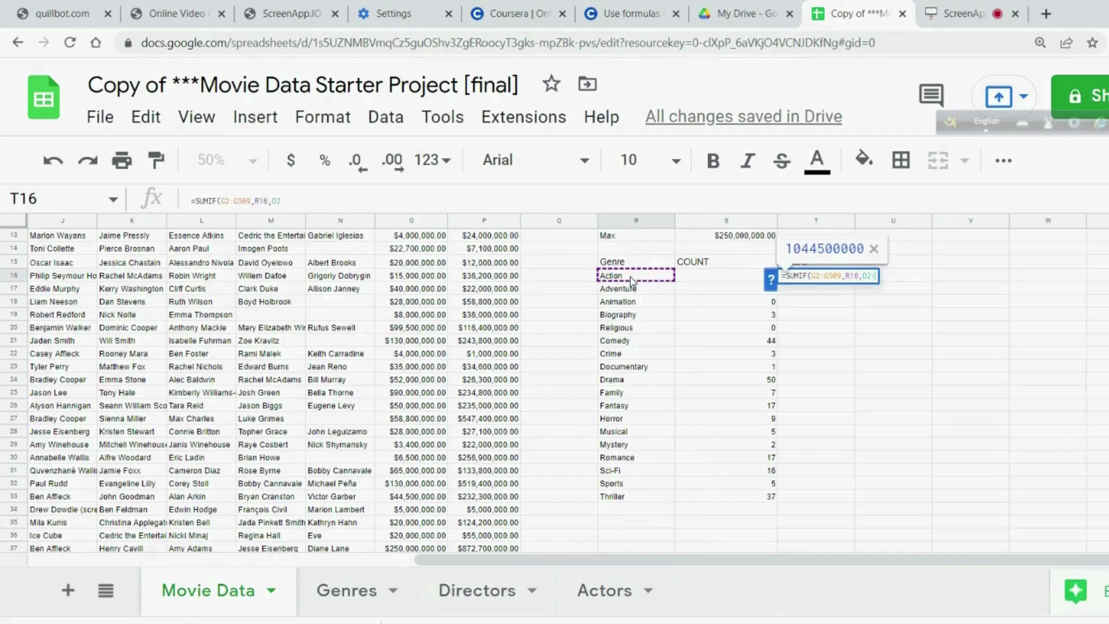
{"action": "type", "text": ":"}
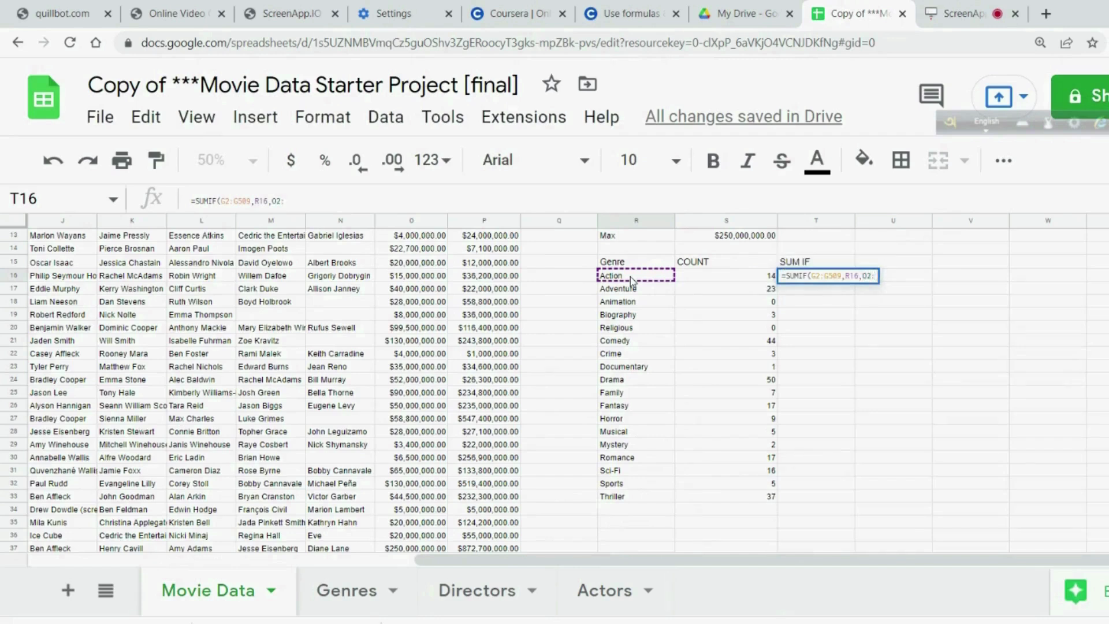
{"action": "type", "text": "O509"}
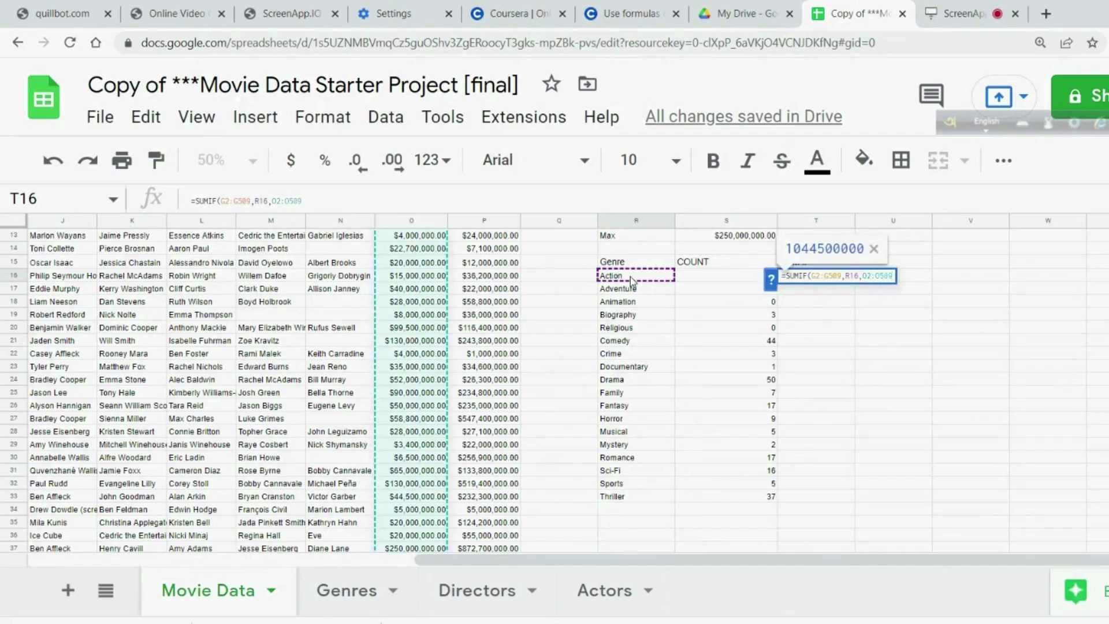
{"action": "type", "text": ")"}
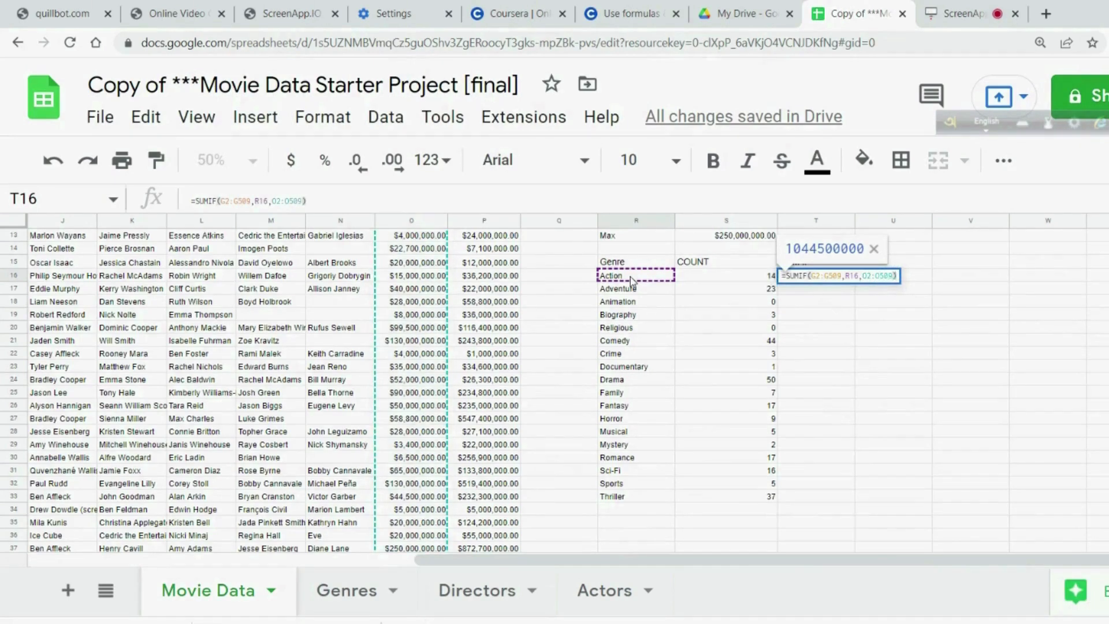
{"action": "key", "text": "Return"}
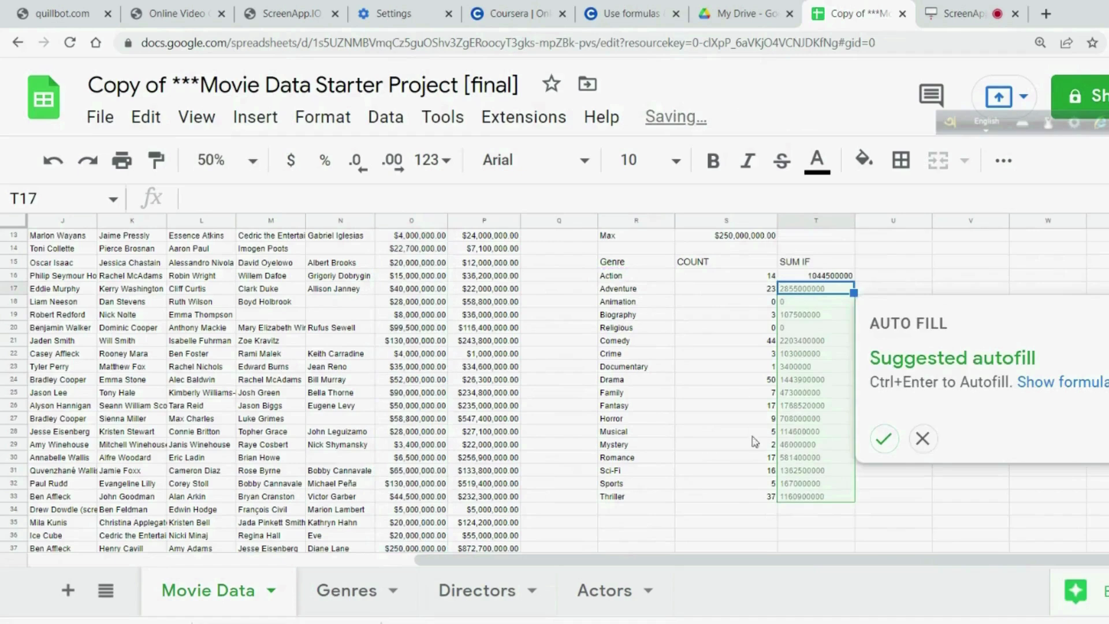
Step: Fill the SUMIF formula down the SUM IF column through the Thriller row
{"action": "left_click", "coordinate": [884, 440]}
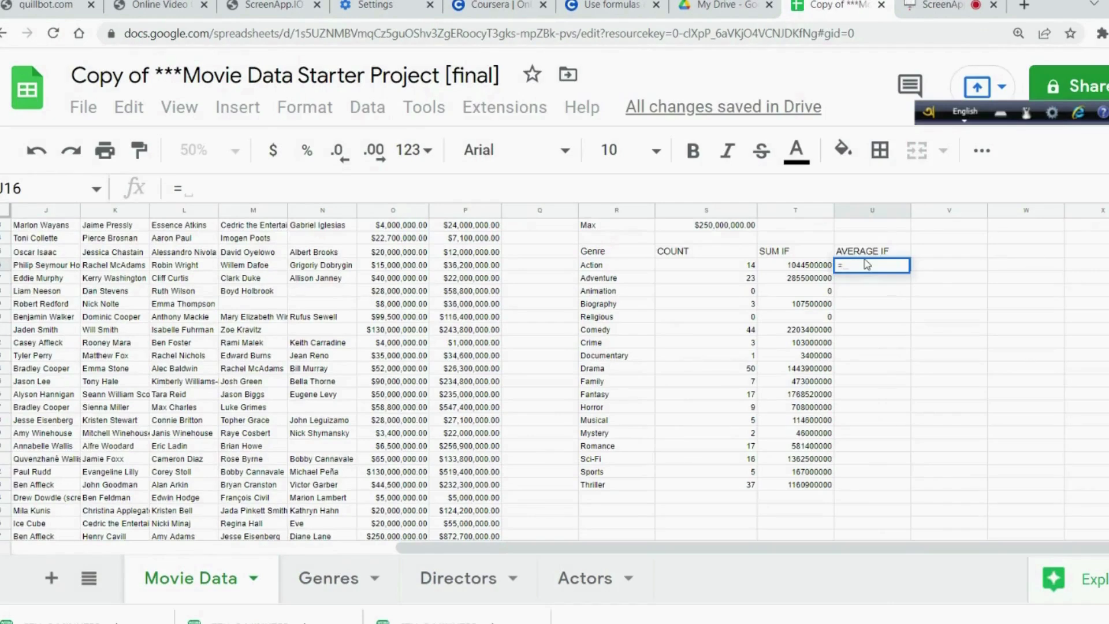
Step: Average the Action budgets with =AVERAGEIF(G2:G509,R16,O2:O509) in cell U16 and fill the formula down to the Thriller row
{"action": "type", "text": "Aver"}
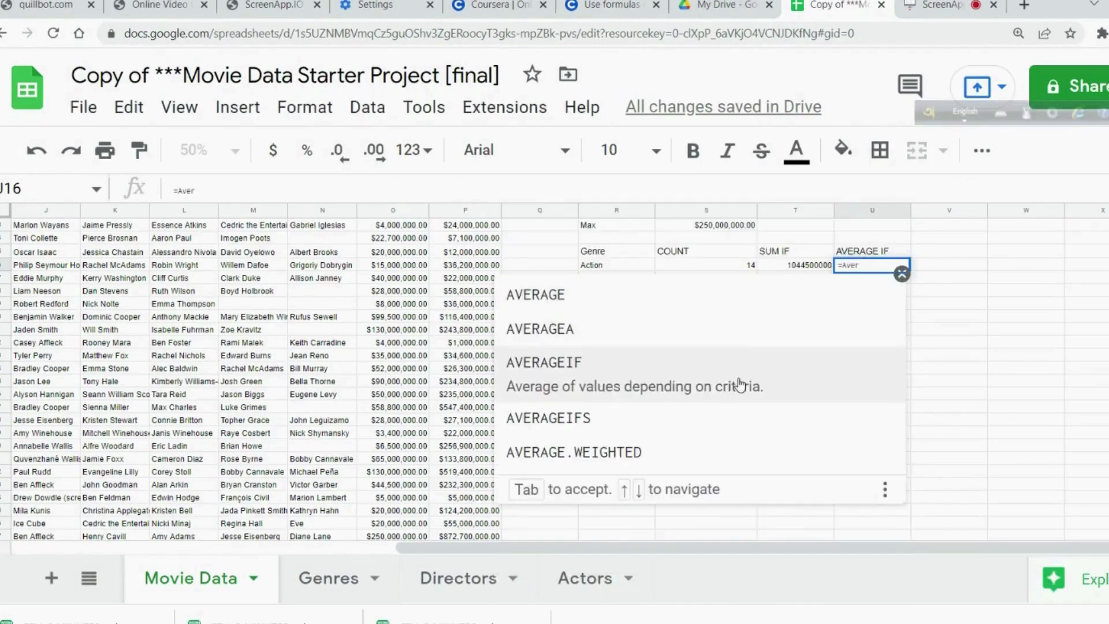
{"action": "left_click", "coordinate": [739, 383]}
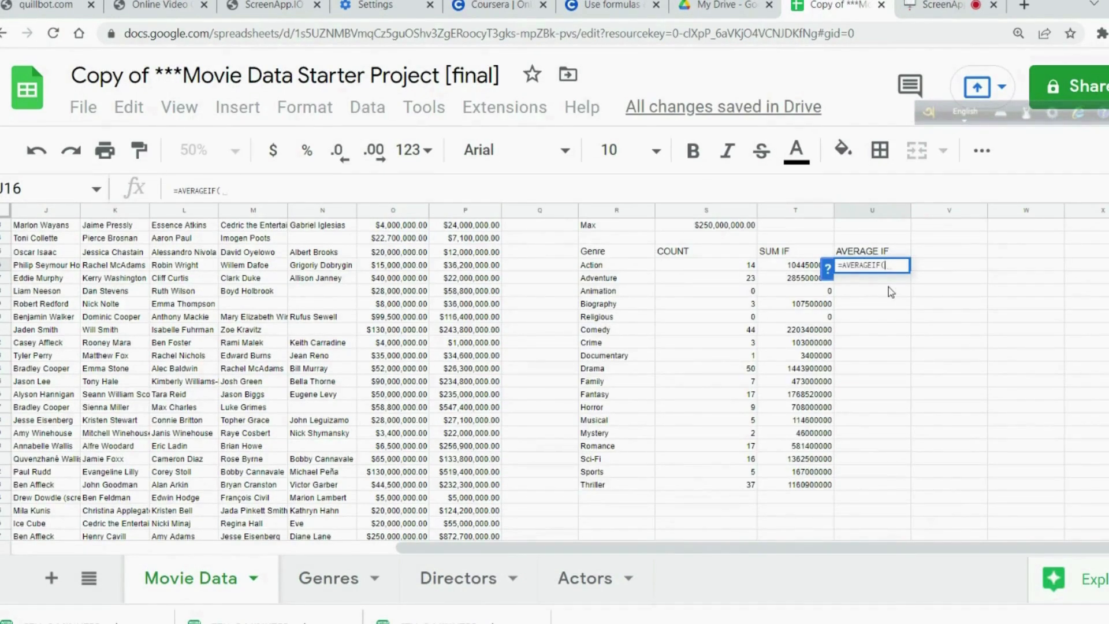
{"action": "type", "text": "G"}
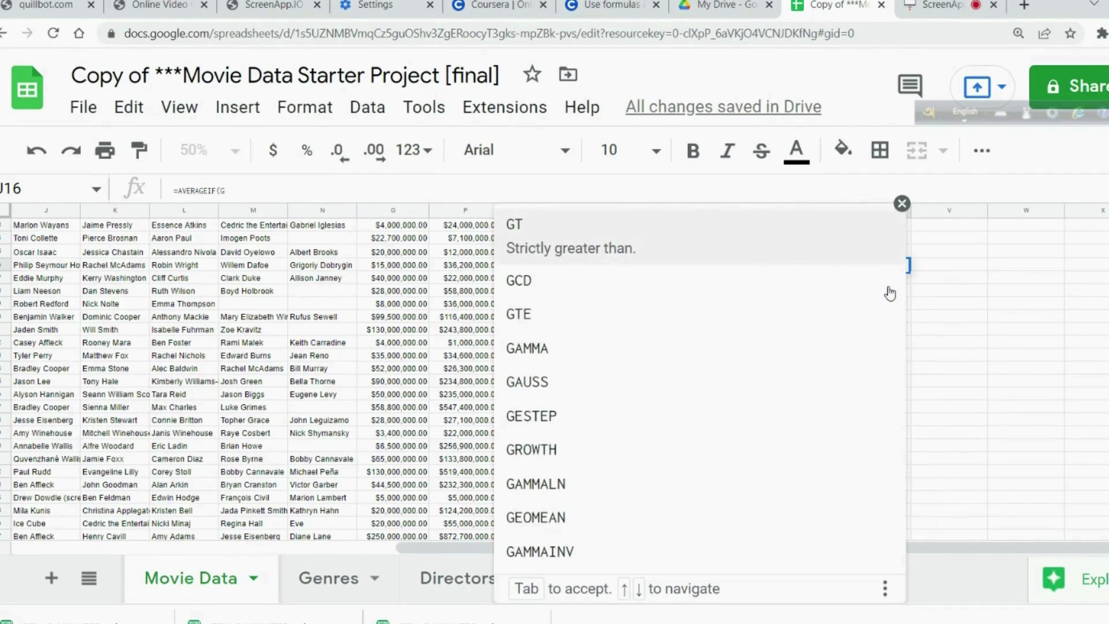
{"action": "type", "text": "2:g5"}
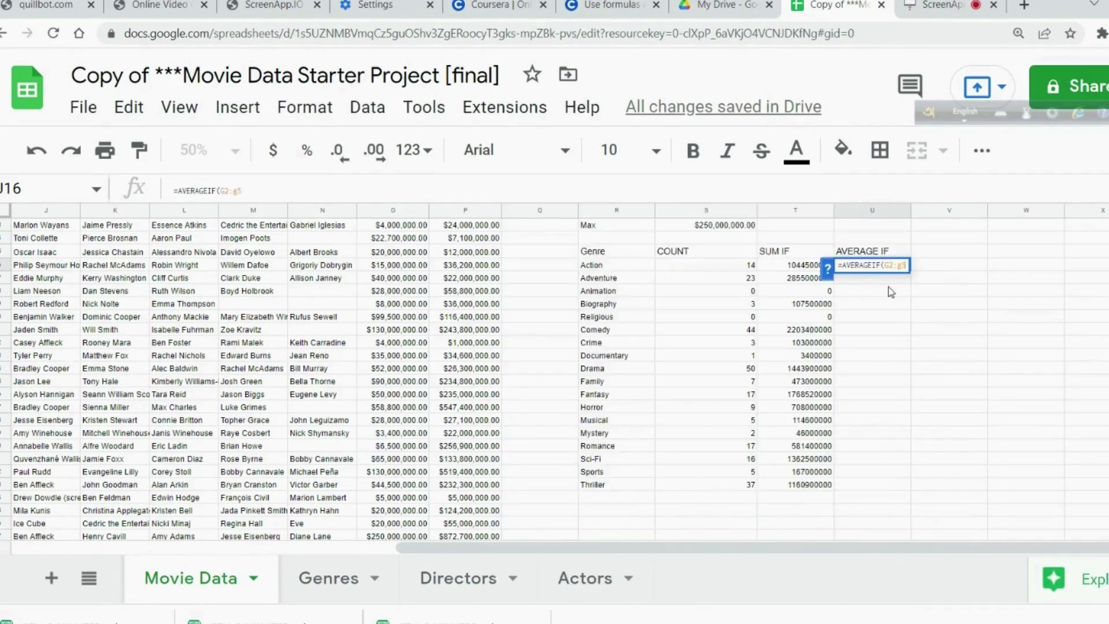
{"action": "key", "text": "BackSpace"}
{"action": "key", "text": "BackSpace"}
{"action": "key", "text": "BackSpace"}
{"action": "key", "text": "BackSpace"}
{"action": "type", "text": "G509,"}
{"action": "left_click", "coordinate": [638, 266]}
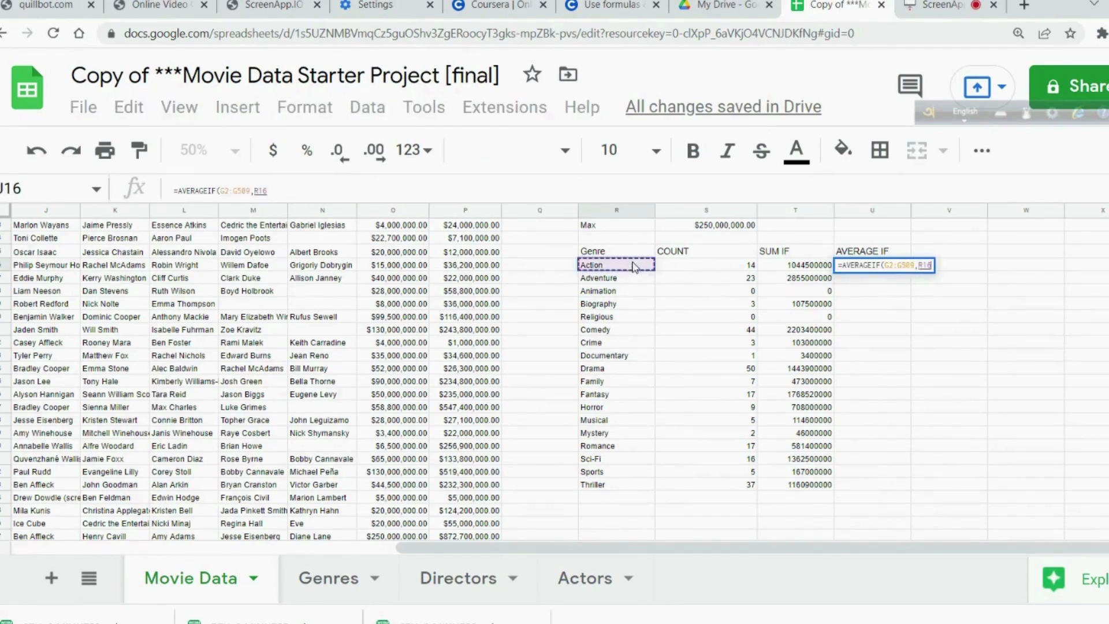
{"action": "type", "text": ","}
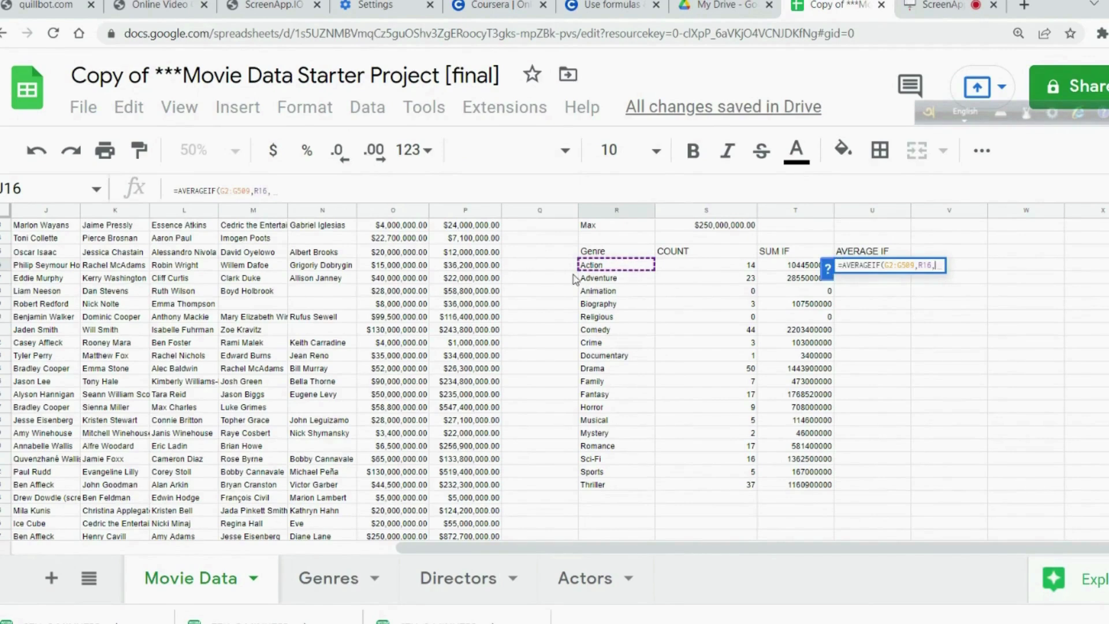
{"action": "type", "text": "o"}
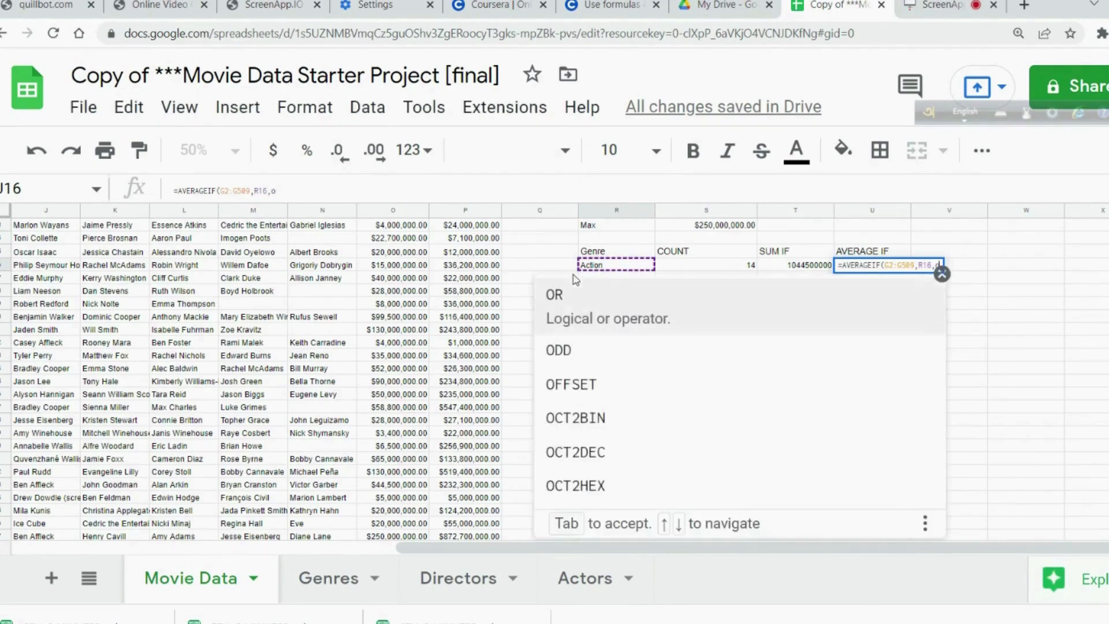
{"action": "key", "text": "BackSpace"}
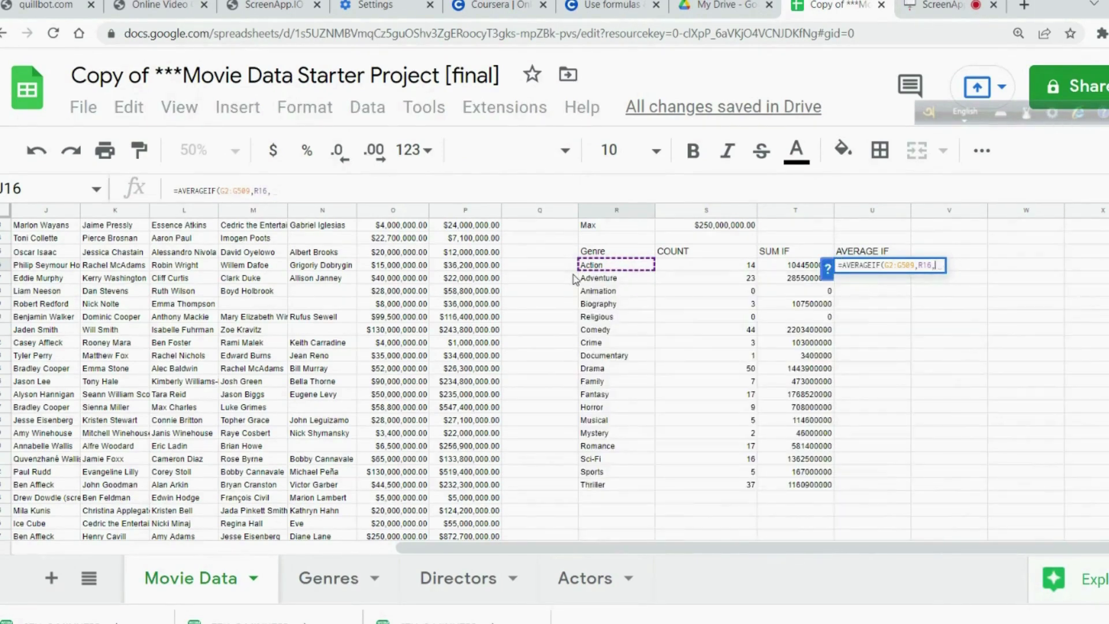
{"action": "type", "text": "O2:"}
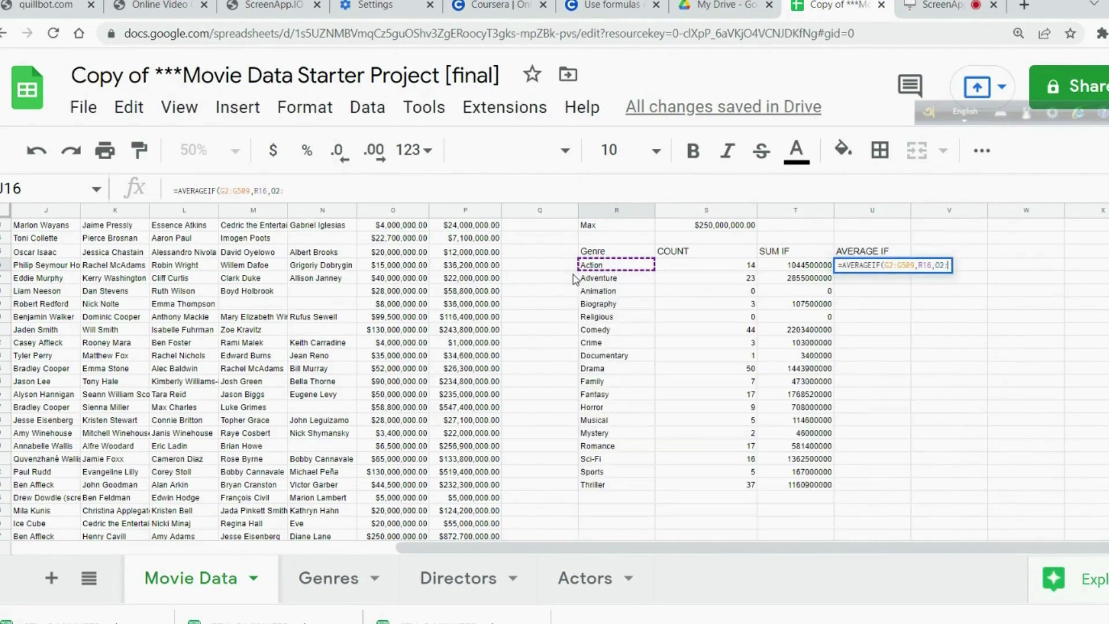
{"action": "type", "text": "O509"}
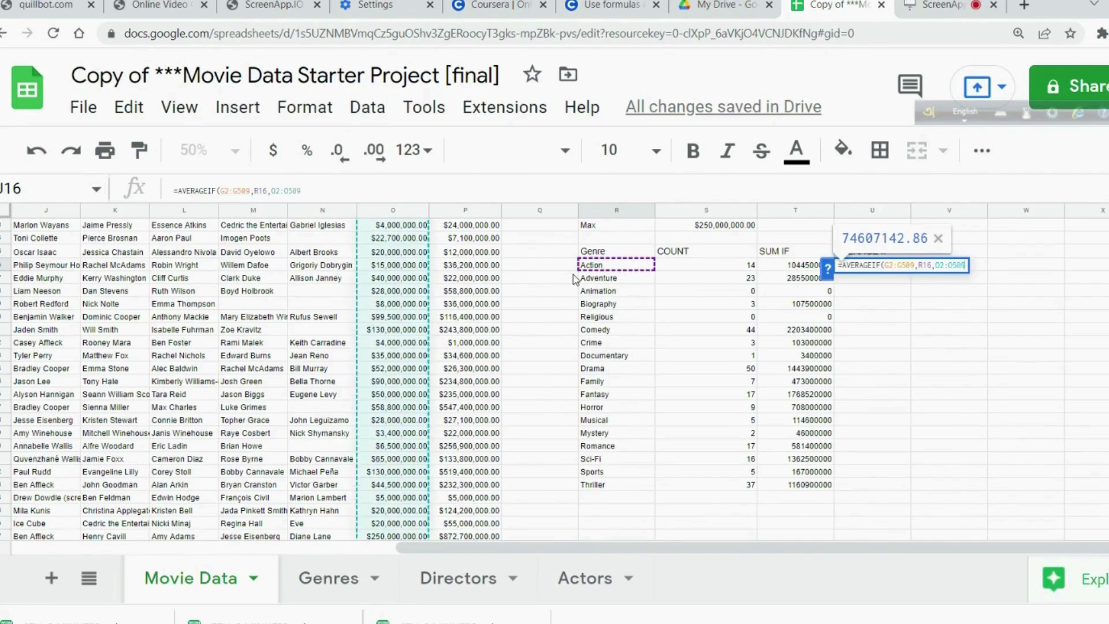
{"action": "type", "text": ")"}
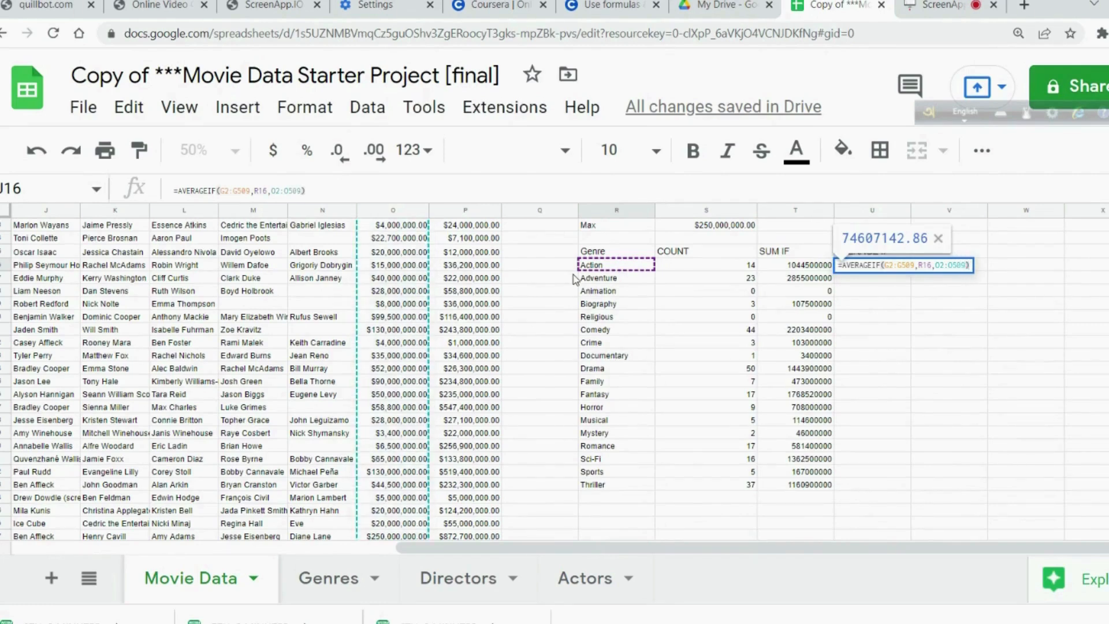
{"action": "key", "text": "Return"}
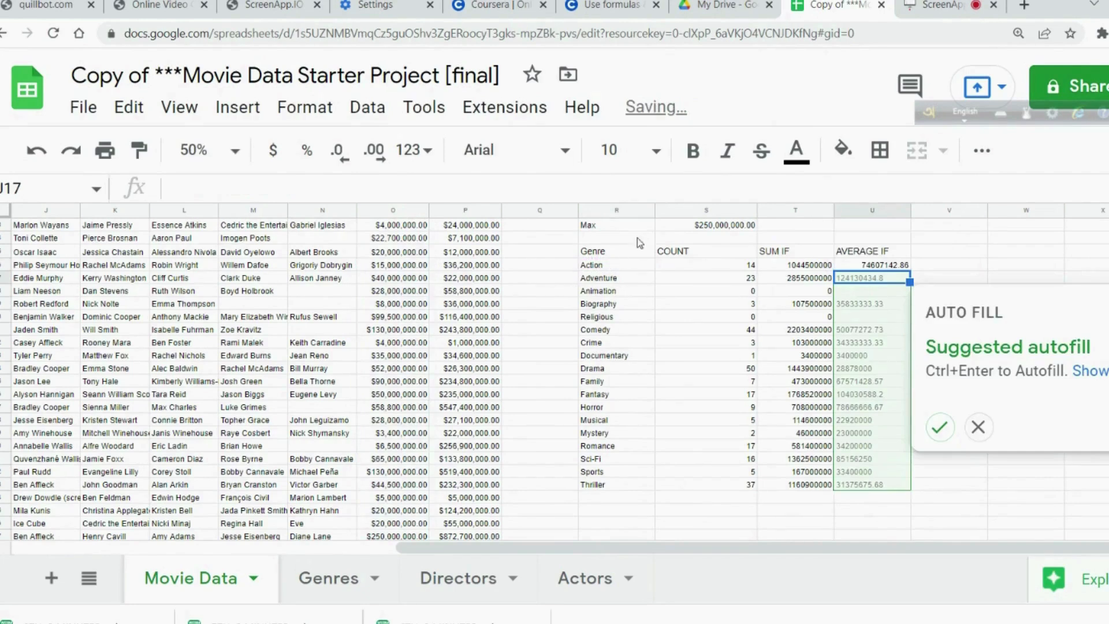
{"action": "left_click", "coordinate": [939, 427]}
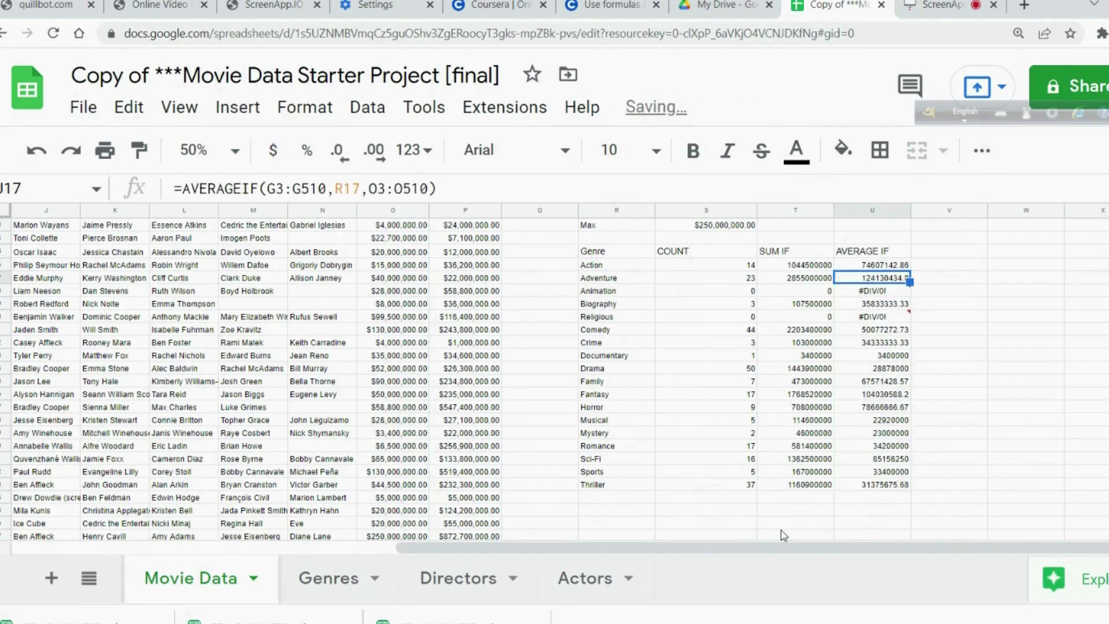
Step: Format the SUM IF and AVERAGE IF results in T16:U33 as Currency
{"action": "left_click", "coordinate": [736, 268]}
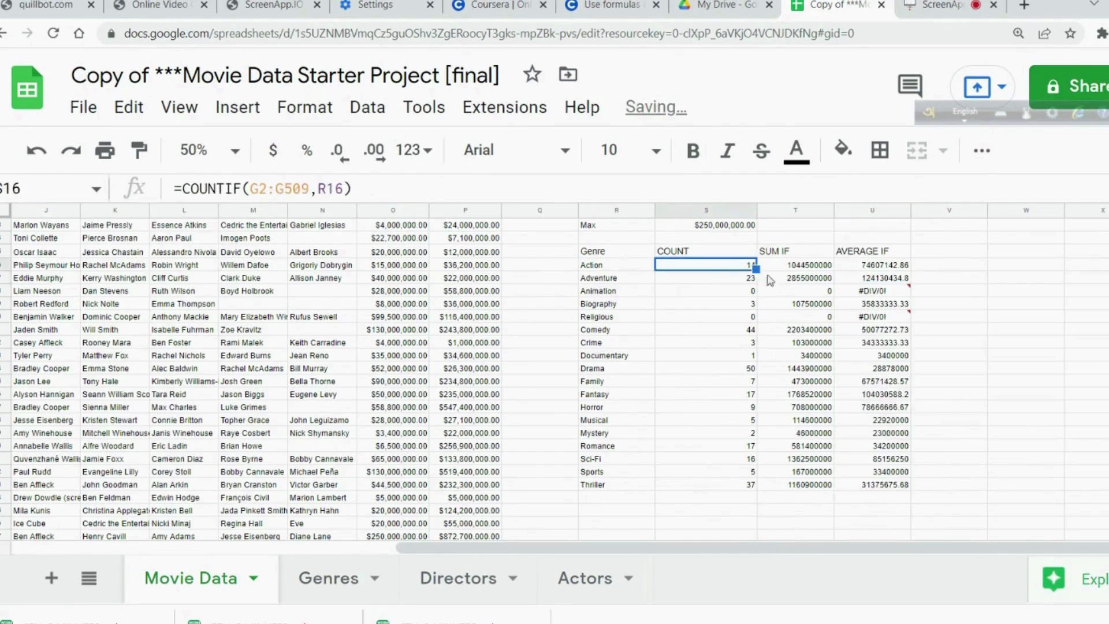
{"action": "left_click", "coordinate": [802, 269]}
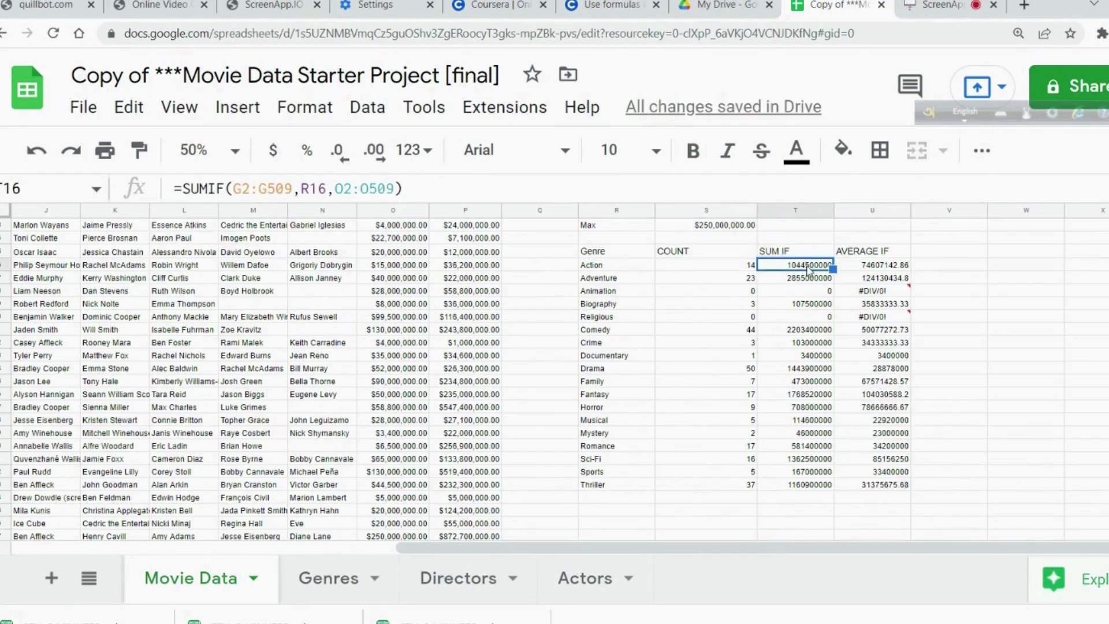
{"action": "left_click_drag", "start_coordinate": [808, 270], "coordinate": [881, 486]}
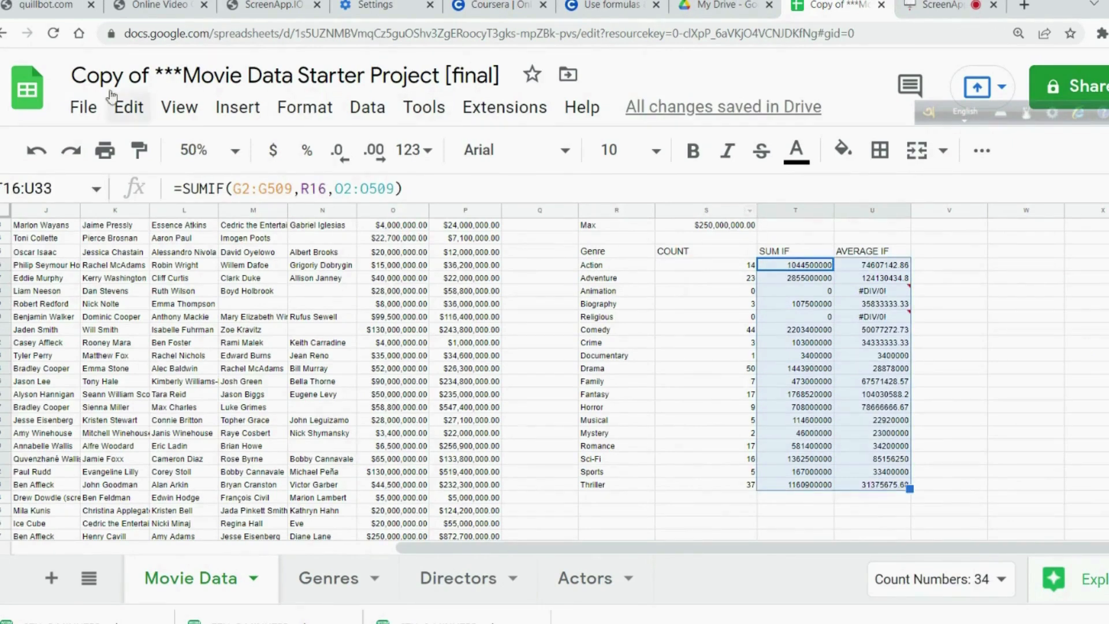
{"action": "left_click", "coordinate": [318, 108]}
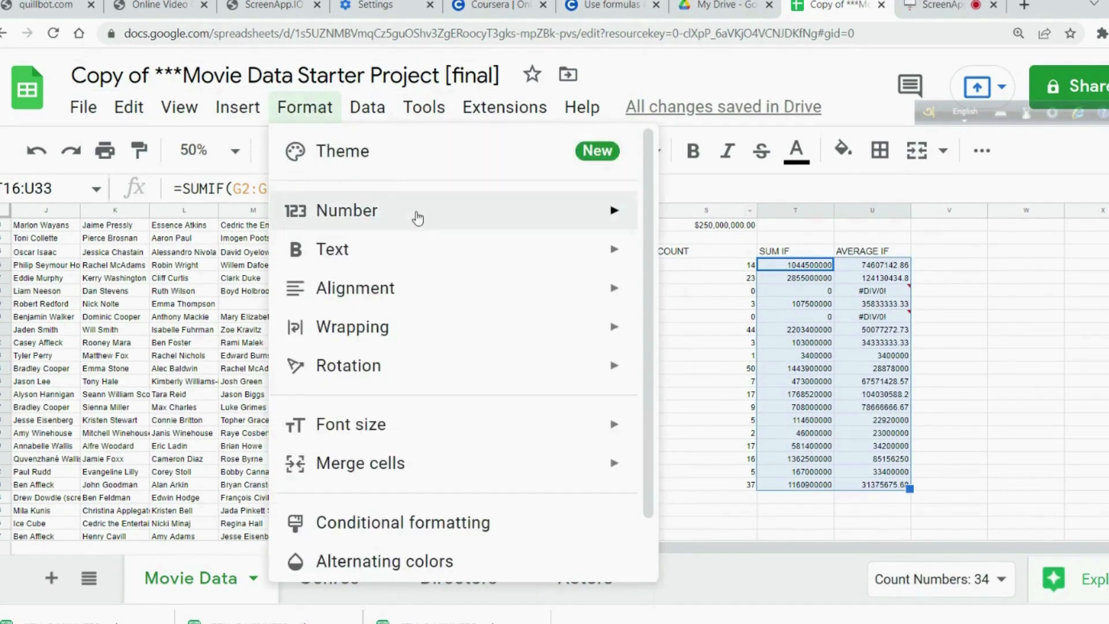
{"action": "mouse_move", "coordinate": [515, 217]}
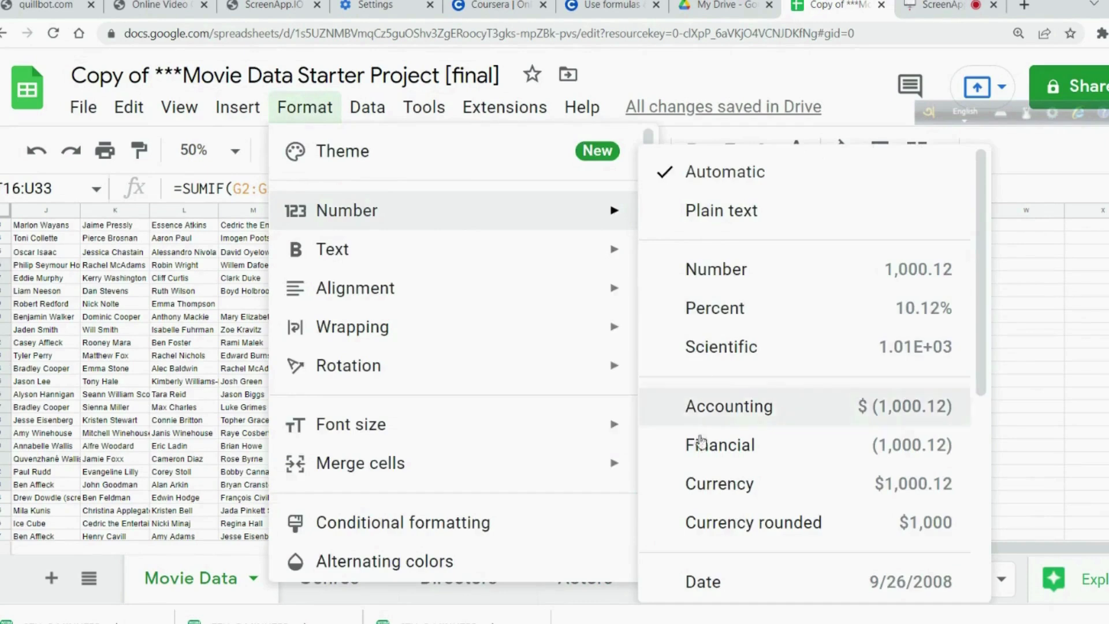
{"action": "left_click", "coordinate": [701, 485]}
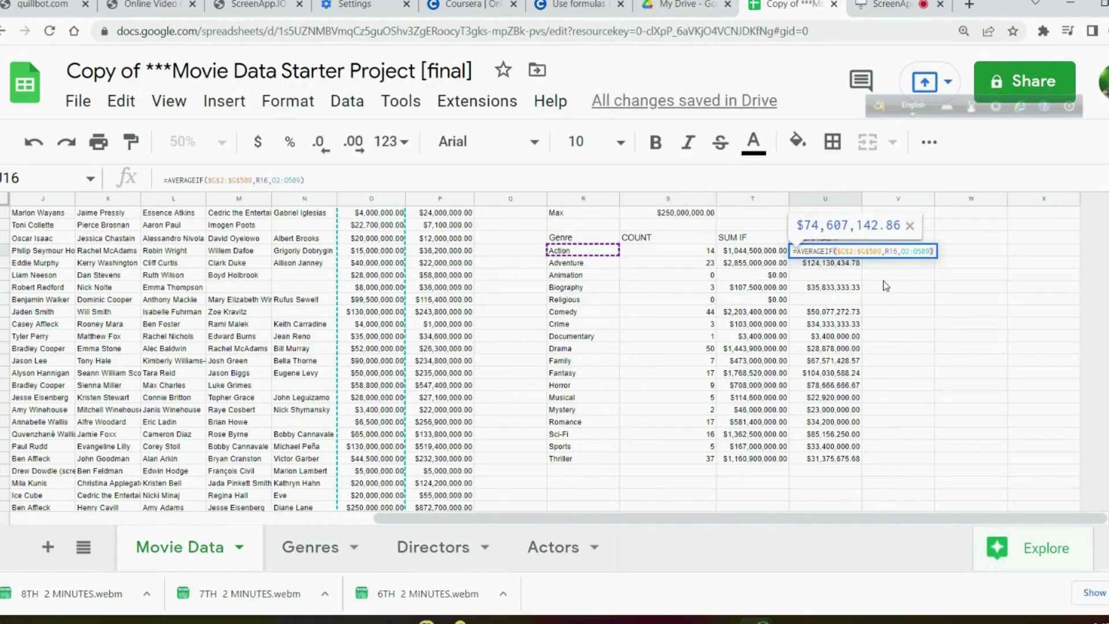
{"action": "key", "text": "Escape"}
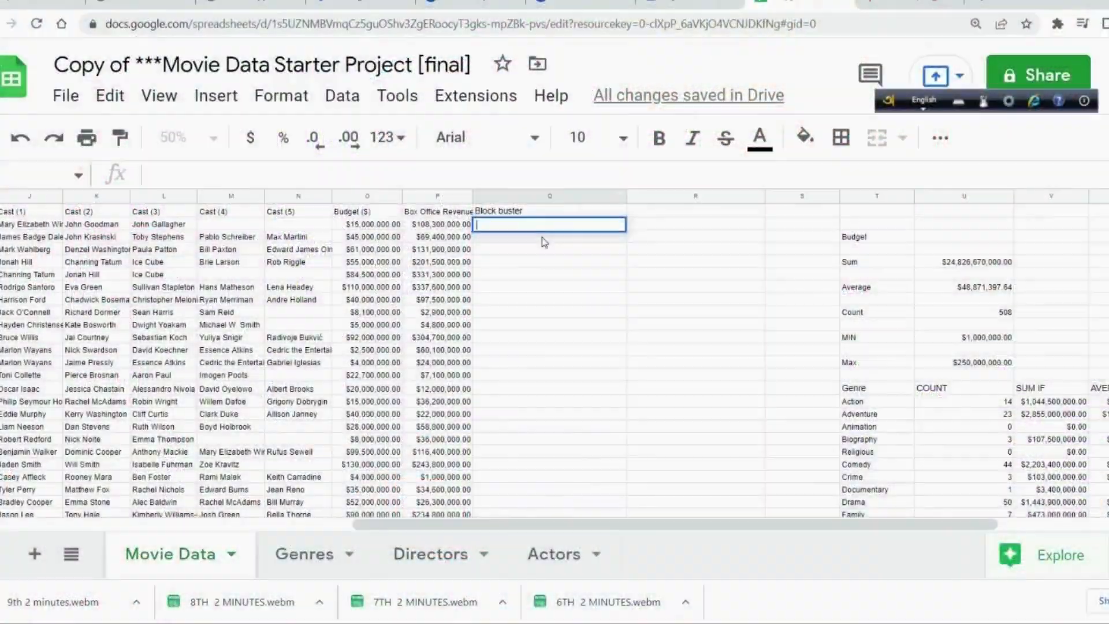
Step: Flag budgets above 5000000 with =IF(O2>5000000,"Yes","No") in the first cell under the Block buster heading and fill the formula down the column
{"action": "type", "text": "="}
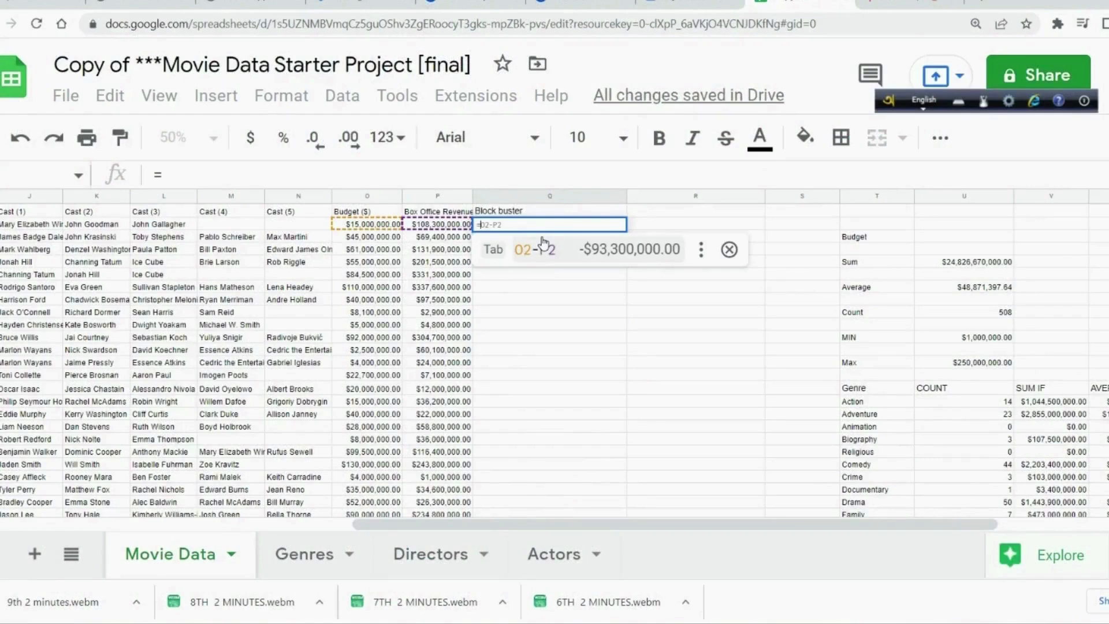
{"action": "type", "text": "if"}
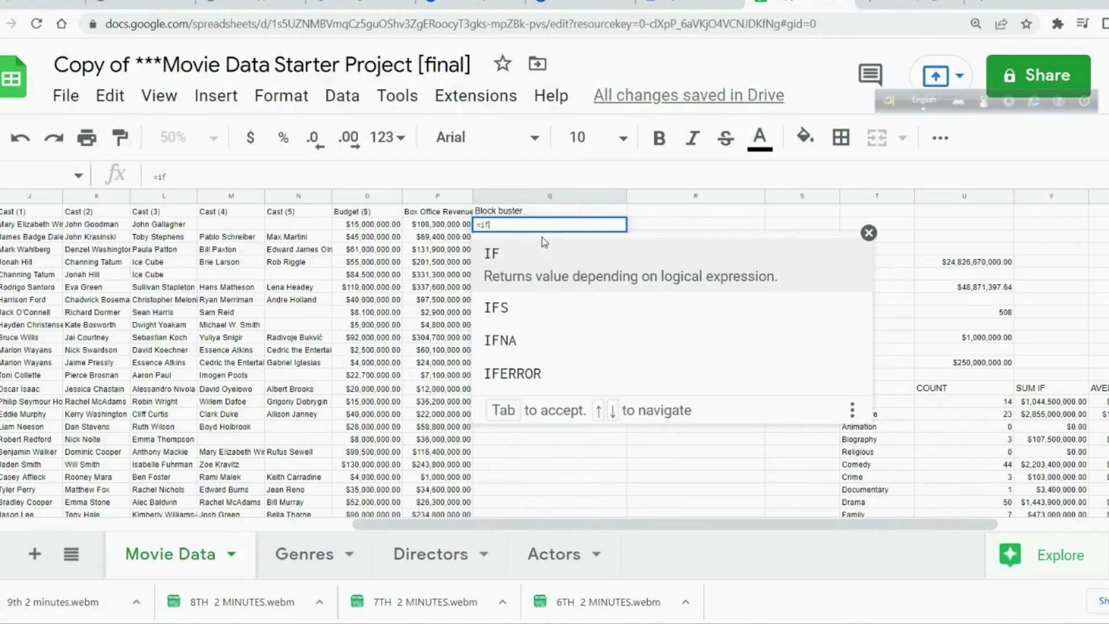
{"action": "left_click", "coordinate": [580, 270]}
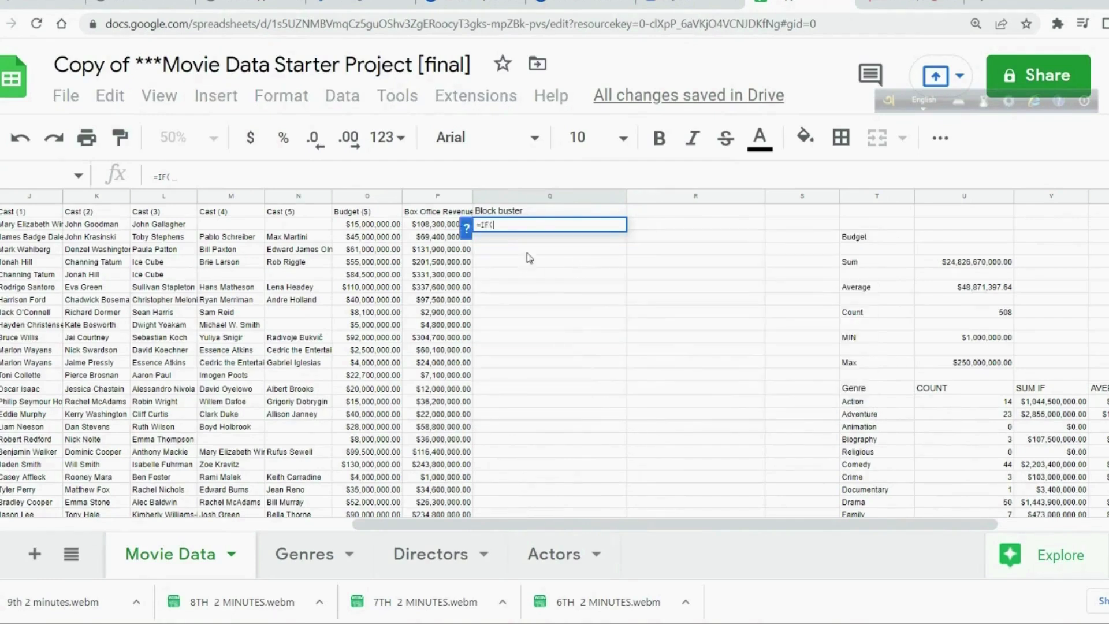
{"action": "left_click", "coordinate": [366, 225]}
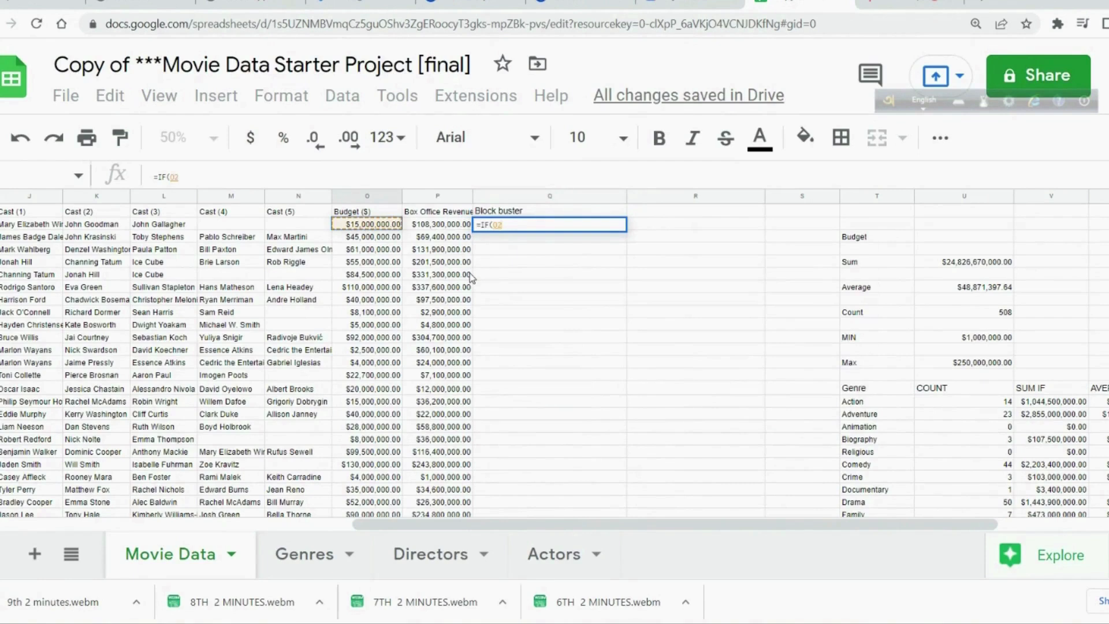
{"action": "type", "text": ">500"}
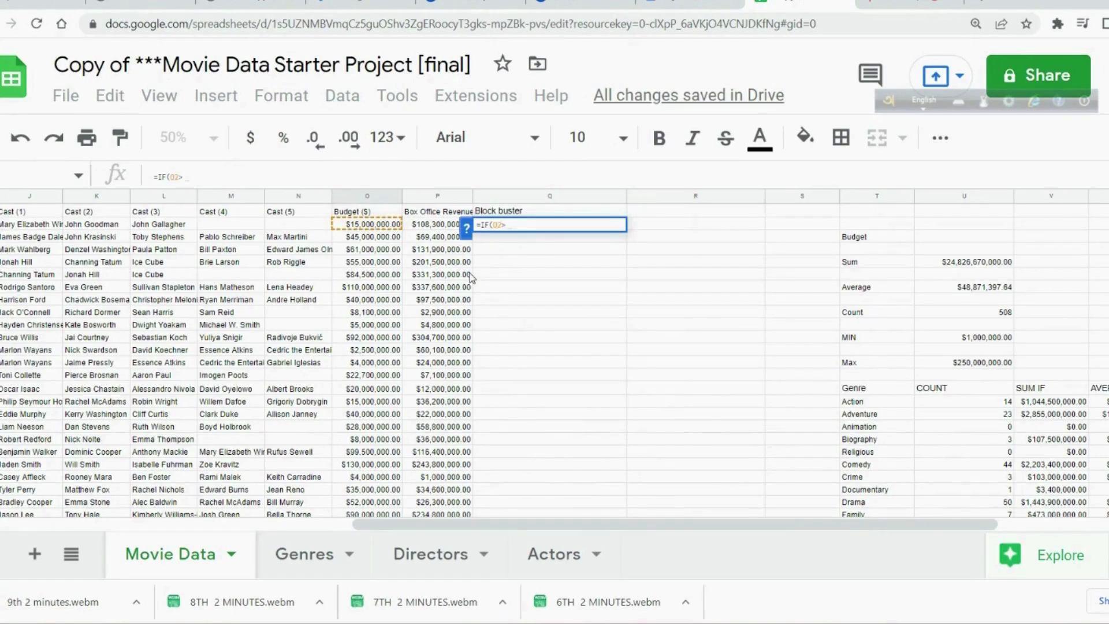
{"action": "type", "text": "0"}
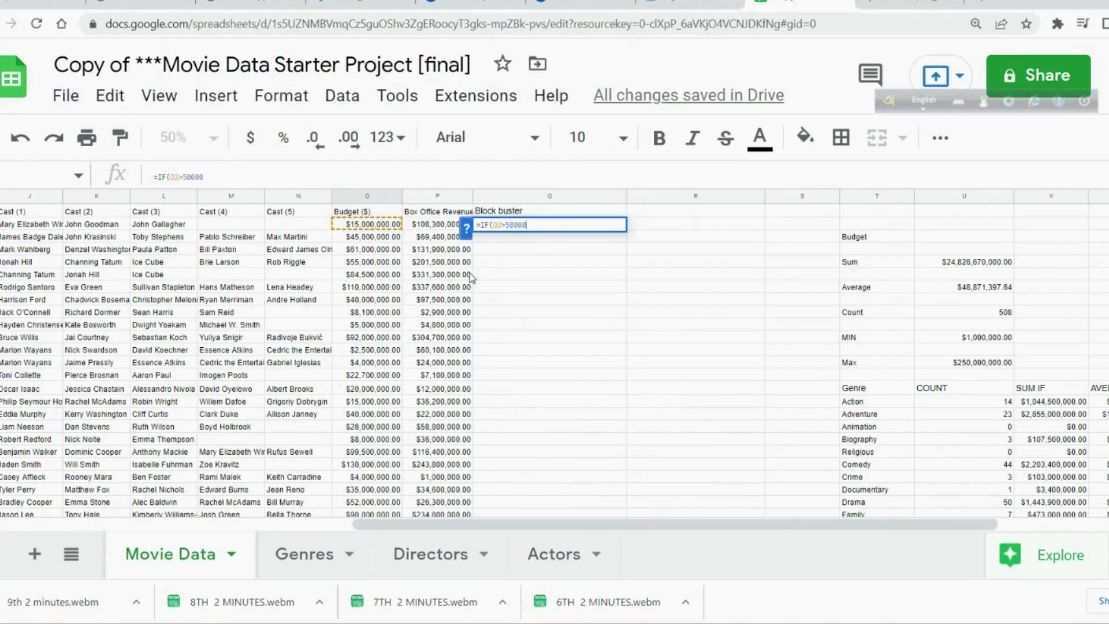
{"action": "type", "text": "00,"}
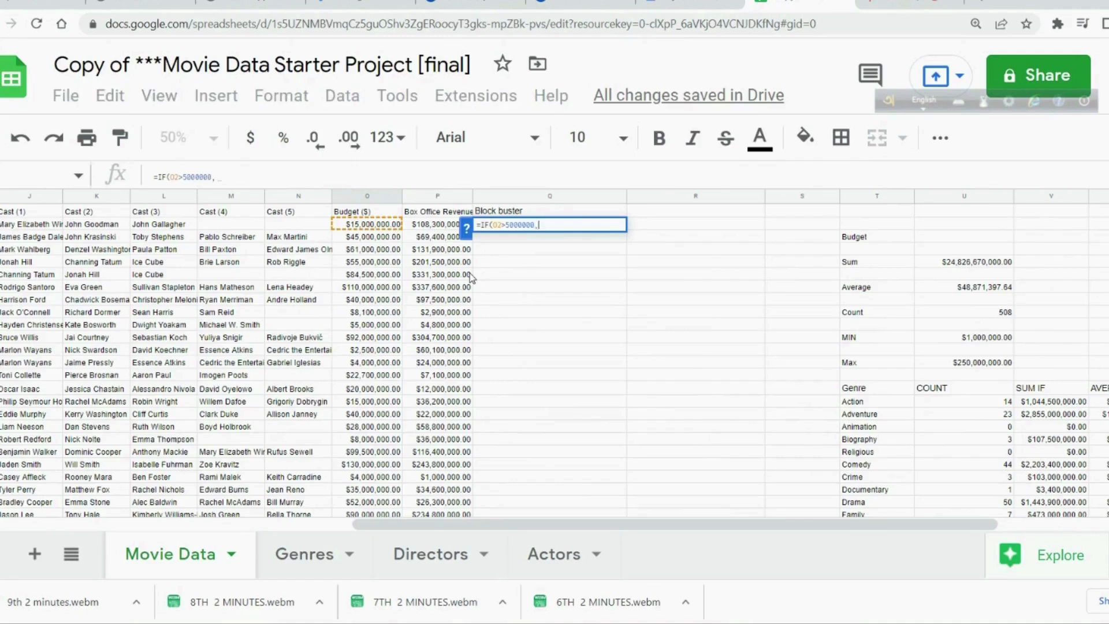
{"action": "type", "text": "\"ye"}
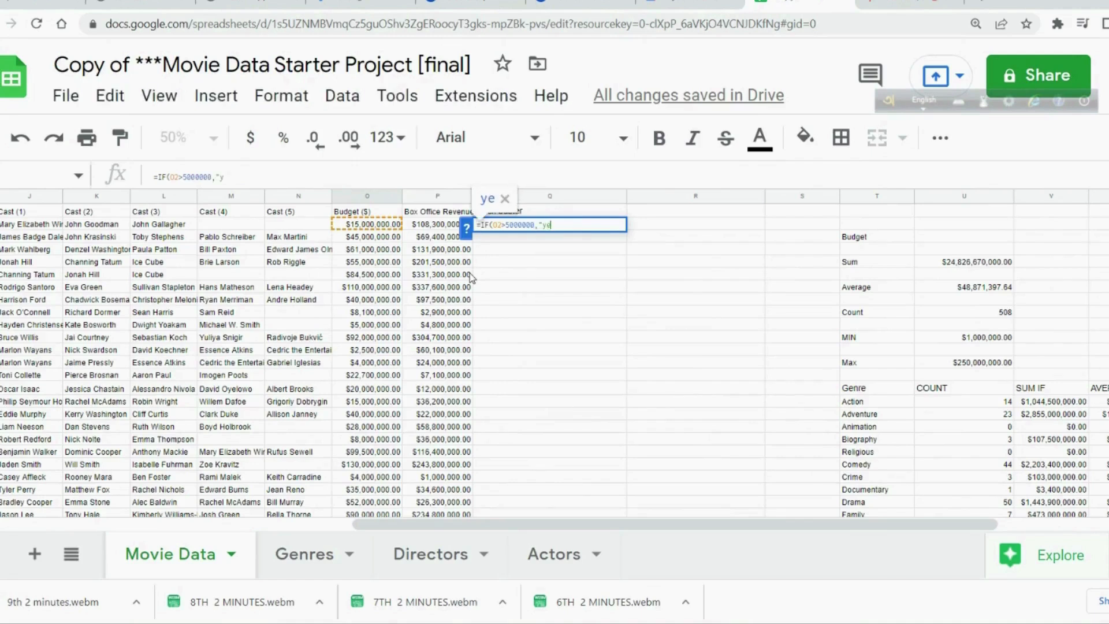
{"action": "type", "text": "s\","}
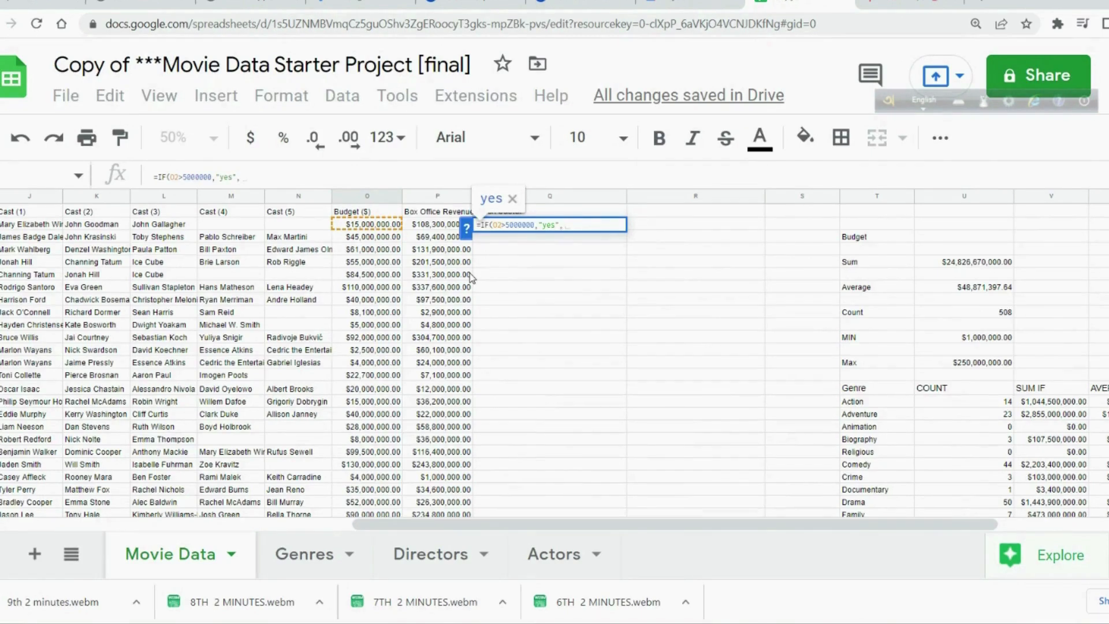
{"action": "type", "text": "N"}
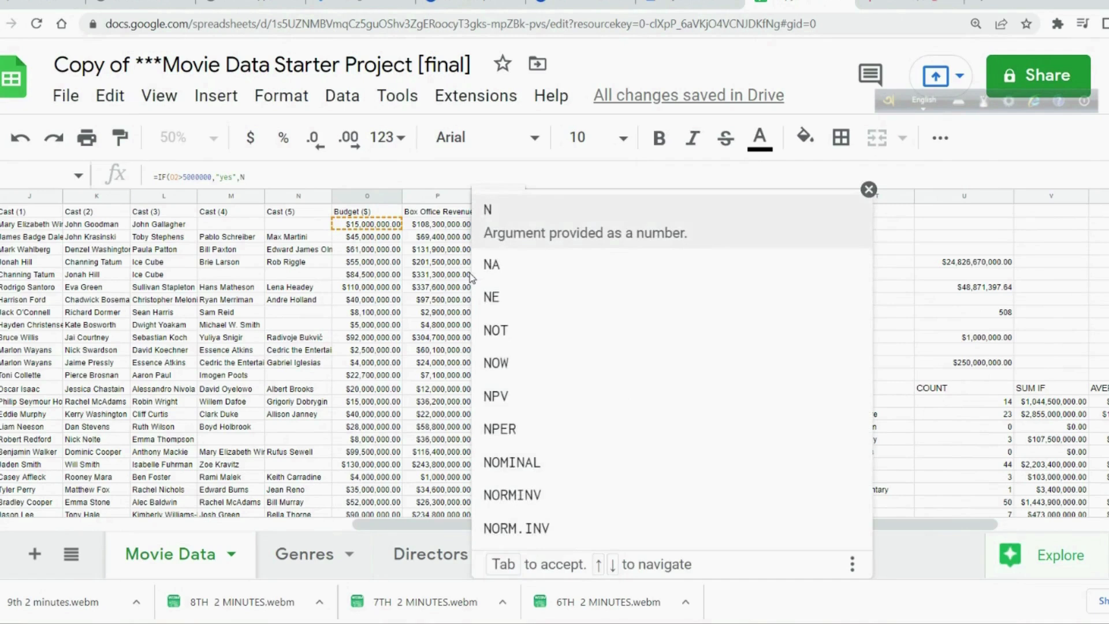
{"action": "type", "text": "o"}
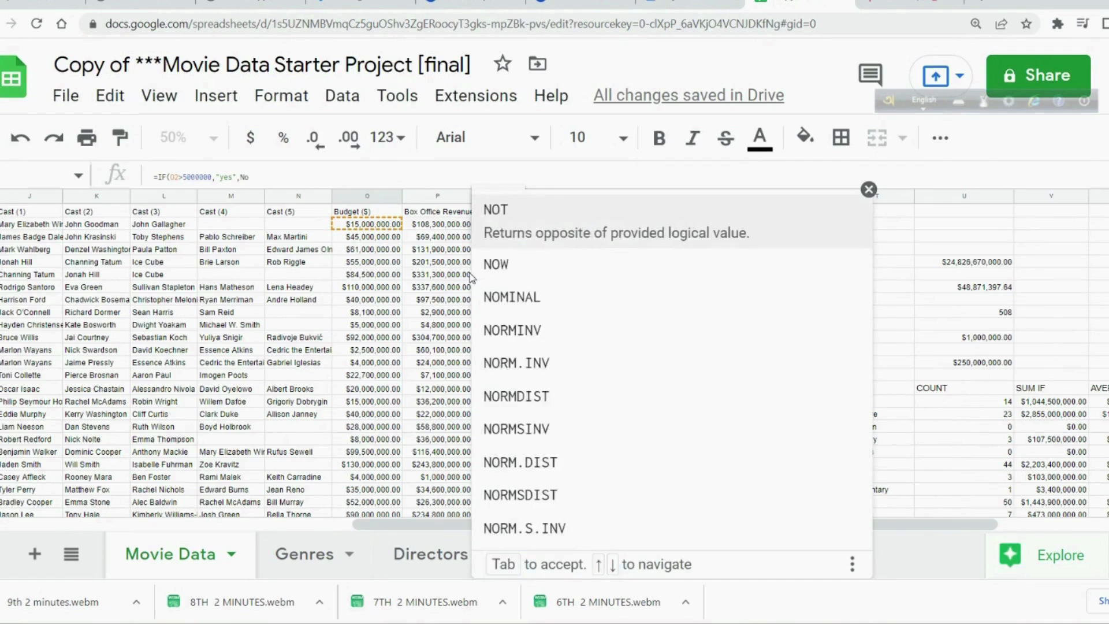
{"action": "left_click", "coordinate": [874, 196]}
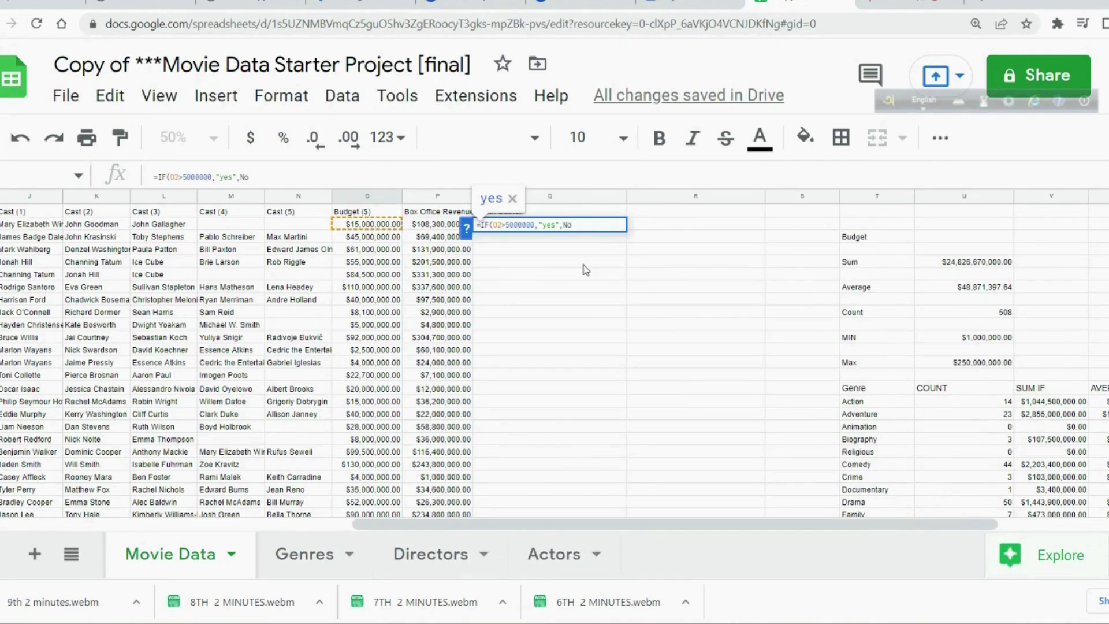
{"action": "type", "text": "\""}
{"action": "left_click", "coordinate": [580, 224]}
{"action": "left_click", "coordinate": [544, 225]}
{"action": "key", "text": "BackSpace"}
{"action": "type", "text": "Y"}
{"action": "type", "text": ")"}
{"action": "key", "text": "Return"}
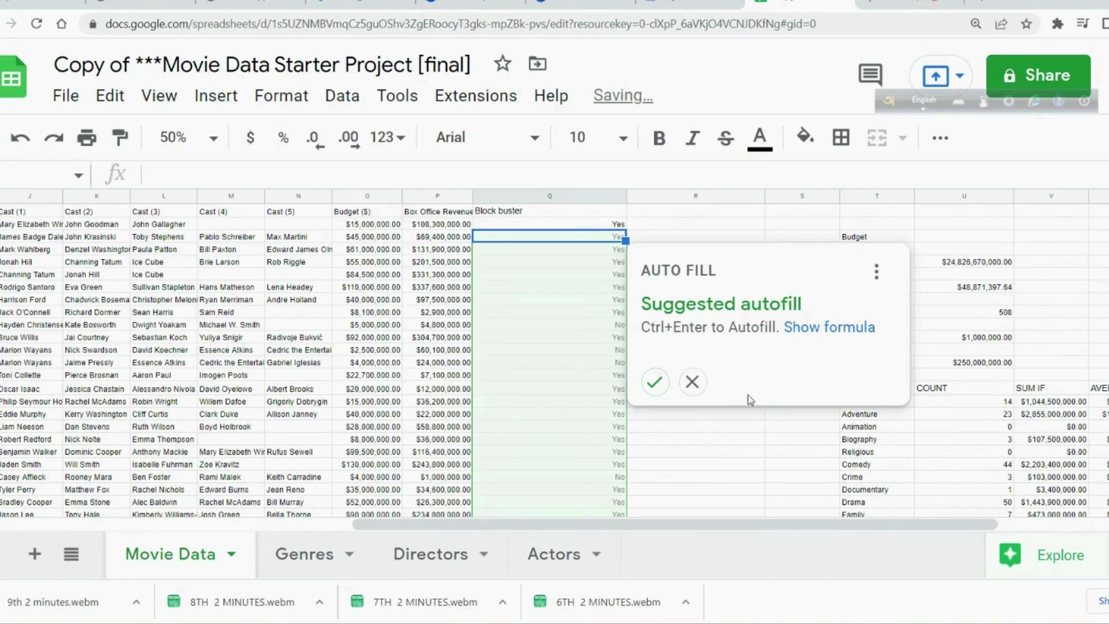
{"action": "left_click", "coordinate": [655, 381]}
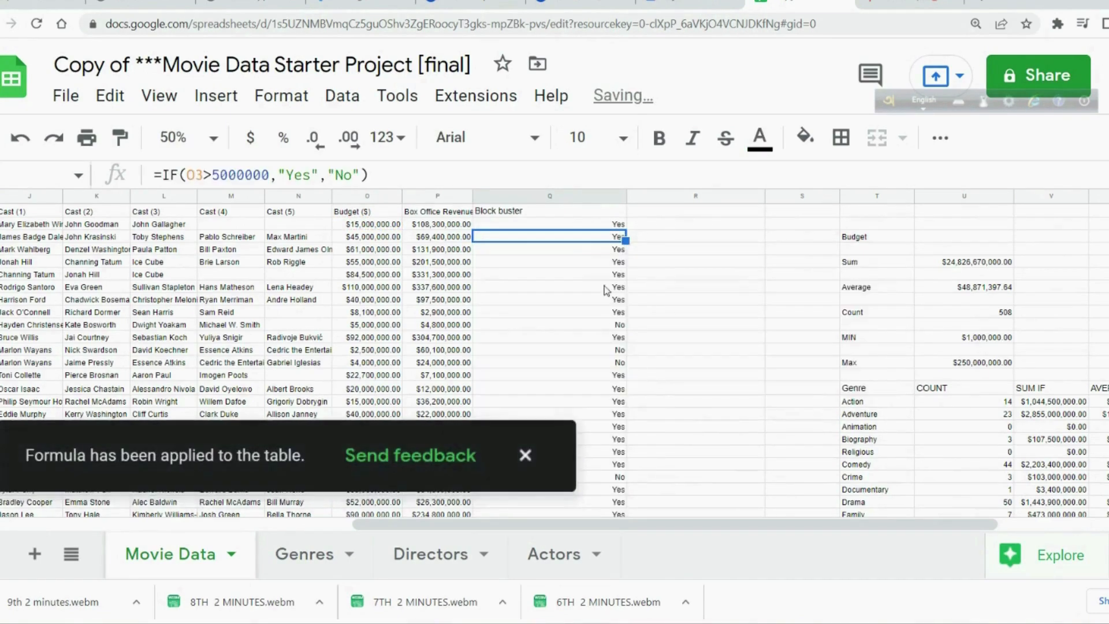
Step: Dismiss the autofill notice and review the Yes/No flags down the Block buster column
{"action": "left_click", "coordinate": [524, 456]}
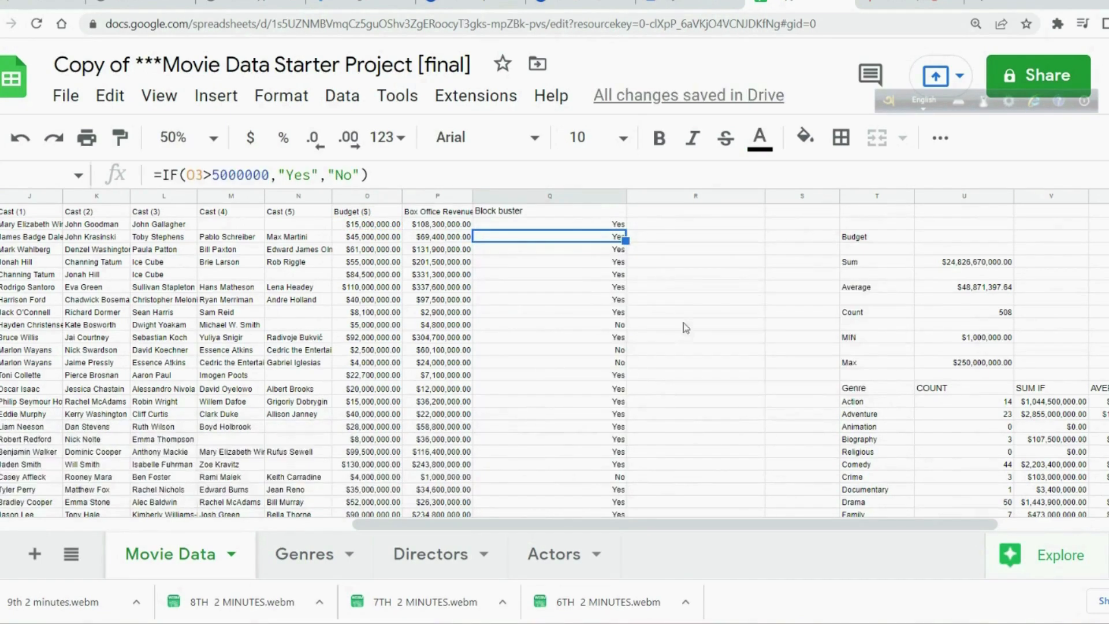
{"action": "scroll", "coordinate": [630, 243], "scroll_direction": "down", "scroll_amount": 5}
{"action": "scroll", "coordinate": [628, 247], "scroll_direction": "up", "scroll_amount": 5}
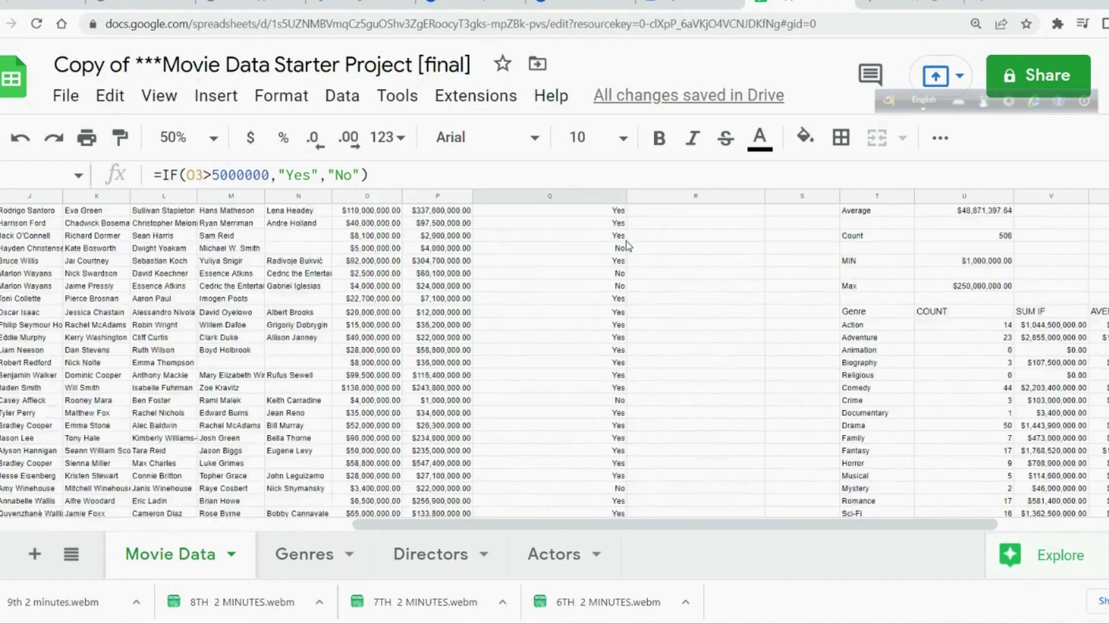
{"action": "scroll", "coordinate": [629, 247], "scroll_direction": "down", "scroll_amount": 9}
{"action": "scroll", "coordinate": [628, 247], "scroll_direction": "up", "scroll_amount": 8}
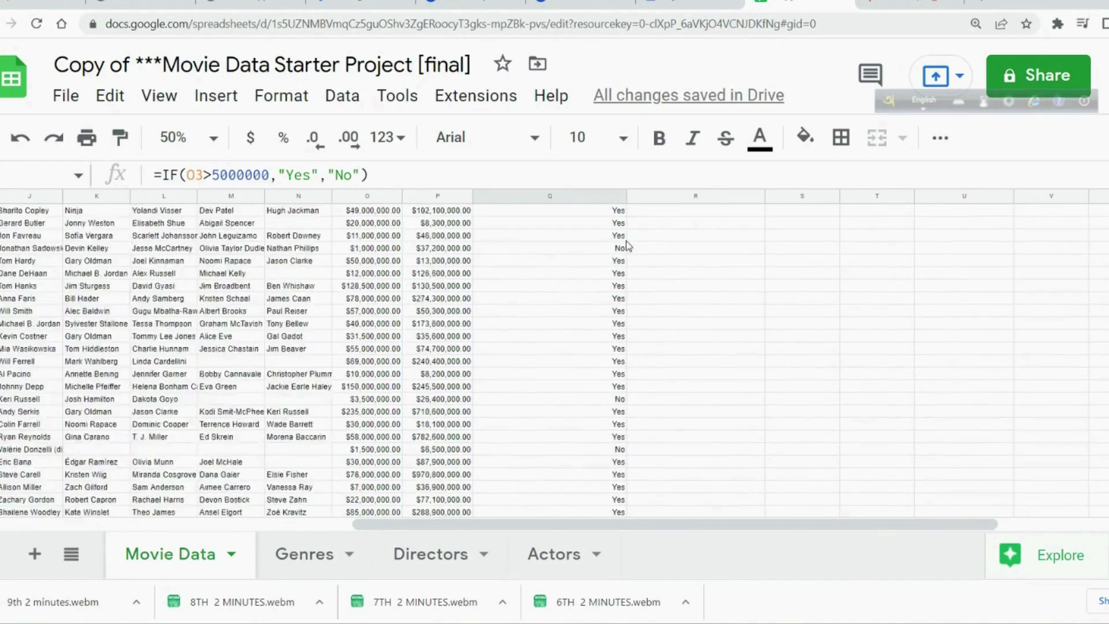
{"action": "scroll", "coordinate": [628, 246], "scroll_direction": "up", "scroll_amount": 2}
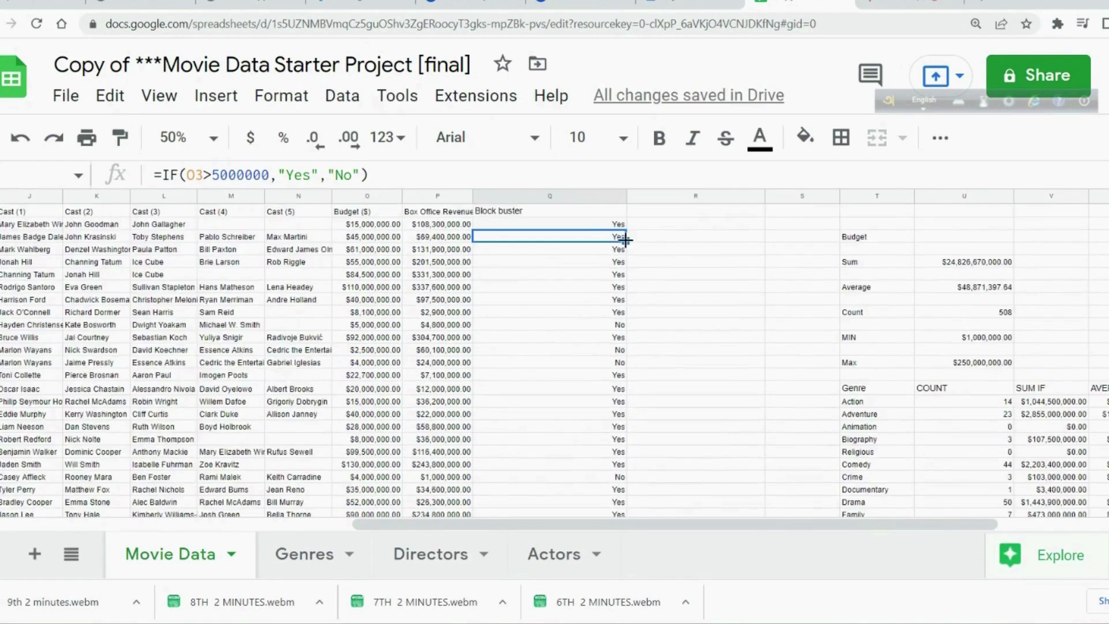
{"action": "left_click", "coordinate": [910, 5]}
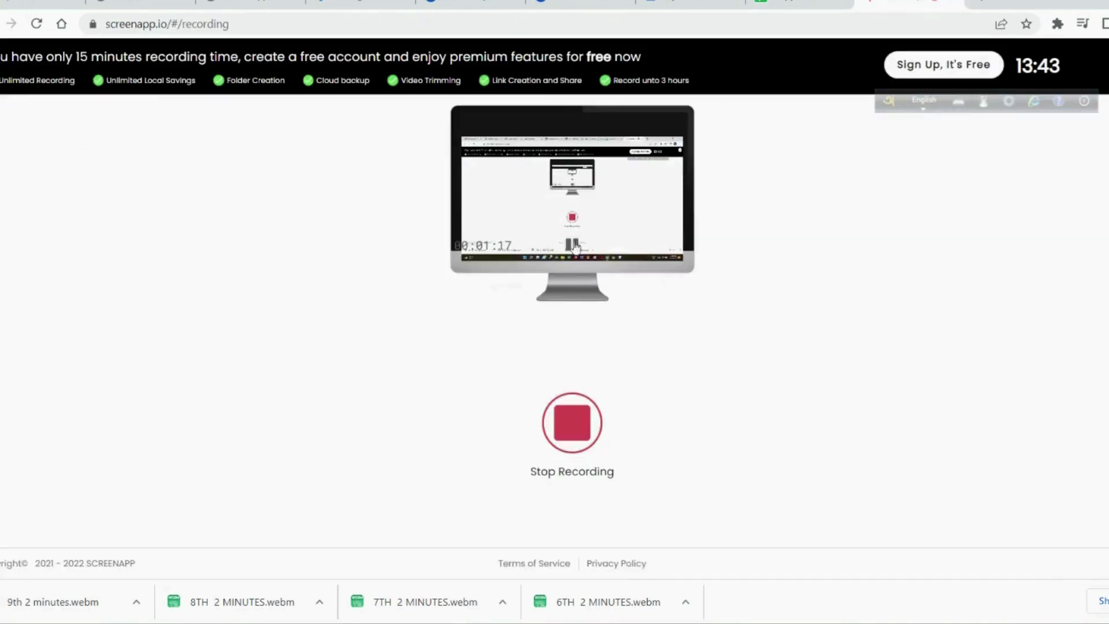
{"action": "left_click", "coordinate": [845, 5]}
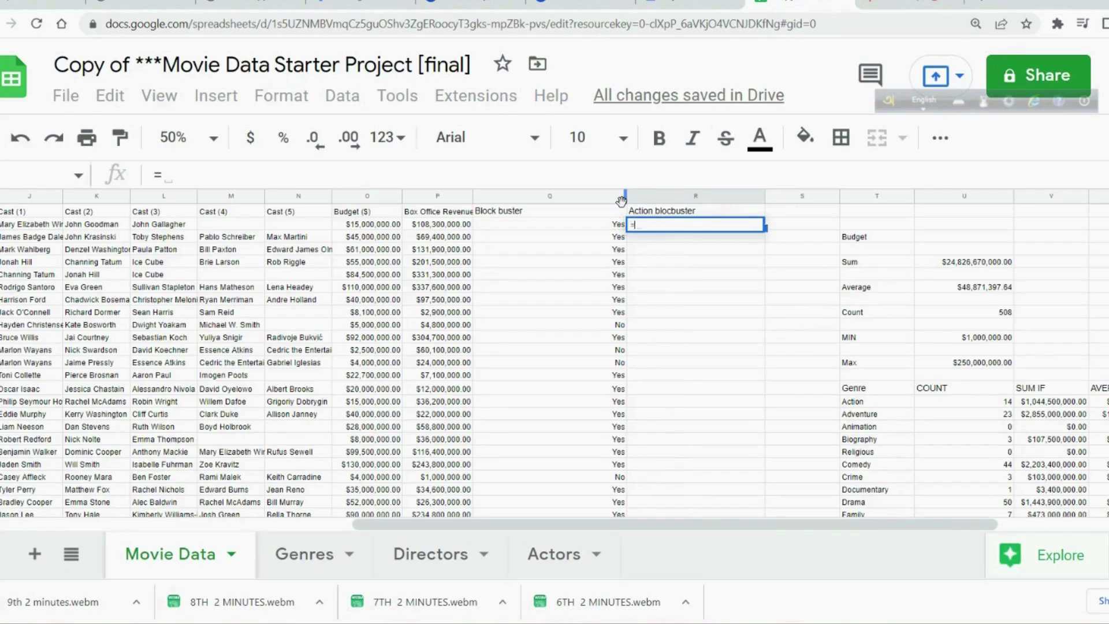
Step: Begin an IF formula in the first cell under the Action blocbuster heading, with an AND test requiring Q2="Yes"
{"action": "type", "text": "If"}
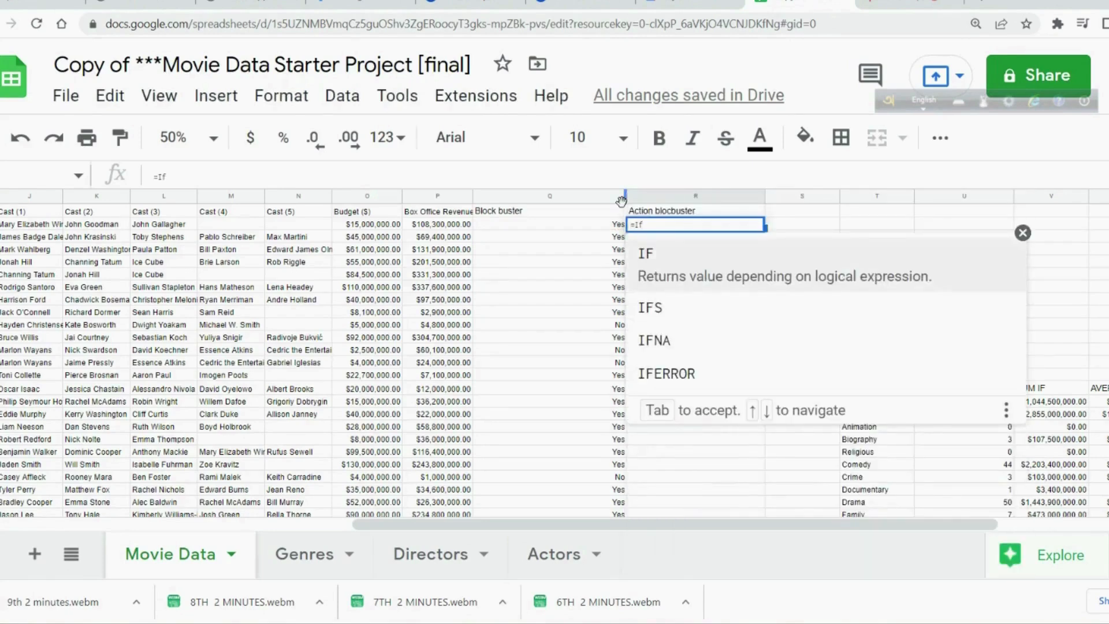
{"action": "key", "text": "Tab"}
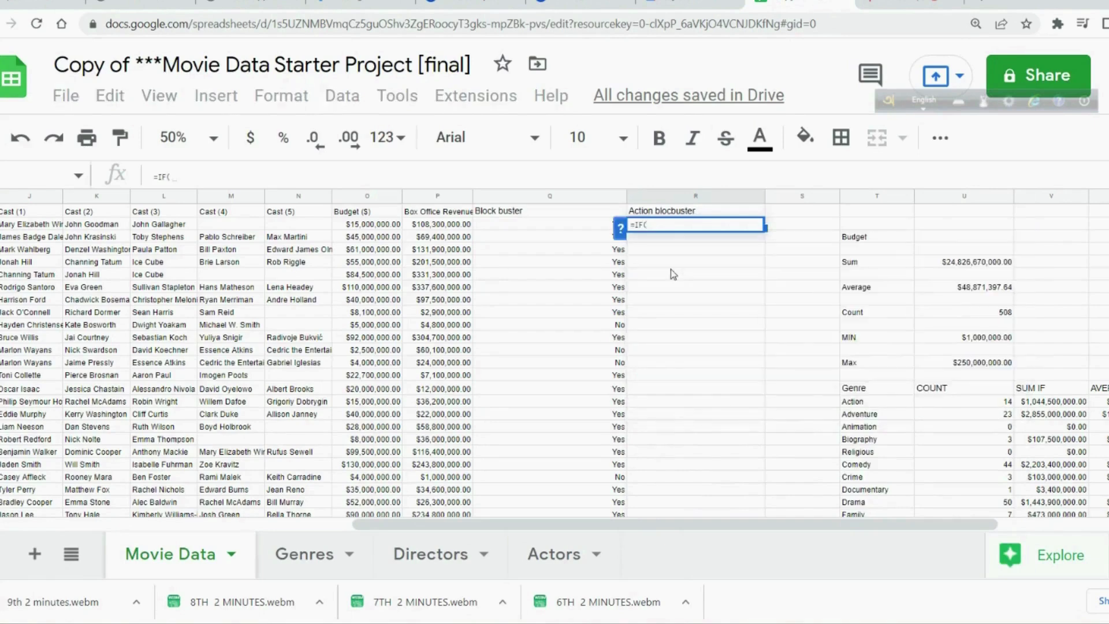
{"action": "type", "text": "An"}
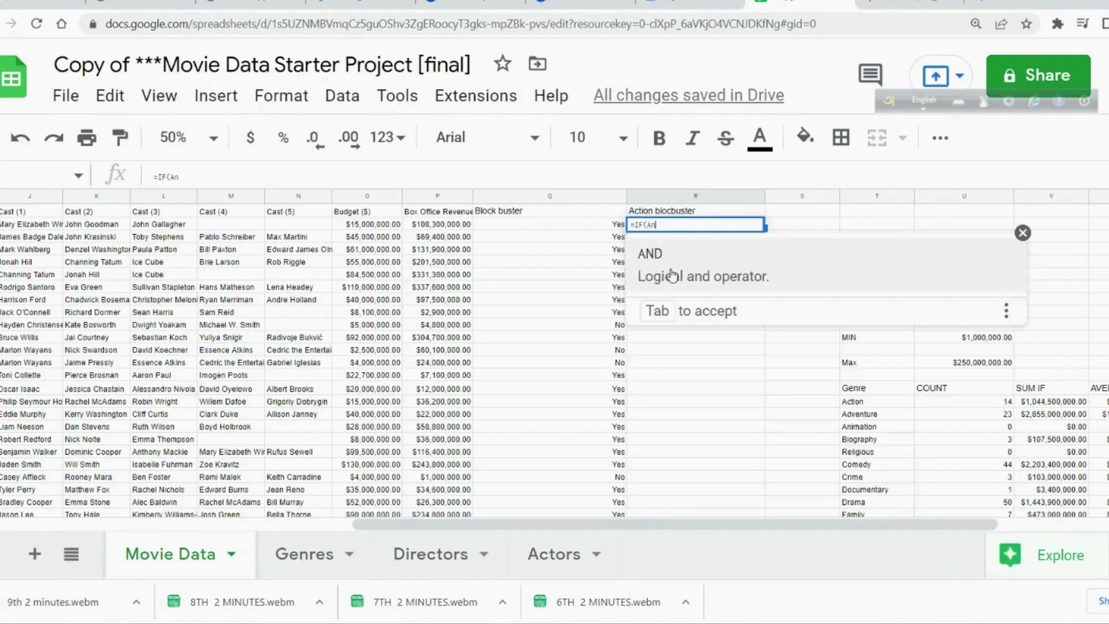
{"action": "key", "text": "Tab"}
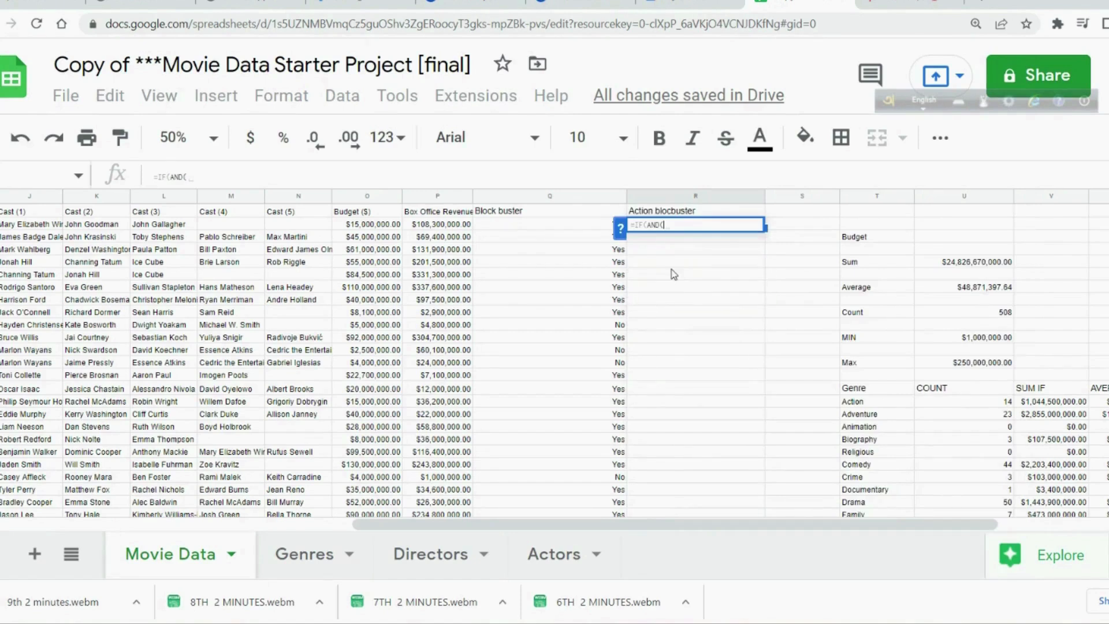
{"action": "left_click", "coordinate": [576, 228]}
{"action": "type", "text": "="}
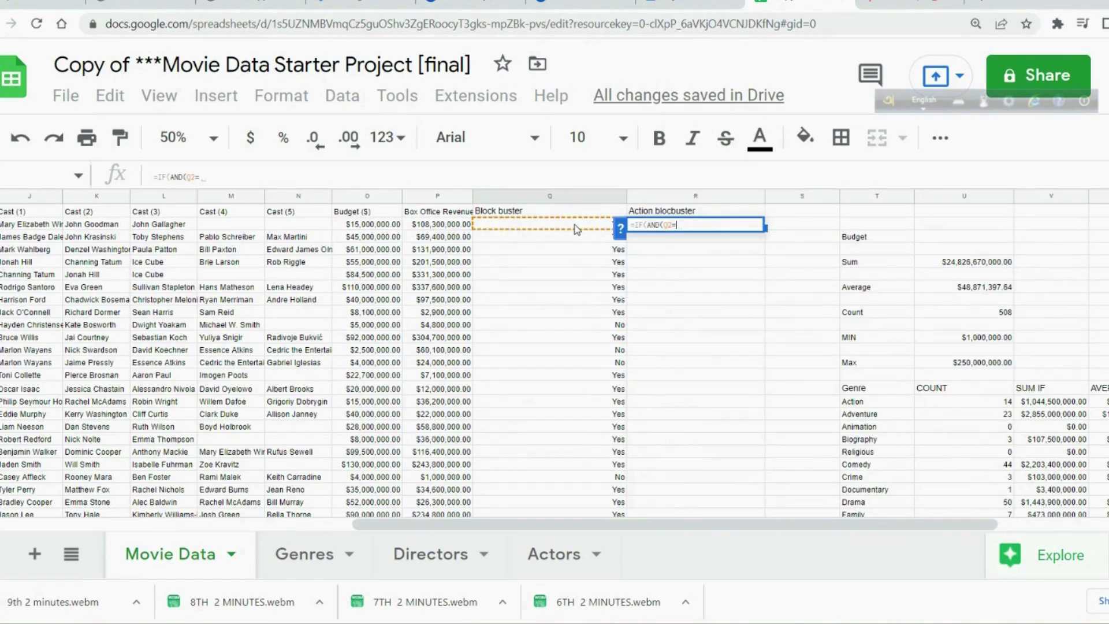
{"action": "type", "text": "\"Yes\""}
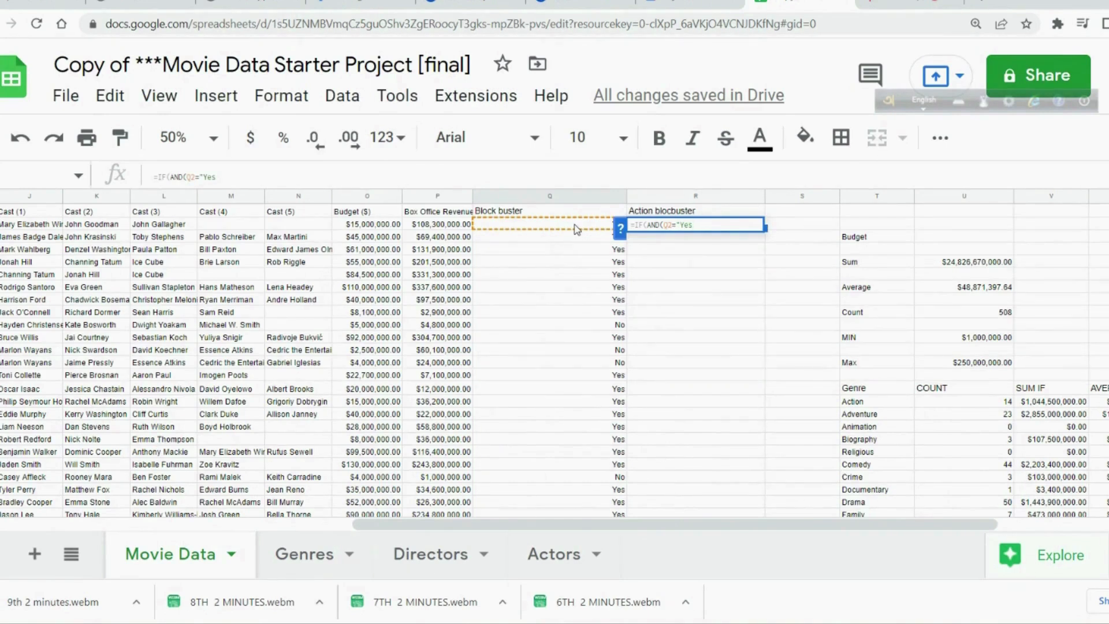
{"action": "type", "text": ","}
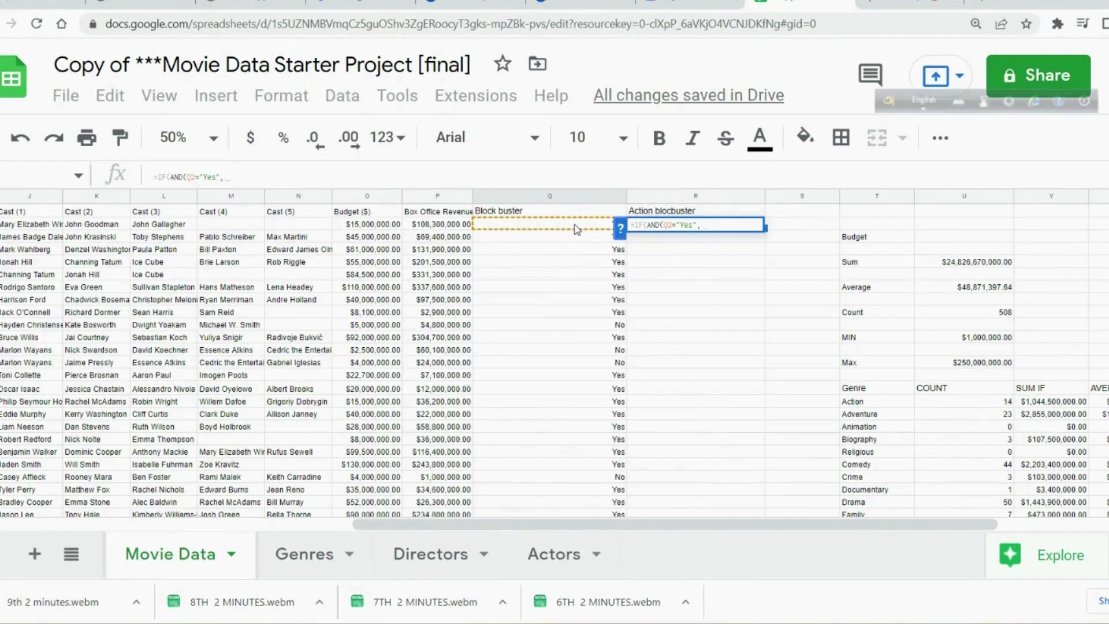
Step: Add G2="Action" as the second condition and close the AND test
{"action": "type", "text": "G"}
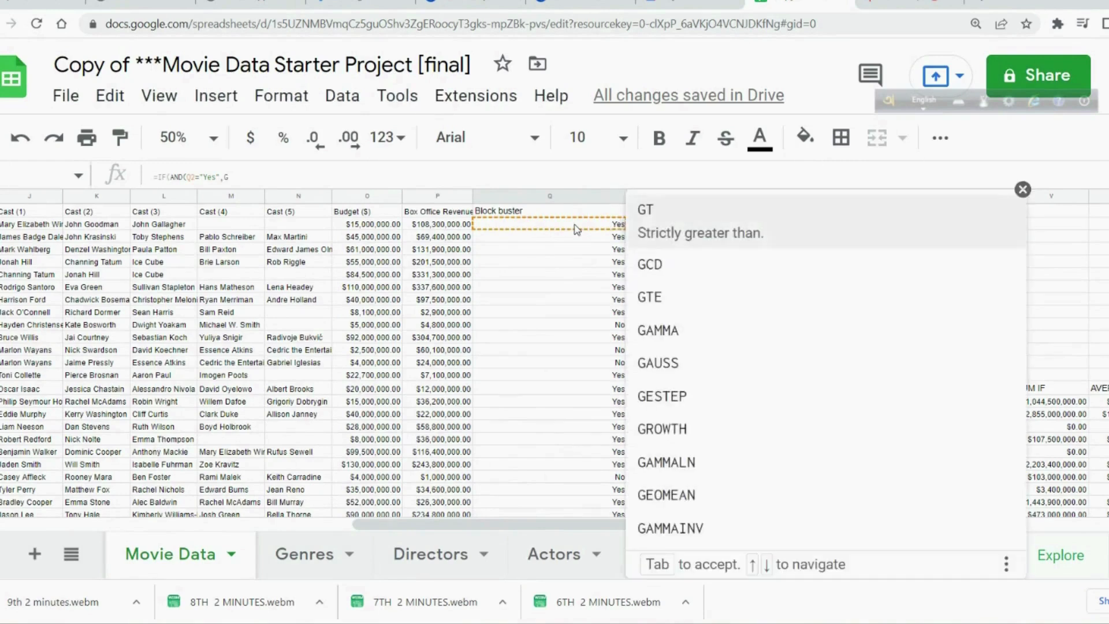
{"action": "type", "text": "2"}
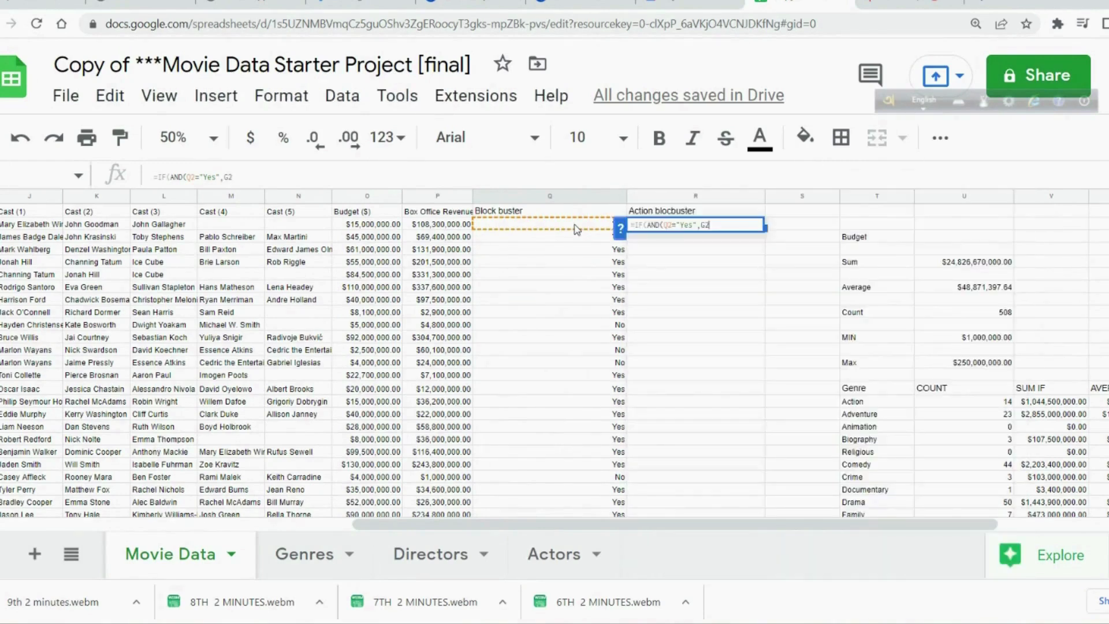
{"action": "type", "text": "="}
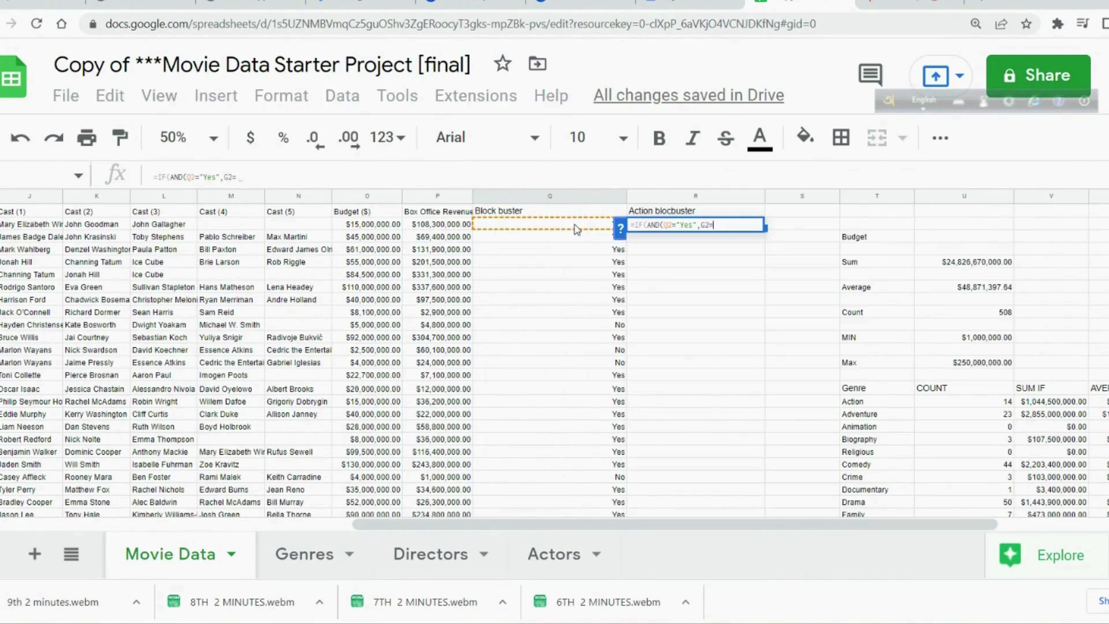
{"action": "type", "text": "A"}
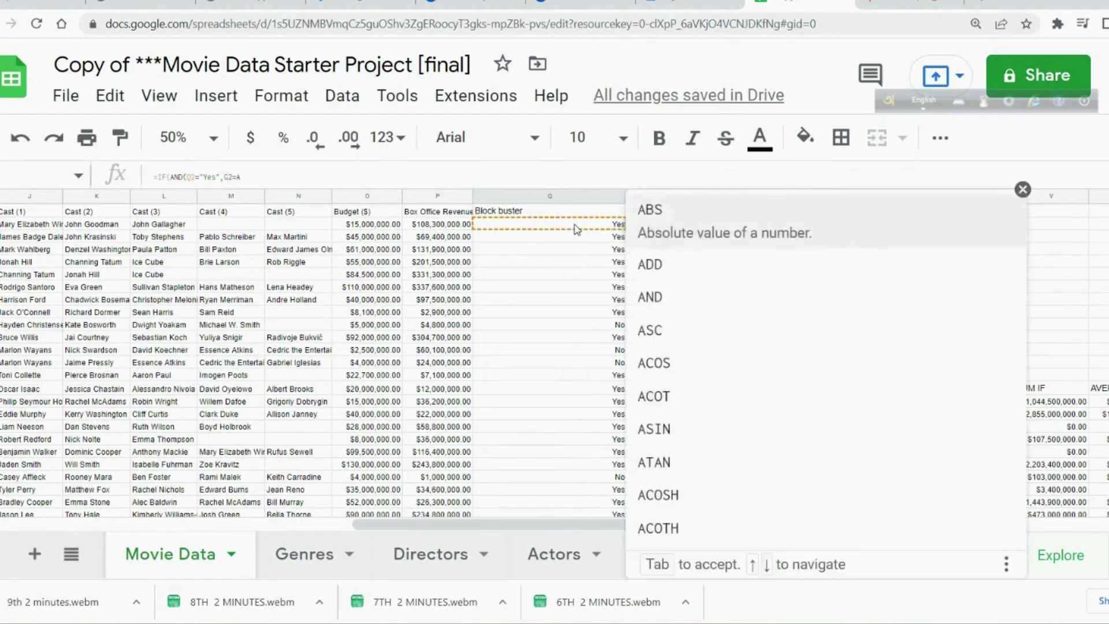
{"action": "type", "text": "ction"}
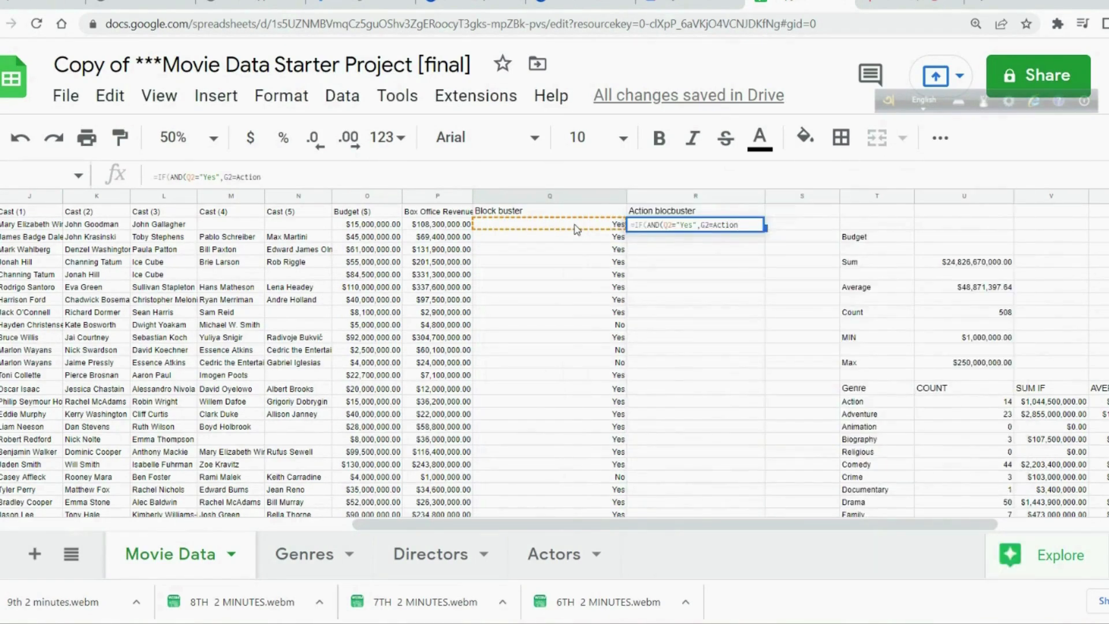
{"action": "type", "text": "\""}
{"action": "key", "text": "Left"}
{"action": "key", "text": "Left"}
{"action": "key", "text": "Left"}
{"action": "key", "text": "Left"}
{"action": "key", "text": "Left"}
{"action": "key", "text": "Left"}
{"action": "key", "text": "Left"}
{"action": "type", "text": "\""}
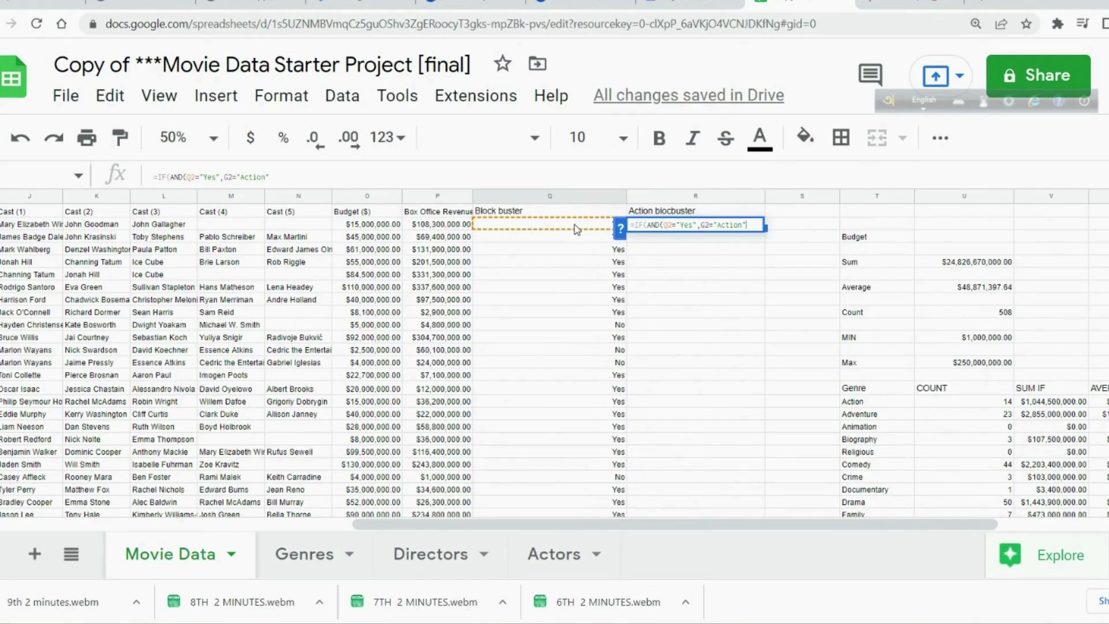
{"action": "type", "text": "),"}
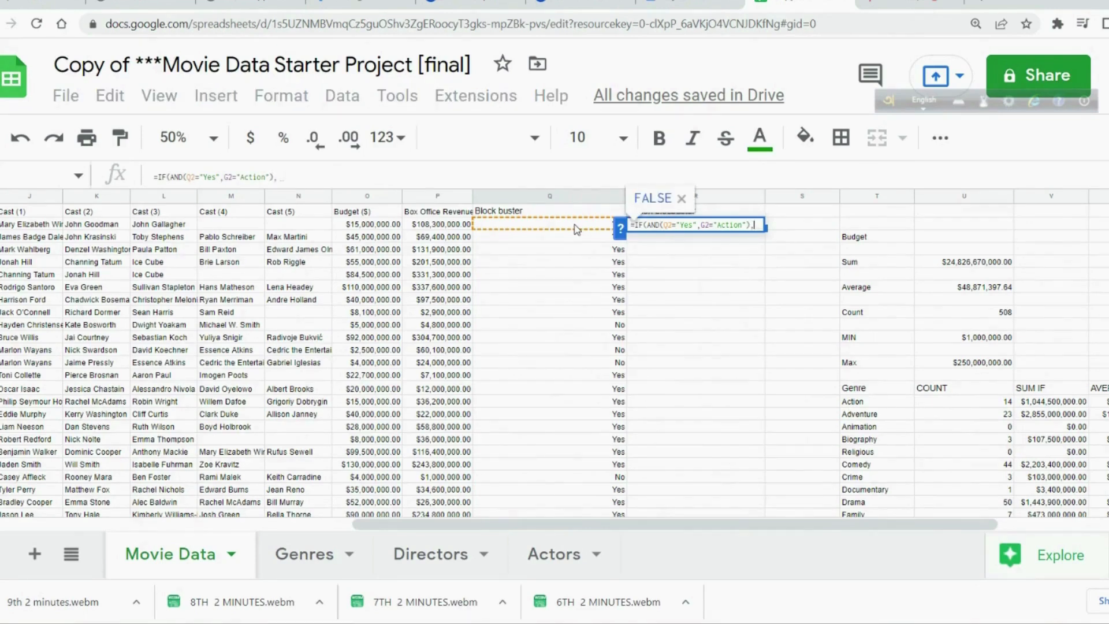
Step: Complete the formula as =IF(AND(Q2="Yes",G2="Action"),"Action blocbuster") and enter it
{"action": "type", "text": "Action"}
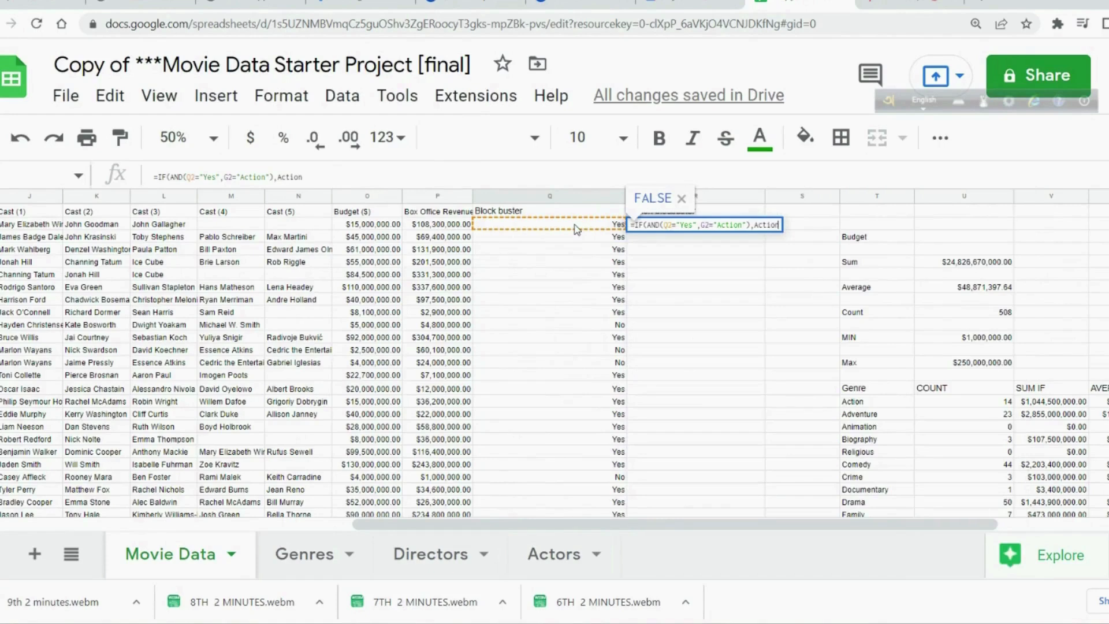
{"action": "type", "text": " blo"}
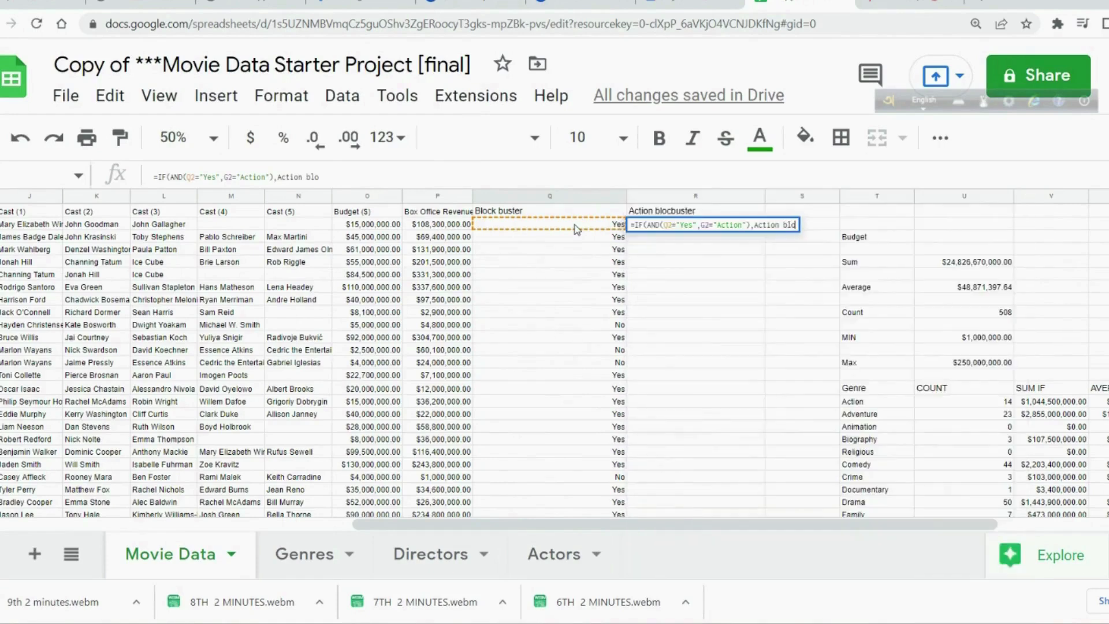
{"action": "type", "text": "cbuster"}
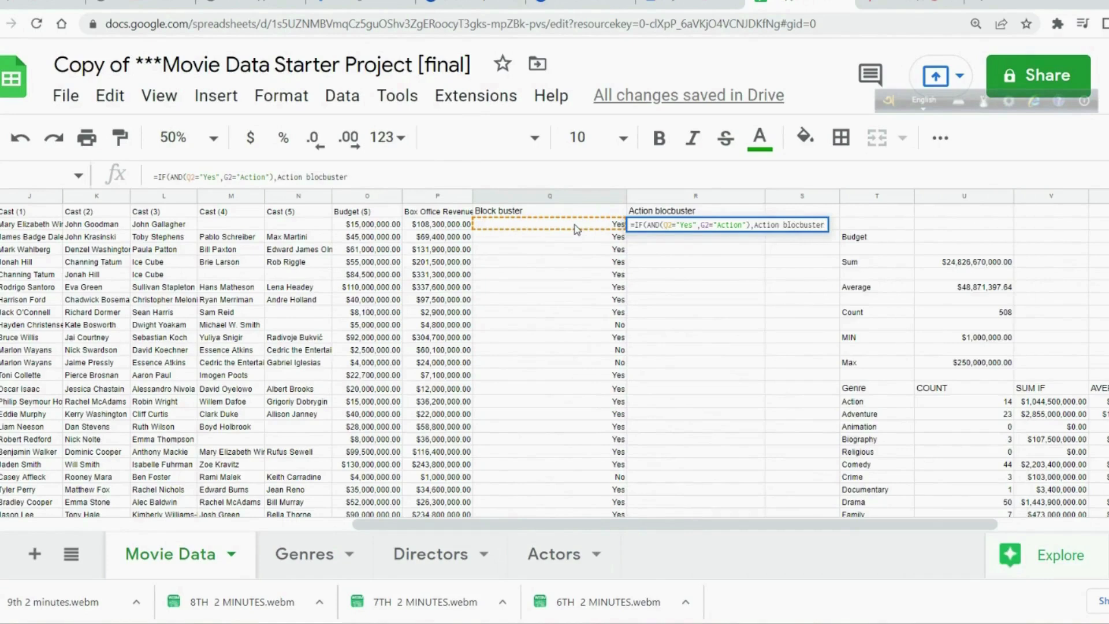
{"action": "type", "text": "\""}
{"action": "key", "text": "Left"}
{"action": "key", "text": "Left"}
{"action": "key", "text": "Left"}
{"action": "key", "text": "Left"}
{"action": "key", "text": "Left"}
{"action": "key", "text": "Left"}
{"action": "key", "text": "Left"}
{"action": "key", "text": "Left"}
{"action": "key", "text": "Left"}
{"action": "key", "text": "Left"}
{"action": "key", "text": "Left"}
{"action": "type", "text": "\""}
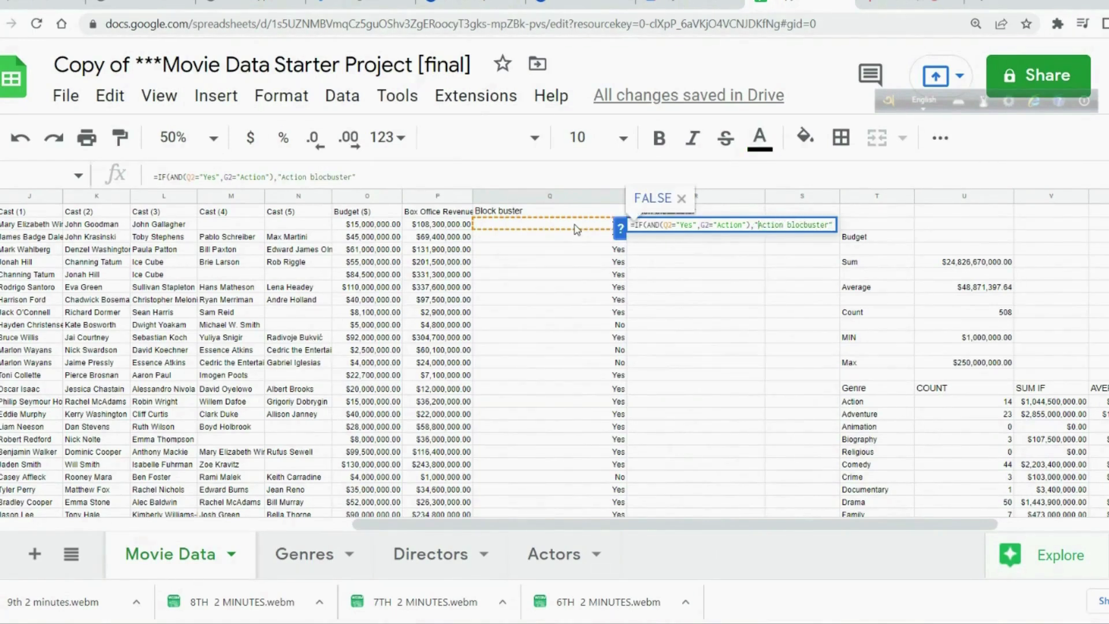
{"action": "key", "text": "Right"}
{"action": "key", "text": "Right"}
{"action": "key", "text": "Right"}
{"action": "type", "text": ")"}
{"action": "key", "text": "Return"}
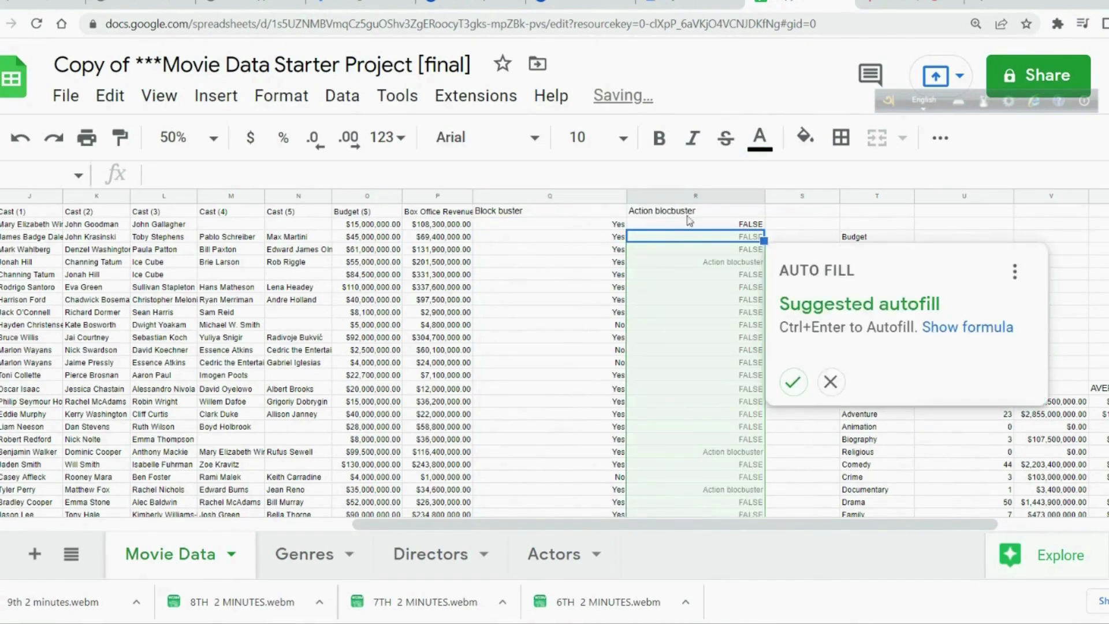
Step: Fill the formula down the Action blocbuster column with the suggested autofill and look over the results
{"action": "left_click", "coordinate": [794, 382]}
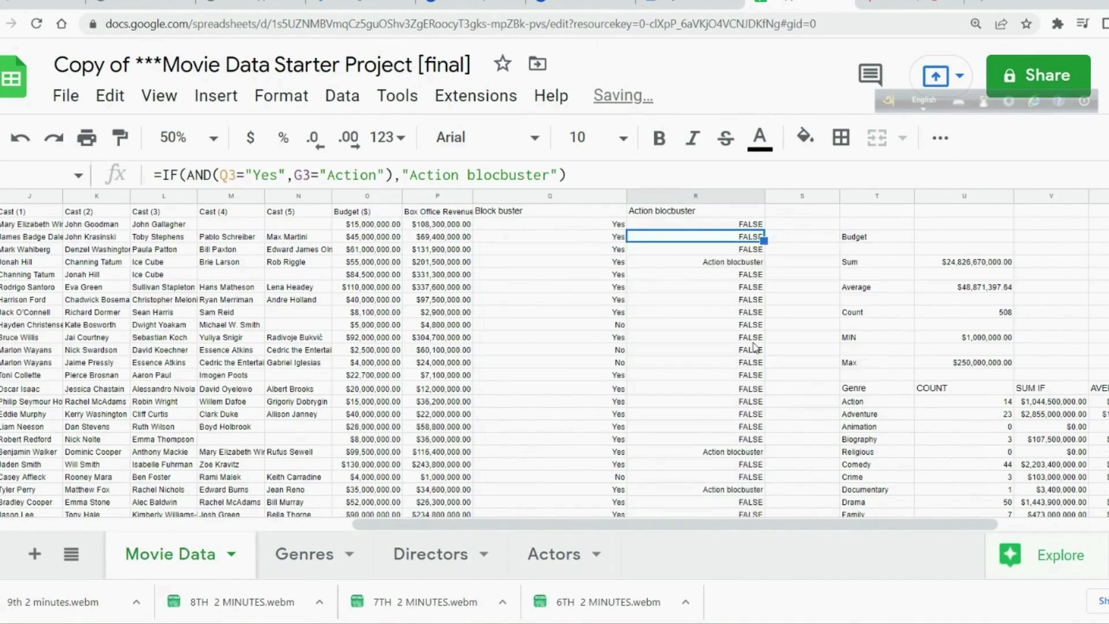
{"action": "scroll", "coordinate": [754, 349], "scroll_direction": "down", "scroll_amount": 10}
{"action": "scroll", "coordinate": [737, 487], "scroll_direction": "up", "scroll_amount": 10}
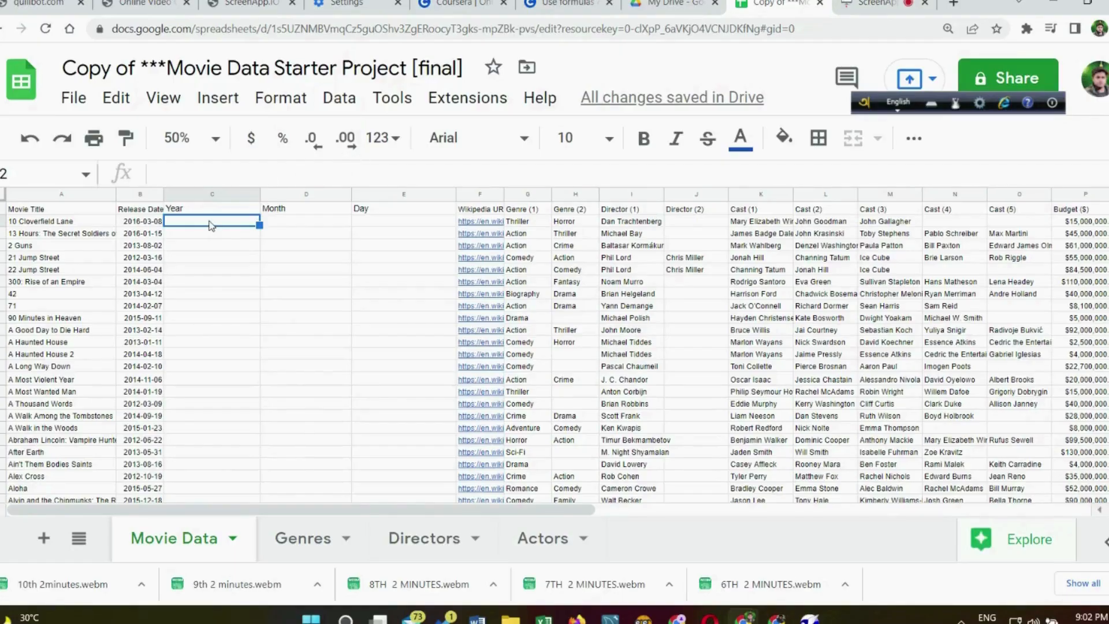
Step: Extract the release year with =year(B:B) in the first cell under the Year heading
{"action": "type", "text": "="}
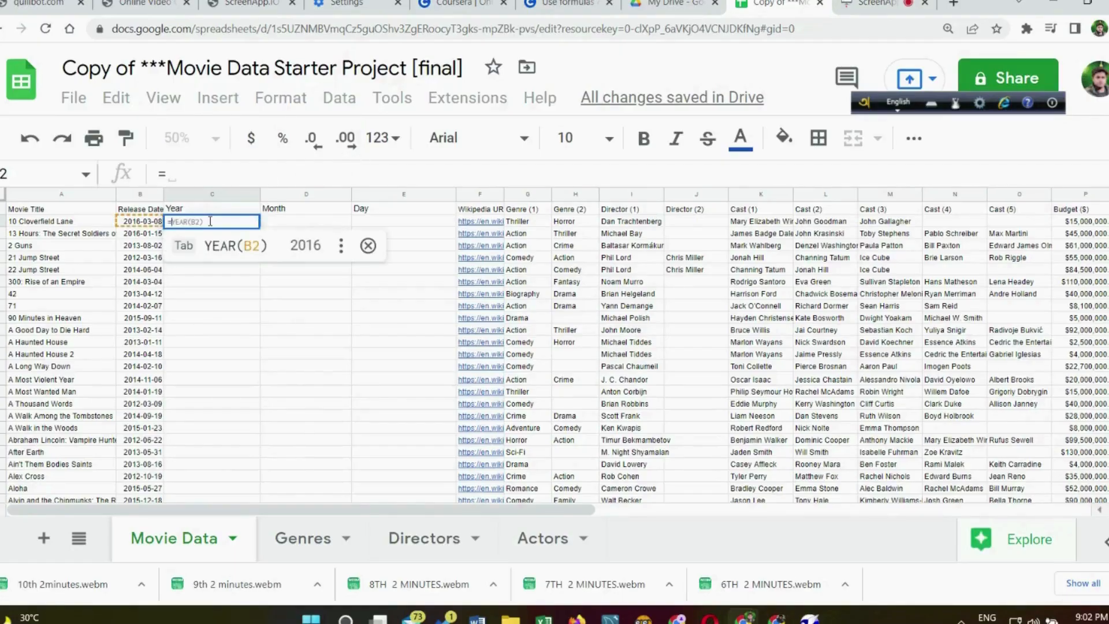
{"action": "type", "text": "year"}
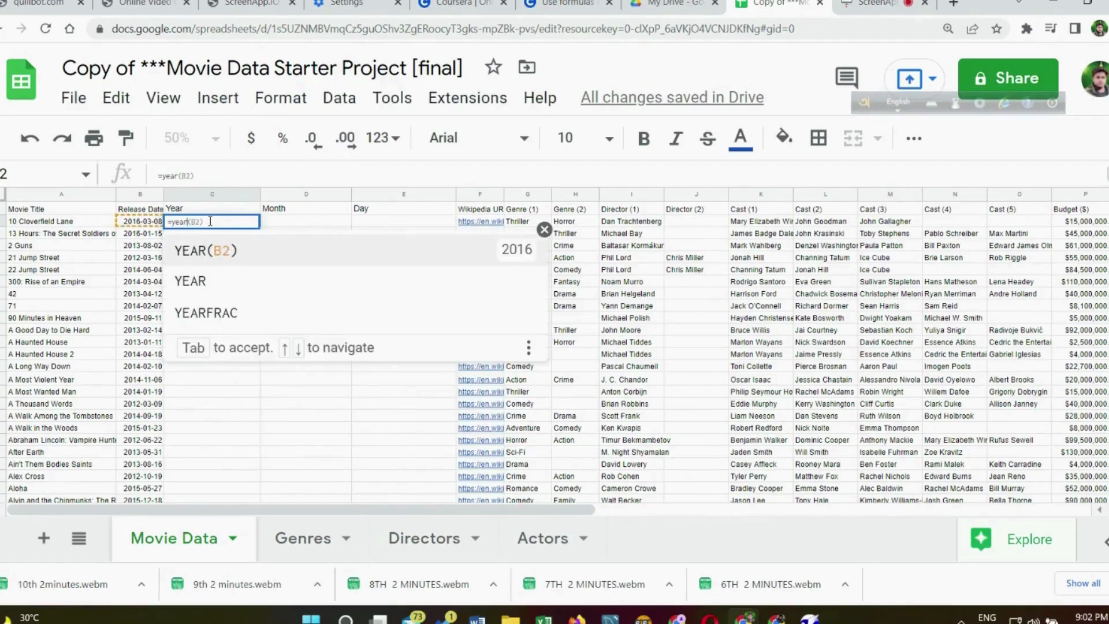
{"action": "type", "text": "("}
{"action": "left_click", "coordinate": [147, 198]}
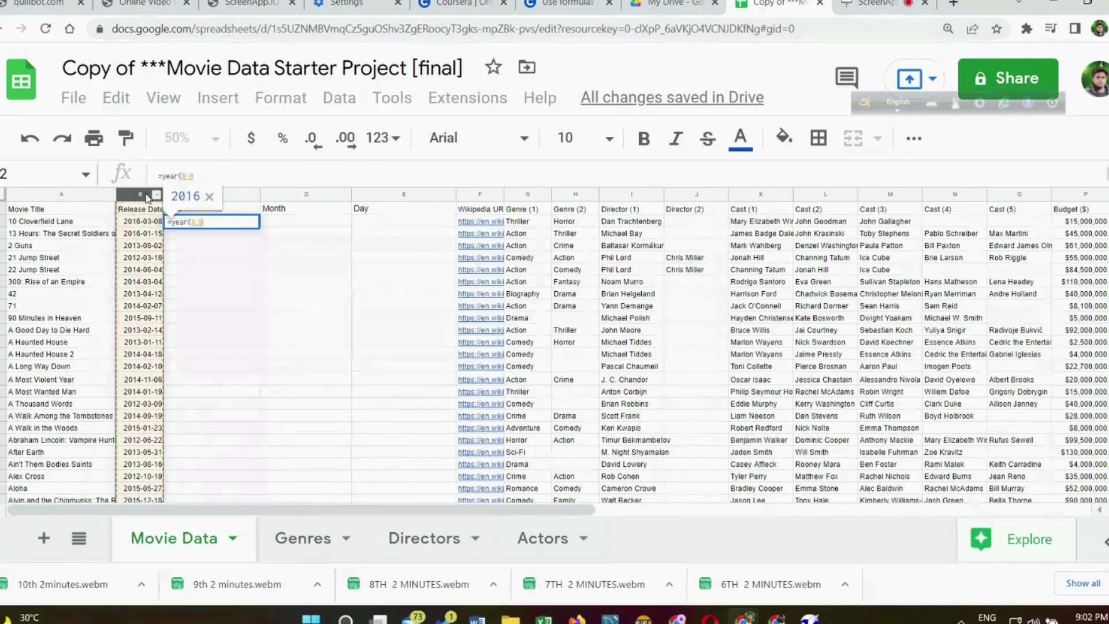
{"action": "type", "text": ")"}
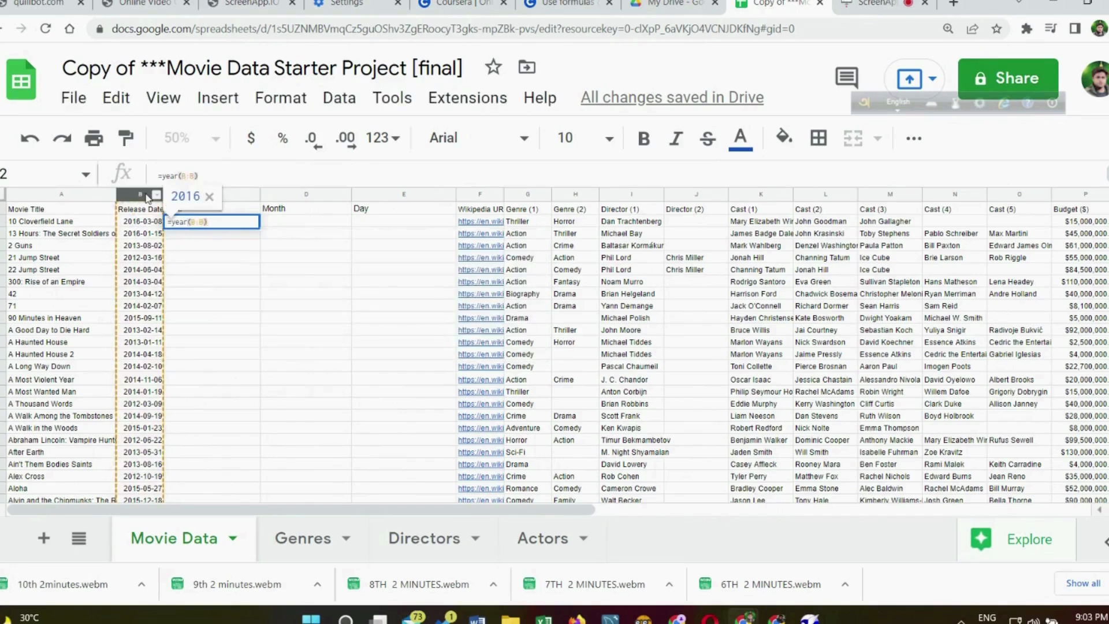
{"action": "key", "text": "Return"}
Step: Try to extend the Year formula across to the Month and Day cells, and undo the fill
{"action": "left_click", "coordinate": [234, 223]}
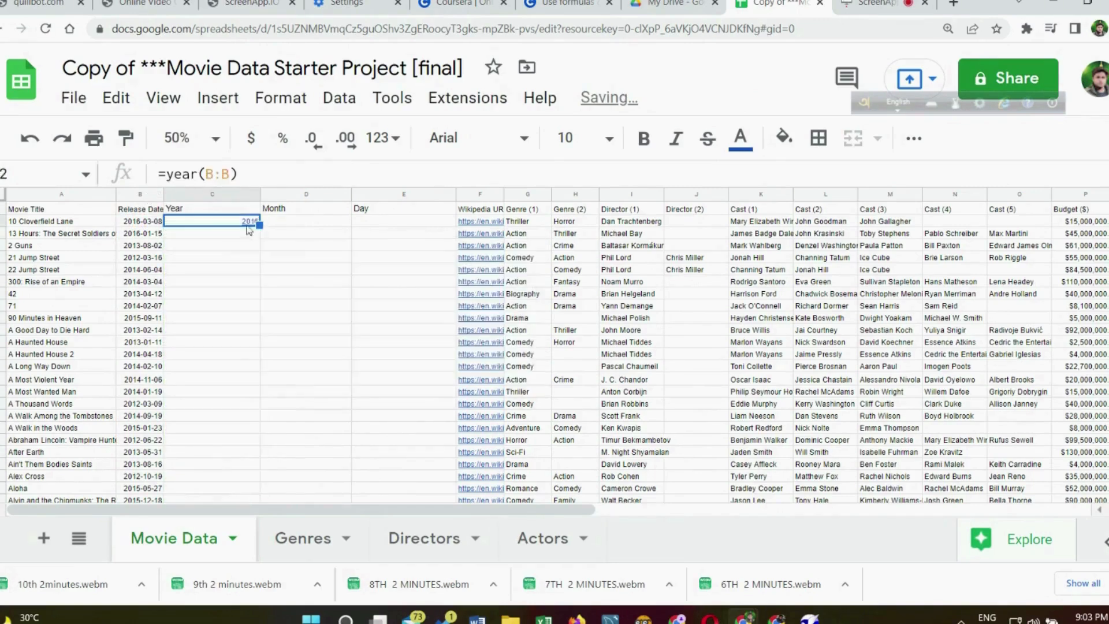
{"action": "left_click_drag", "start_coordinate": [262, 223], "coordinate": [396, 224]}
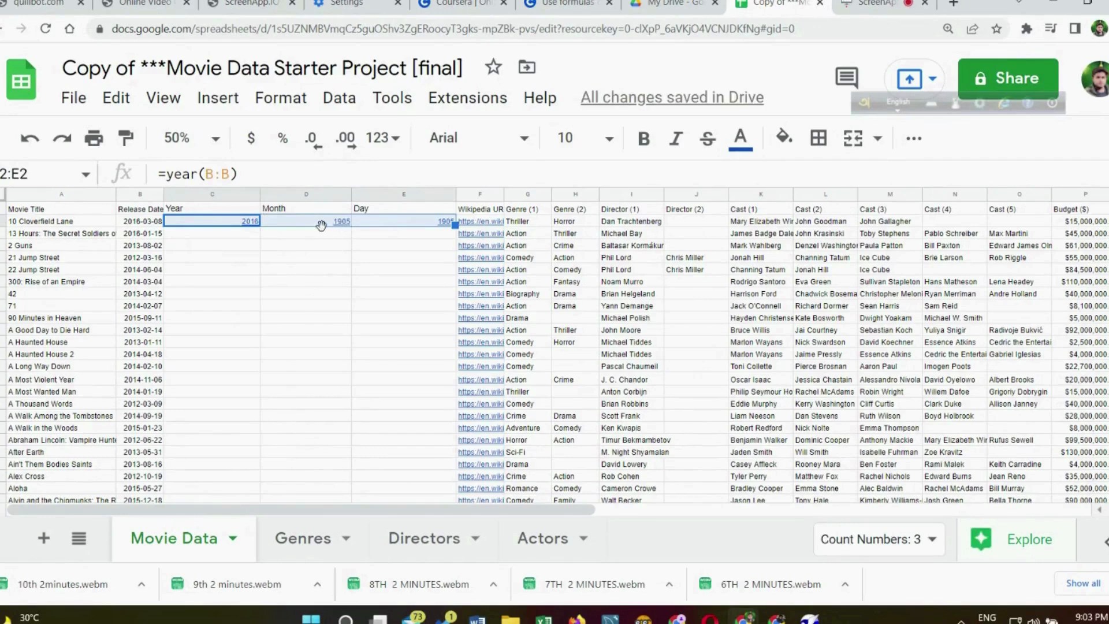
{"action": "key", "text": "ctrl+z"}
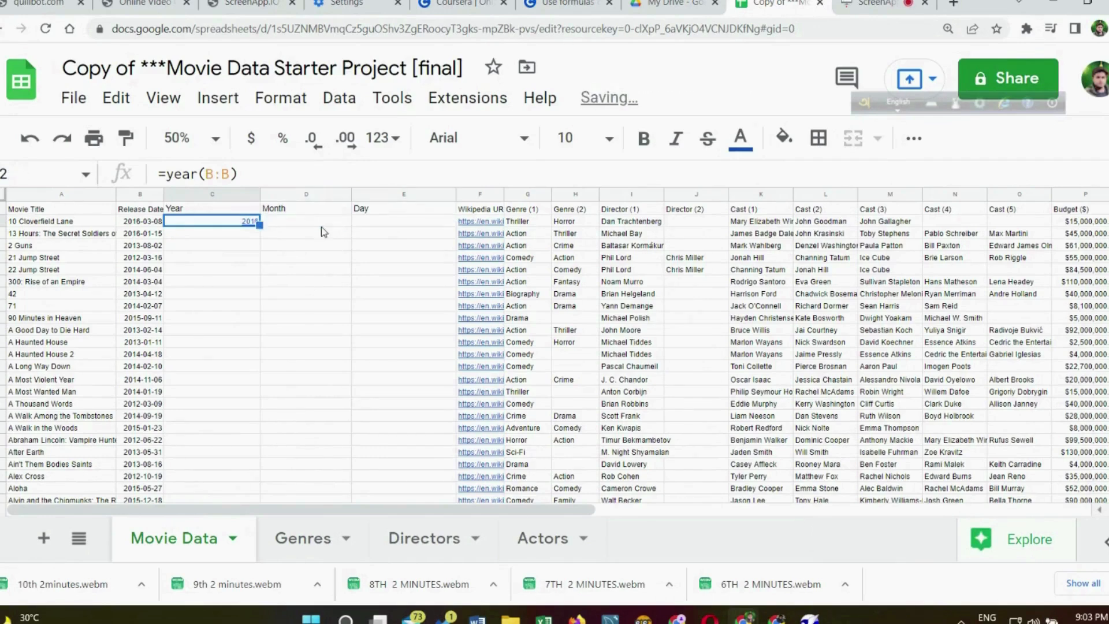
Step: Enter =MONTH(B2) in the first cell under the Month heading using the suggested formula
{"action": "left_click", "coordinate": [289, 227]}
{"action": "type", "text": "="}
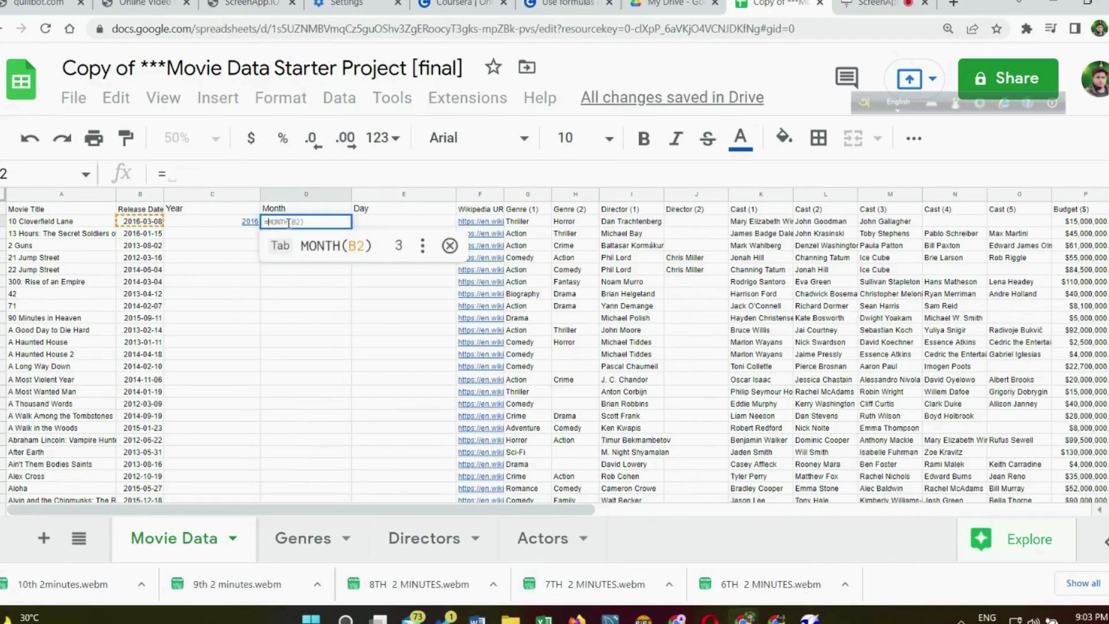
{"action": "type", "text": "Mo"}
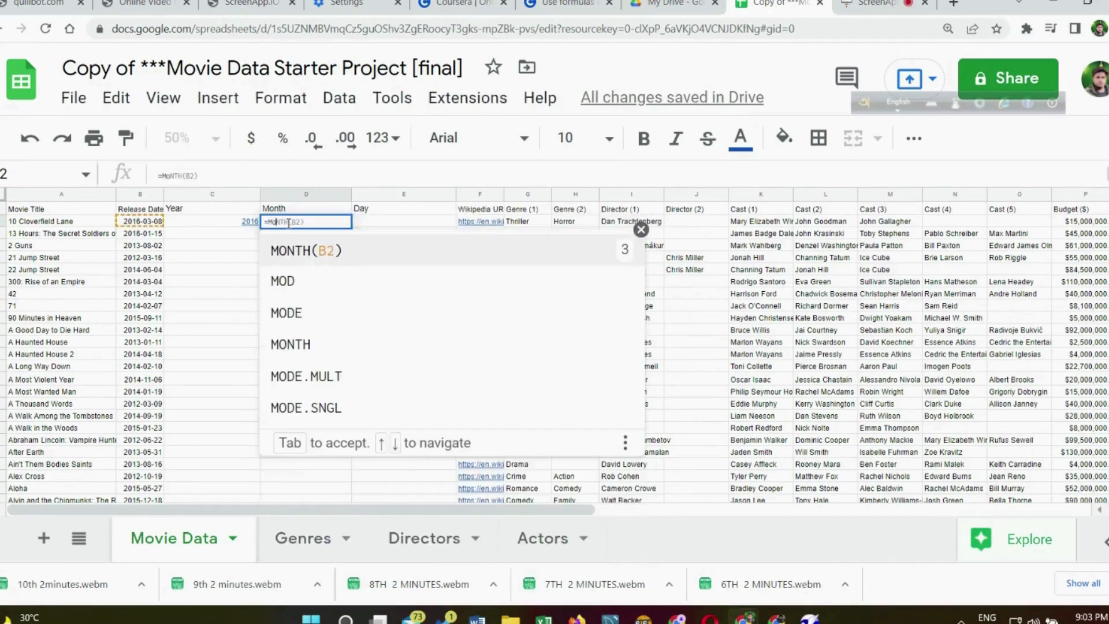
{"action": "type", "text": "th"}
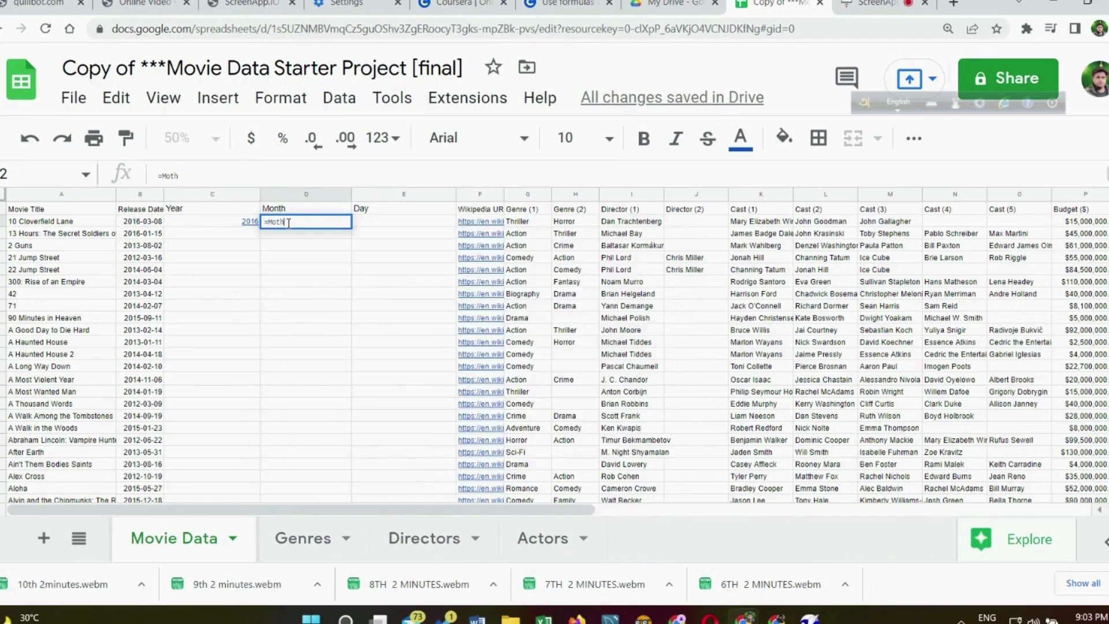
{"action": "key", "text": "BackSpace"}
{"action": "key", "text": "BackSpace"}
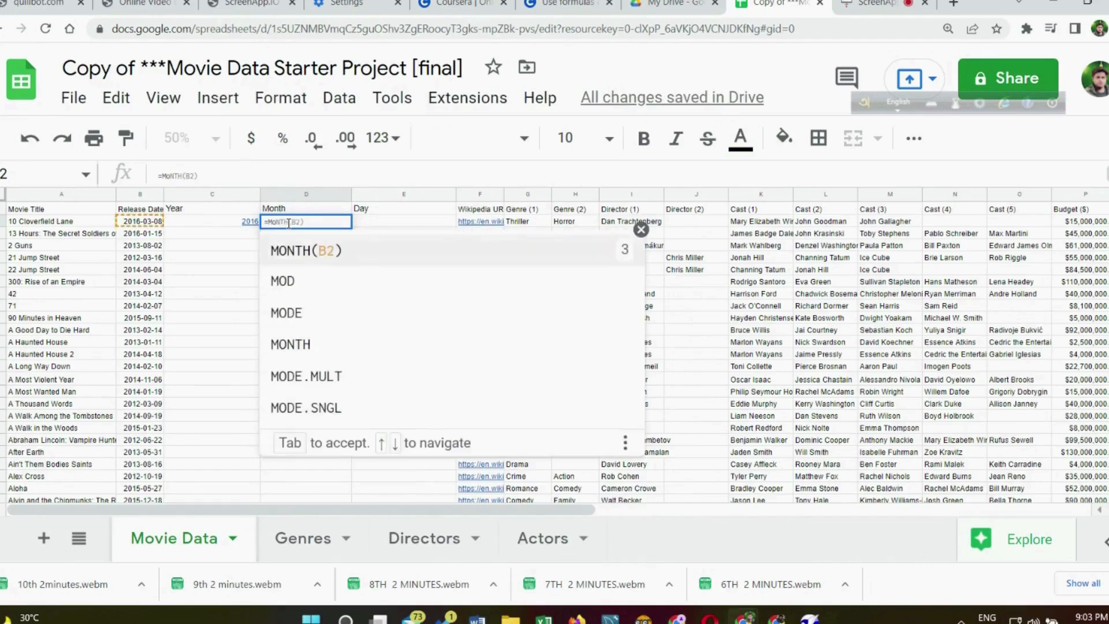
{"action": "key", "text": "Tab"}
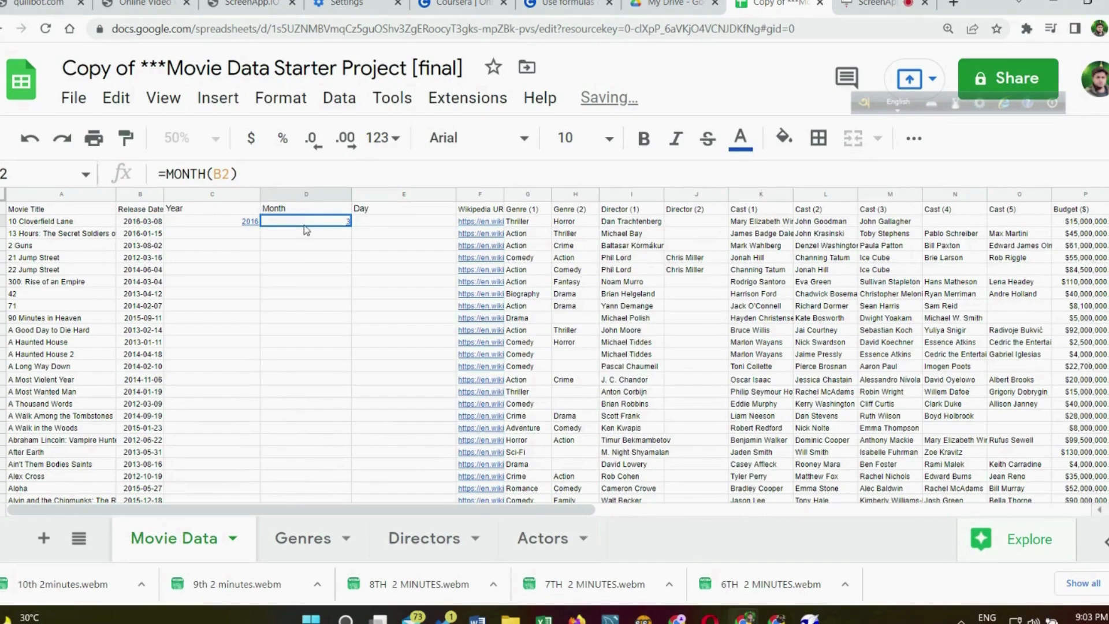
Step: Change the Month formula to =MONTH(B:B) and fill it down the column with the suggested autofill
{"action": "double_click", "coordinate": [315, 222]}
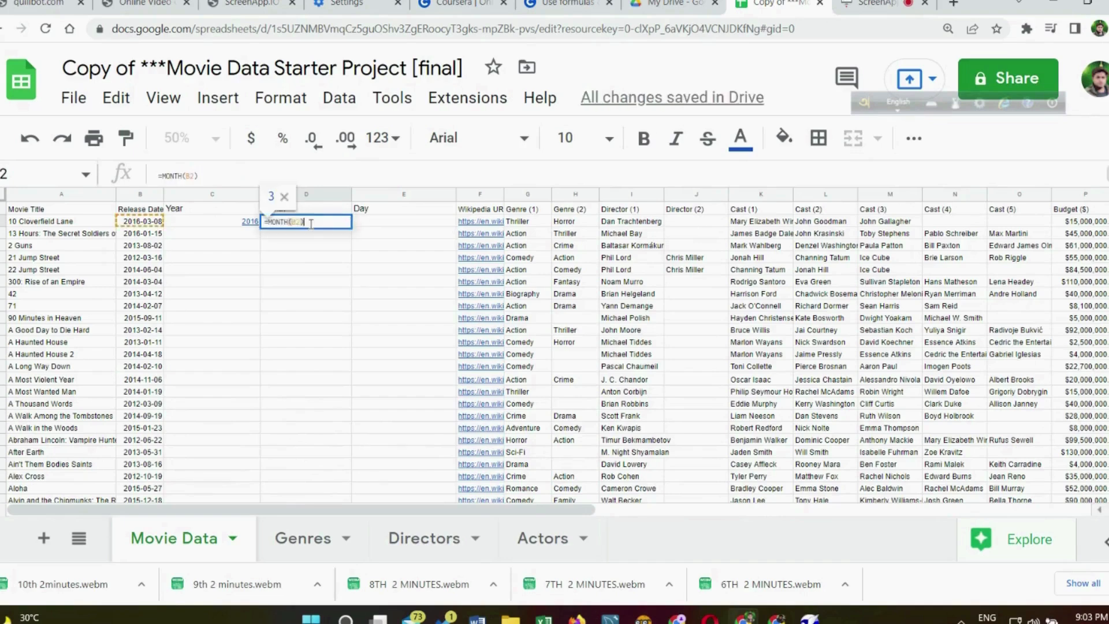
{"action": "left_click", "coordinate": [301, 223]}
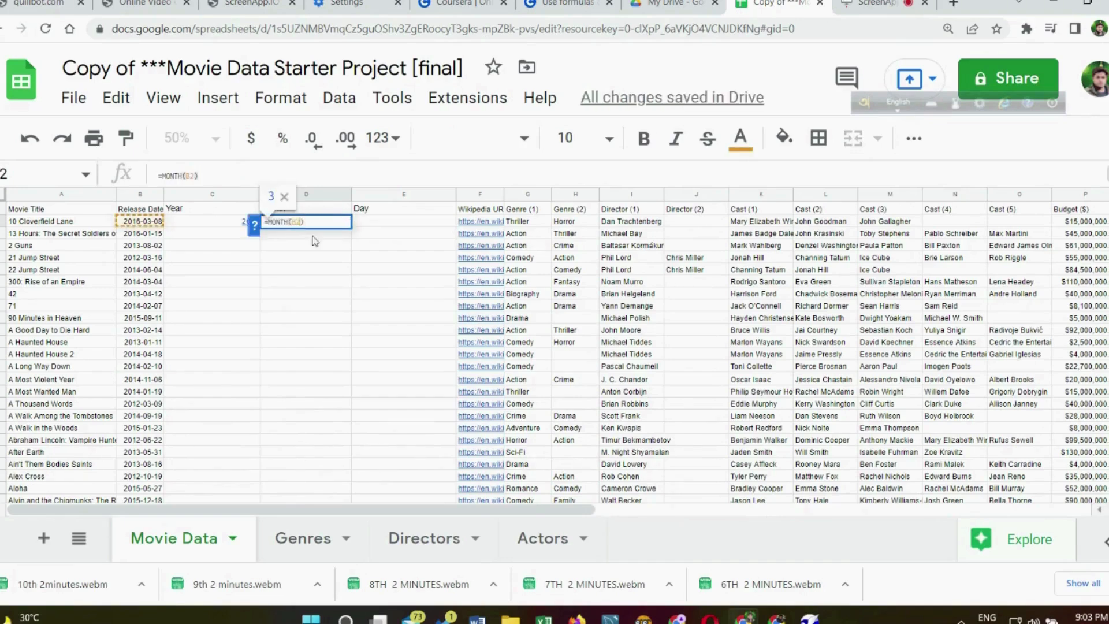
{"action": "key", "text": "BackSpace"}
{"action": "key", "text": "BackSpace"}
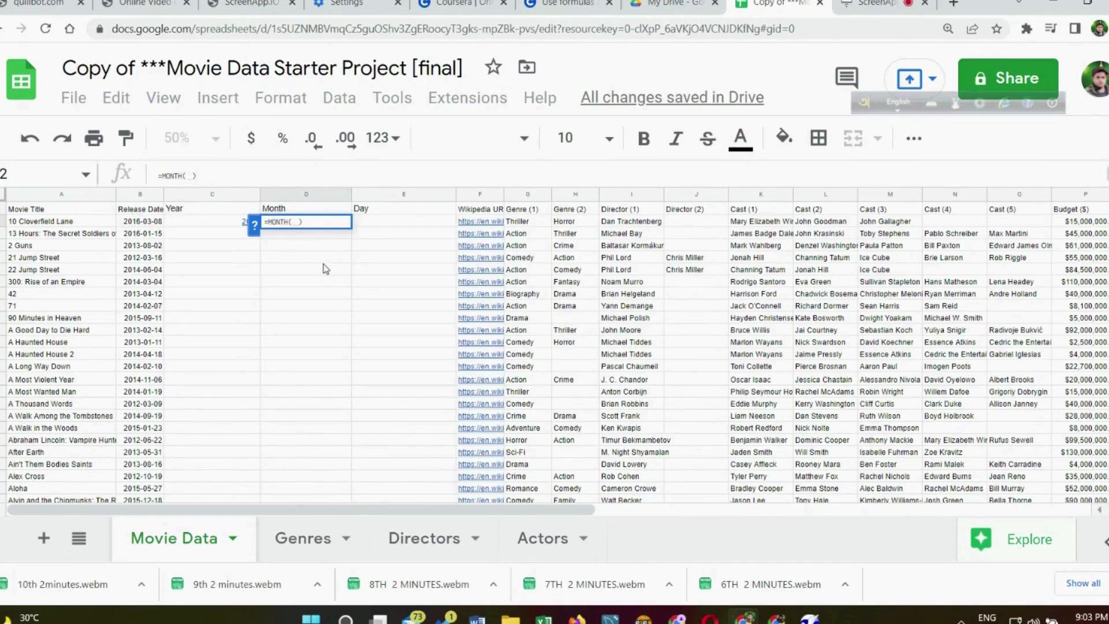
{"action": "left_click", "coordinate": [309, 219]}
{"action": "left_click", "coordinate": [139, 195]}
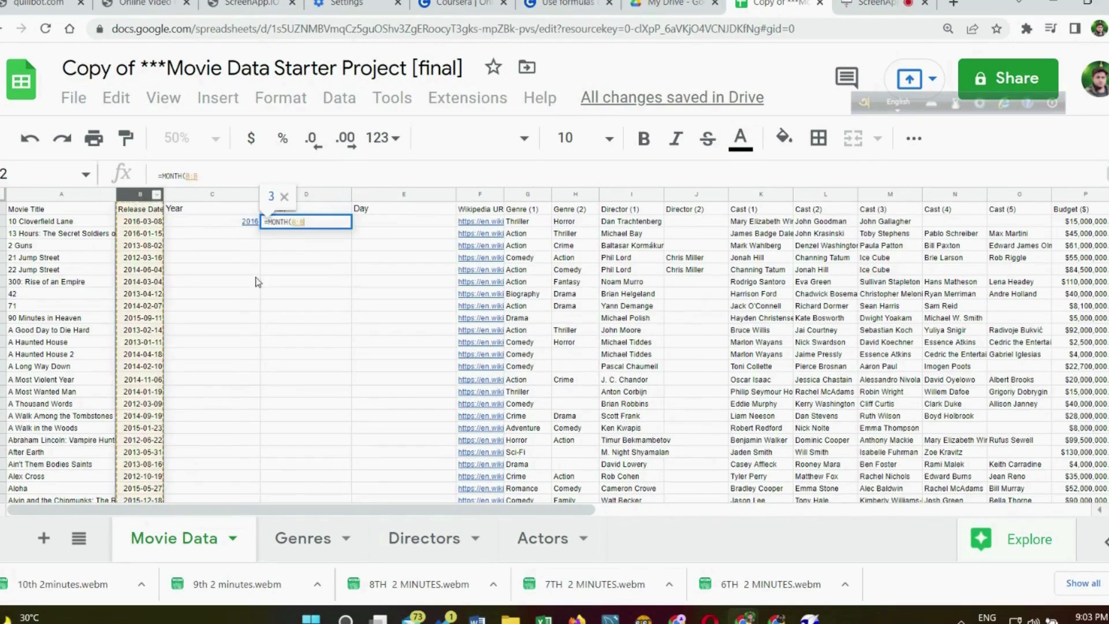
{"action": "key", "text": "Return"}
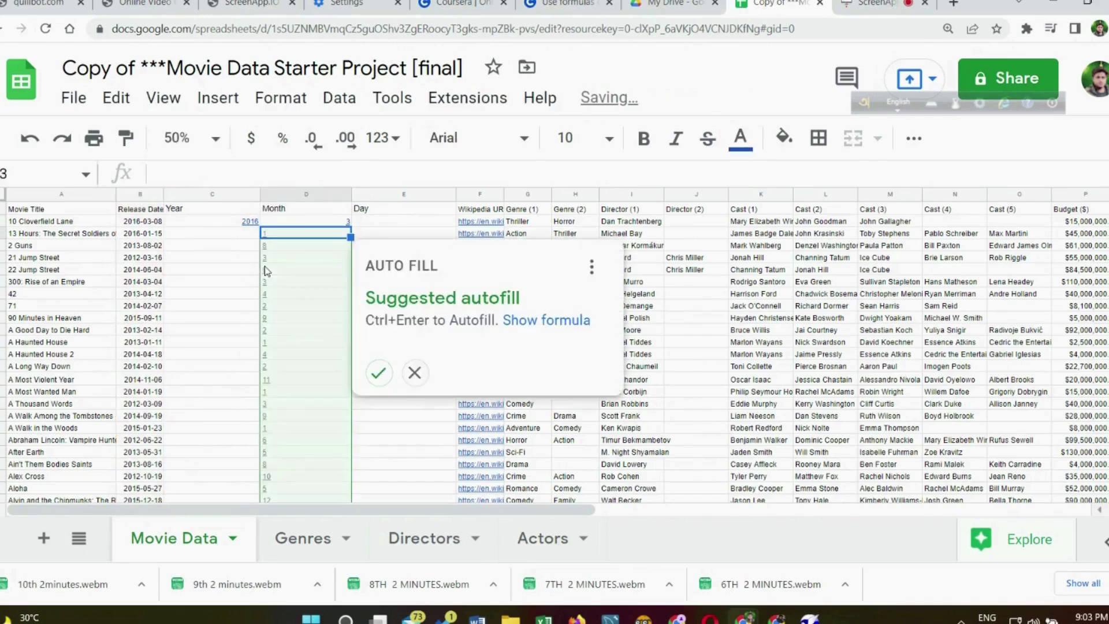
{"action": "left_click", "coordinate": [380, 372]}
Step: Extract the release day with =DAY(B:B) in the first cell under Day and fill it down the column with the suggested autofill
{"action": "left_click", "coordinate": [377, 226]}
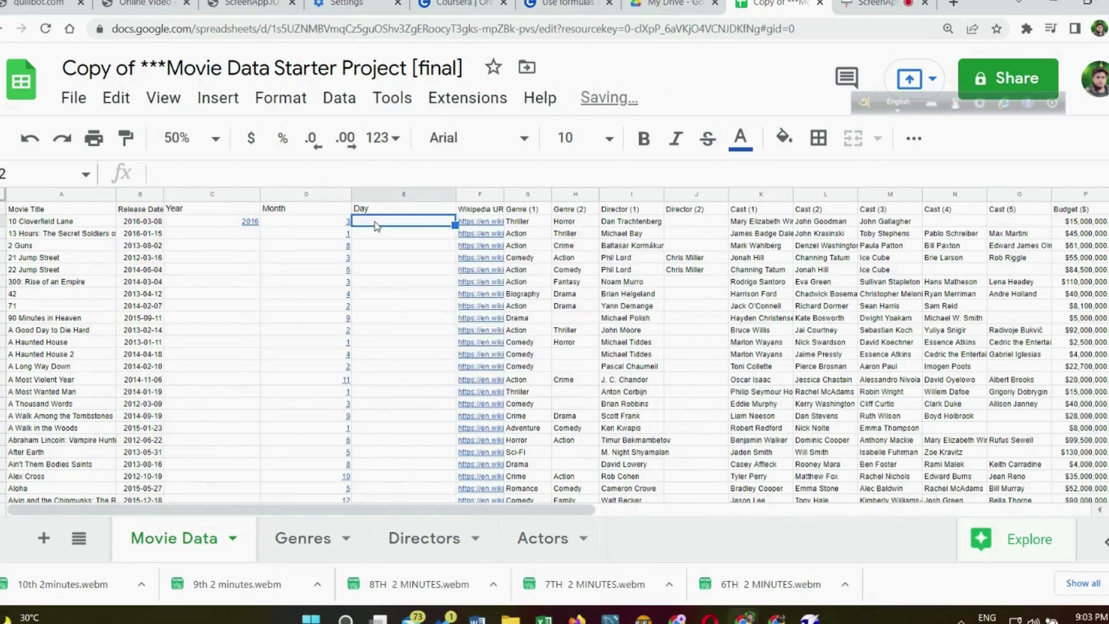
{"action": "type", "text": "="}
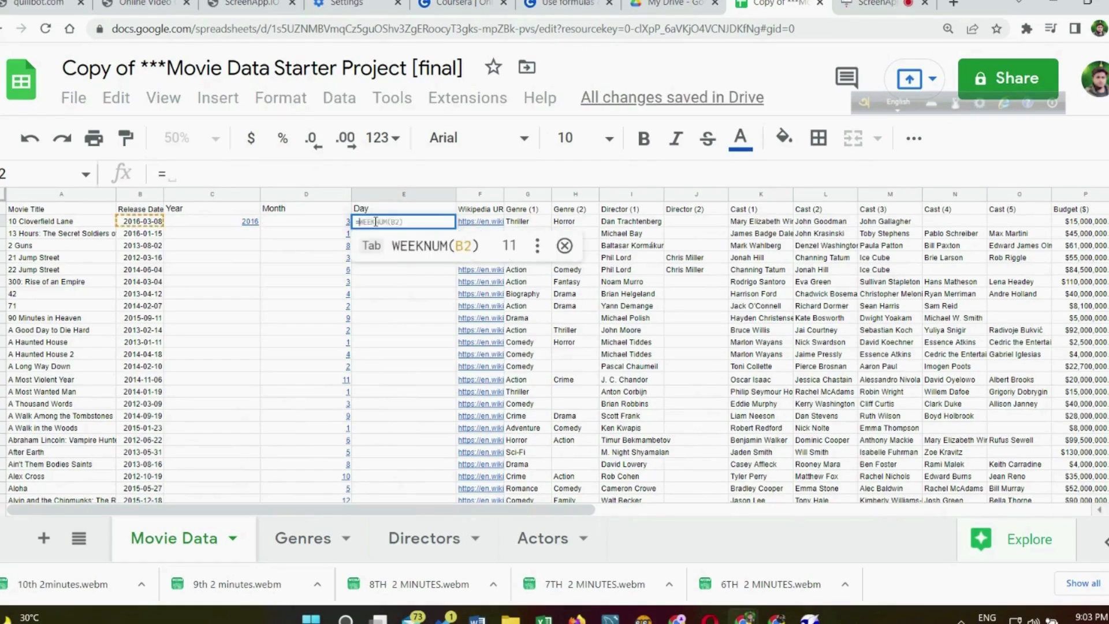
{"action": "type", "text": "Da"}
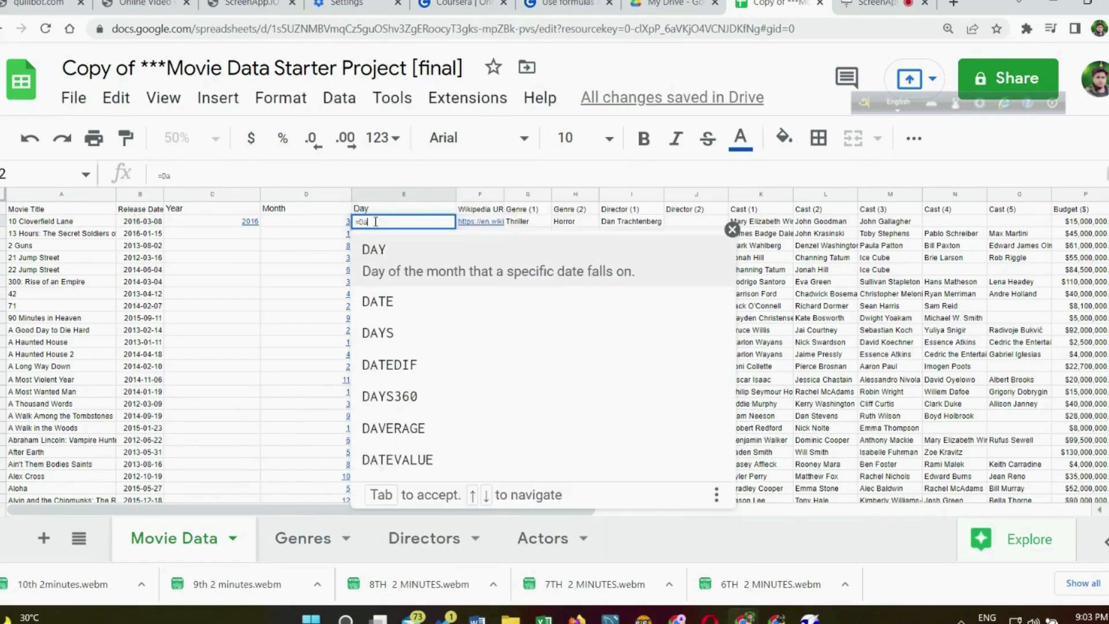
{"action": "left_click", "coordinate": [405, 255]}
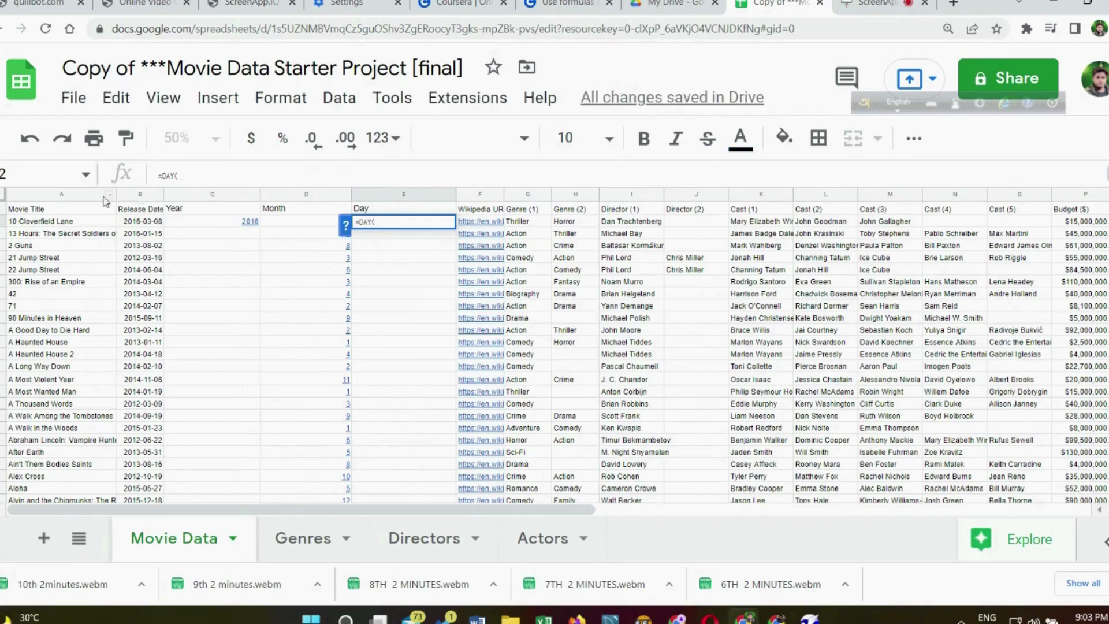
{"action": "left_click", "coordinate": [141, 196]}
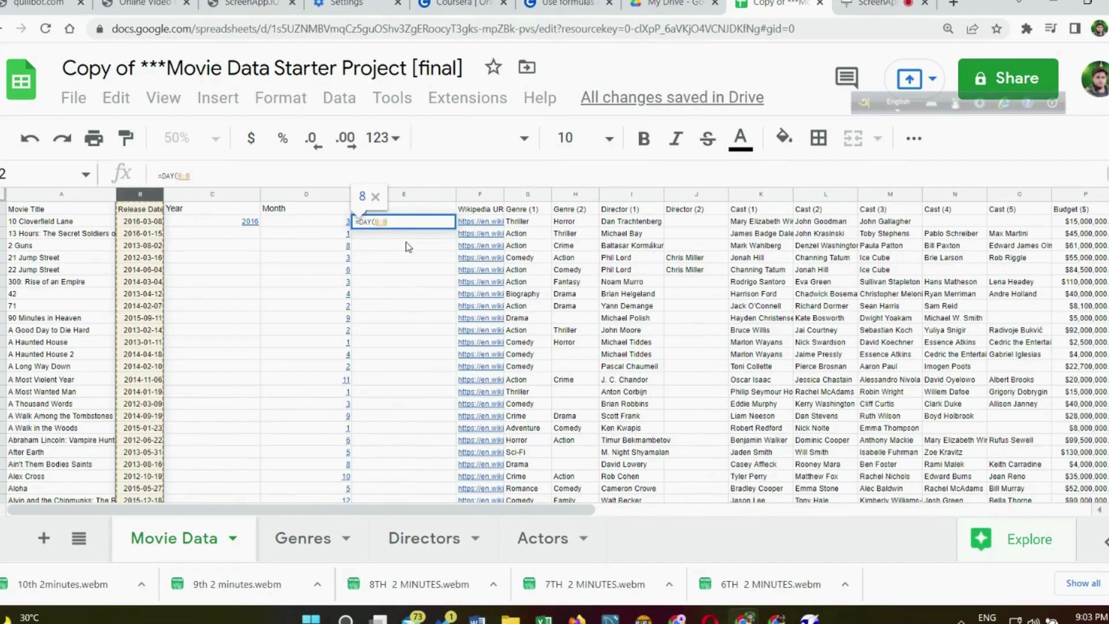
{"action": "type", "text": ")"}
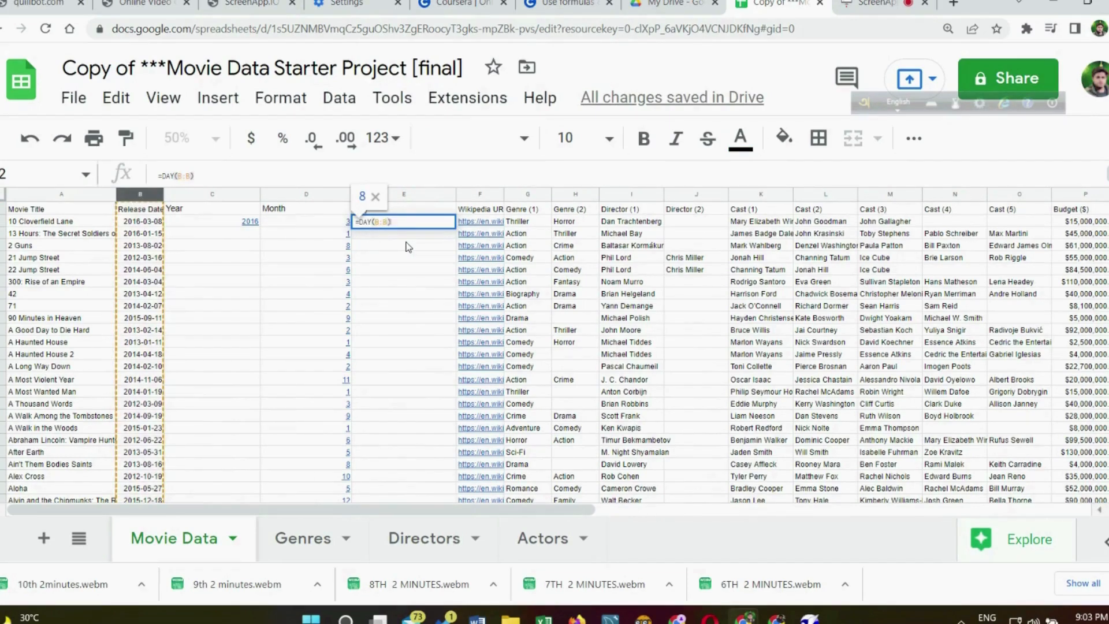
{"action": "key", "text": "Return"}
{"action": "left_click", "coordinate": [483, 374]}
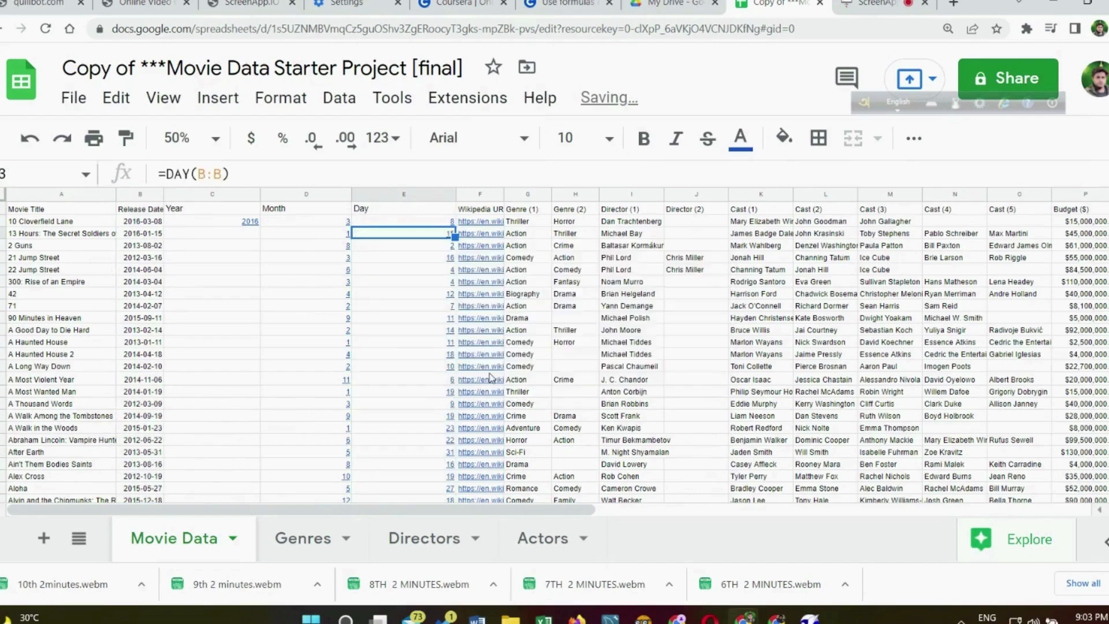
{"action": "scroll", "coordinate": [328, 315], "scroll_direction": "down", "scroll_amount": 15}
{"action": "scroll", "coordinate": [328, 315], "scroll_direction": "up", "scroll_amount": 15}
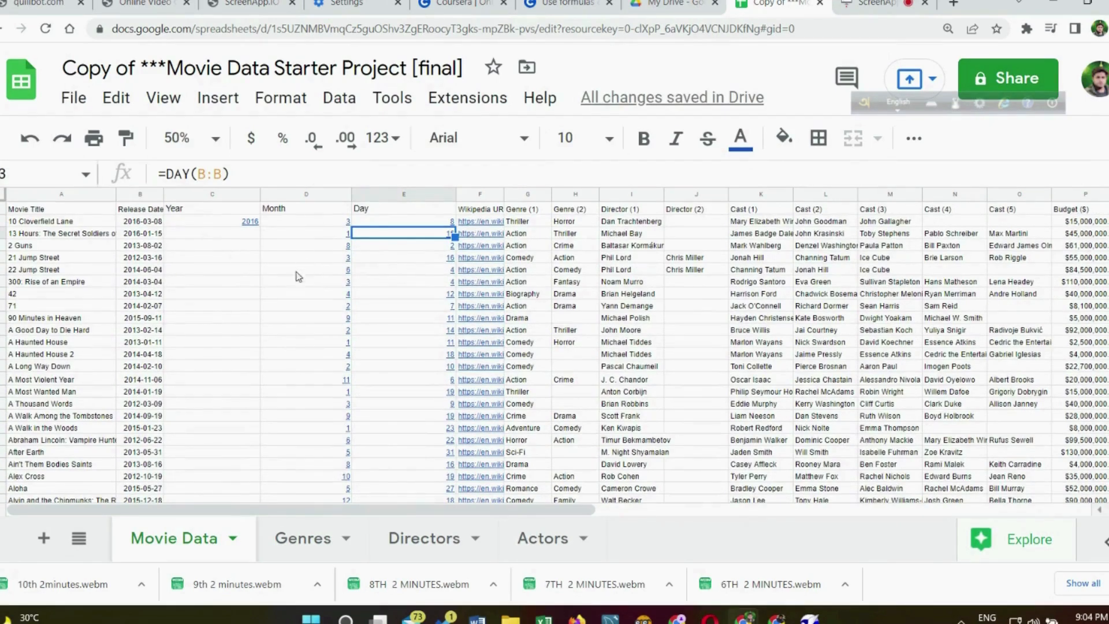
Step: Fill the Year formula down the rest of the Year column and look over the filled rows
{"action": "left_click", "coordinate": [250, 224]}
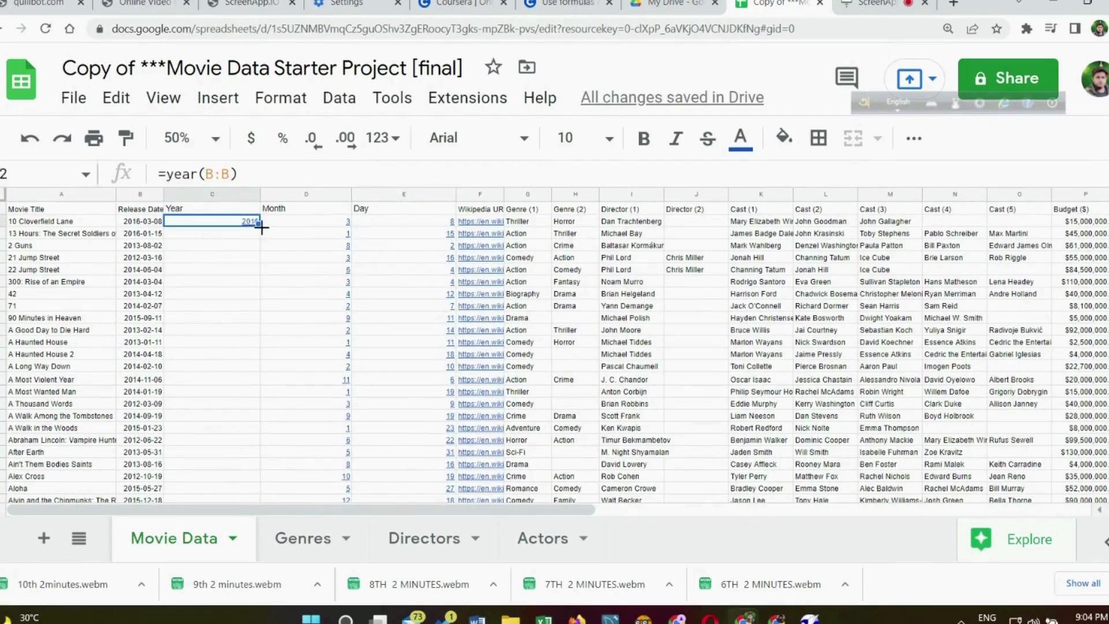
{"action": "double_click", "coordinate": [260, 226]}
{"action": "scroll", "coordinate": [223, 267], "scroll_direction": "down", "scroll_amount": 5}
{"action": "scroll", "coordinate": [224, 269], "scroll_direction": "up", "scroll_amount": 5}
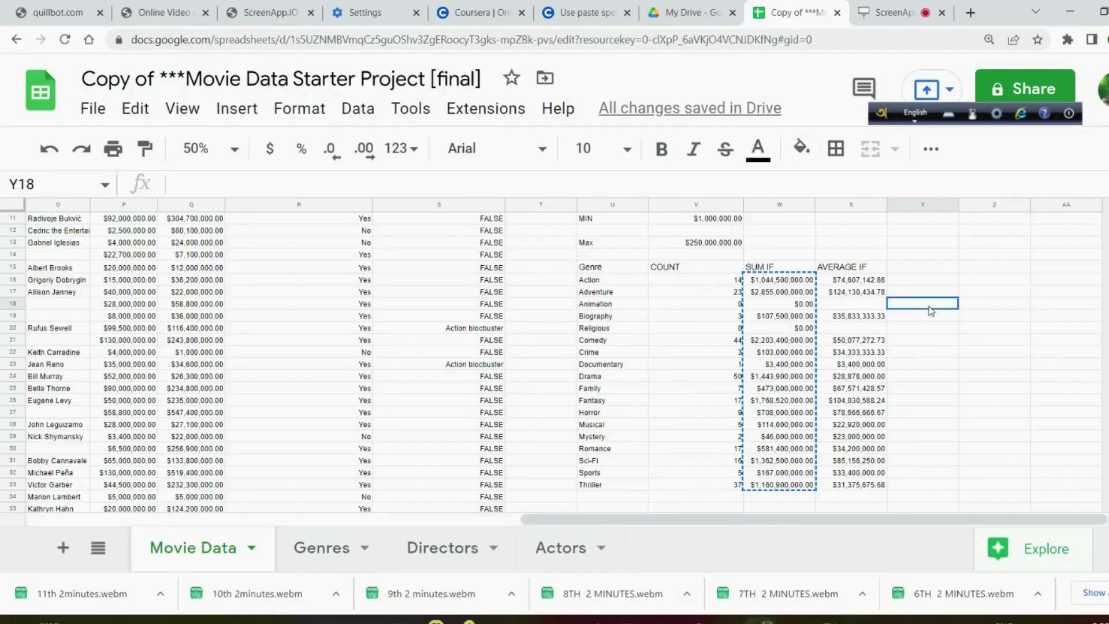
Step: Copy the COUNT and SUM IF columns of the genre summary table, range V15:W33
{"action": "left_click", "coordinate": [728, 259]}
{"action": "left_click_drag", "start_coordinate": [737, 269], "coordinate": [797, 490]}
{"action": "right_click", "coordinate": [780, 383]}
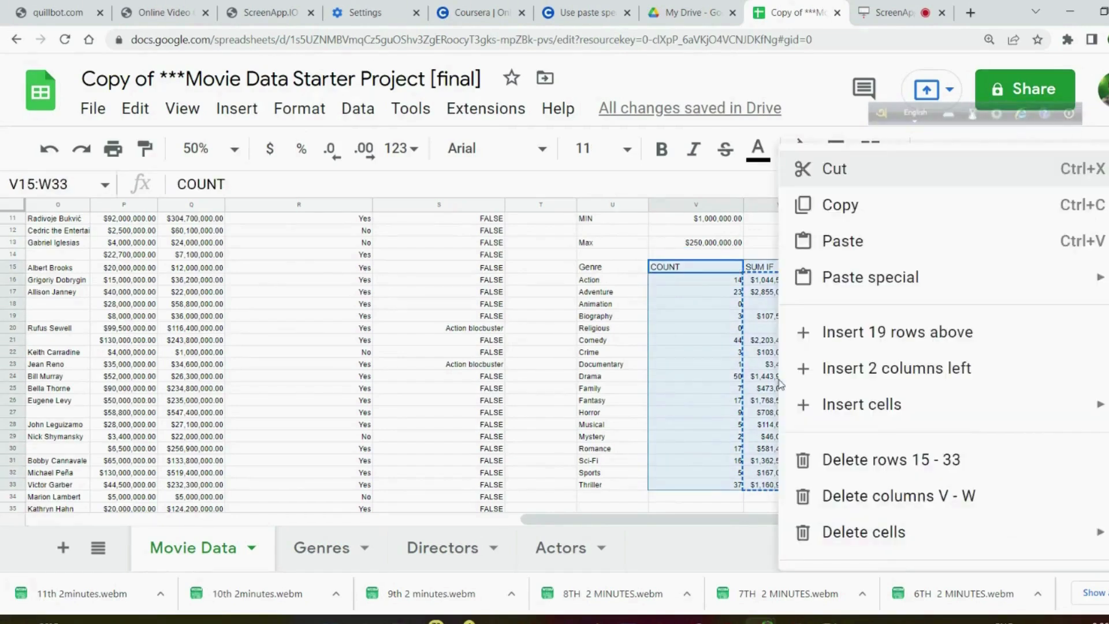
{"action": "left_click", "coordinate": [844, 203]}
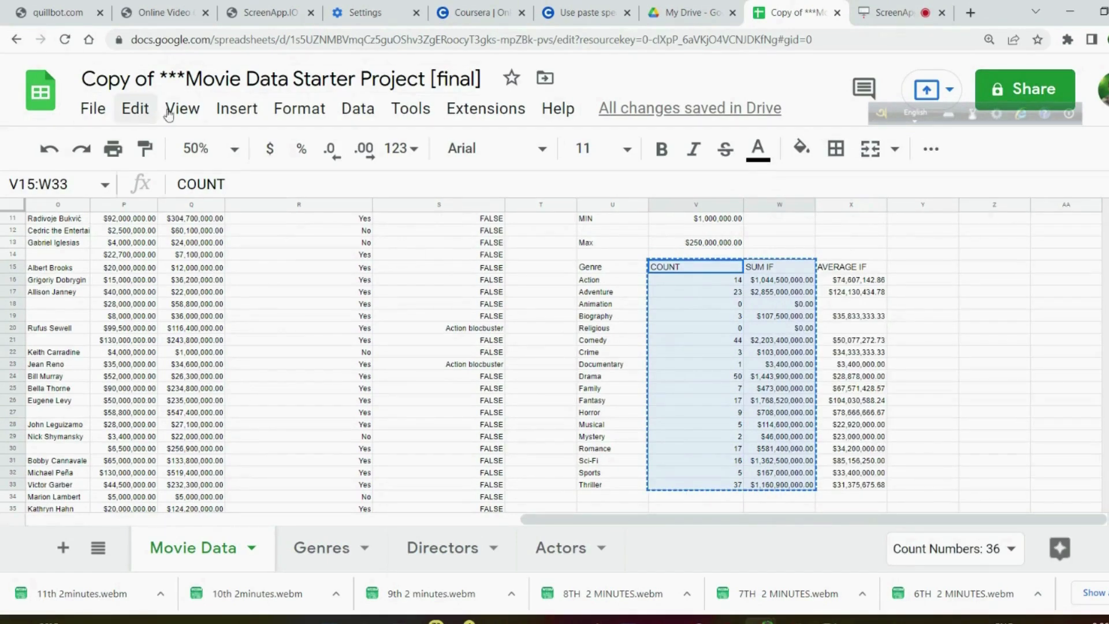
Step: Show the Paste special options with empty cell Z14 as the destination, and dismiss them without pasting
{"action": "left_click", "coordinate": [988, 254]}
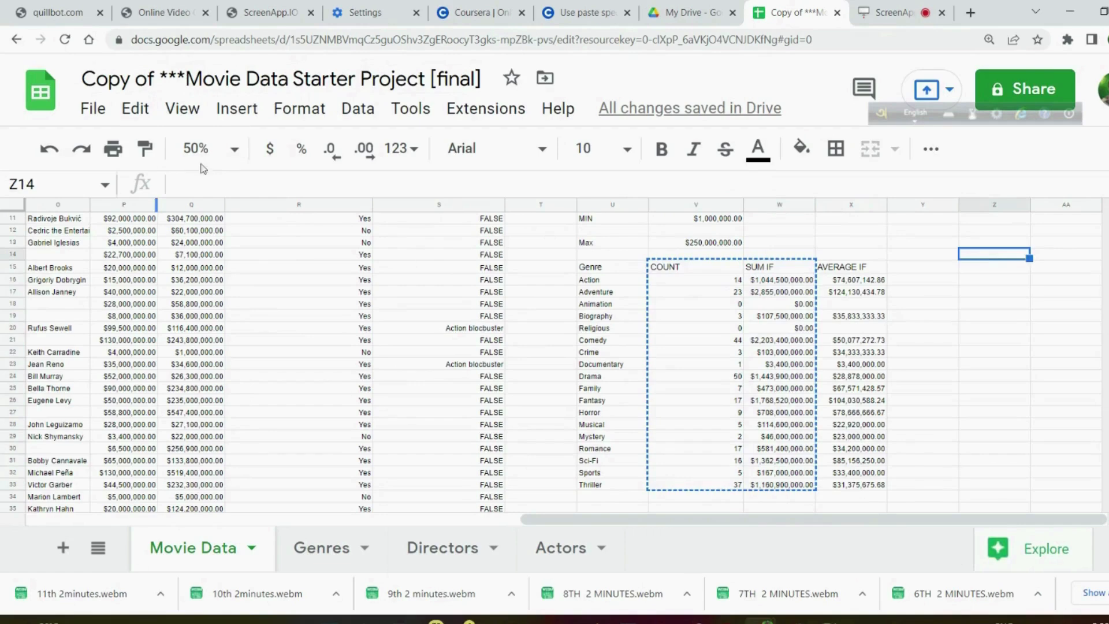
{"action": "left_click", "coordinate": [138, 114]}
{"action": "mouse_move", "coordinate": [249, 351]}
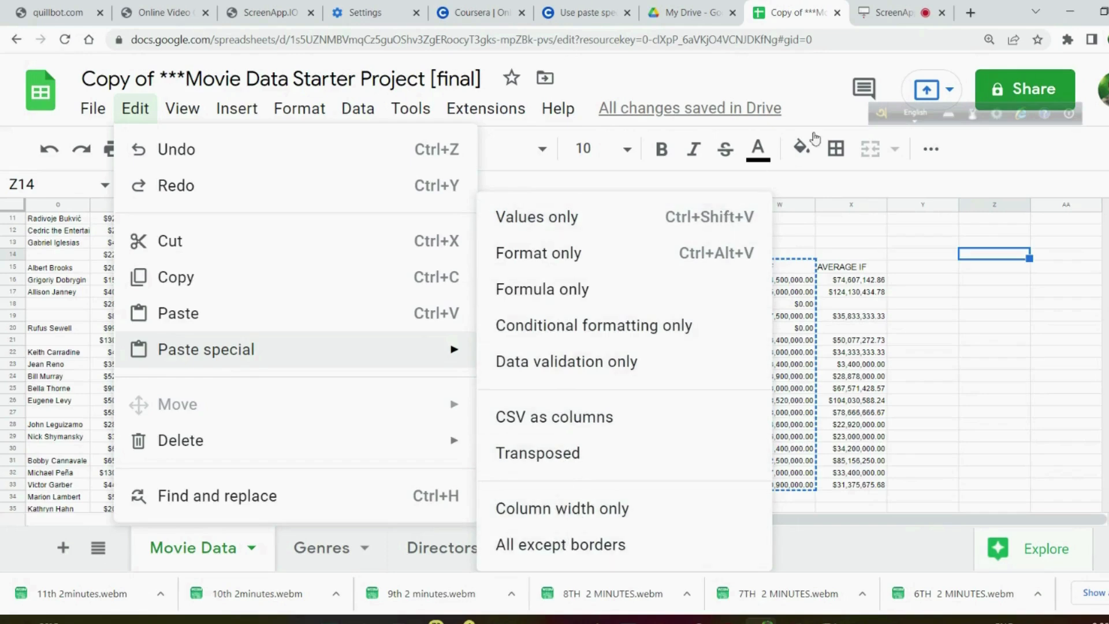
{"action": "left_click", "coordinate": [953, 316]}
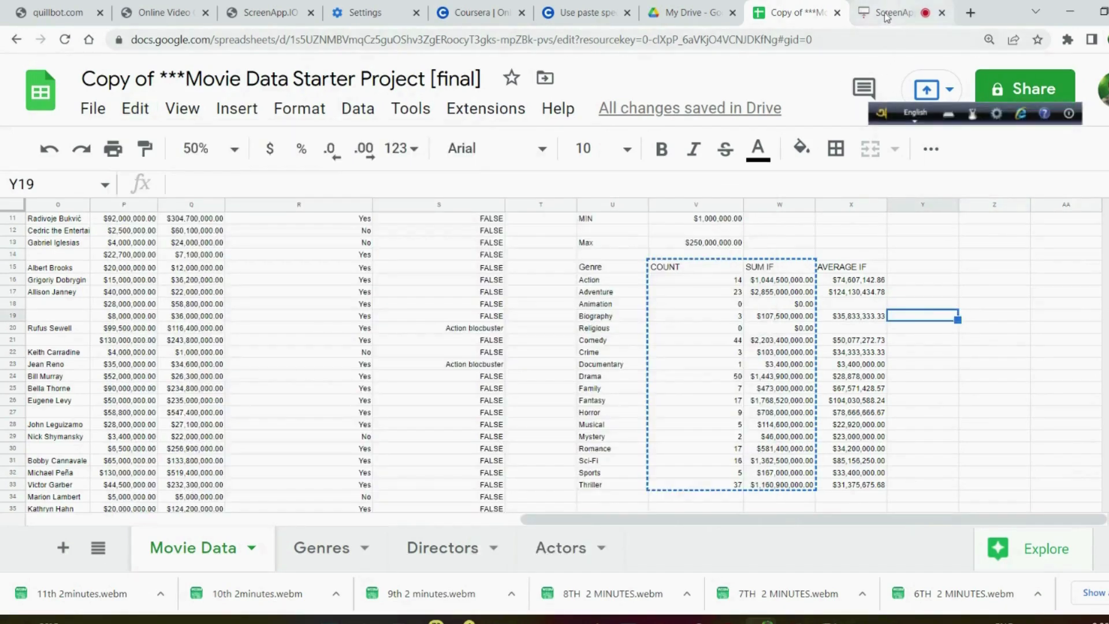